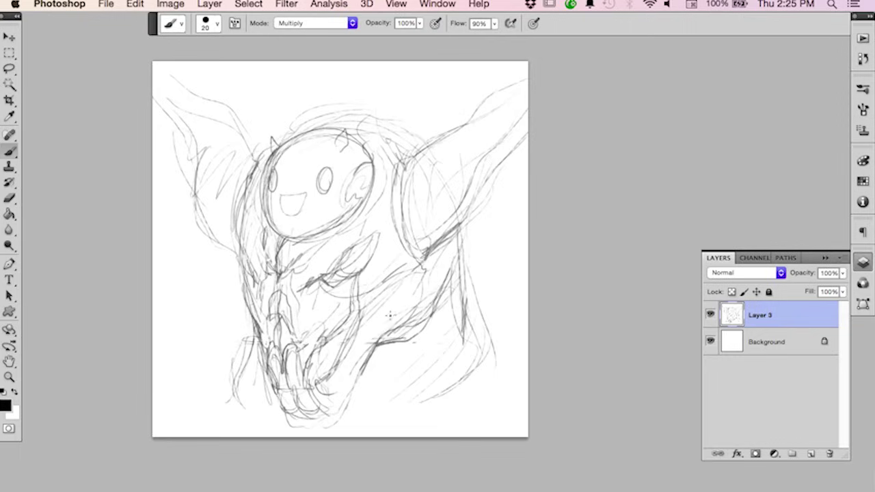
# Duplicate the sketch layer, Layer 3.
pyautogui.press('super+space')
pyautogui.moveTo(393, 327)
pyautogui.mouseDown()
pyautogui.moveTo(408, 335)
pyautogui.moveTo(400, 333)
pyautogui.mouseUp()
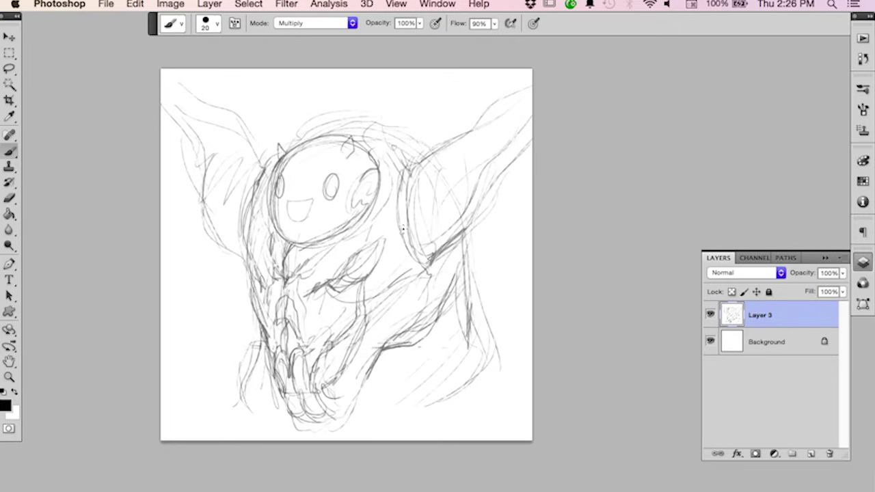
pyautogui.moveTo(733, 329); pyautogui.dragTo(811, 454)
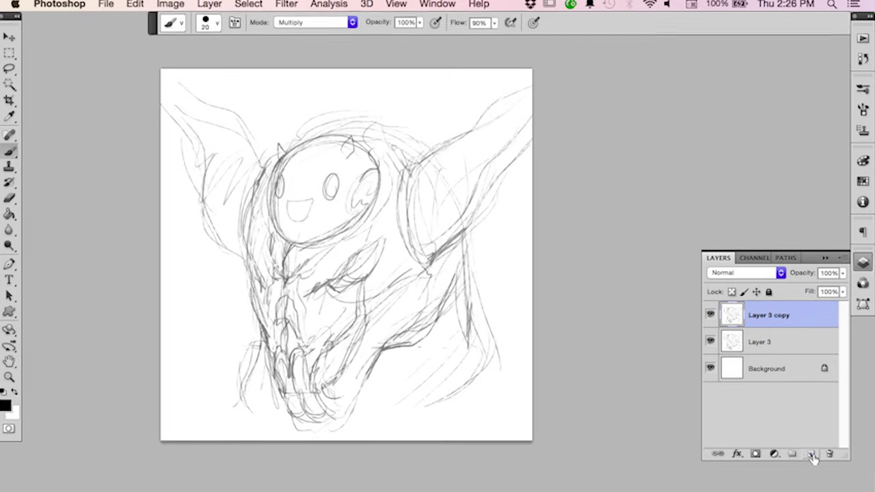
# Darken the duplicated sketch's lines with Levels, setting the input levels to 199, 1.00 and 237.
pyautogui.click(172, 6)
pyautogui.moveTo(262, 46)
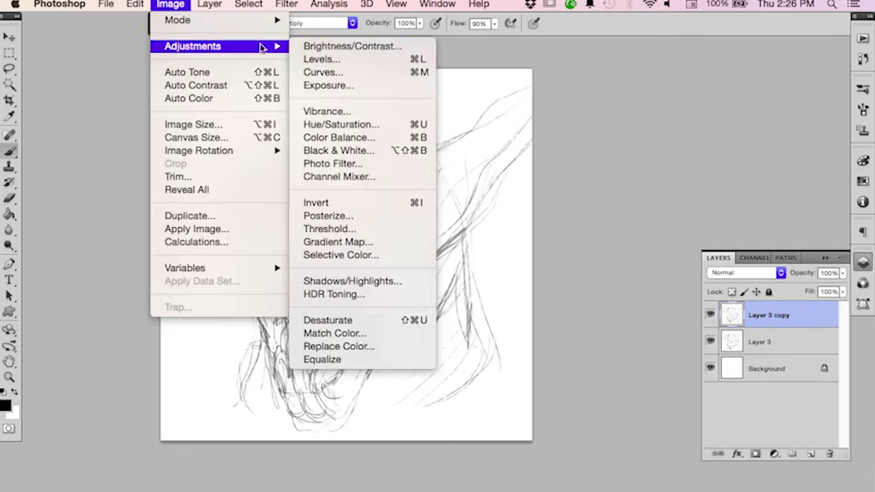
pyautogui.click(385, 63)
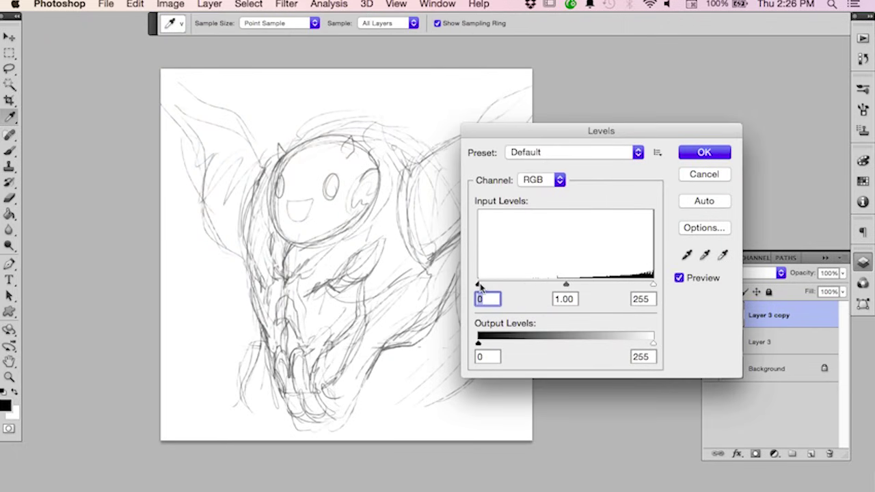
pyautogui.moveTo(478, 284); pyautogui.dragTo(573, 285)
pyautogui.moveTo(651, 284); pyautogui.dragTo(643, 284)
pyautogui.moveTo(578, 287)
pyautogui.mouseDown()
pyautogui.moveTo(641, 286)
pyautogui.moveTo(606, 290)
pyautogui.moveTo(618, 288)
pyautogui.mouseUp()
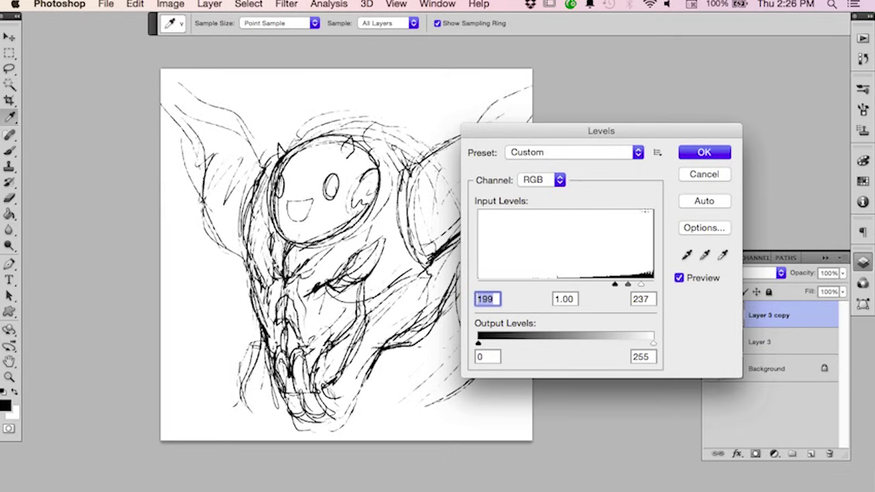
pyautogui.click(701, 152)
pyautogui.press('b')
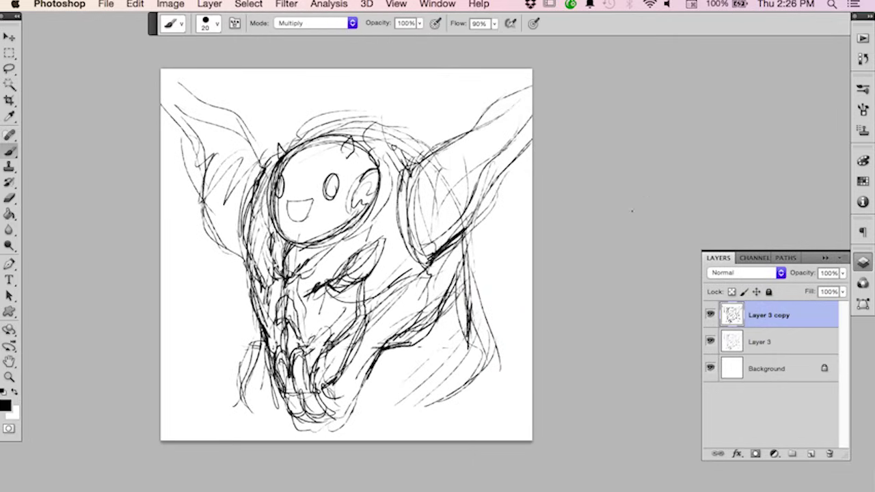
# Duplicate the darkened Layer 3 copy and try the Multiply and Overlay blend modes on the duplicate.
pyautogui.press('e')
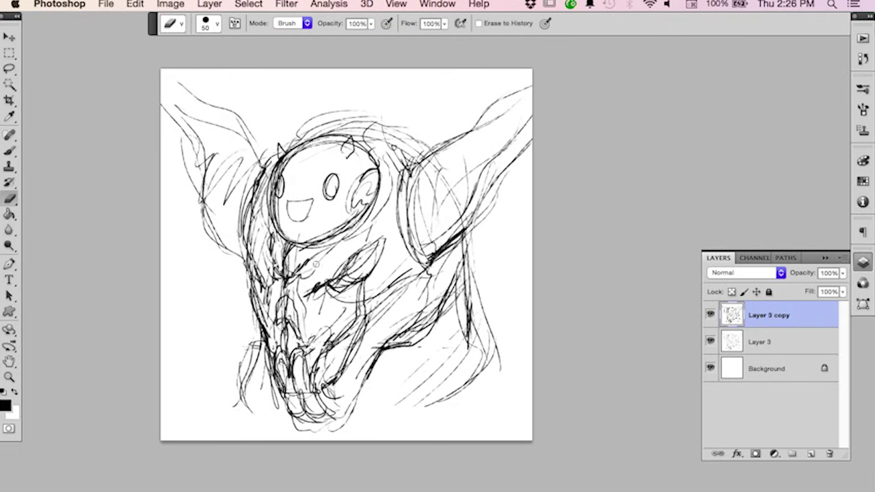
pyautogui.press('b')
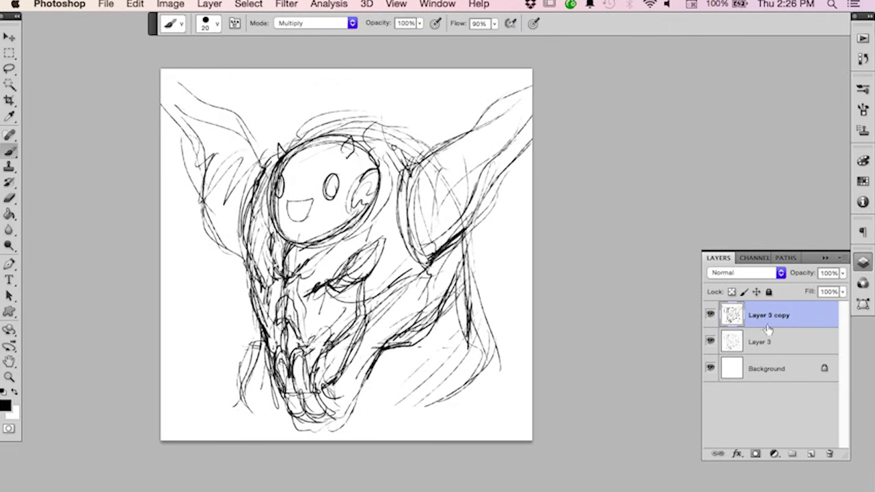
pyautogui.moveTo(769, 330); pyautogui.dragTo(811, 453)
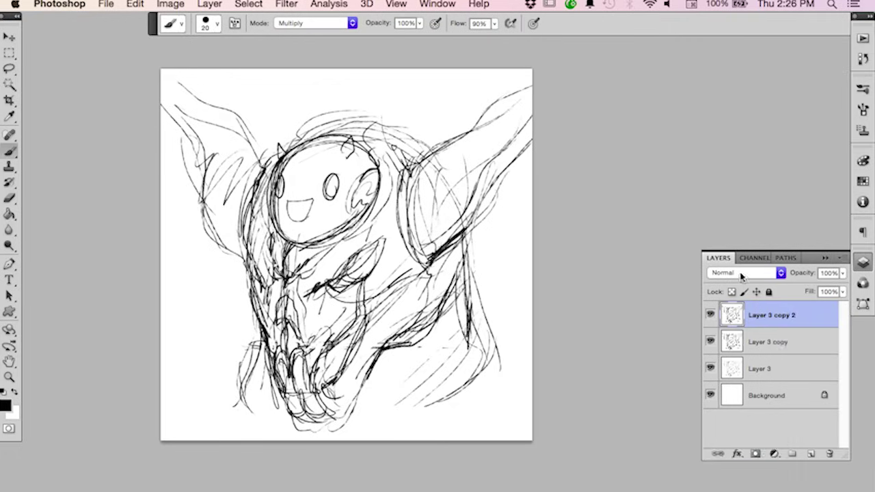
pyautogui.click(742, 276)
pyautogui.click(746, 310)
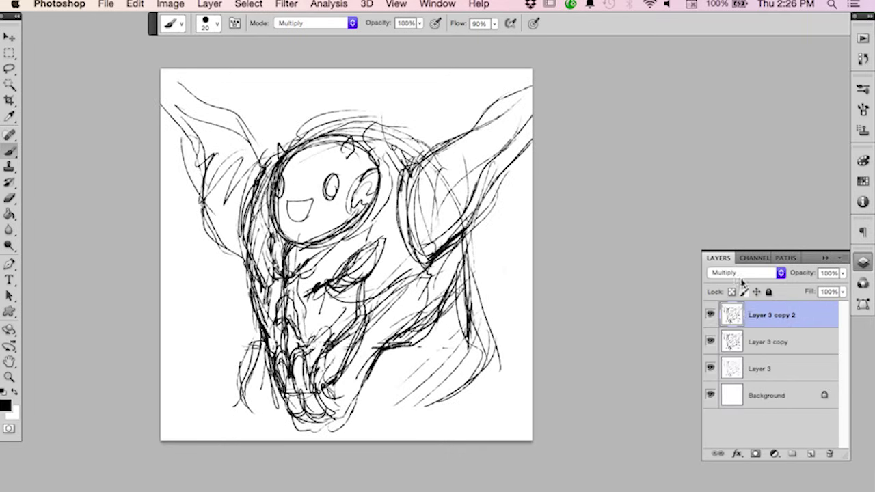
pyautogui.click(742, 275)
pyautogui.click(747, 365)
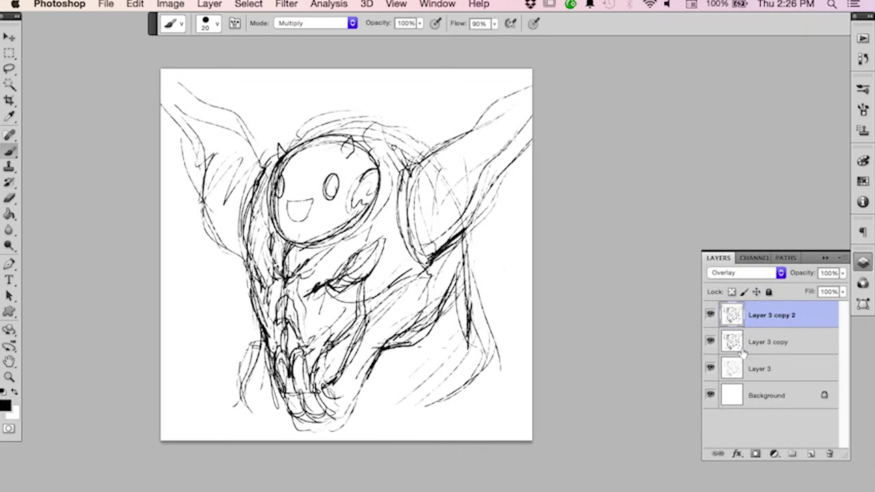
# Replace the Overlay duplicate with a fresh duplicate of Layer 3 copy set to Color Burn blending.
pyautogui.press('super+e')
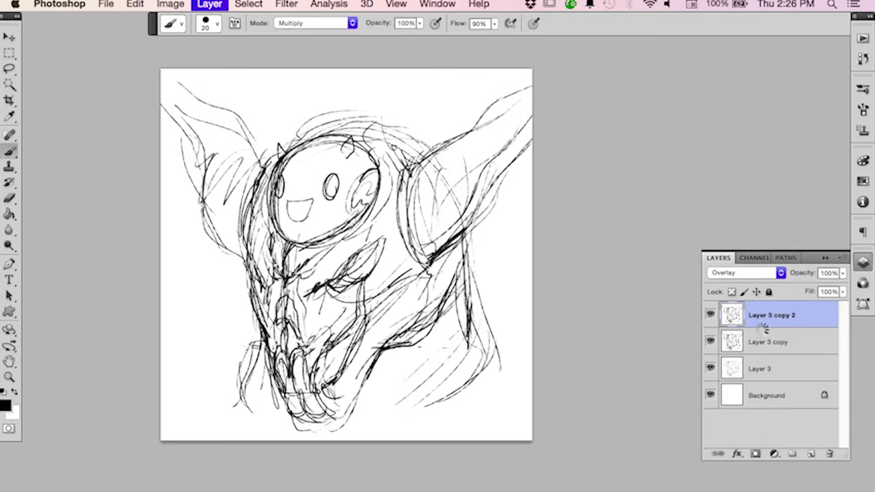
pyautogui.moveTo(791, 321); pyautogui.dragTo(829, 453)
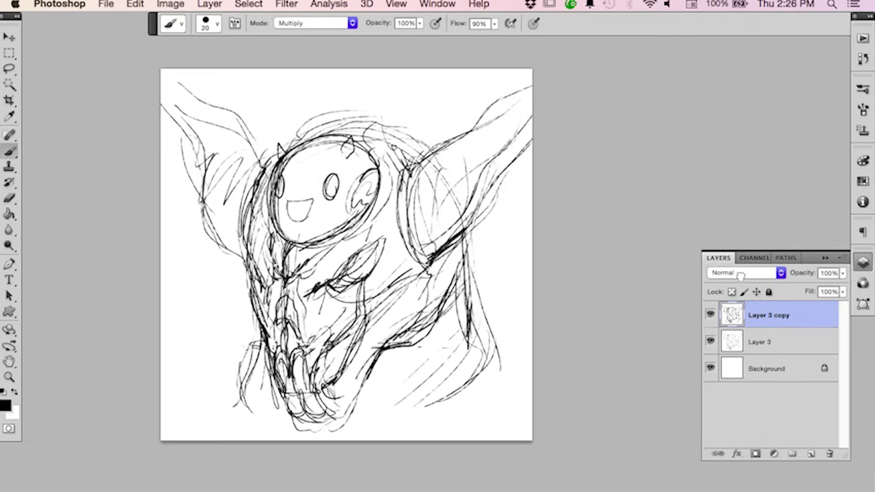
pyautogui.moveTo(801, 319); pyautogui.dragTo(812, 453)
pyautogui.click(743, 275)
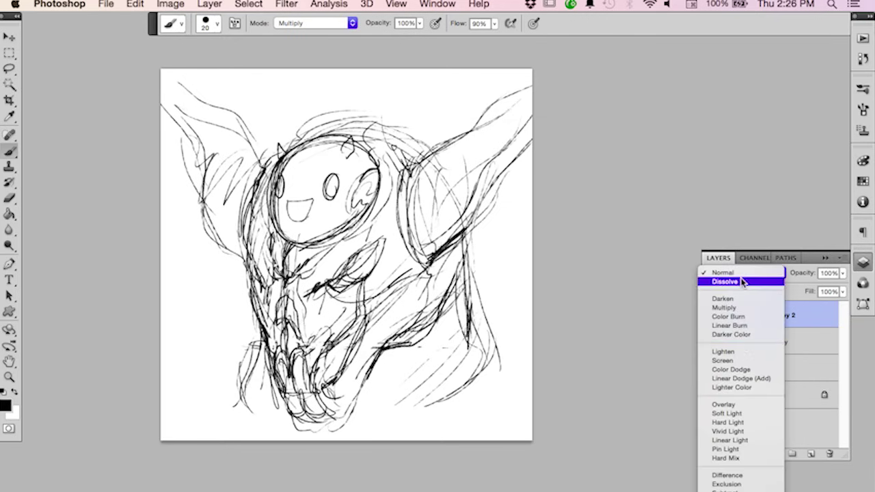
pyautogui.click(751, 317)
# Examine the darkened line work on the creature's head up close.
pyautogui.press('z')
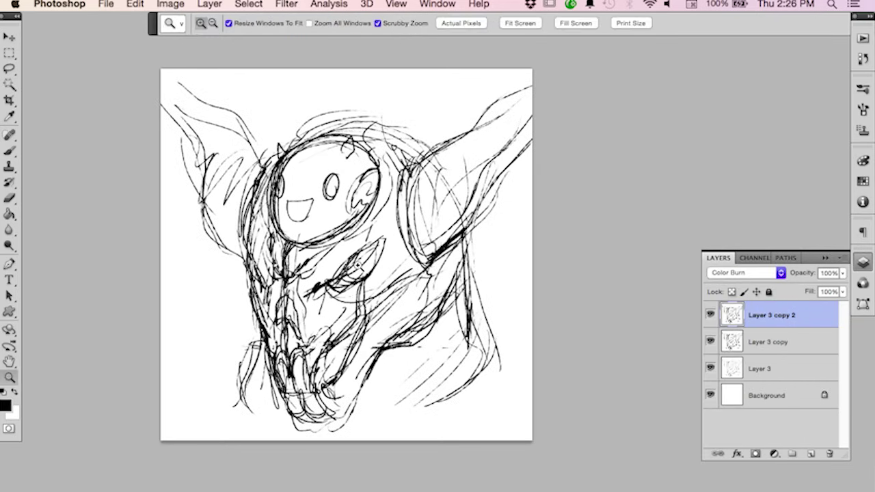
pyautogui.moveTo(359, 272)
pyautogui.mouseDown()
pyautogui.moveTo(440, 306)
pyautogui.moveTo(418, 307)
pyautogui.moveTo(409, 295)
pyautogui.mouseUp()
pyautogui.press('z')
pyautogui.press('b')
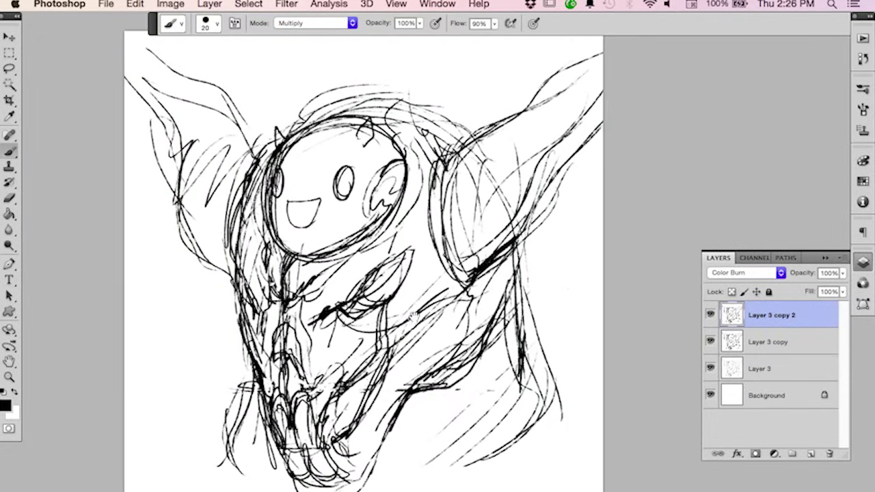
pyautogui.scroll(-2, 404, 298)
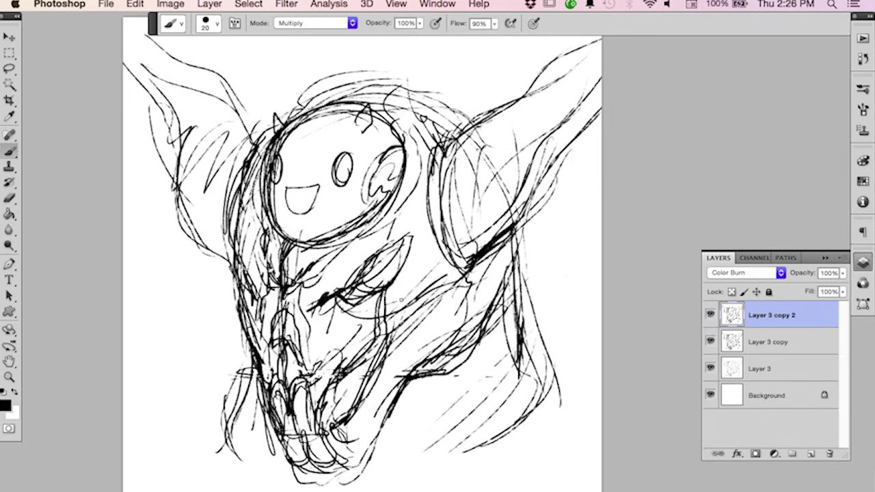
pyautogui.press('z')
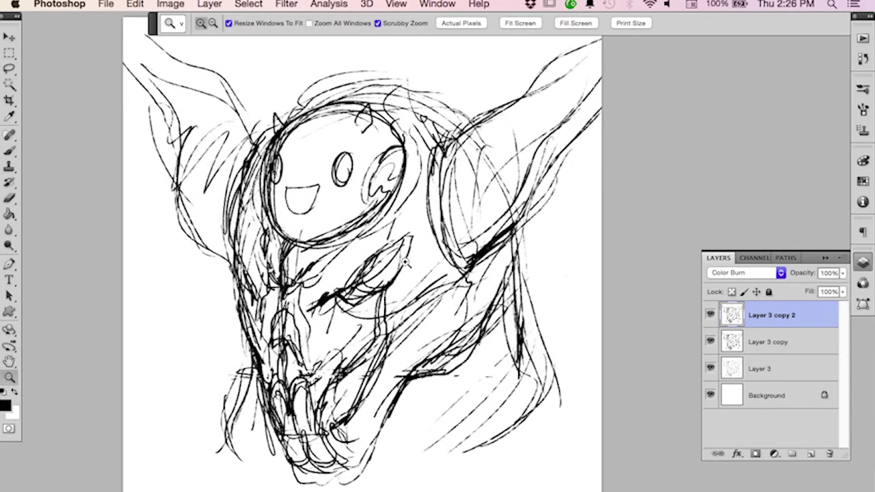
pyautogui.moveTo(406, 254); pyautogui.dragTo(402, 250)
pyautogui.press('b')
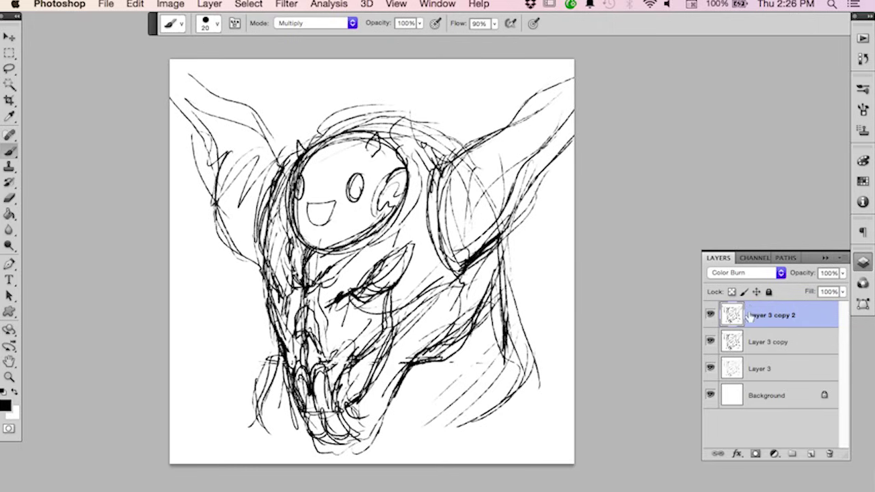
# Delete both darkened duplicates, Layer 3 copy 2 and Layer 3 copy.
pyautogui.click(710, 315)
pyautogui.moveTo(787, 320); pyautogui.dragTo(834, 446)
pyautogui.doubleClick(776, 316)
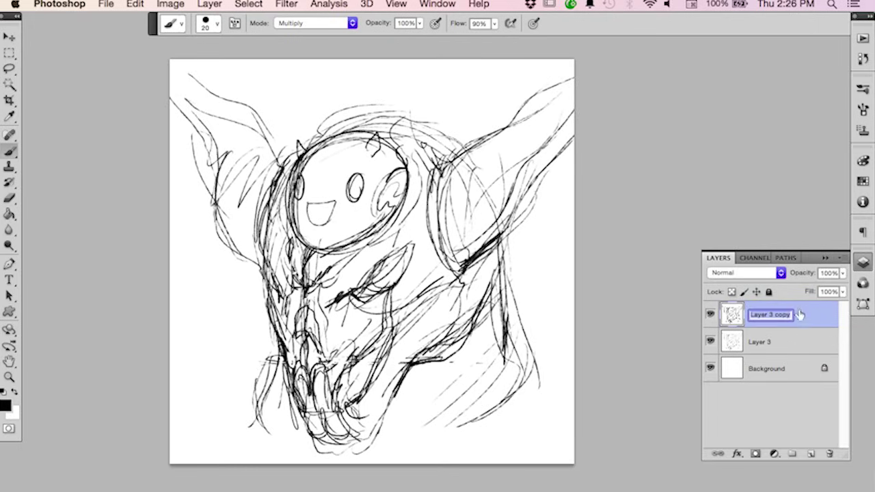
pyautogui.moveTo(800, 315)
pyautogui.mouseDown()
pyautogui.moveTo(830, 416)
pyautogui.moveTo(829, 453)
pyautogui.mouseUp()
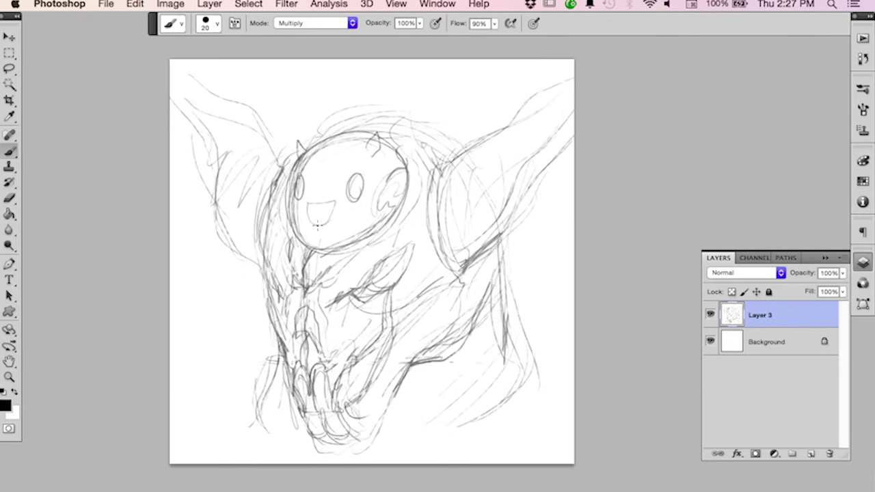
# Hide the sketch on Layer 3 and add a new blank layer above it.
pyautogui.press('z')
pyautogui.moveTo(318, 219)
pyautogui.mouseDown()
pyautogui.moveTo(352, 244)
pyautogui.moveTo(335, 235)
pyautogui.moveTo(343, 239)
pyautogui.mouseUp()
pyautogui.press('b')
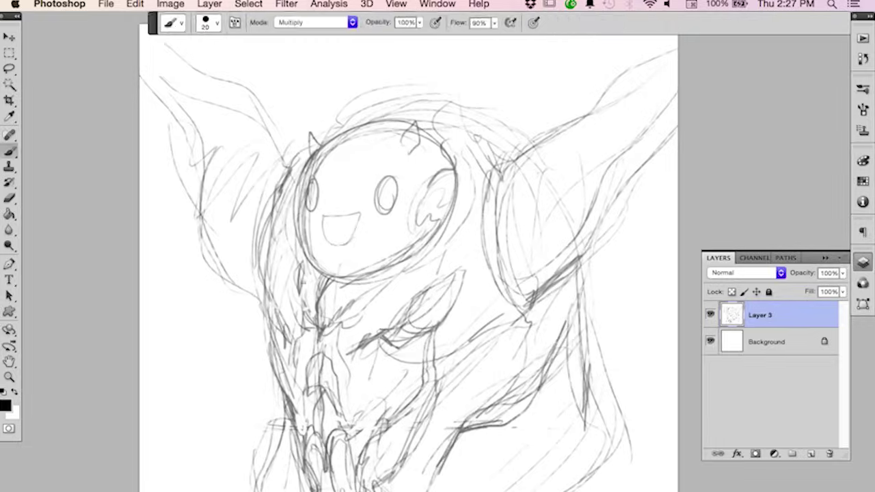
pyautogui.click(710, 316)
pyautogui.click(811, 454)
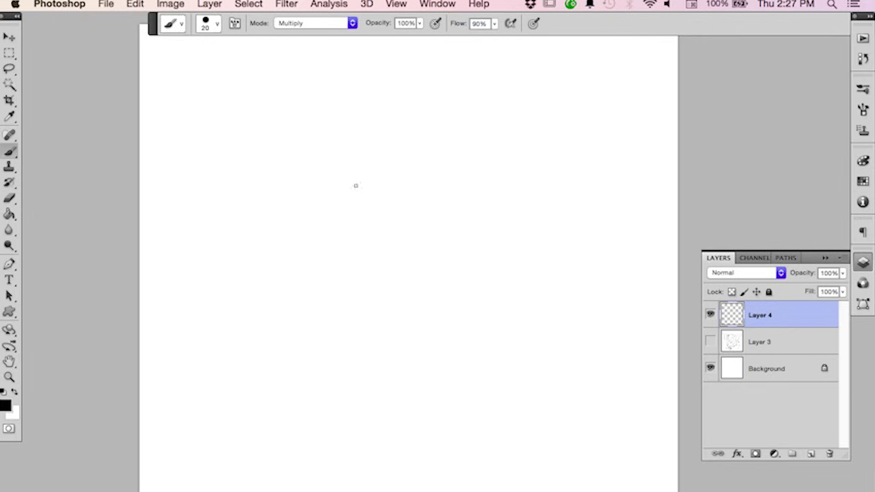
# Draw a wide oval head outline with a small round ear on each side.
pyautogui.moveTo(371, 158)
pyautogui.mouseDown()
pyautogui.moveTo(308, 173)
pyautogui.moveTo(275, 247)
pyautogui.moveTo(308, 283)
pyautogui.moveTo(410, 270)
pyautogui.moveTo(443, 219)
pyautogui.moveTo(413, 172)
pyautogui.moveTo(361, 156)
pyautogui.mouseUp()
pyautogui.moveTo(275, 219); pyautogui.dragTo(276, 253)
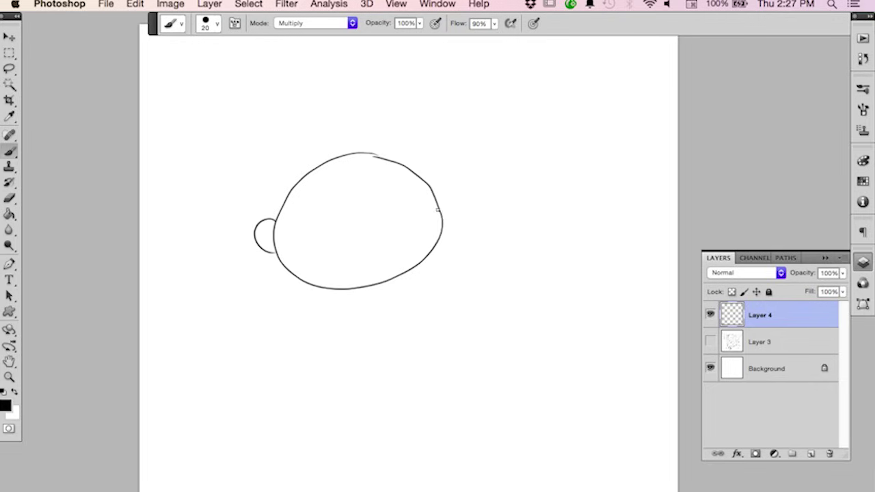
pyautogui.moveTo(437, 210); pyautogui.dragTo(447, 233)
# Draw two dark-rimmed oval eyes and an open smiling mouth with one tooth on the face.
pyautogui.moveTo(305, 220); pyautogui.dragTo(294, 238)
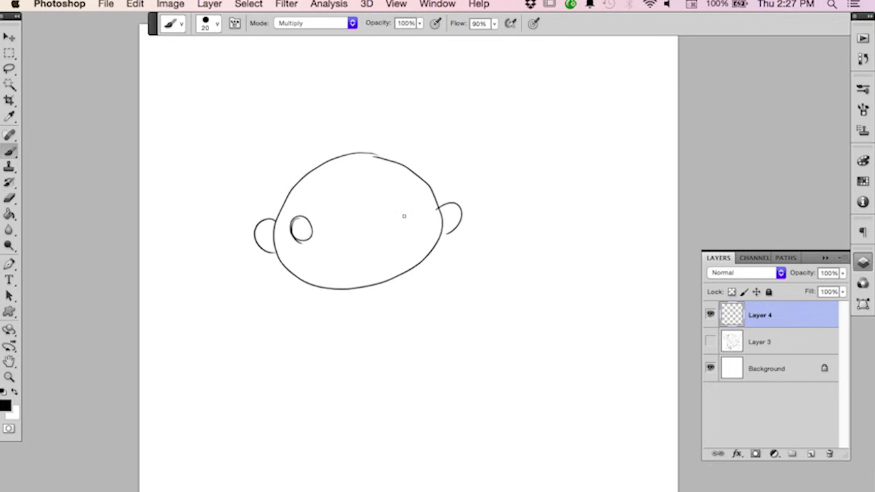
pyautogui.moveTo(402, 209); pyautogui.dragTo(410, 219)
pyautogui.moveTo(352, 242)
pyautogui.mouseDown()
pyautogui.moveTo(337, 256)
pyautogui.moveTo(376, 256)
pyautogui.mouseUp()
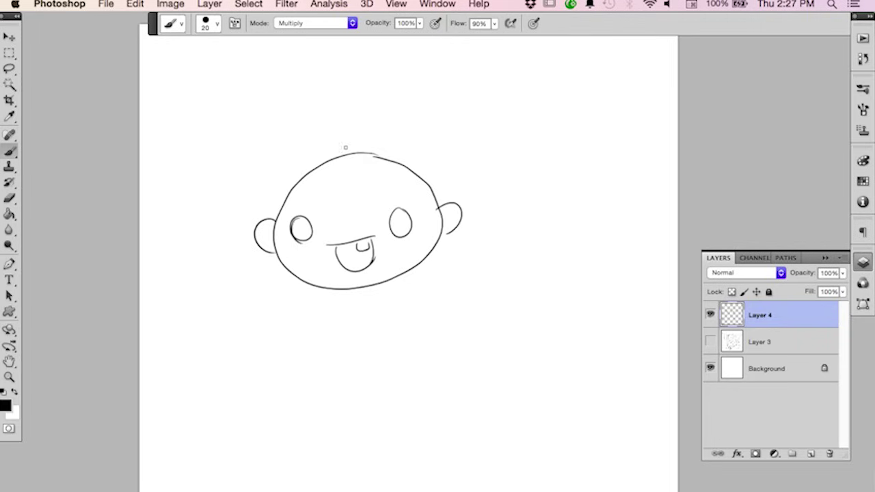
pyautogui.moveTo(300, 217)
pyautogui.mouseDown()
pyautogui.moveTo(295, 236)
pyautogui.moveTo(309, 225)
pyautogui.moveTo(304, 233)
pyautogui.mouseUp()
pyautogui.moveTo(404, 225)
pyautogui.mouseDown()
pyautogui.moveTo(400, 232)
pyautogui.moveTo(389, 211)
pyautogui.moveTo(408, 204)
pyautogui.mouseUp()
# Draw a parted hairline across the forehead and jagged hair tips under both sides of the head.
pyautogui.moveTo(340, 157); pyautogui.dragTo(277, 221)
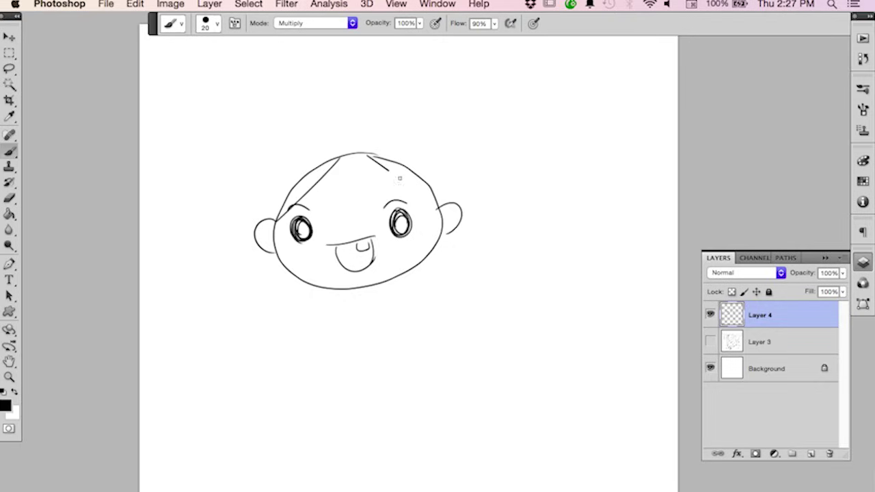
pyautogui.moveTo(400, 179); pyautogui.dragTo(437, 200)
pyautogui.moveTo(281, 262)
pyautogui.mouseDown()
pyautogui.moveTo(292, 288)
pyautogui.moveTo(319, 287)
pyautogui.mouseUp()
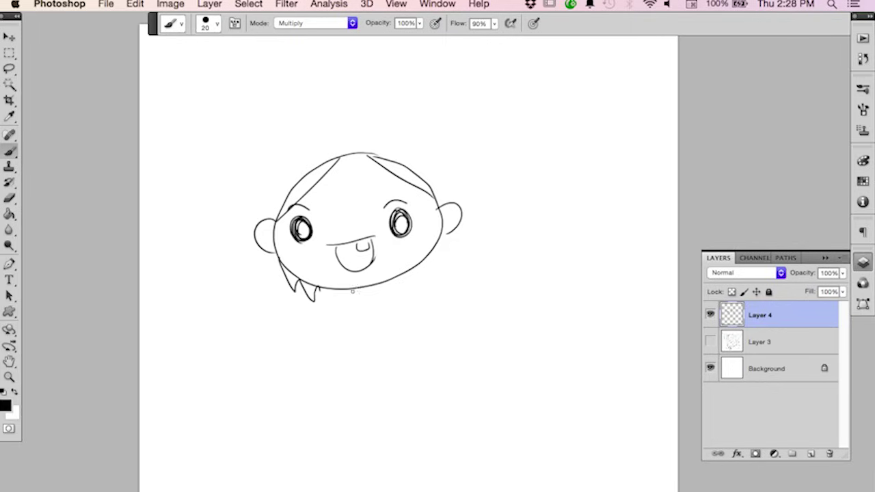
pyautogui.moveTo(386, 306); pyautogui.dragTo(384, 361)
pyautogui.moveTo(425, 278); pyautogui.dragTo(441, 241)
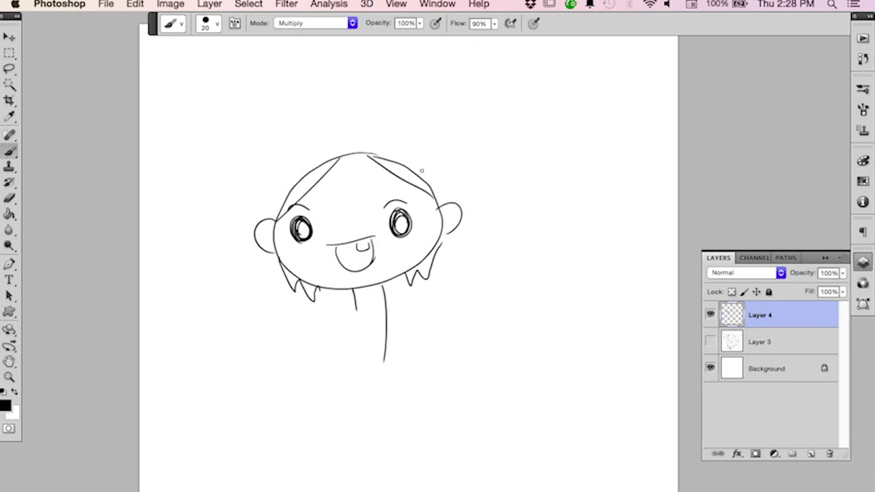
# Draw a narrow torso with two thin arms and hands below the head.
pyautogui.moveTo(354, 301); pyautogui.dragTo(338, 364)
pyautogui.moveTo(383, 285); pyautogui.dragTo(374, 374)
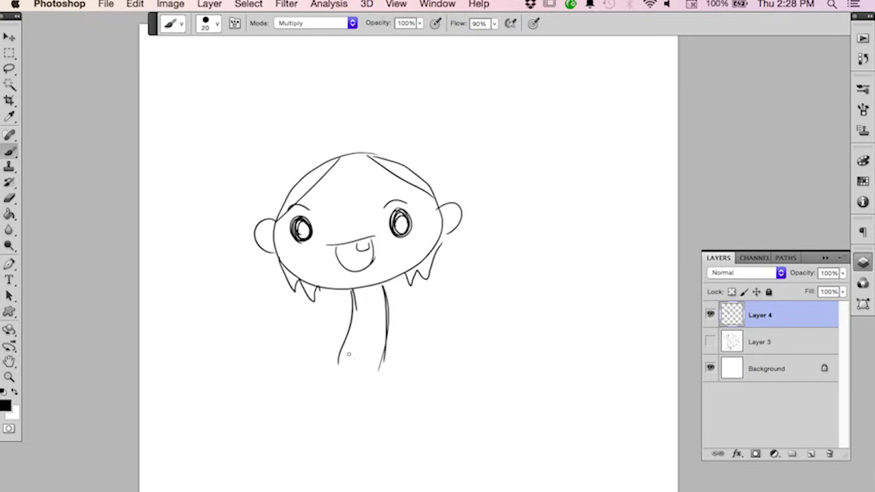
pyautogui.moveTo(353, 296)
pyautogui.mouseDown()
pyautogui.moveTo(327, 345)
pyautogui.moveTo(352, 308)
pyautogui.moveTo(397, 326)
pyautogui.moveTo(406, 362)
pyautogui.mouseUp()
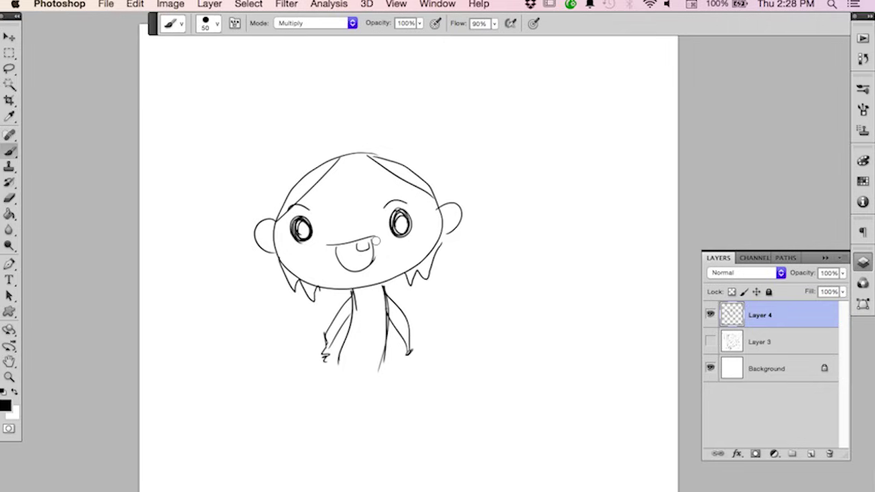
# Outline a second rounded head shape beside the cartoon figure with the brush at size 50.
pyautogui.moveTo(463, 263); pyautogui.dragTo(329, 254)
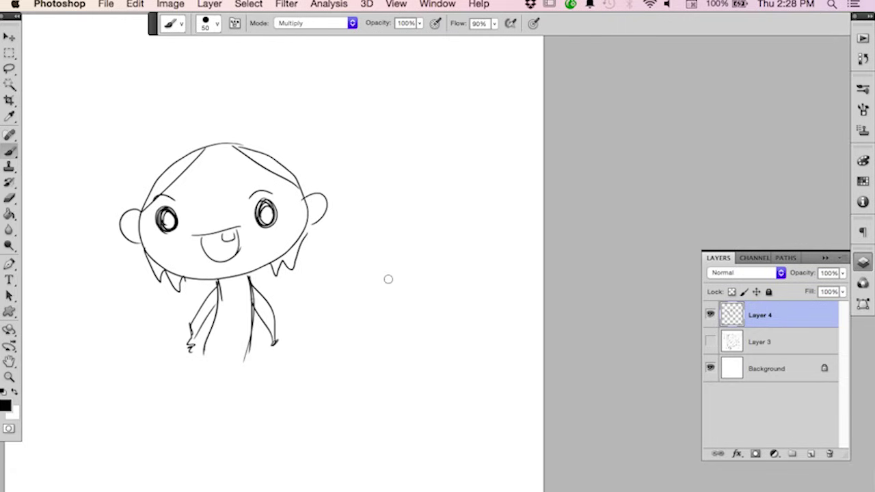
pyautogui.moveTo(388, 206)
pyautogui.mouseDown()
pyautogui.moveTo(375, 298)
pyautogui.moveTo(366, 284)
pyautogui.moveTo(408, 317)
pyautogui.mouseUp()
pyautogui.moveTo(386, 207)
pyautogui.mouseDown()
pyautogui.moveTo(470, 218)
pyautogui.moveTo(481, 252)
pyautogui.moveTo(469, 302)
pyautogui.mouseUp()
pyautogui.moveTo(415, 318); pyautogui.dragTo(467, 295)
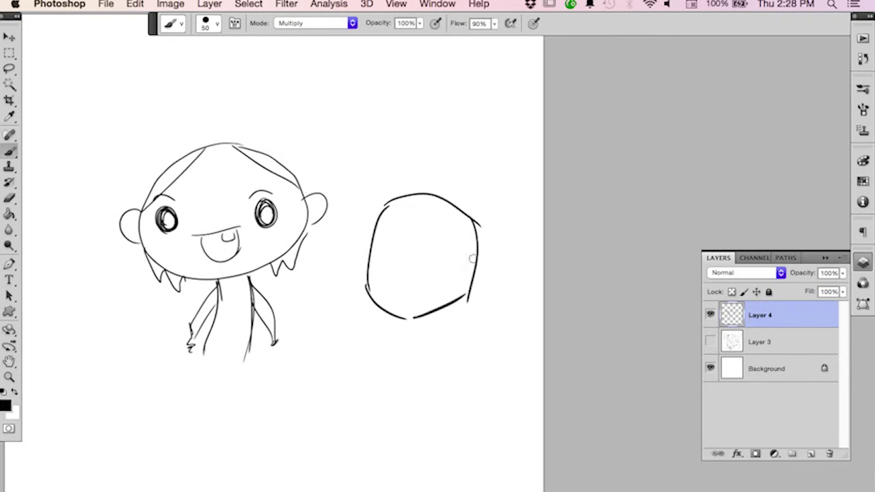
# Fill solid-black shadows on both sides of the second head's jaw and trim their edges with the Eraser.
pyautogui.moveTo(472, 259)
pyautogui.mouseDown()
pyautogui.moveTo(446, 296)
pyautogui.moveTo(470, 283)
pyautogui.moveTo(476, 263)
pyautogui.mouseUp()
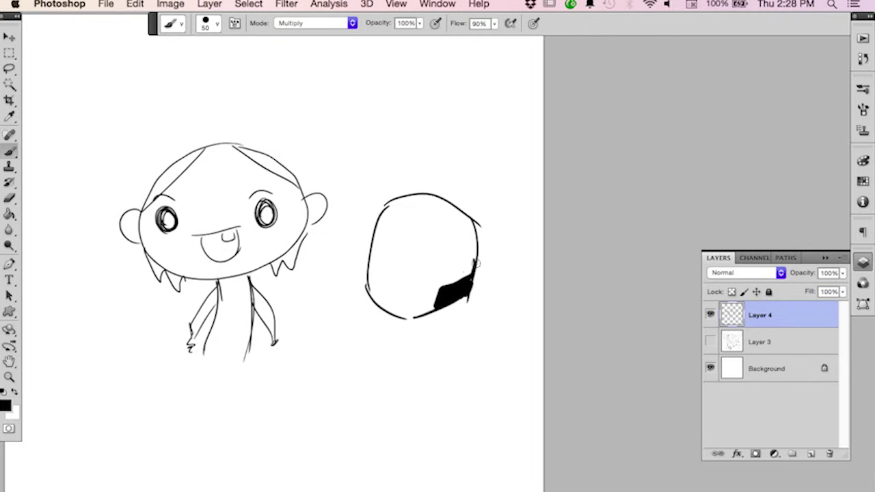
pyautogui.moveTo(371, 279)
pyautogui.mouseDown()
pyautogui.moveTo(380, 304)
pyautogui.moveTo(370, 264)
pyautogui.mouseUp()
pyautogui.press('e')
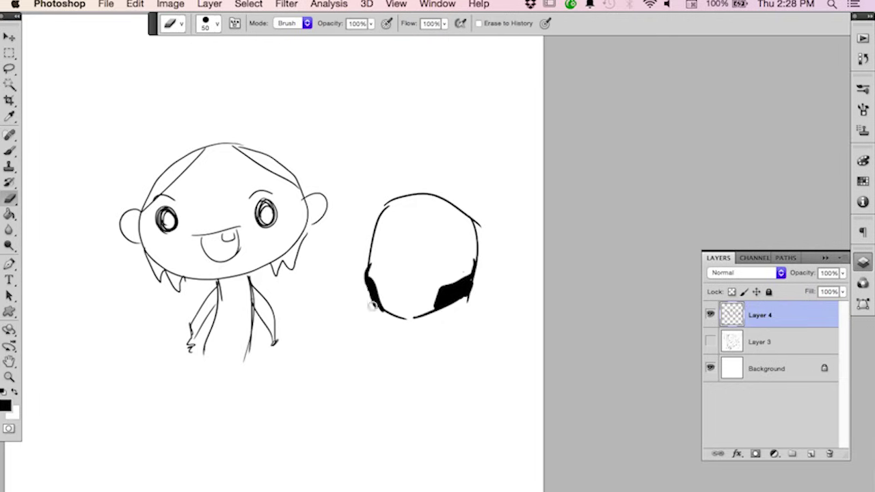
pyautogui.moveTo(373, 305); pyautogui.dragTo(368, 287)
pyautogui.moveTo(439, 302)
pyautogui.mouseDown()
pyautogui.moveTo(481, 284)
pyautogui.moveTo(465, 304)
pyautogui.mouseUp()
pyautogui.press('b')
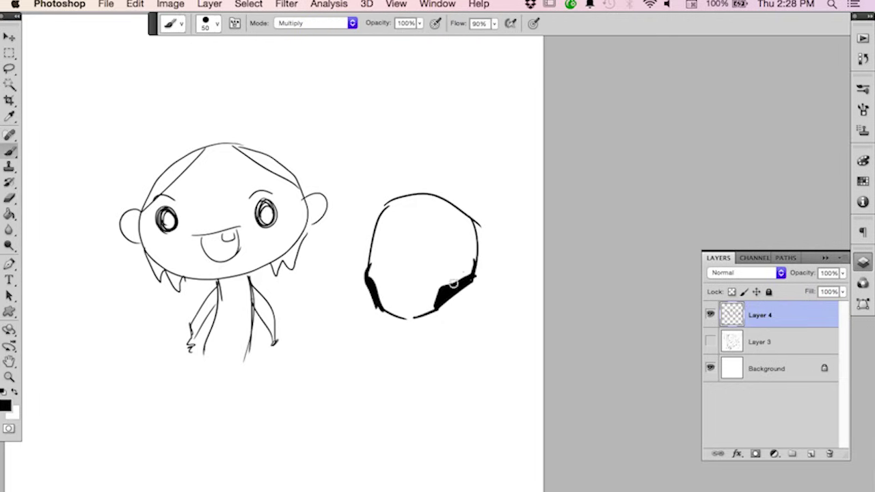
# Paint a black heart-shaped nose on the skull and add jagged strokes to the cheek shadow beside it.
pyautogui.moveTo(397, 294)
pyautogui.mouseDown()
pyautogui.moveTo(397, 281)
pyautogui.moveTo(412, 291)
pyautogui.moveTo(403, 291)
pyautogui.moveTo(408, 297)
pyautogui.moveTo(436, 274)
pyautogui.moveTo(434, 315)
pyautogui.mouseUp()
pyautogui.press('e')
pyautogui.press('b')
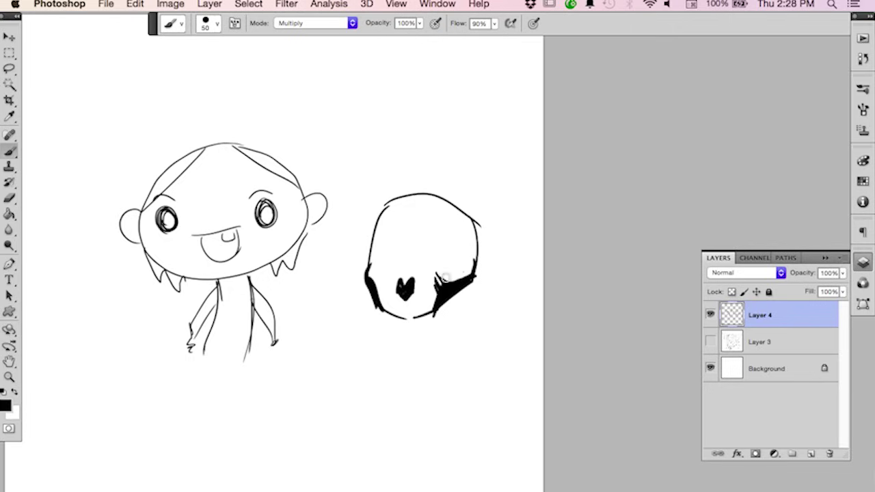
pyautogui.moveTo(443, 275); pyautogui.dragTo(450, 283)
# Paint the skull's black eye sockets, teeth lines and brow strokes, and fill a solid-black shadow along its temple and cheek.
pyautogui.moveTo(450, 248)
pyautogui.mouseDown()
pyautogui.moveTo(436, 248)
pyautogui.moveTo(430, 263)
pyautogui.moveTo(448, 250)
pyautogui.moveTo(437, 256)
pyautogui.mouseUp()
pyautogui.moveTo(380, 258)
pyautogui.mouseDown()
pyautogui.moveTo(391, 239)
pyautogui.moveTo(394, 263)
pyautogui.moveTo(432, 255)
pyautogui.moveTo(399, 271)
pyautogui.moveTo(405, 264)
pyautogui.moveTo(401, 293)
pyautogui.moveTo(408, 260)
pyautogui.moveTo(413, 274)
pyautogui.moveTo(418, 259)
pyautogui.moveTo(443, 280)
pyautogui.mouseUp()
pyautogui.moveTo(386, 301)
pyautogui.mouseDown()
pyautogui.moveTo(408, 321)
pyautogui.moveTo(422, 309)
pyautogui.moveTo(401, 322)
pyautogui.mouseUp()
pyautogui.moveTo(418, 226); pyautogui.dragTo(459, 218)
pyautogui.moveTo(449, 276)
pyautogui.mouseDown()
pyautogui.moveTo(470, 275)
pyautogui.moveTo(471, 228)
pyautogui.moveTo(460, 240)
pyautogui.moveTo(466, 257)
pyautogui.mouseUp()
pyautogui.rightClick(463, 255)
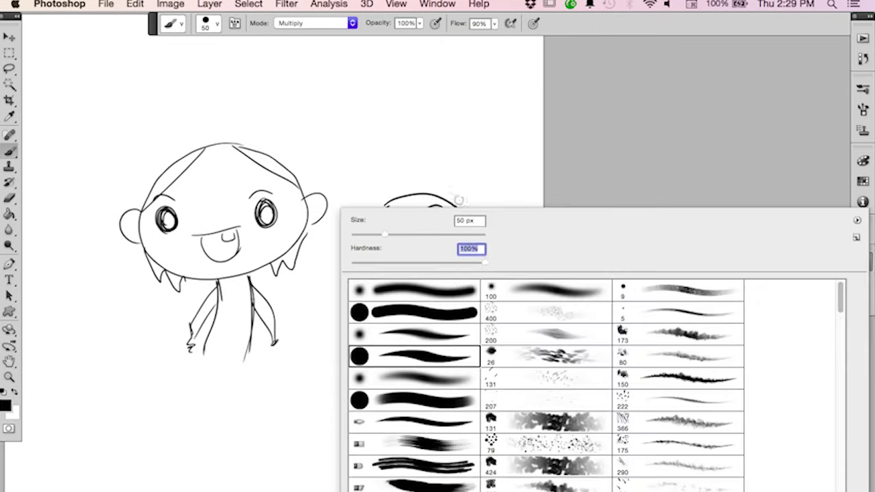
pyautogui.click(477, 180)
pyautogui.moveTo(458, 235)
pyautogui.mouseDown()
pyautogui.moveTo(468, 224)
pyautogui.moveTo(475, 260)
pyautogui.moveTo(462, 275)
pyautogui.moveTo(468, 288)
pyautogui.moveTo(446, 294)
pyautogui.mouseUp()
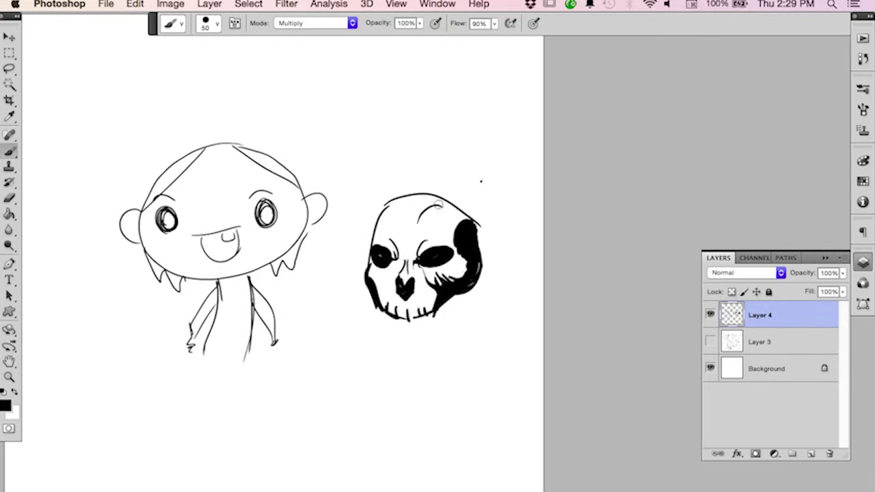
# Thicken the skull's outline into a bumpy black contour along the brow and cheek facing the cartoon figure.
pyautogui.press('e')
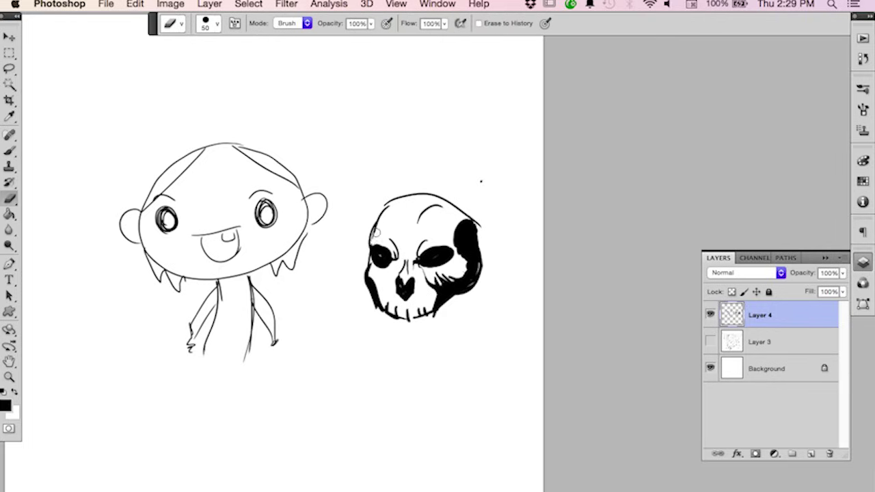
pyautogui.press('b')
pyautogui.moveTo(378, 220)
pyautogui.mouseDown()
pyautogui.moveTo(366, 240)
pyautogui.moveTo(367, 292)
pyautogui.moveTo(363, 276)
pyautogui.mouseUp()
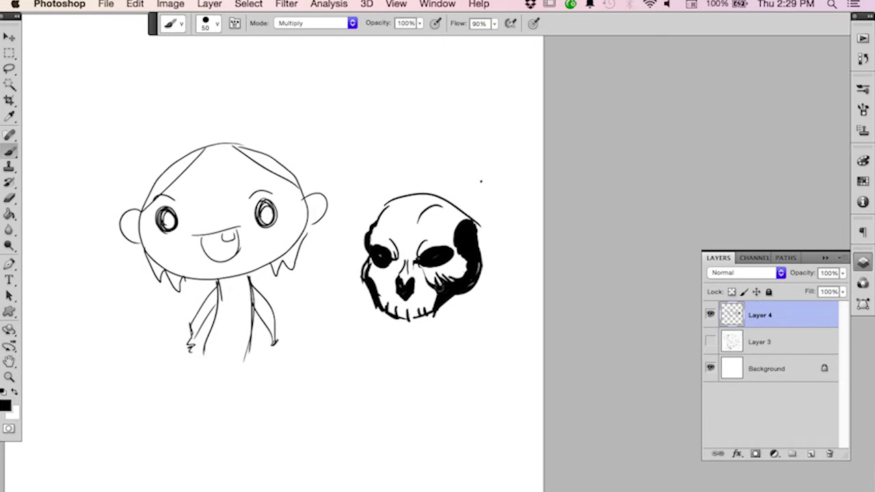
# Draw two pairs of diagonal lines below the figures: one pair of uniform thin strokes, one pairing a thin stroke with a thick tapered one.
pyautogui.scroll(-5, 445, 319)
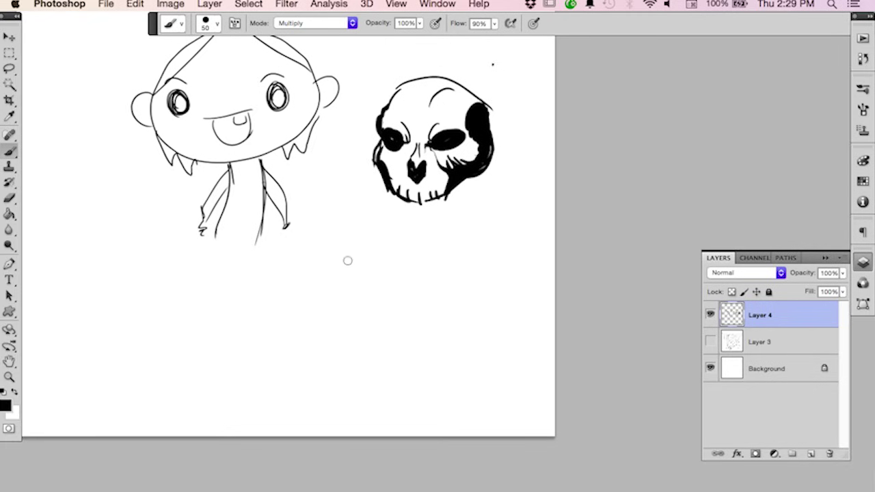
pyautogui.moveTo(353, 255); pyautogui.dragTo(198, 356)
pyautogui.hotkey('ctrl', 'z')
pyautogui.moveTo(326, 267); pyautogui.dragTo(201, 346)
pyautogui.moveTo(353, 288); pyautogui.dragTo(225, 367)
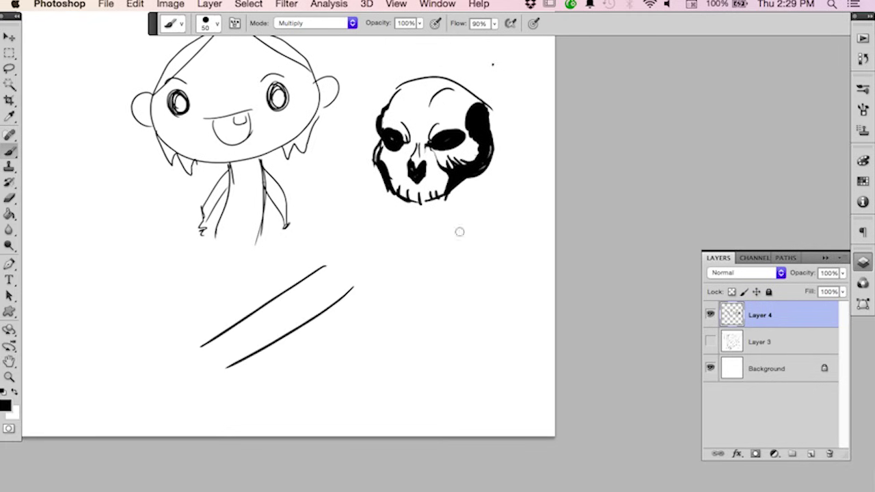
pyautogui.moveTo(453, 263); pyautogui.dragTo(347, 350)
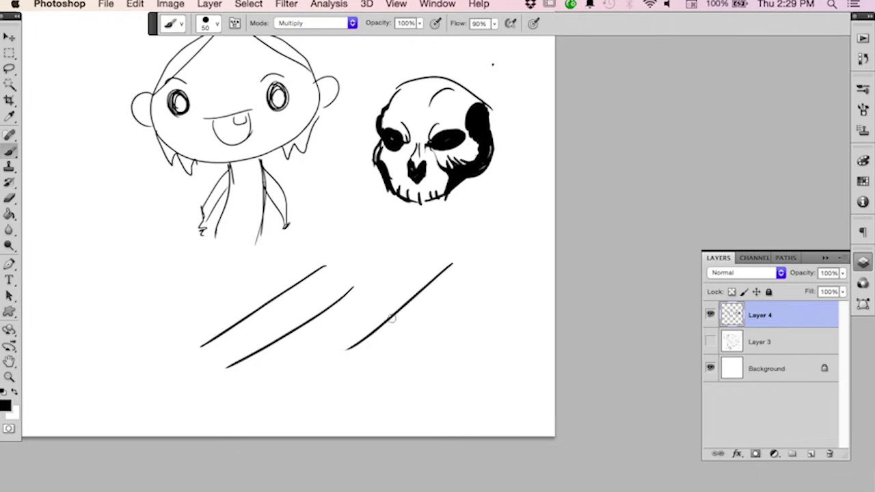
pyautogui.moveTo(487, 293)
pyautogui.mouseDown()
pyautogui.moveTo(452, 329)
pyautogui.moveTo(370, 371)
pyautogui.mouseUp()
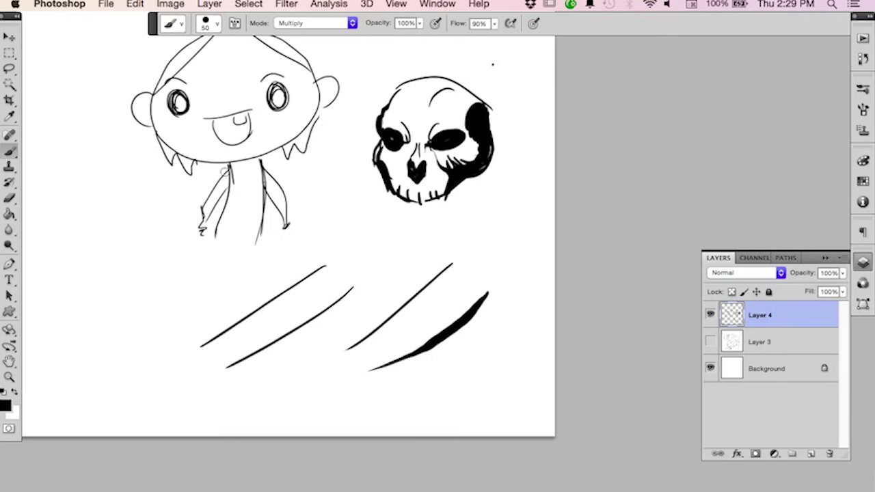
# Lasso all the example drawings on Layer 4, delete them and deselect.
pyautogui.scroll(3, 506, 267)
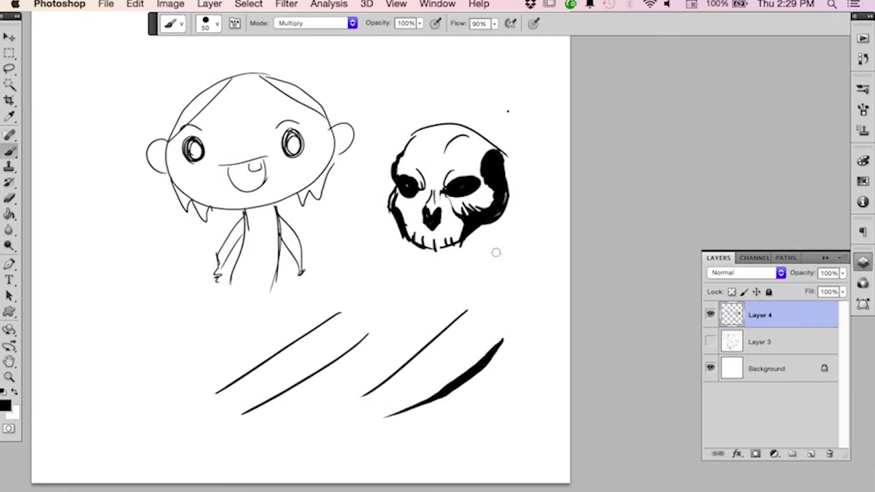
pyautogui.press('l')
pyautogui.moveTo(564, 123)
pyautogui.mouseDown()
pyautogui.moveTo(153, 377)
pyautogui.moveTo(565, 254)
pyautogui.mouseUp()
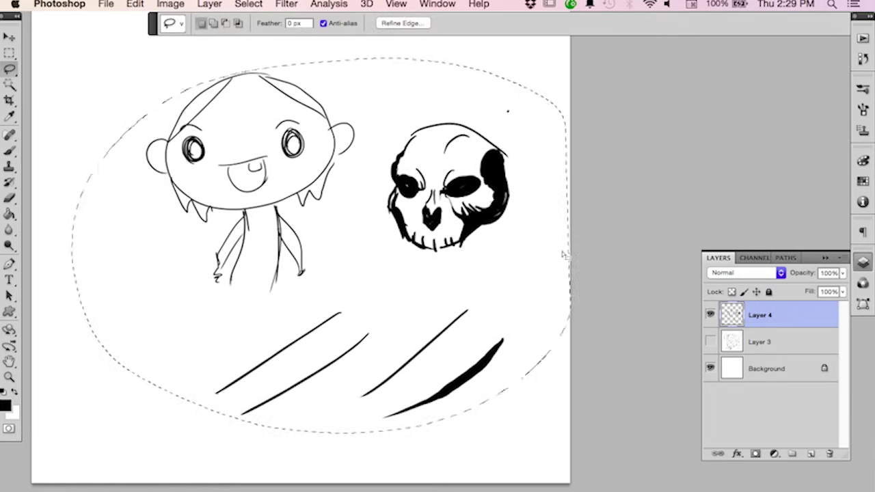
pyautogui.press('BackSpace')
pyautogui.press('super+d')
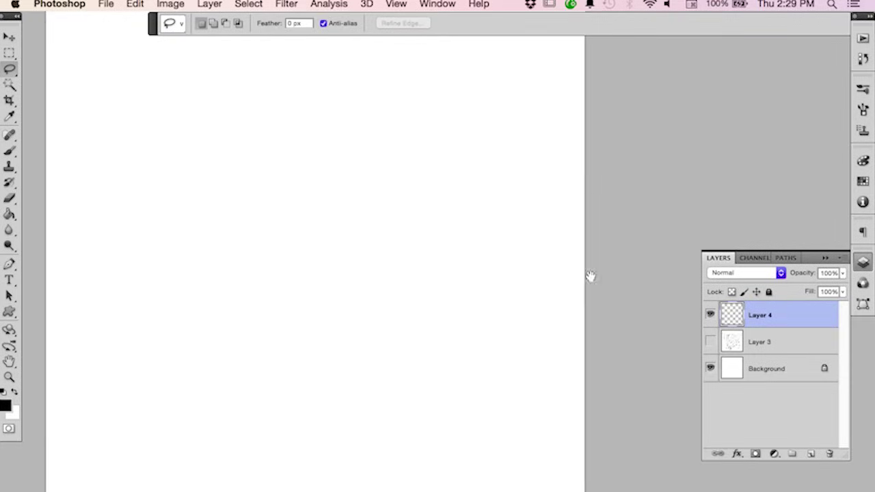
# Fit the whole canvas in view and make the Layer 3 sketch visible again.
pyautogui.hscroll(-2, 592, 278)
pyautogui.press('z')
pyautogui.moveTo(565, 249); pyautogui.dragTo(502, 263)
pyautogui.press('v')
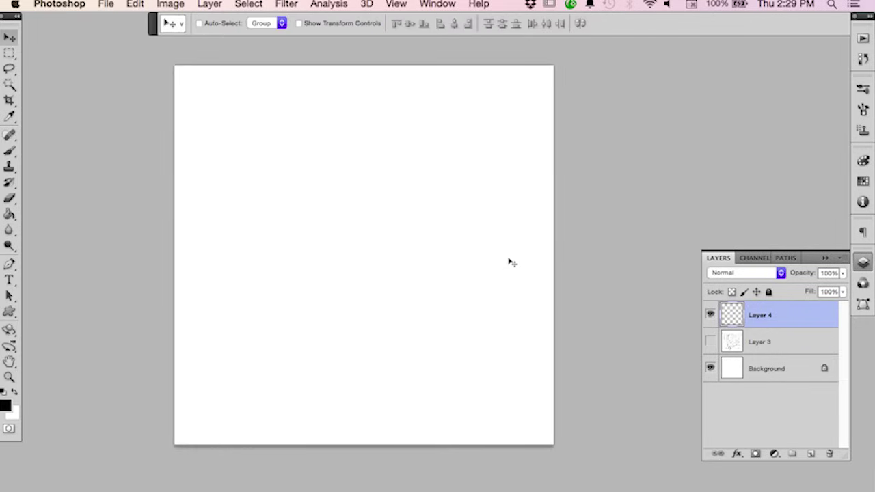
pyautogui.press('b')
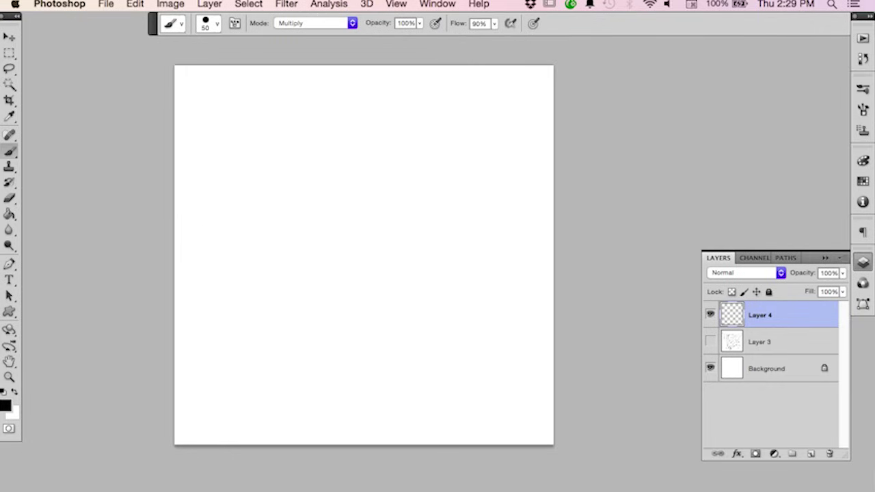
pyautogui.click(711, 341)
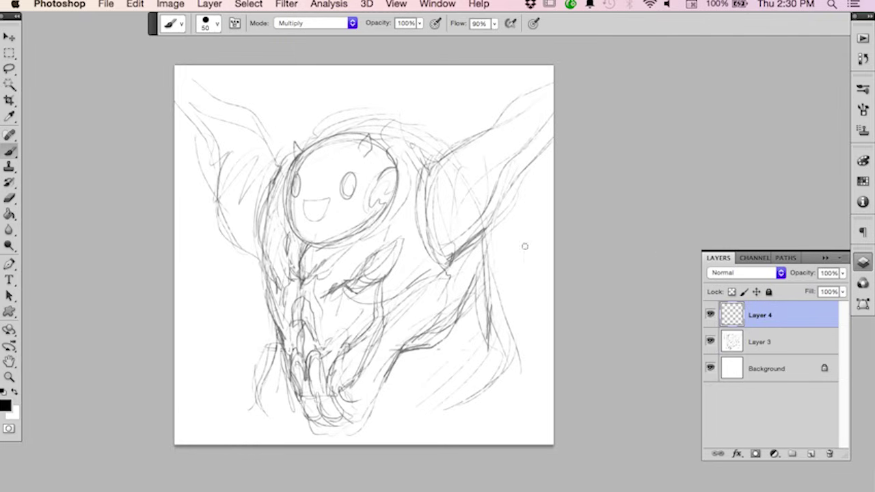
# Examine the horned skull sketch up close around the face and jaw, and as a whole.
pyautogui.press('z')
pyautogui.moveTo(488, 279)
pyautogui.mouseDown()
pyautogui.moveTo(524, 309)
pyautogui.moveTo(495, 298)
pyautogui.mouseUp()
pyautogui.press('b')
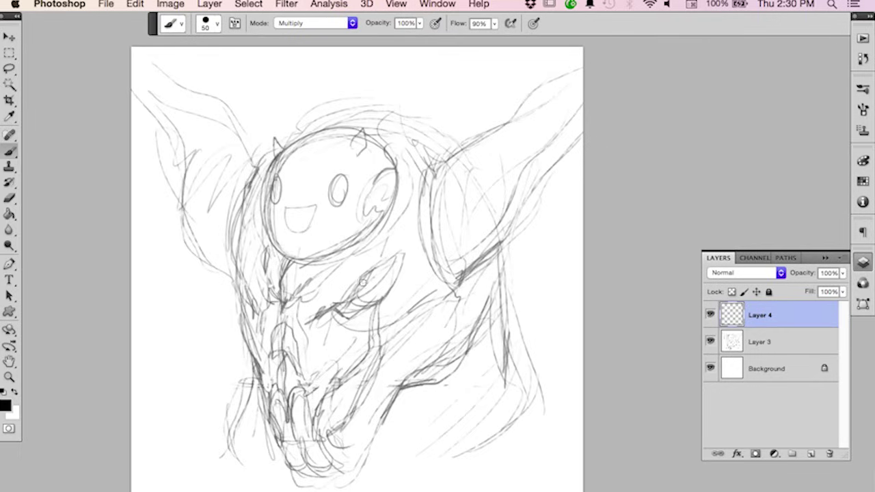
pyautogui.press('z')
pyautogui.moveTo(367, 289)
pyautogui.mouseDown()
pyautogui.moveTo(426, 313)
pyautogui.moveTo(386, 291)
pyautogui.mouseUp()
pyautogui.press('b')
pyautogui.moveTo(415, 432); pyautogui.dragTo(389, 267)
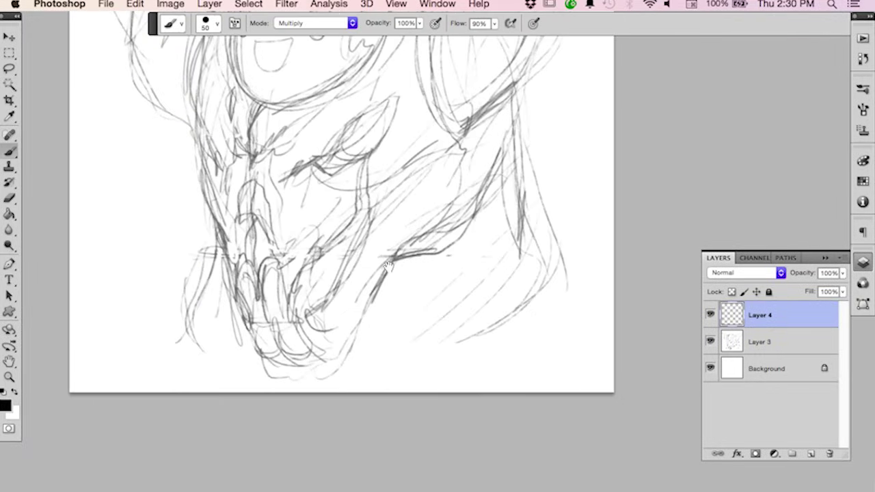
pyautogui.scroll(5, 388, 266)
pyautogui.scroll(2, 414, 273)
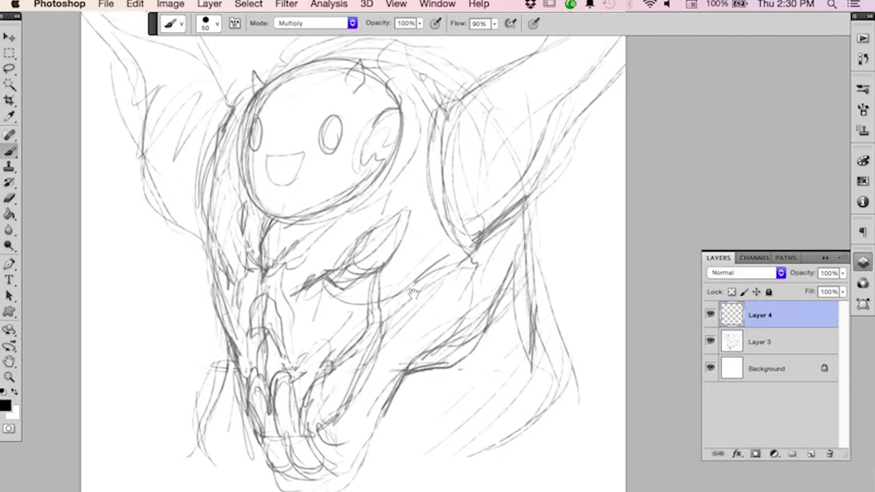
pyautogui.scroll(2, 414, 292)
pyautogui.press('z')
pyautogui.moveTo(414, 292)
pyautogui.mouseDown()
pyautogui.moveTo(400, 269)
pyautogui.moveTo(502, 306)
pyautogui.moveTo(479, 205)
pyautogui.moveTo(487, 170)
pyautogui.mouseUp()
pyautogui.press('r')
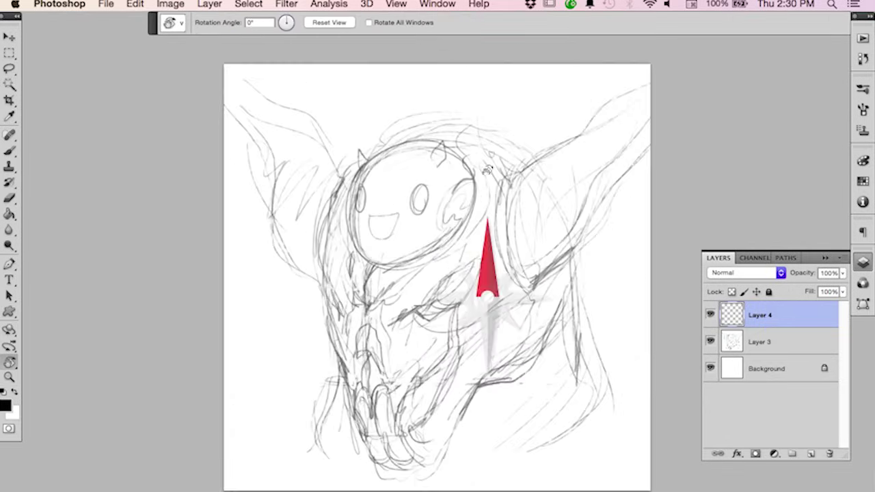
pyautogui.press('b')
pyautogui.moveTo(497, 281); pyautogui.dragTo(391, 267)
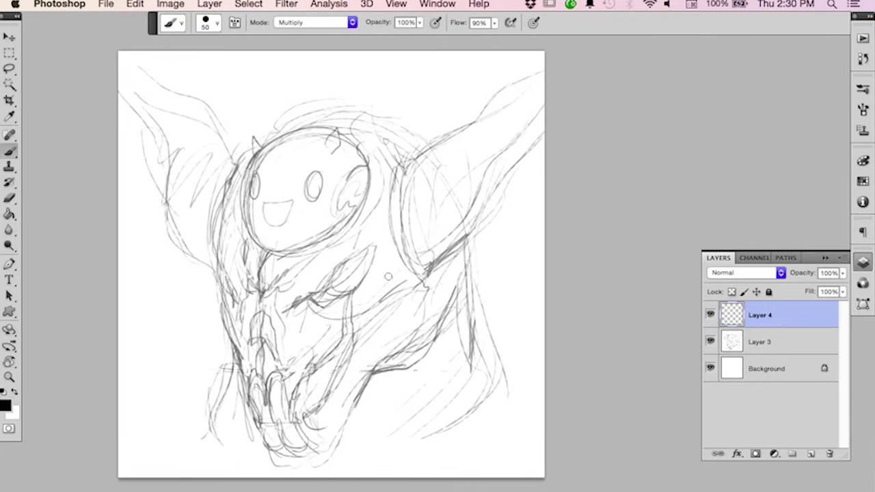
# Pick a medium blue foreground colour and fill Layer 4 with it.
pyautogui.press('x')
pyautogui.click(7, 410)
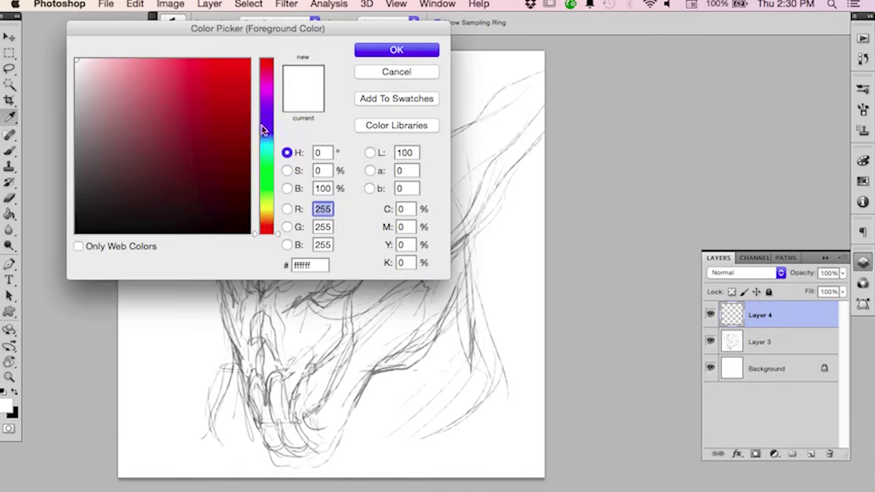
pyautogui.click(263, 131)
pyautogui.click(195, 71)
pyautogui.moveTo(195, 70)
pyautogui.mouseDown()
pyautogui.moveTo(179, 55)
pyautogui.moveTo(186, 77)
pyautogui.mouseUp()
pyautogui.click(270, 142)
pyautogui.click(387, 53)
pyautogui.hotkey('alt', 'BackSpace')
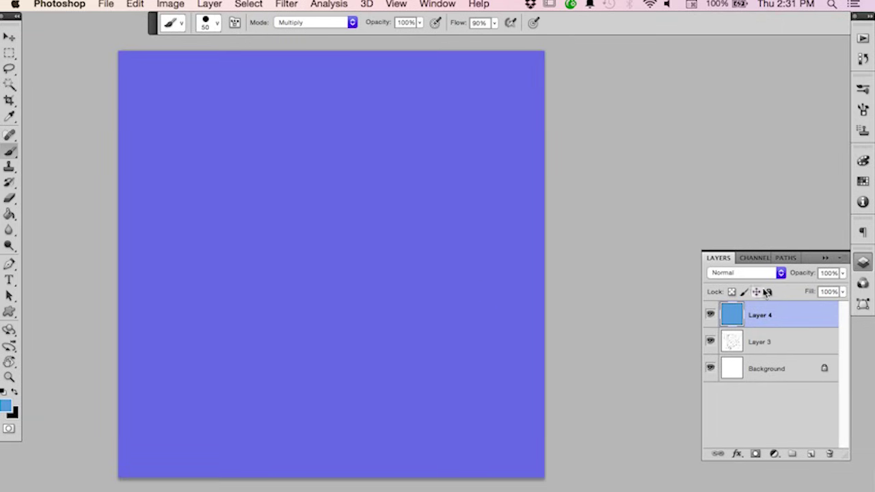
# Set Layer 4's blend mode to Color so the blue tints the sketch lines.
pyautogui.click(745, 273)
pyautogui.scroll(-1, 745, 472)
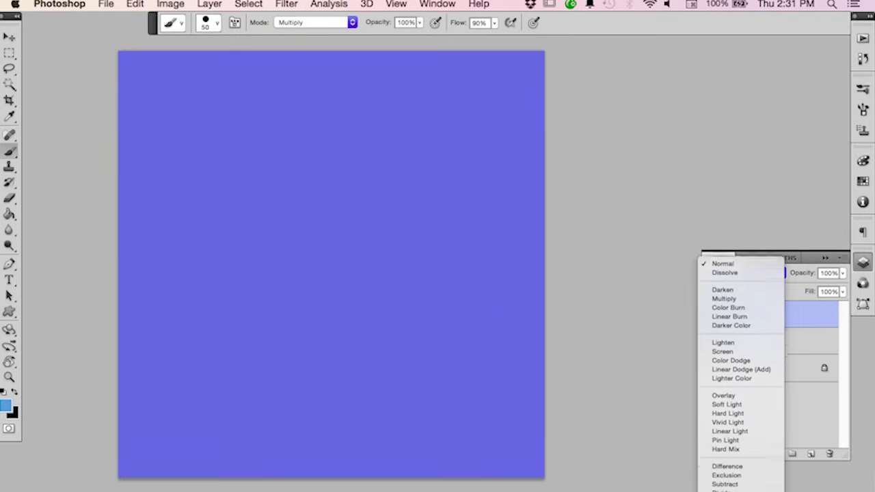
pyautogui.scroll(-2, 739, 472)
pyautogui.click(731, 482)
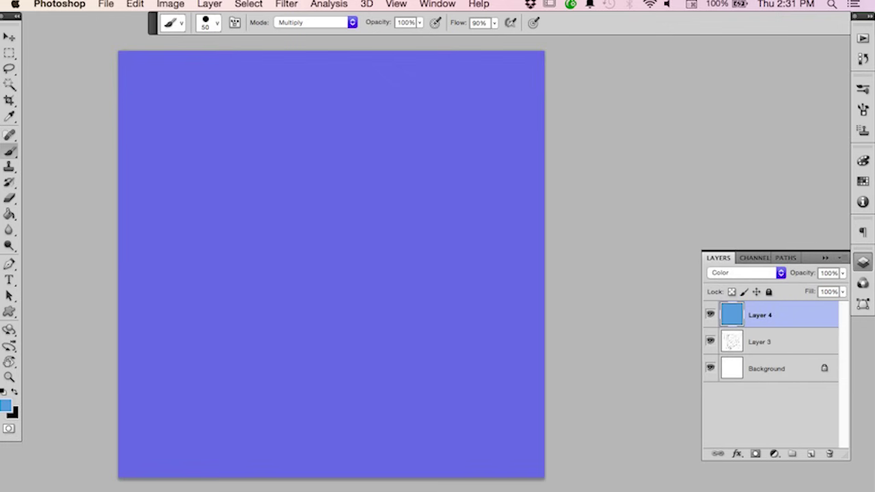
# Try the Multiply, Color Burn and Darker Color blend modes on Layer 4, and return it to Color.
pyautogui.click(759, 274)
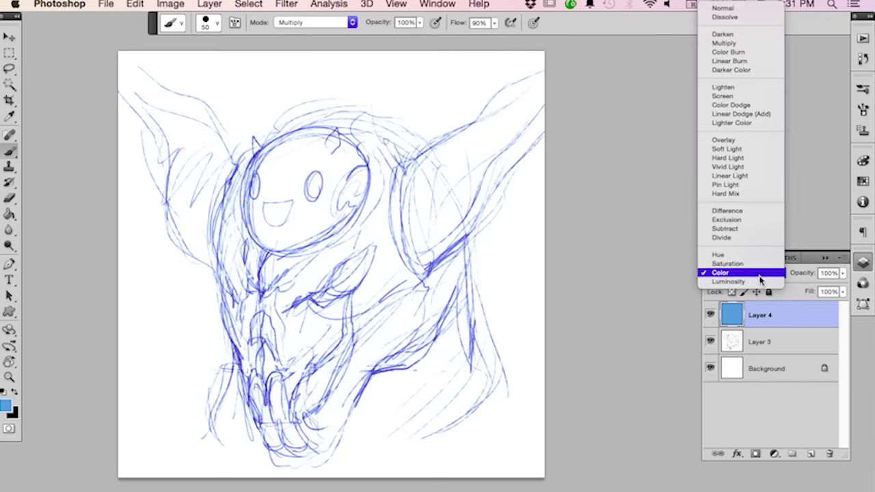
pyautogui.click(800, 190)
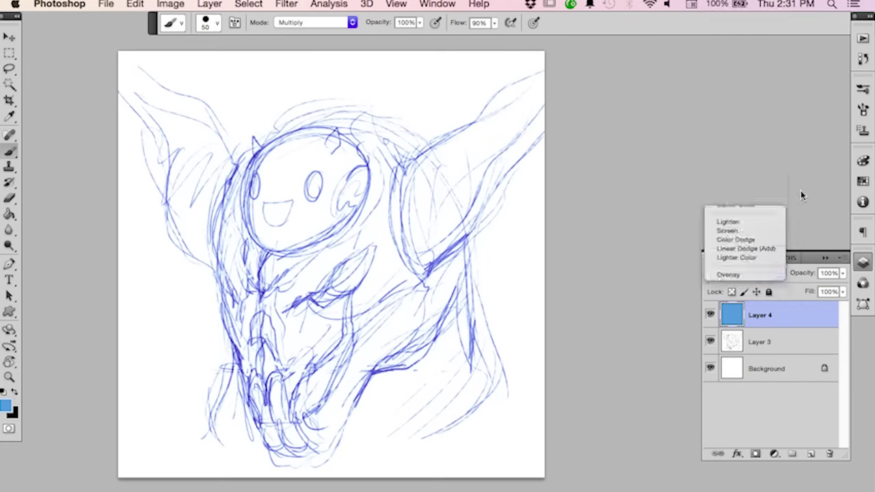
pyautogui.click(765, 274)
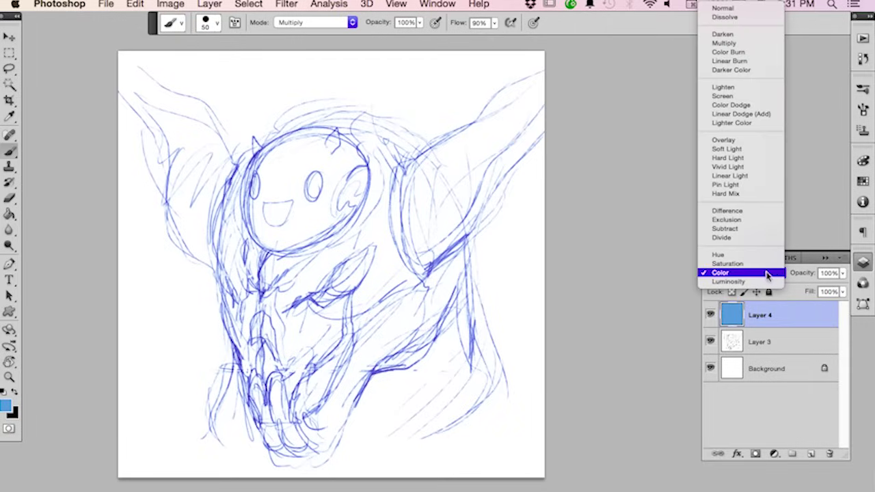
pyautogui.click(749, 44)
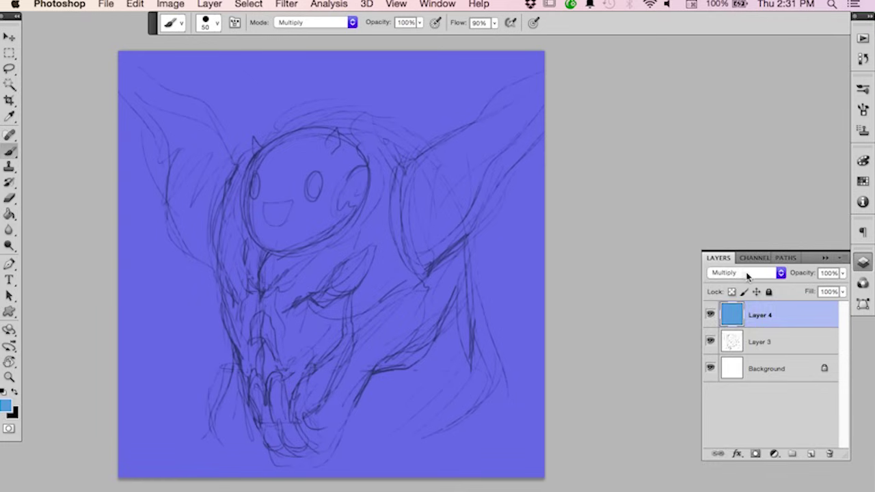
pyautogui.click(748, 274)
pyautogui.click(729, 282)
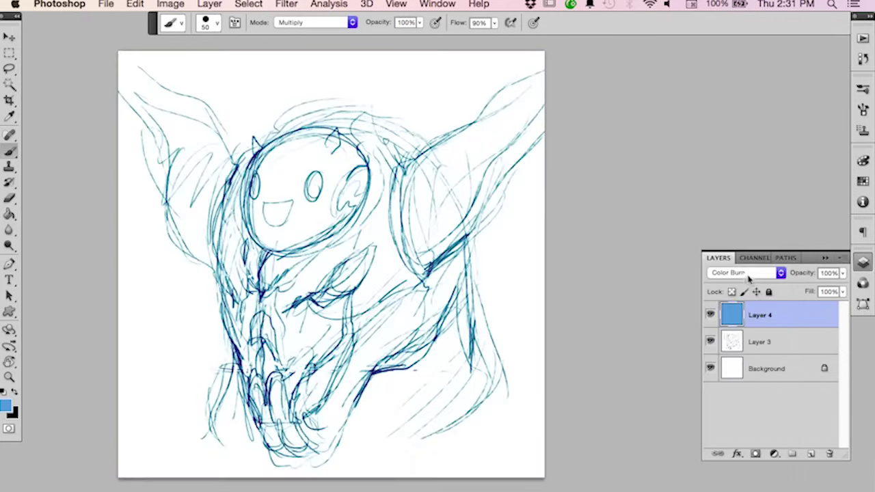
pyautogui.click(748, 274)
pyautogui.click(747, 289)
pyautogui.click(753, 276)
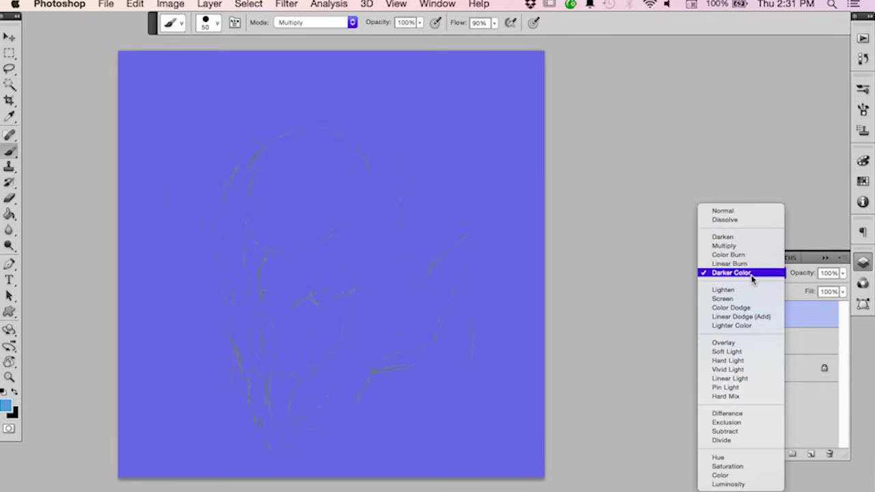
pyautogui.click(743, 475)
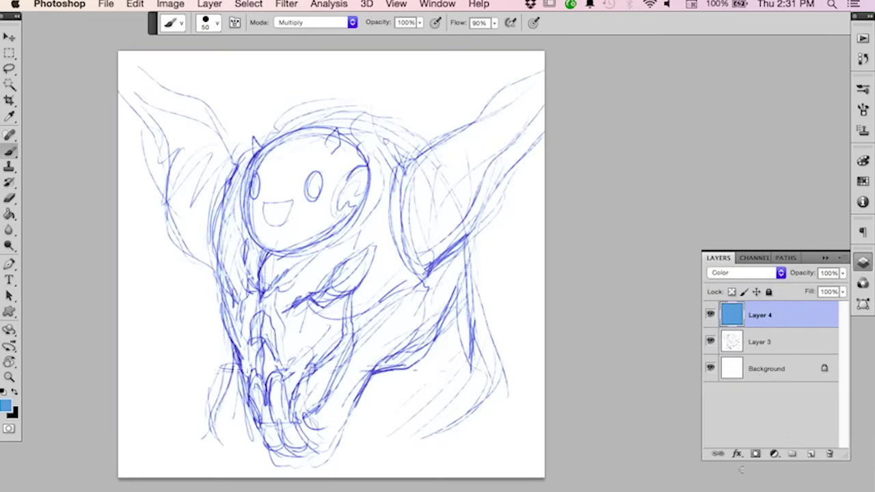
# Toggle the Layer 3 sketch off and on, and lower its opacity to 50%.
pyautogui.click(711, 343)
pyautogui.click(711, 343)
pyautogui.click(773, 341)
pyautogui.click(844, 274)
pyautogui.moveTo(838, 290); pyautogui.dragTo(809, 291)
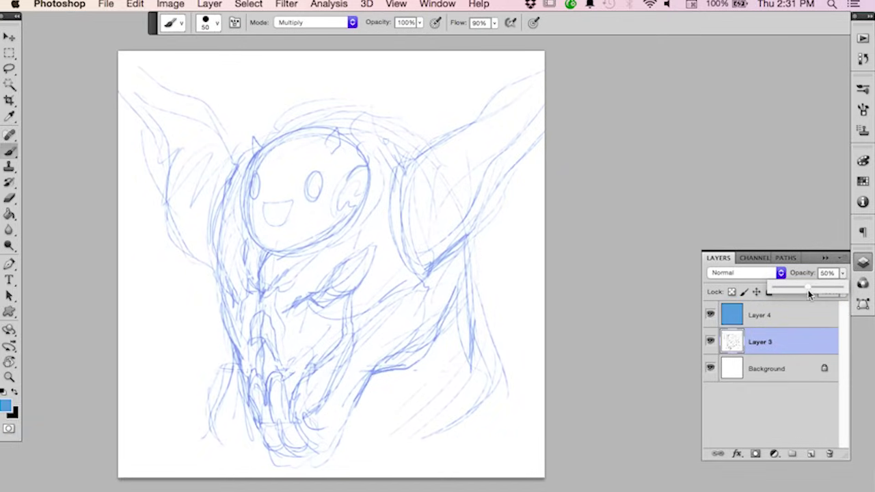
# Create a new layer group above Layer 4 and name it "sketch ies".
pyautogui.click(791, 320)
pyautogui.click(792, 454)
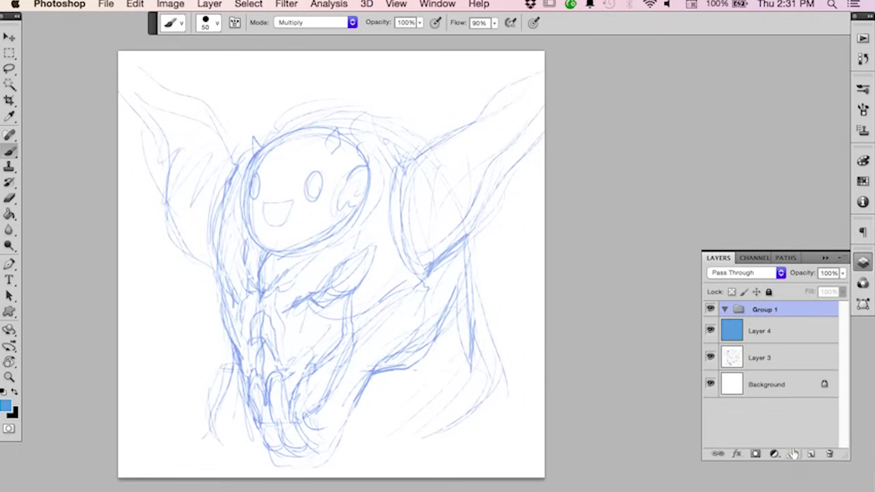
pyautogui.doubleClick(768, 309)
pyautogui.write('sketch')
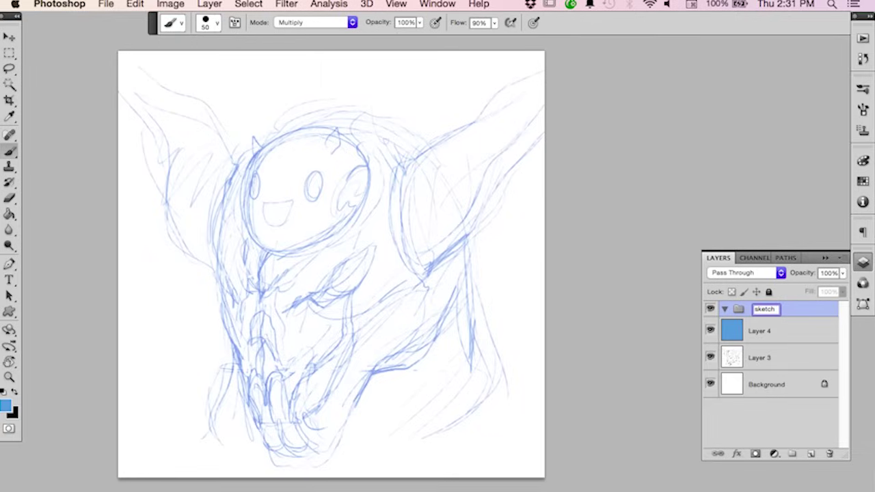
pyautogui.write(' les')
pyautogui.press('Return')
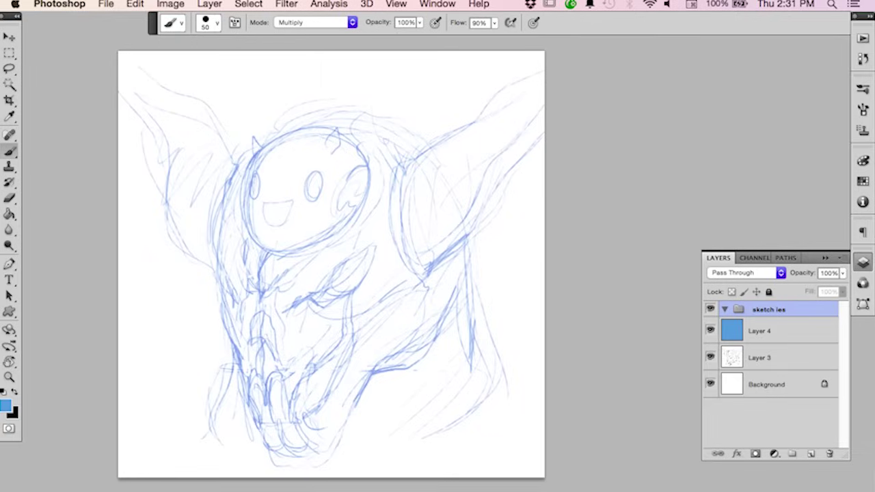
# Move Layer 4 and Layer 3 into the "sketch ies" group and collapse the group.
pyautogui.click(760, 331)
pyautogui.doubleClick(761, 331)
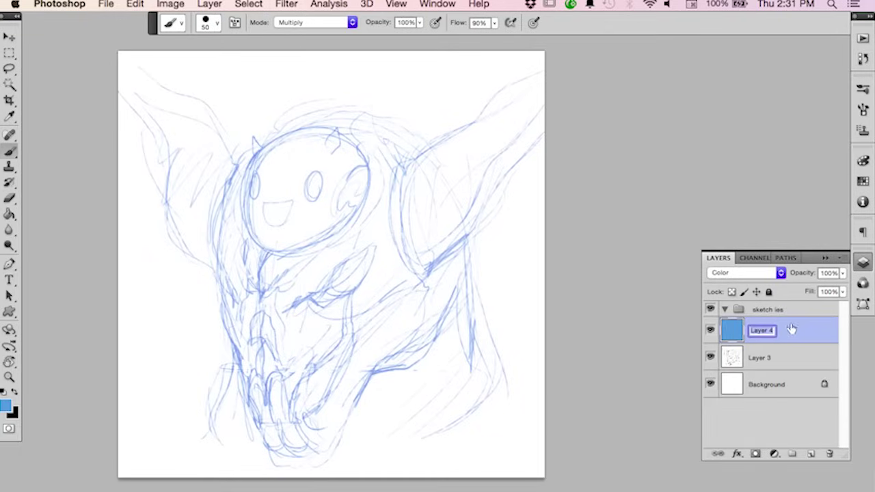
pyautogui.press('Return')
pyautogui.moveTo(783, 328); pyautogui.dragTo(778, 350)
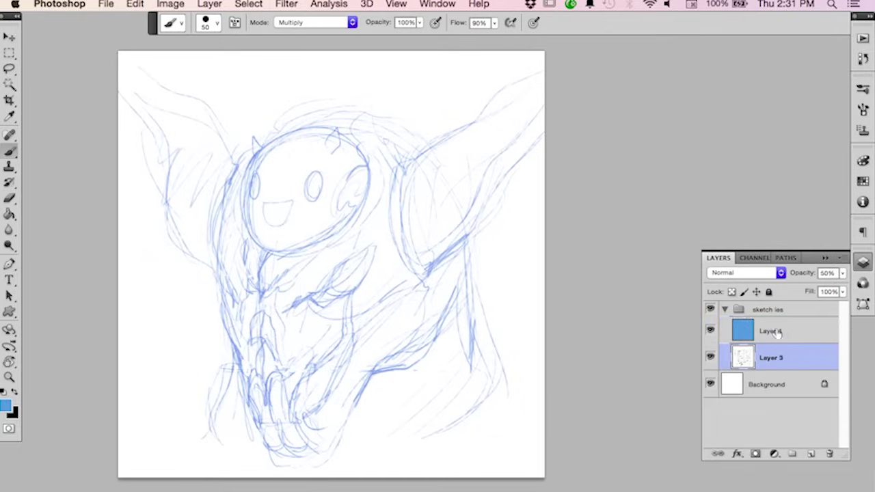
pyautogui.click(725, 309)
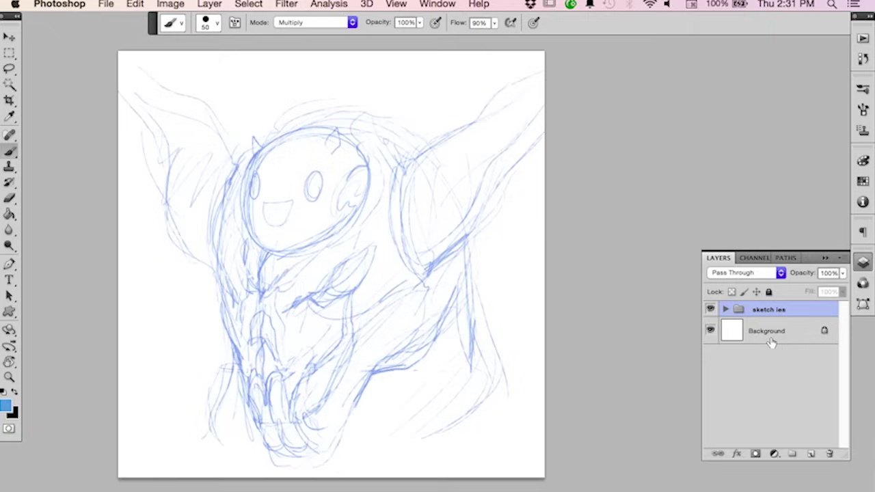
# Create a group named "inkystinky" above the sketch group, add an empty layer inside it, and reset the foreground colour to black.
pyautogui.click(792, 454)
pyautogui.doubleClick(769, 310)
pyautogui.write('l')
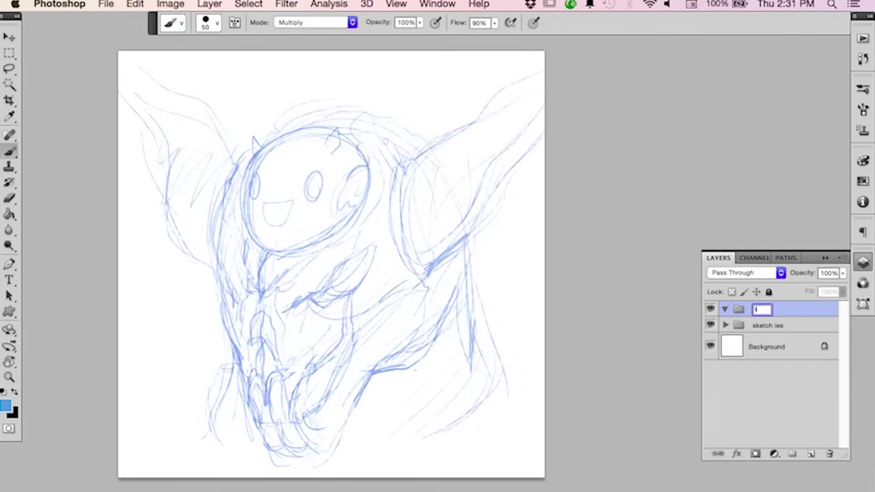
pyautogui.write('nkystunky')
pyautogui.press('Return')
pyautogui.click(811, 454)
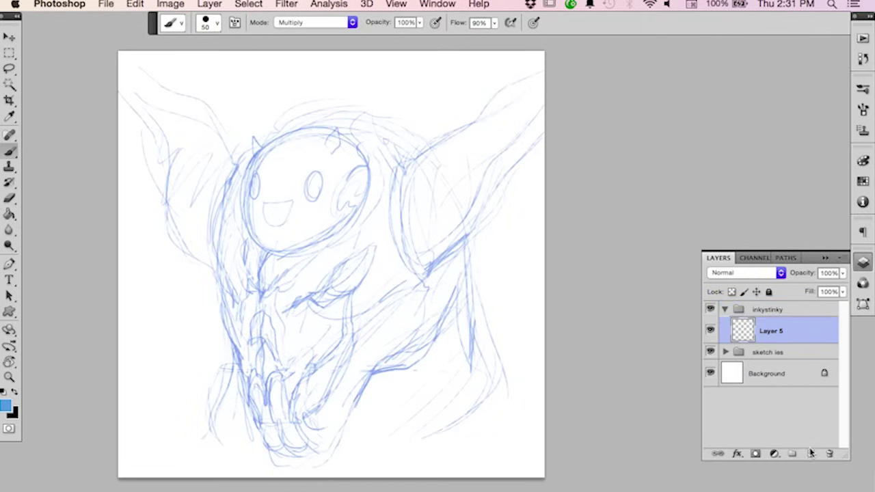
pyautogui.press('d')
# Test the 50 px hard round brush with looping black strokes over the sketch, and undo them.
pyautogui.hscroll(-3, 472, 239)
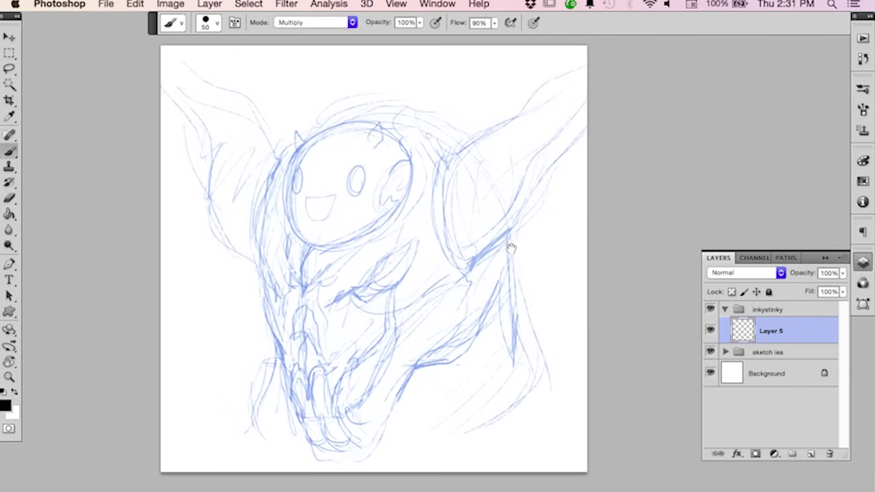
pyautogui.rightClick(378, 180)
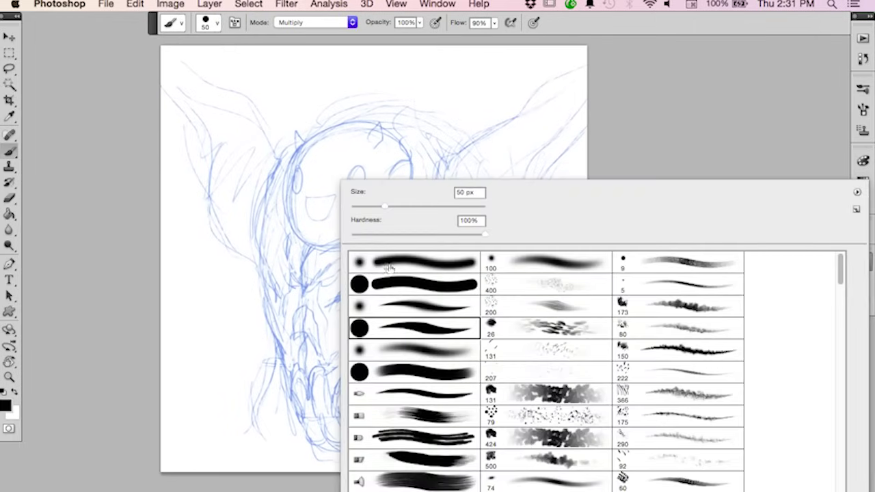
pyautogui.click(576, 143)
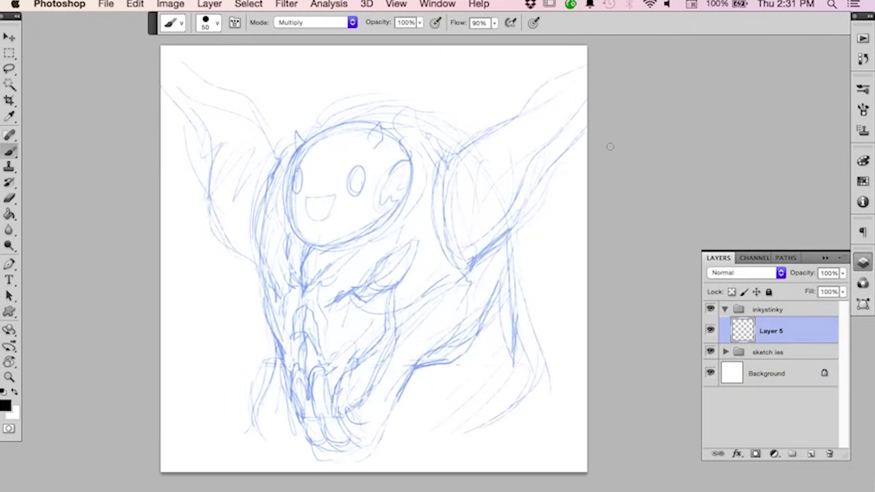
pyautogui.moveTo(435, 231)
pyautogui.mouseDown()
pyautogui.moveTo(368, 354)
pyautogui.moveTo(354, 287)
pyautogui.moveTo(337, 339)
pyautogui.moveTo(345, 372)
pyautogui.moveTo(321, 355)
pyautogui.moveTo(340, 340)
pyautogui.mouseUp()
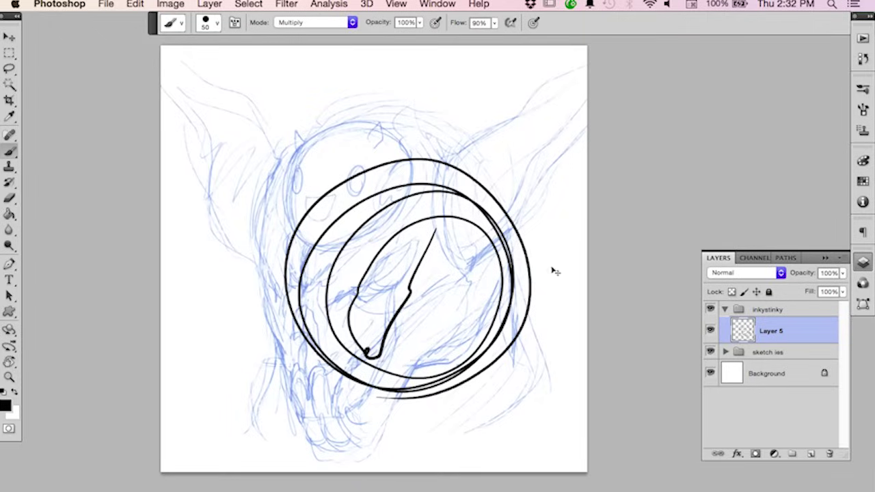
pyautogui.hotkey('ctrl', 'z')
# Examine the Inker brushes in the brush tool presets without changing the current brush.
pyautogui.press('z')
pyautogui.moveTo(408, 209)
pyautogui.mouseDown()
pyautogui.moveTo(467, 255)
pyautogui.moveTo(460, 250)
pyautogui.mouseUp()
pyautogui.press('b')
pyautogui.moveTo(428, 185)
pyautogui.mouseDown()
pyautogui.moveTo(441, 255)
pyautogui.moveTo(412, 246)
pyautogui.moveTo(424, 250)
pyautogui.moveTo(413, 276)
pyautogui.moveTo(417, 255)
pyautogui.mouseUp()
pyautogui.press('z')
pyautogui.press('b')
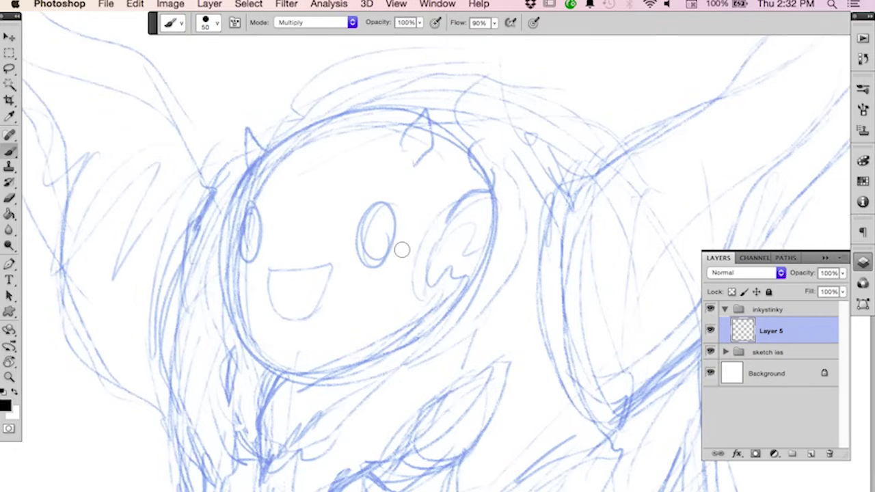
pyautogui.click(181, 28)
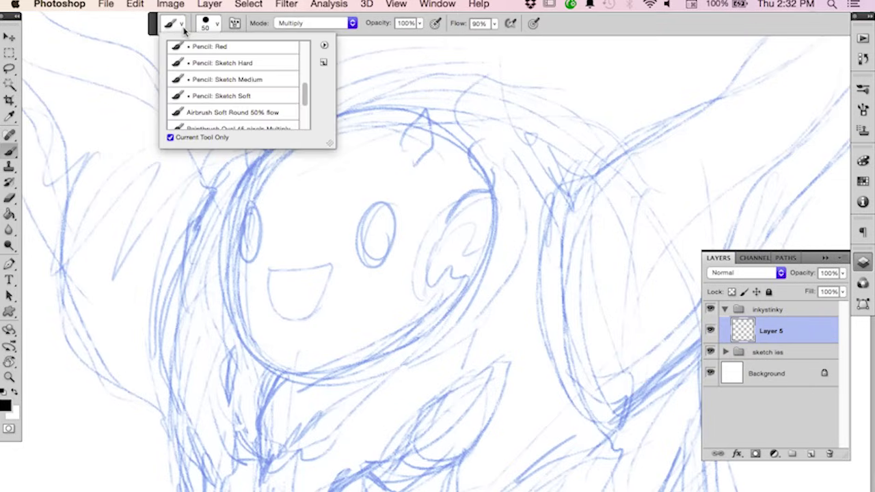
pyautogui.moveTo(303, 89)
pyautogui.mouseDown()
pyautogui.moveTo(305, 99)
pyautogui.moveTo(305, 55)
pyautogui.moveTo(305, 113)
pyautogui.moveTo(305, 56)
pyautogui.mouseUp()
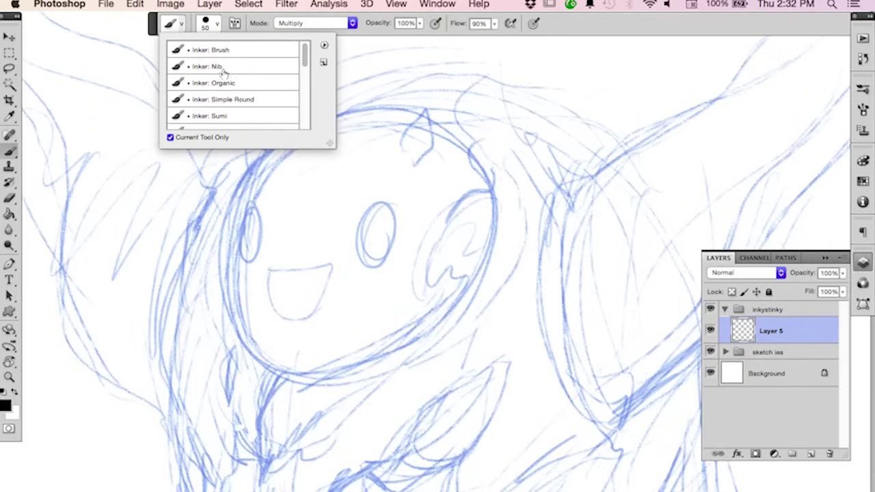
pyautogui.click(459, 122)
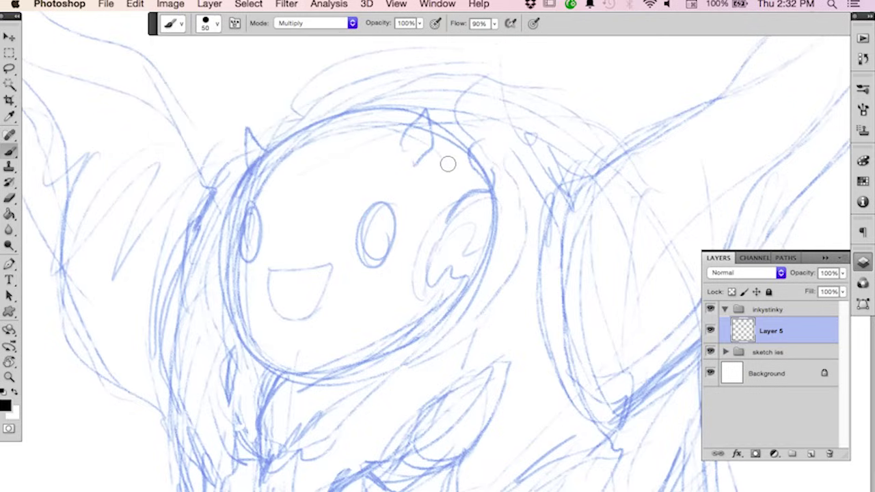
# Check the document's pixel dimensions and resolution in the Image Size settings, leaving them as they are.
pyautogui.press('z')
pyautogui.moveTo(447, 205); pyautogui.dragTo(413, 138)
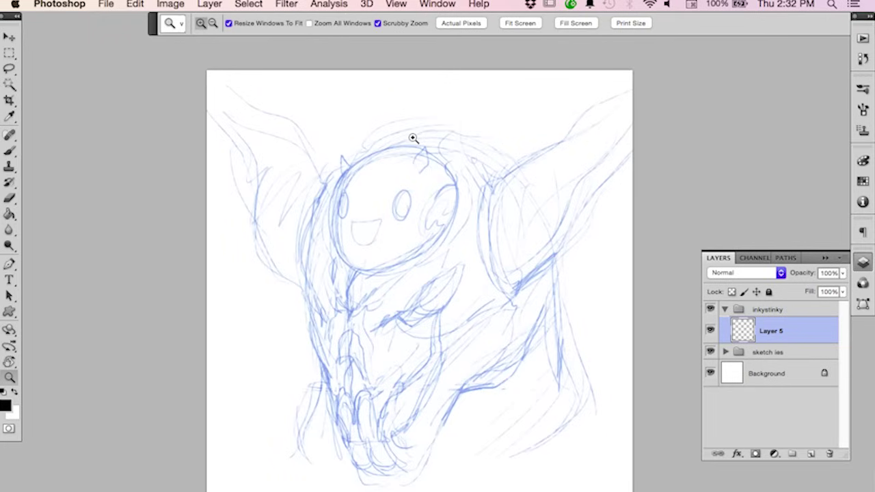
pyautogui.moveTo(425, 209); pyautogui.dragTo(384, 199)
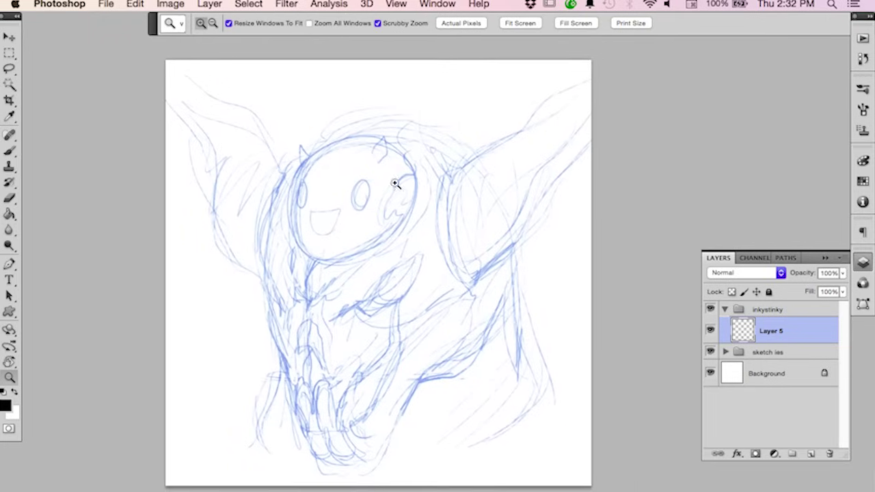
pyautogui.click(171, 4)
pyautogui.click(233, 126)
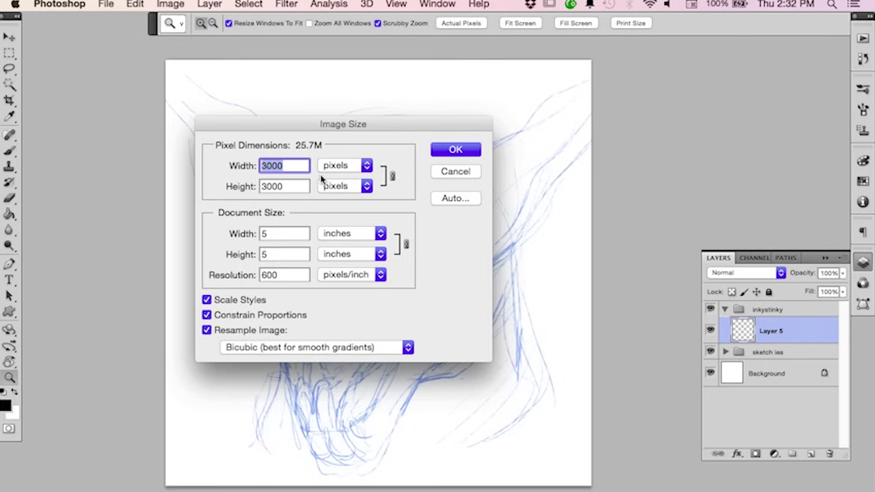
pyautogui.click(455, 150)
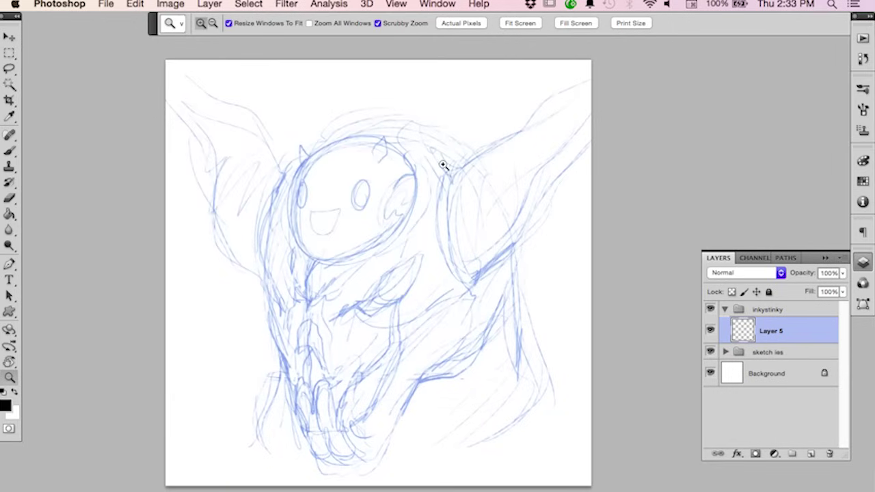
# Try black ink strokes over the small round face's eye, and undo them.
pyautogui.press('b')
pyautogui.press('super+space')
pyautogui.moveTo(355, 218)
pyautogui.mouseDown()
pyautogui.moveTo(414, 261)
pyautogui.moveTo(402, 253)
pyautogui.mouseUp()
pyautogui.press('space')
pyautogui.moveTo(375, 199); pyautogui.dragTo(366, 242)
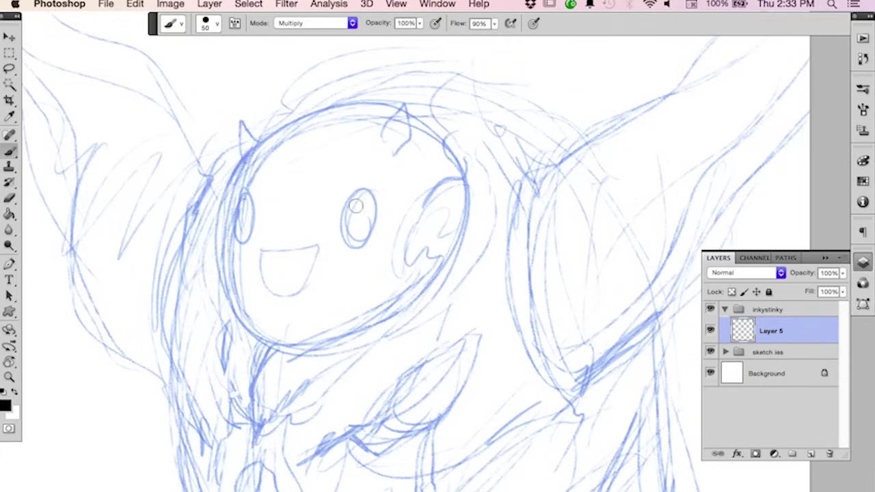
pyautogui.moveTo(347, 211)
pyautogui.mouseDown()
pyautogui.moveTo(346, 245)
pyautogui.moveTo(329, 244)
pyautogui.moveTo(331, 225)
pyautogui.moveTo(350, 199)
pyautogui.moveTo(338, 185)
pyautogui.moveTo(359, 202)
pyautogui.moveTo(349, 248)
pyautogui.mouseUp()
pyautogui.press('super+z')
pyautogui.moveTo(359, 186)
pyautogui.mouseDown()
pyautogui.moveTo(346, 247)
pyautogui.moveTo(360, 263)
pyautogui.moveTo(382, 220)
pyautogui.moveTo(368, 177)
pyautogui.moveTo(347, 187)
pyautogui.moveTo(339, 215)
pyautogui.moveTo(353, 250)
pyautogui.moveTo(387, 220)
pyautogui.moveTo(396, 163)
pyautogui.mouseUp()
pyautogui.press('super+alt+z')
pyautogui.press('super+alt+z')
pyautogui.press('super+alt+z')
# Ink black oval outlines for both eyes of the small round face with a 25 px brush.
pyautogui.moveTo(330, 208); pyautogui.dragTo(326, 245)
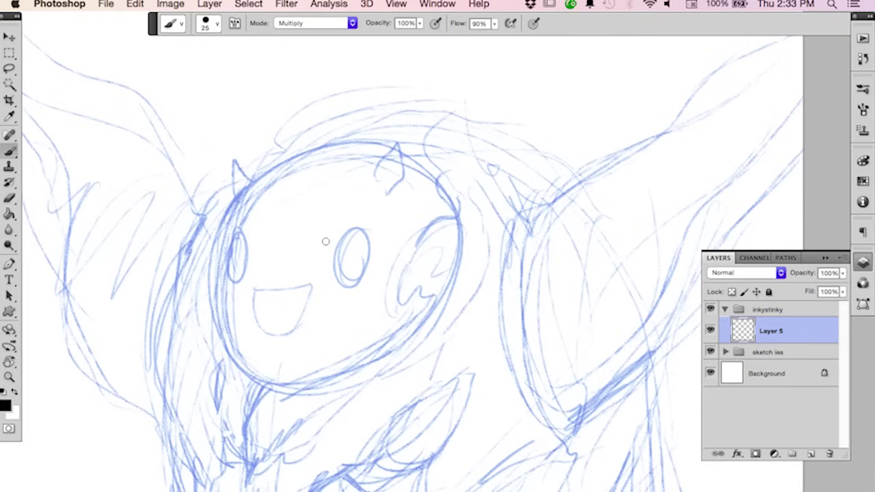
pyautogui.press('z')
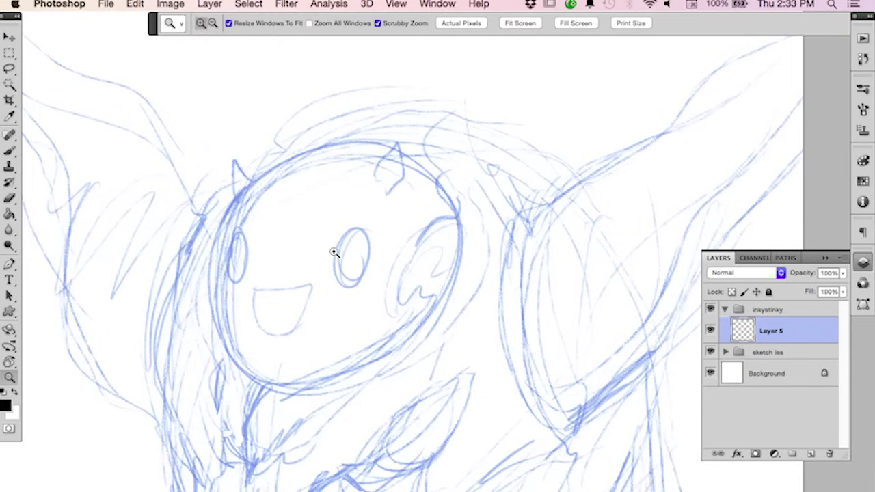
pyautogui.moveTo(332, 251)
pyautogui.mouseDown()
pyautogui.moveTo(392, 267)
pyautogui.moveTo(355, 256)
pyautogui.moveTo(361, 265)
pyautogui.mouseUp()
pyautogui.press('b')
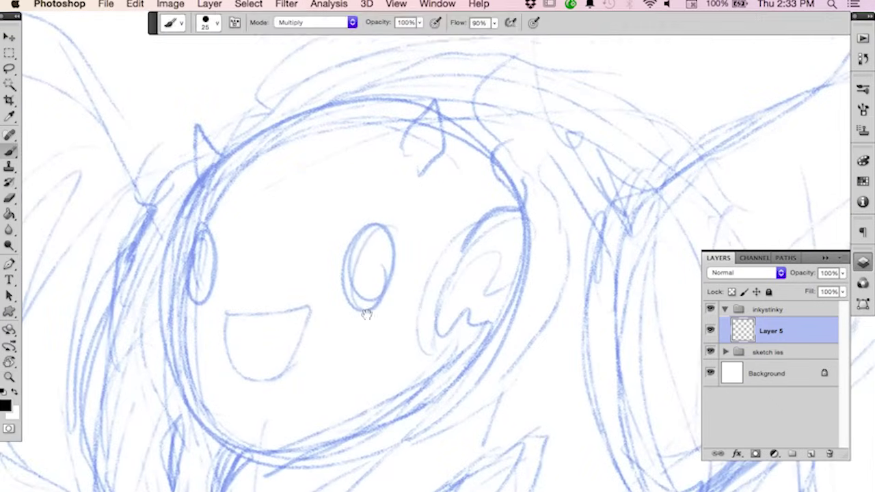
pyautogui.moveTo(365, 313)
pyautogui.mouseDown()
pyautogui.moveTo(363, 217)
pyautogui.moveTo(356, 273)
pyautogui.moveTo(340, 285)
pyautogui.mouseUp()
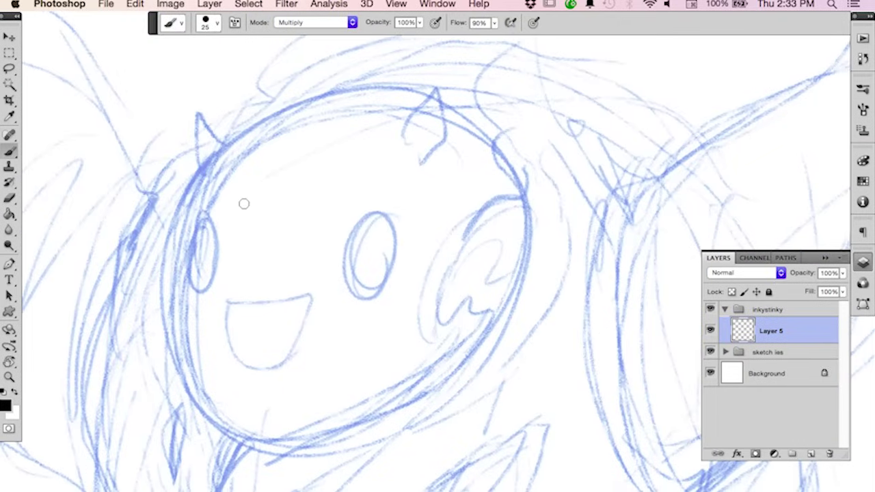
pyautogui.moveTo(195, 224)
pyautogui.mouseDown()
pyautogui.moveTo(186, 255)
pyautogui.moveTo(195, 286)
pyautogui.moveTo(214, 277)
pyautogui.moveTo(216, 250)
pyautogui.moveTo(205, 223)
pyautogui.moveTo(192, 227)
pyautogui.moveTo(216, 255)
pyautogui.moveTo(190, 268)
pyautogui.moveTo(212, 248)
pyautogui.moveTo(192, 271)
pyautogui.moveTo(203, 247)
pyautogui.moveTo(188, 253)
pyautogui.moveTo(199, 230)
pyautogui.moveTo(211, 252)
pyautogui.moveTo(199, 279)
pyautogui.moveTo(209, 274)
pyautogui.moveTo(210, 229)
pyautogui.moveTo(214, 260)
pyautogui.mouseUp()
pyautogui.moveTo(205, 222)
pyautogui.mouseDown()
pyautogui.moveTo(184, 249)
pyautogui.moveTo(190, 279)
pyautogui.mouseUp()
pyautogui.moveTo(374, 223)
pyautogui.mouseDown()
pyautogui.moveTo(357, 233)
pyautogui.moveTo(345, 268)
pyautogui.moveTo(368, 290)
pyautogui.moveTo(388, 240)
pyautogui.moveTo(361, 231)
pyautogui.moveTo(356, 277)
pyautogui.moveTo(385, 253)
pyautogui.moveTo(364, 228)
pyautogui.moveTo(347, 260)
pyautogui.moveTo(347, 252)
pyautogui.moveTo(386, 234)
pyautogui.moveTo(381, 276)
pyautogui.moveTo(359, 283)
pyautogui.mouseUp()
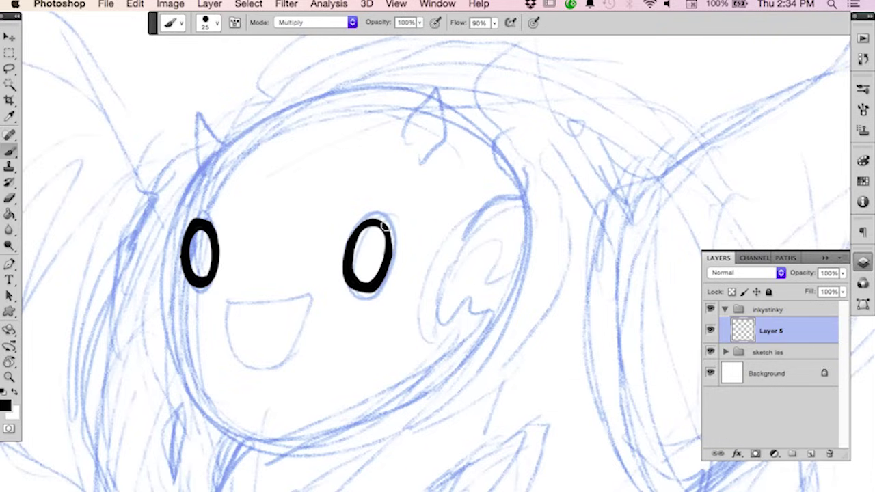
# Thicken the black outlines of both eyes along their outer and inner edges.
pyautogui.moveTo(385, 225)
pyautogui.mouseDown()
pyautogui.moveTo(391, 263)
pyautogui.moveTo(391, 249)
pyautogui.moveTo(381, 278)
pyautogui.mouseUp()
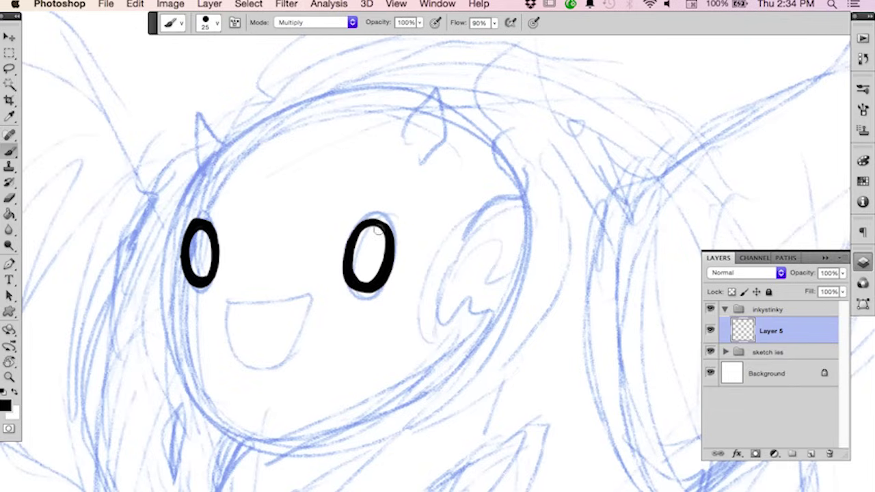
pyautogui.moveTo(378, 228)
pyautogui.mouseDown()
pyautogui.moveTo(350, 253)
pyautogui.moveTo(369, 228)
pyautogui.moveTo(385, 237)
pyautogui.moveTo(385, 268)
pyautogui.moveTo(382, 232)
pyautogui.moveTo(367, 232)
pyautogui.moveTo(356, 253)
pyautogui.moveTo(364, 282)
pyautogui.moveTo(384, 255)
pyautogui.moveTo(379, 232)
pyautogui.moveTo(357, 244)
pyautogui.mouseUp()
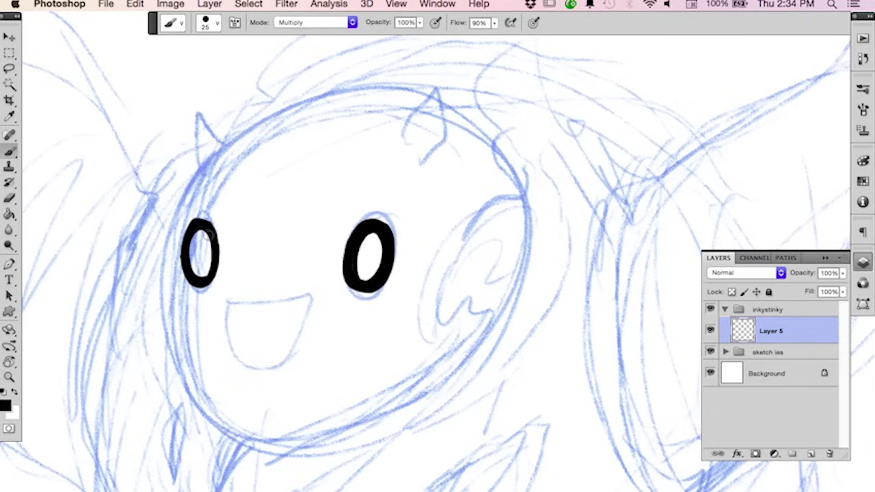
pyautogui.moveTo(210, 233)
pyautogui.mouseDown()
pyautogui.moveTo(187, 255)
pyautogui.moveTo(198, 278)
pyautogui.moveTo(213, 250)
pyautogui.moveTo(197, 228)
pyautogui.moveTo(210, 231)
pyautogui.moveTo(191, 244)
pyautogui.moveTo(208, 231)
pyautogui.moveTo(185, 248)
pyautogui.mouseUp()
pyautogui.press('e')
pyautogui.press('b')
# Rotate the canvas and ink the straight upper line of the face's mouth in black.
pyautogui.press('r')
pyautogui.moveTo(492, 150); pyautogui.dragTo(383, 142)
pyautogui.press('b')
pyautogui.moveTo(460, 305); pyautogui.dragTo(501, 107)
pyautogui.press('r')
pyautogui.moveTo(549, 142)
pyautogui.mouseDown()
pyautogui.moveTo(498, 98)
pyautogui.moveTo(405, 197)
pyautogui.moveTo(386, 292)
pyautogui.mouseUp()
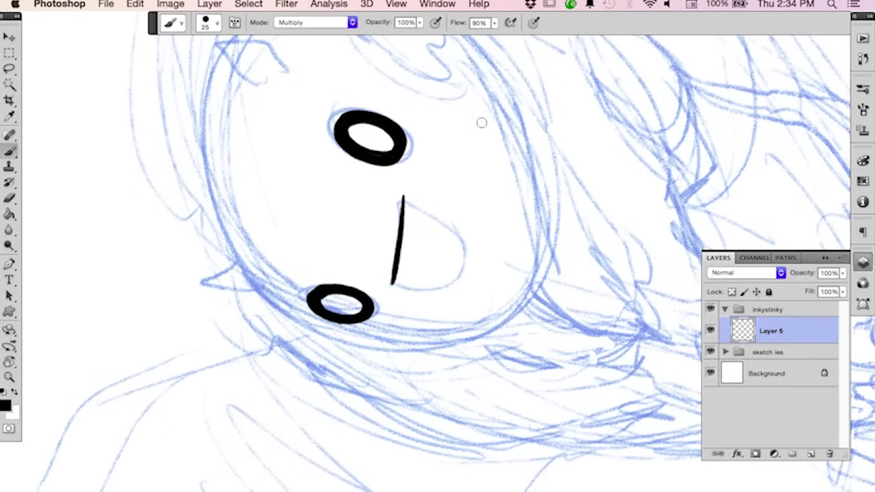
# Ink the mouth's lower curve and fill the mouth solid black, leaving a small white tooth near its upper edge.
pyautogui.press('r')
pyautogui.moveTo(481, 121)
pyautogui.mouseDown()
pyautogui.moveTo(544, 369)
pyautogui.moveTo(490, 387)
pyautogui.mouseUp()
pyautogui.press('b')
pyautogui.moveTo(546, 264)
pyautogui.mouseDown()
pyautogui.moveTo(462, 208)
pyautogui.moveTo(293, 159)
pyautogui.moveTo(270, 194)
pyautogui.moveTo(271, 216)
pyautogui.moveTo(297, 237)
pyautogui.moveTo(368, 210)
pyautogui.moveTo(411, 109)
pyautogui.moveTo(371, 103)
pyautogui.moveTo(324, 150)
pyautogui.moveTo(383, 217)
pyautogui.moveTo(486, 165)
pyautogui.mouseUp()
pyautogui.press('r')
pyautogui.moveTo(366, 216)
pyautogui.mouseDown()
pyautogui.moveTo(392, 228)
pyautogui.moveTo(397, 213)
pyautogui.moveTo(380, 253)
pyautogui.moveTo(381, 235)
pyautogui.moveTo(363, 233)
pyautogui.moveTo(361, 220)
pyautogui.moveTo(319, 216)
pyautogui.moveTo(323, 260)
pyautogui.moveTo(327, 219)
pyautogui.moveTo(357, 225)
pyautogui.moveTo(360, 244)
pyautogui.moveTo(384, 240)
pyautogui.moveTo(361, 268)
pyautogui.moveTo(376, 259)
pyautogui.moveTo(363, 265)
pyautogui.moveTo(363, 253)
pyautogui.moveTo(360, 277)
pyautogui.mouseUp()
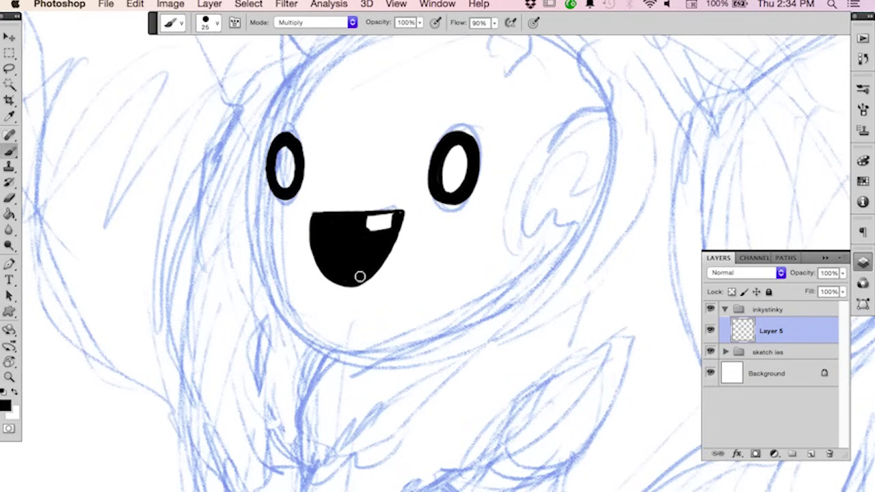
# Clean up the mouth's corners and reshape the white tooth, alternating between the 50 px Eraser and the 25 px black brush.
pyautogui.press('e')
pyautogui.moveTo(372, 230)
pyautogui.mouseDown()
pyautogui.moveTo(393, 223)
pyautogui.moveTo(390, 235)
pyautogui.mouseUp()
pyautogui.press('b')
pyautogui.press('e')
pyautogui.press('b')
pyautogui.press('e')
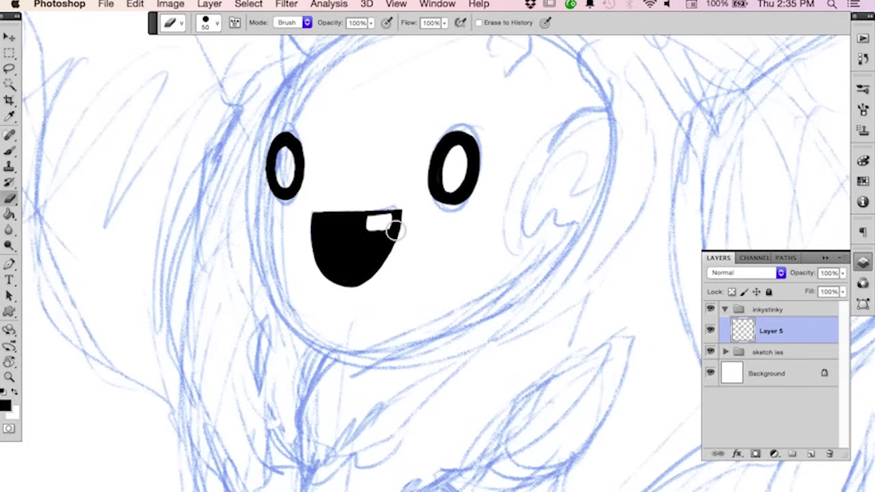
pyautogui.press('b')
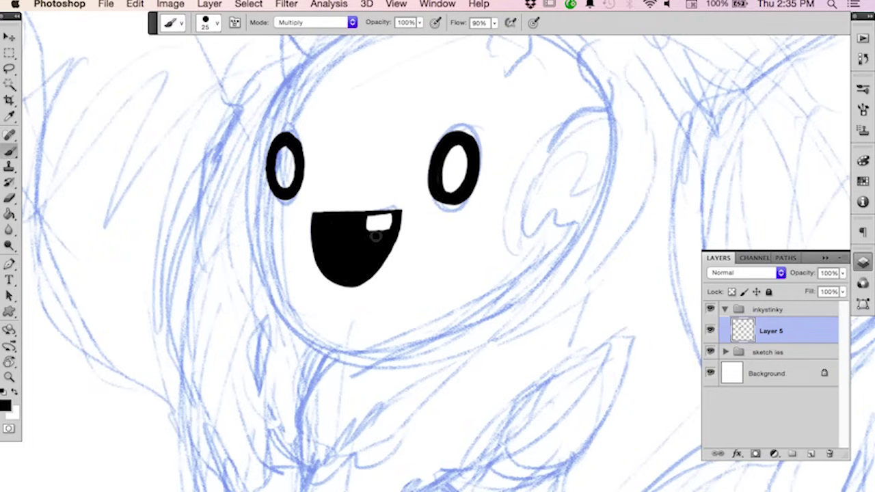
pyautogui.press('e')
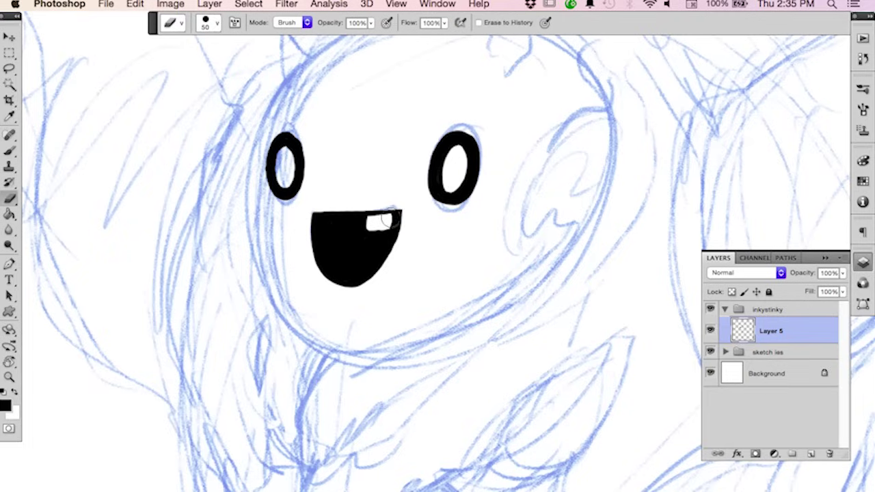
pyautogui.press('b')
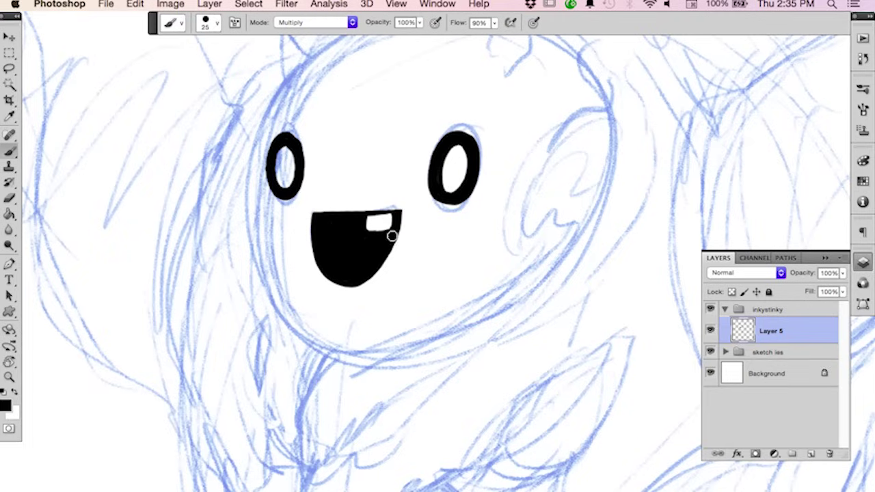
pyautogui.moveTo(535, 231)
pyautogui.mouseDown()
pyautogui.moveTo(408, 250)
pyautogui.moveTo(406, 259)
pyautogui.moveTo(492, 239)
pyautogui.moveTo(491, 229)
pyautogui.moveTo(392, 297)
pyautogui.moveTo(439, 188)
pyautogui.moveTo(433, 268)
pyautogui.moveTo(472, 297)
pyautogui.moveTo(321, 283)
pyautogui.moveTo(434, 332)
pyautogui.moveTo(338, 338)
pyautogui.moveTo(287, 250)
pyautogui.moveTo(346, 260)
pyautogui.mouseUp()
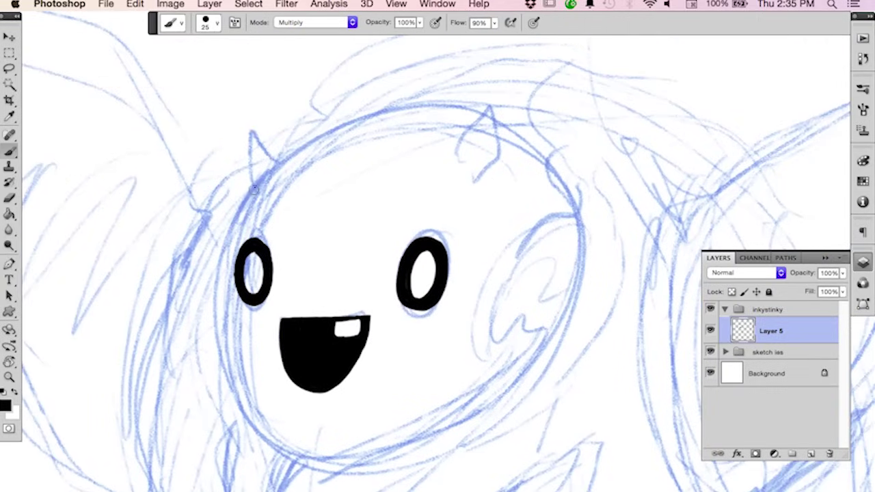
# Ink the head's outline in black along its left side and over the top between the horns, tidying the line's end with the Eraser.
pyautogui.moveTo(255, 188)
pyautogui.mouseDown()
pyautogui.moveTo(223, 259)
pyautogui.moveTo(218, 310)
pyautogui.moveTo(228, 371)
pyautogui.moveTo(283, 445)
pyautogui.mouseUp()
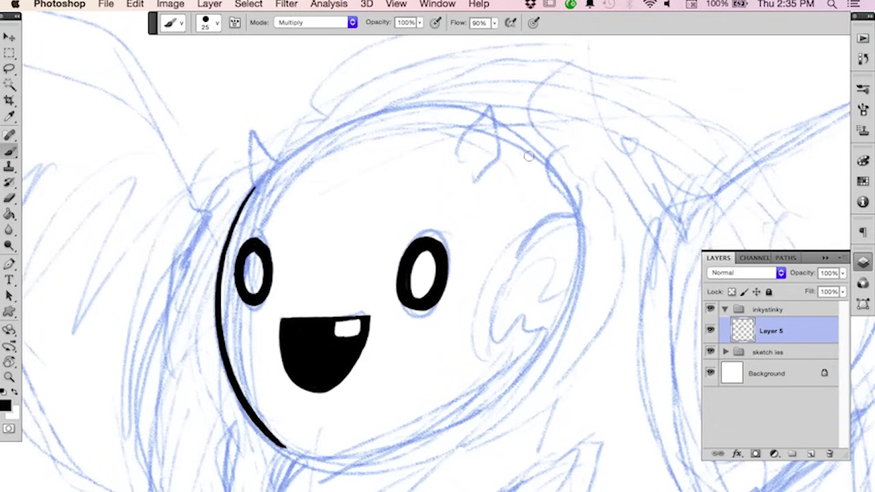
pyautogui.moveTo(555, 273); pyautogui.dragTo(465, 273)
pyautogui.press('r')
pyautogui.moveTo(572, 231); pyautogui.dragTo(593, 311)
pyautogui.moveTo(595, 279)
pyautogui.mouseDown()
pyautogui.moveTo(502, 160)
pyautogui.moveTo(409, 151)
pyautogui.moveTo(550, 103)
pyautogui.mouseUp()
pyautogui.press('b')
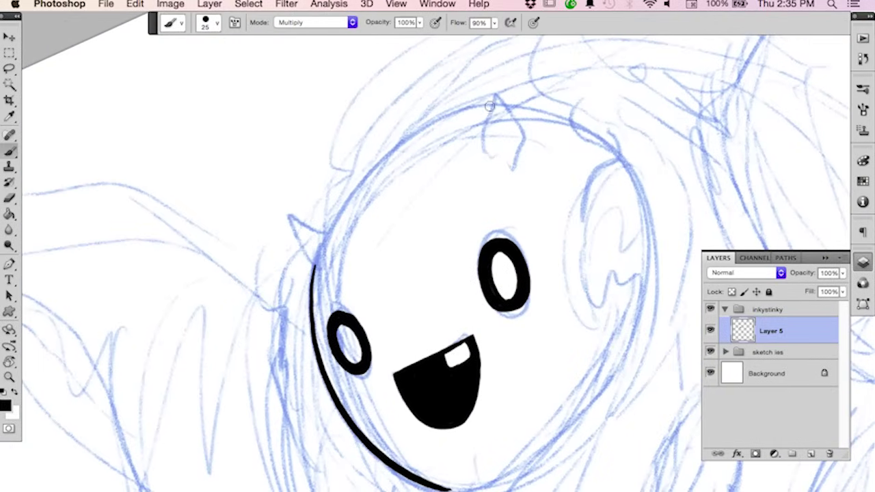
pyautogui.moveTo(490, 104)
pyautogui.mouseDown()
pyautogui.moveTo(409, 138)
pyautogui.moveTo(377, 162)
pyautogui.moveTo(324, 239)
pyautogui.mouseUp()
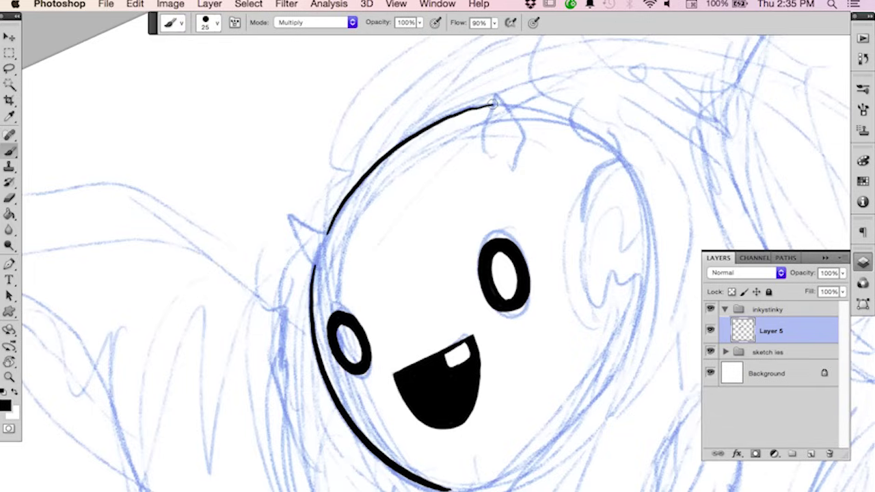
pyautogui.press('e')
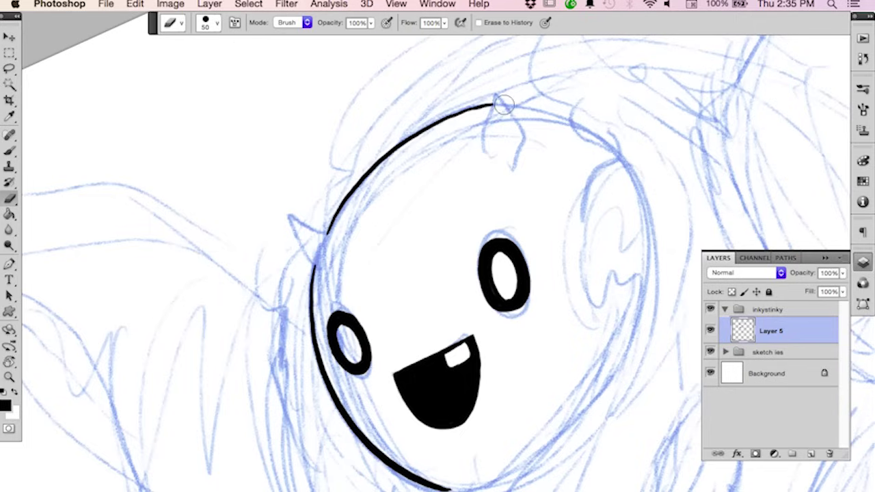
pyautogui.press('r')
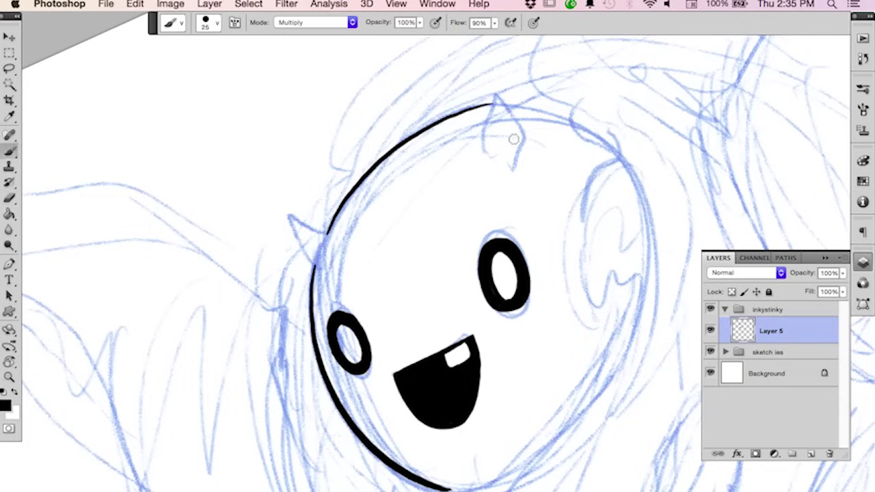
# Ink the head's left horn with two curved black strokes meeting in a point and clean its tip with the 50 px Eraser.
pyautogui.moveTo(594, 260)
pyautogui.mouseDown()
pyautogui.moveTo(597, 303)
pyautogui.moveTo(586, 346)
pyautogui.mouseUp()
pyautogui.press('b')
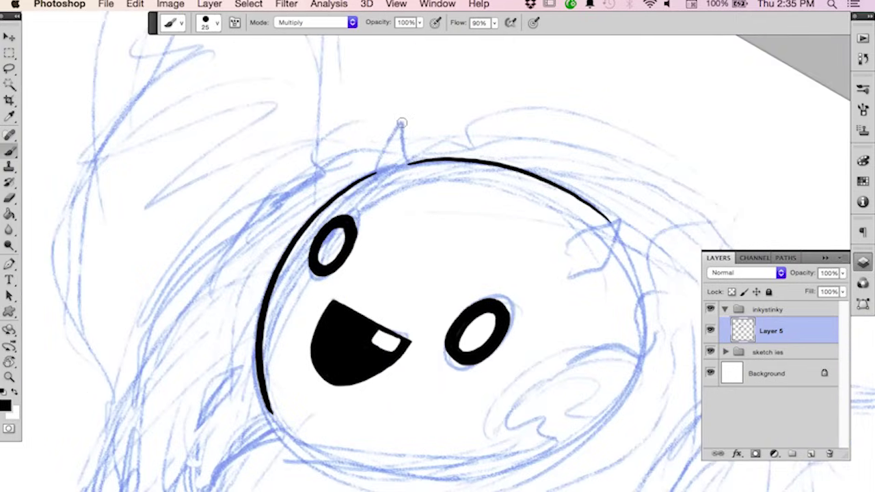
pyautogui.moveTo(403, 120); pyautogui.dragTo(375, 158)
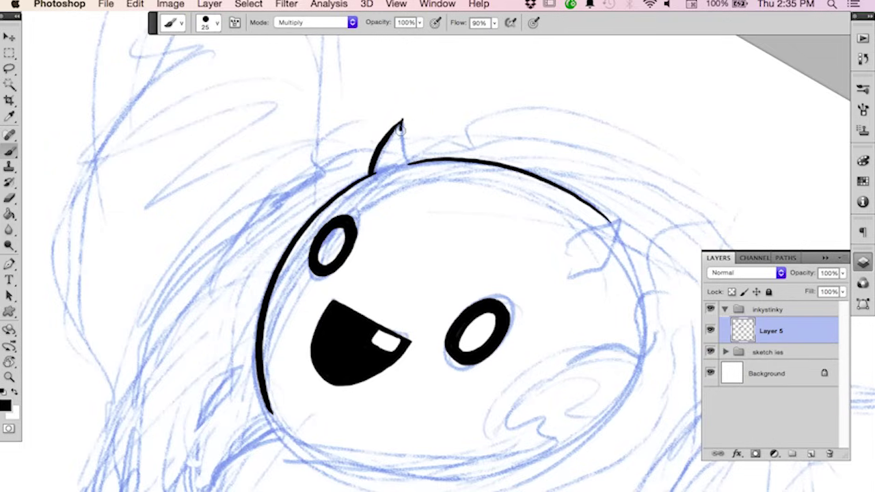
pyautogui.moveTo(402, 130); pyautogui.dragTo(408, 163)
pyautogui.press('e')
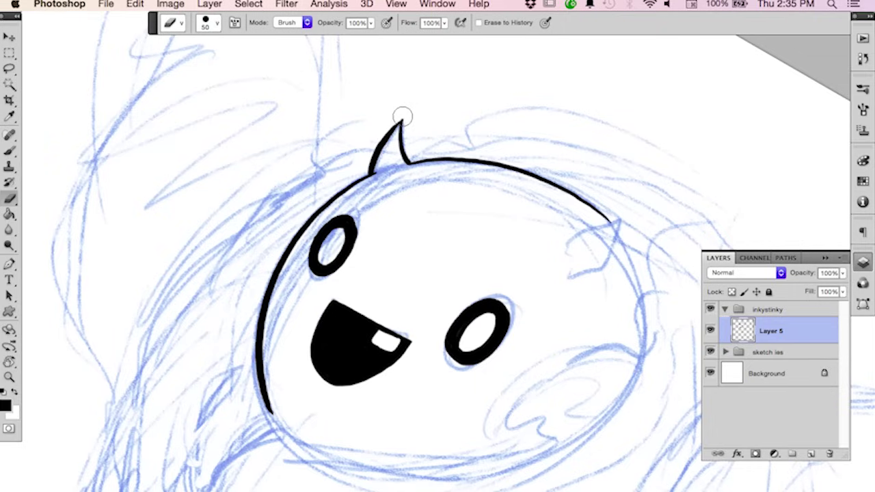
pyautogui.moveTo(403, 114); pyautogui.dragTo(408, 115)
# Ink both curved sides of the head's right horn with the 25 px black brush.
pyautogui.press('b')
pyautogui.press('r')
pyautogui.moveTo(615, 230)
pyautogui.mouseDown()
pyautogui.moveTo(597, 172)
pyautogui.moveTo(480, 161)
pyautogui.mouseUp()
pyautogui.press('b')
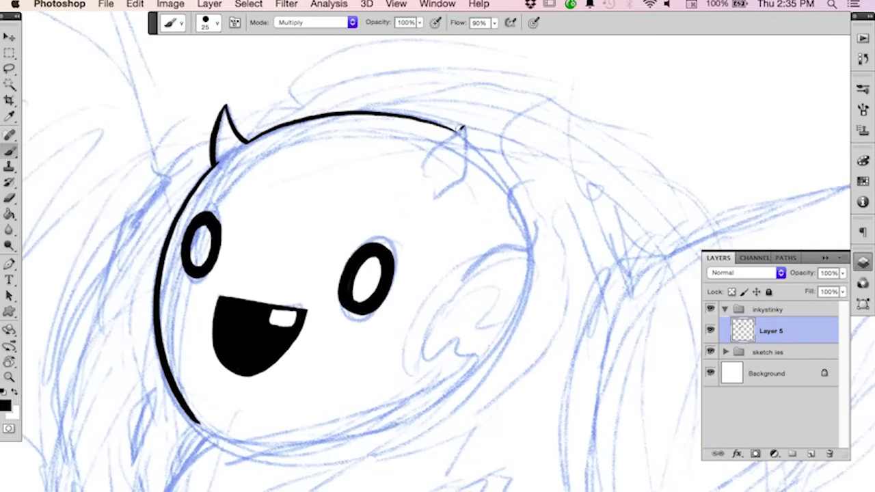
pyautogui.moveTo(464, 127); pyautogui.dragTo(444, 141)
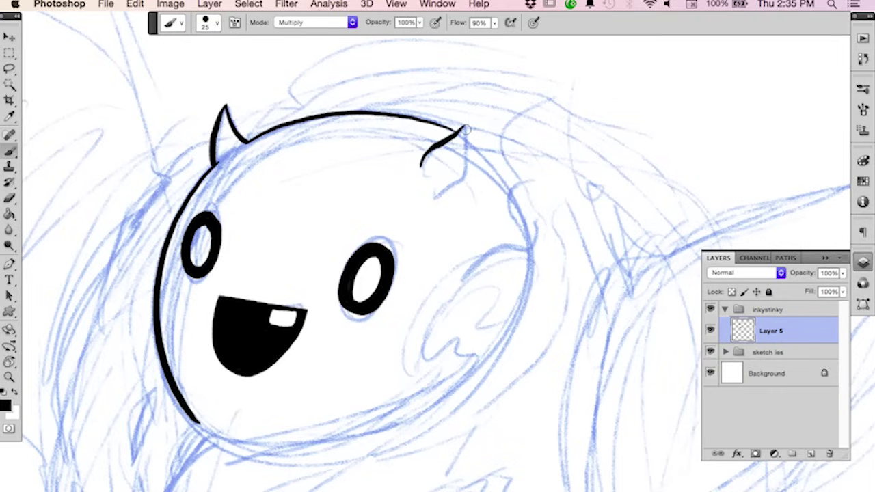
pyautogui.moveTo(463, 127)
pyautogui.mouseDown()
pyautogui.moveTo(465, 171)
pyautogui.moveTo(455, 188)
pyautogui.mouseUp()
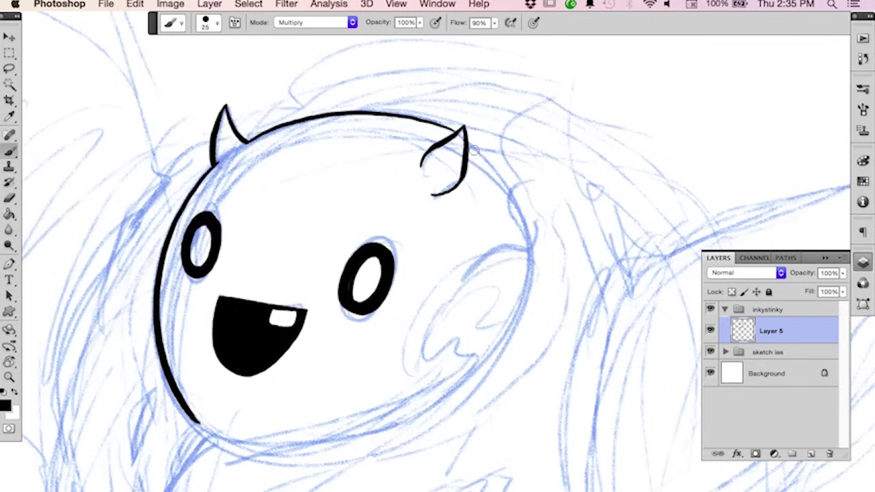
# Refine and thicken the outer curve of the right horn and ink the start of its base.
pyautogui.press('r')
pyautogui.moveTo(473, 149)
pyautogui.mouseDown()
pyautogui.moveTo(597, 233)
pyautogui.moveTo(521, 372)
pyautogui.moveTo(466, 393)
pyautogui.moveTo(456, 381)
pyautogui.moveTo(502, 339)
pyautogui.mouseUp()
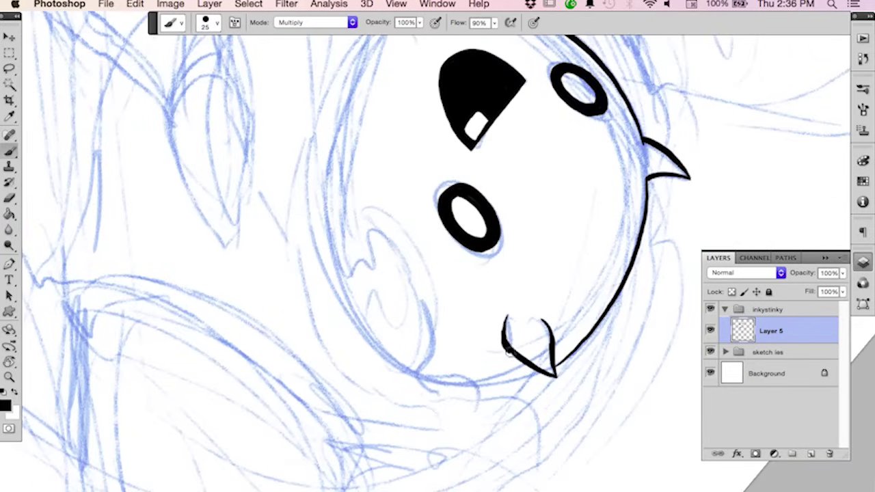
pyautogui.press('super+z')
pyautogui.moveTo(506, 310); pyautogui.dragTo(502, 340)
pyautogui.press('r')
pyautogui.moveTo(570, 261)
pyautogui.mouseDown()
pyautogui.moveTo(457, 107)
pyautogui.moveTo(326, 205)
pyautogui.moveTo(365, 196)
pyautogui.moveTo(437, 149)
pyautogui.mouseUp()
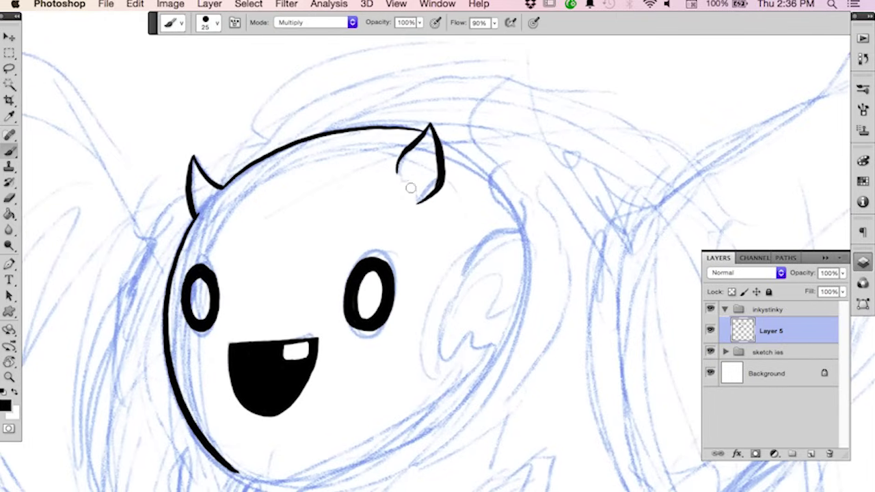
pyautogui.moveTo(400, 180); pyautogui.dragTo(413, 203)
pyautogui.moveTo(423, 198); pyautogui.dragTo(438, 191)
# Add a short black stroke at the base of the left horn, continuing the head's outline into the face.
pyautogui.press('r')
pyautogui.moveTo(499, 162)
pyautogui.mouseDown()
pyautogui.moveTo(584, 209)
pyautogui.moveTo(565, 203)
pyautogui.moveTo(561, 216)
pyautogui.mouseUp()
pyautogui.press('space')
pyautogui.press('r')
pyautogui.moveTo(584, 195); pyautogui.dragTo(560, 137)
pyautogui.press('space')
pyautogui.moveTo(482, 227); pyautogui.dragTo(571, 186)
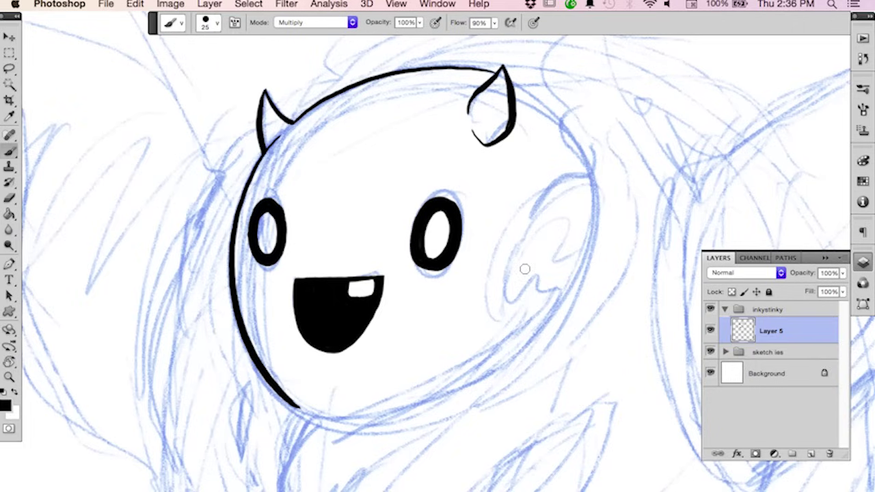
# Ink the jaw line from below the ear to the chin and the back of the head from the right horn to the ear.
pyautogui.press('space')
pyautogui.moveTo(540, 328)
pyautogui.mouseDown()
pyautogui.moveTo(530, 259)
pyautogui.moveTo(514, 270)
pyautogui.mouseUp()
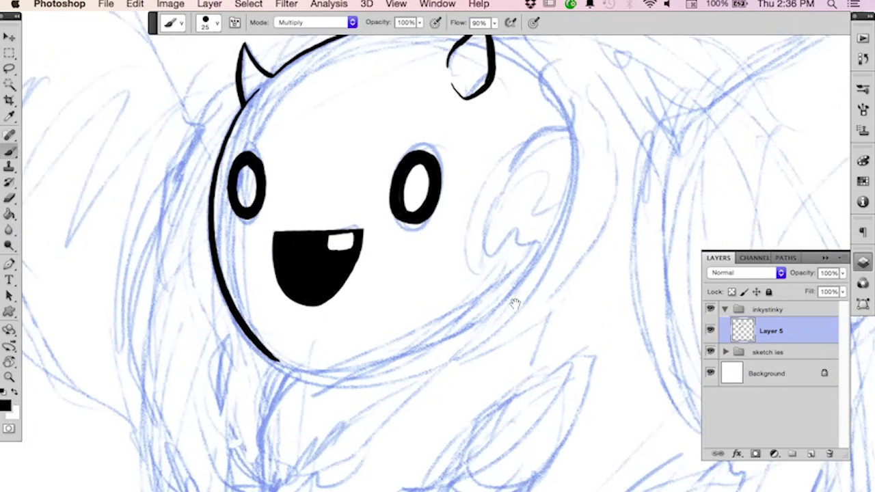
pyautogui.moveTo(512, 270)
pyautogui.mouseDown()
pyautogui.moveTo(453, 304)
pyautogui.moveTo(407, 347)
pyautogui.moveTo(371, 362)
pyautogui.moveTo(290, 370)
pyautogui.mouseUp()
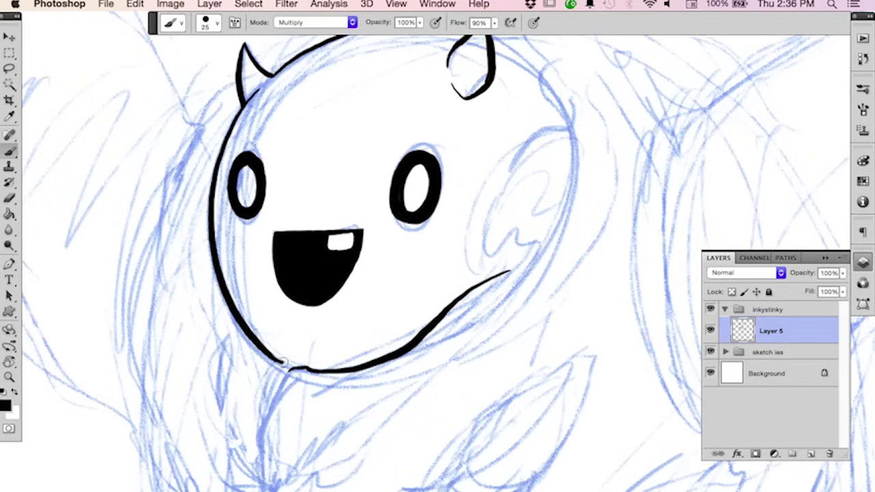
pyautogui.moveTo(585, 229); pyautogui.dragTo(491, 318)
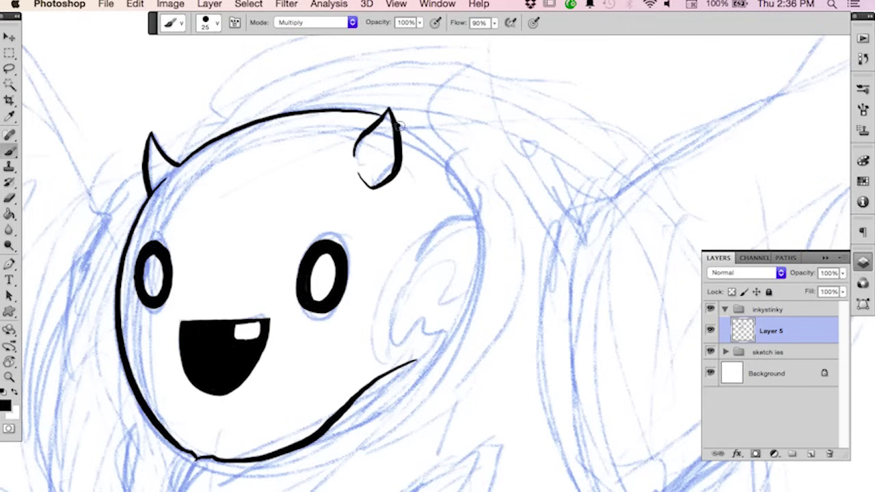
pyautogui.moveTo(400, 125)
pyautogui.mouseDown()
pyautogui.moveTo(436, 154)
pyautogui.moveTo(474, 213)
pyautogui.mouseUp()
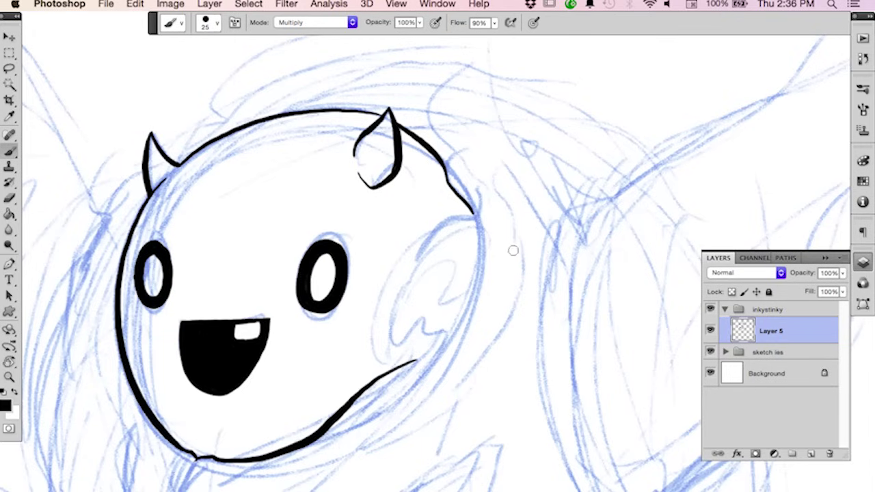
# Ink the ear's upper and front edge as a scalloped black contour, undoing the extra stroke at its lower end.
pyautogui.moveTo(513, 250); pyautogui.dragTo(572, 224)
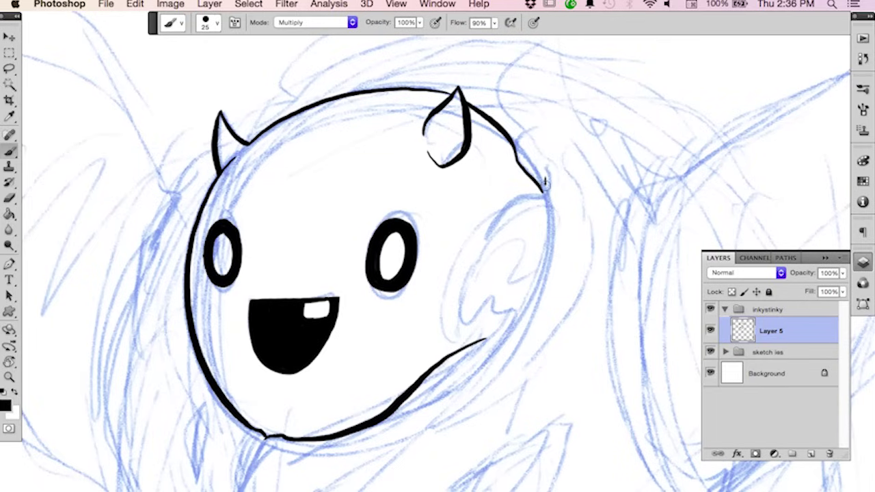
pyautogui.moveTo(540, 196)
pyautogui.mouseDown()
pyautogui.moveTo(500, 203)
pyautogui.moveTo(487, 218)
pyautogui.moveTo(488, 245)
pyautogui.moveTo(463, 274)
pyautogui.moveTo(478, 310)
pyautogui.mouseUp()
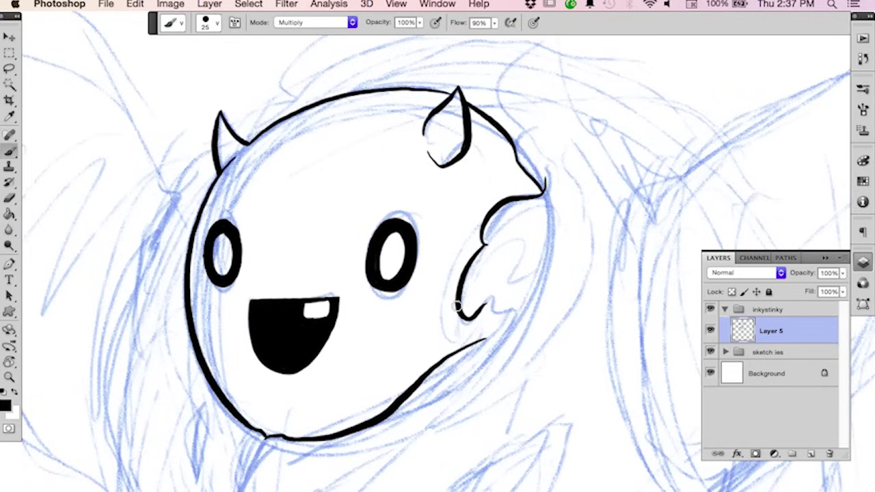
pyautogui.moveTo(458, 293)
pyautogui.mouseDown()
pyautogui.moveTo(462, 321)
pyautogui.moveTo(476, 319)
pyautogui.moveTo(504, 283)
pyautogui.moveTo(503, 297)
pyautogui.mouseUp()
pyautogui.press('super+z')
# Ink the ear's lower lobe and connect it to the end of the jaw line.
pyautogui.press('z')
pyautogui.keyDown('alt'); pyautogui.click(535, 319); pyautogui.keyUp('alt')
pyautogui.keyDown('alt'); pyautogui.click(540, 321); pyautogui.keyUp('alt')
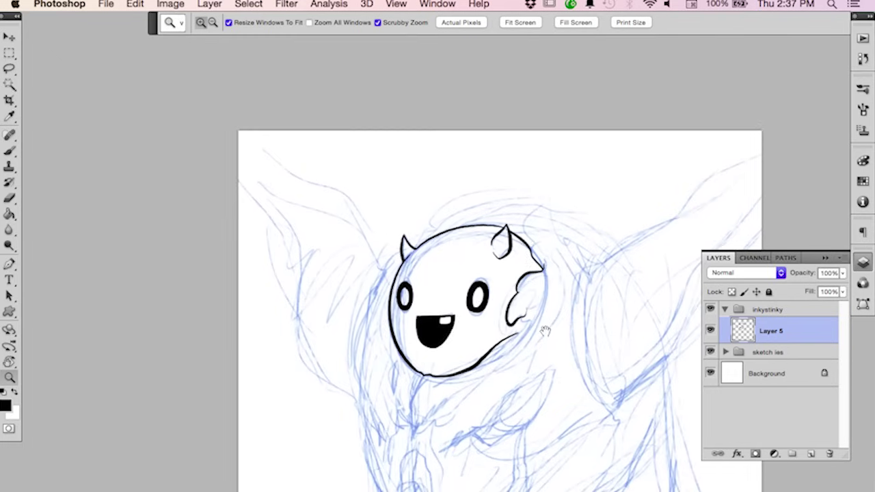
pyautogui.moveTo(545, 328); pyautogui.dragTo(537, 224)
pyautogui.scroll(4, 499, 194)
pyautogui.press('b')
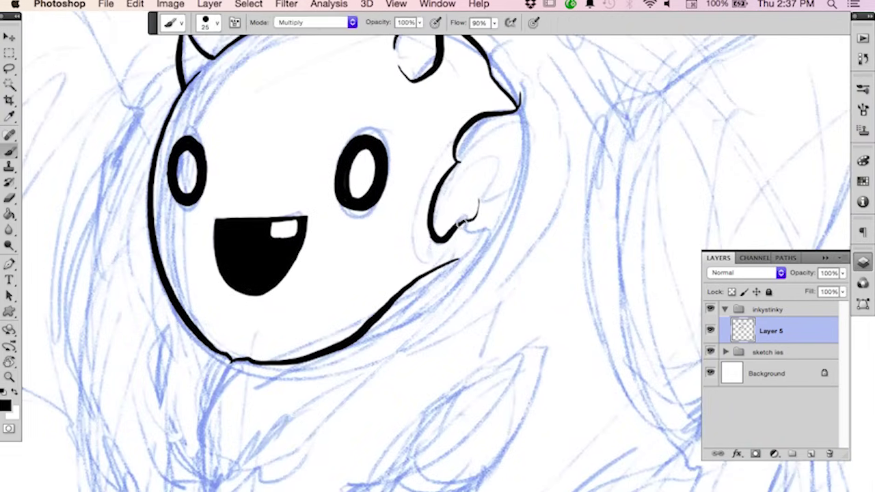
pyautogui.moveTo(453, 230); pyautogui.dragTo(455, 253)
pyautogui.moveTo(458, 259); pyautogui.dragTo(481, 240)
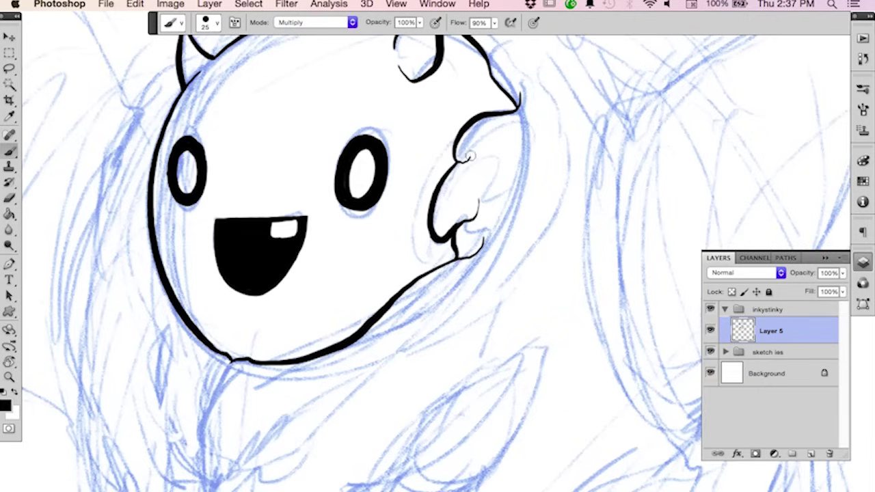
# Ink the thin fold inside the upper ear and the outer curve running behind the lower ear and jaw.
pyautogui.moveTo(469, 157)
pyautogui.mouseDown()
pyautogui.moveTo(508, 127)
pyautogui.moveTo(523, 150)
pyautogui.moveTo(521, 128)
pyautogui.moveTo(536, 147)
pyautogui.mouseUp()
pyautogui.moveTo(513, 211)
pyautogui.mouseDown()
pyautogui.moveTo(482, 271)
pyautogui.moveTo(400, 328)
pyautogui.moveTo(420, 305)
pyautogui.moveTo(492, 272)
pyautogui.moveTo(510, 233)
pyautogui.mouseUp()
pyautogui.hotkey('ctrl', 'z')
pyautogui.moveTo(532, 79)
pyautogui.mouseDown()
pyautogui.moveTo(484, 220)
pyautogui.moveTo(476, 217)
pyautogui.mouseUp()
pyautogui.press('z')
pyautogui.moveTo(501, 250)
pyautogui.mouseDown()
pyautogui.moveTo(428, 239)
pyautogui.moveTo(480, 242)
pyautogui.moveTo(467, 242)
pyautogui.moveTo(487, 233)
pyautogui.moveTo(491, 198)
pyautogui.mouseUp()
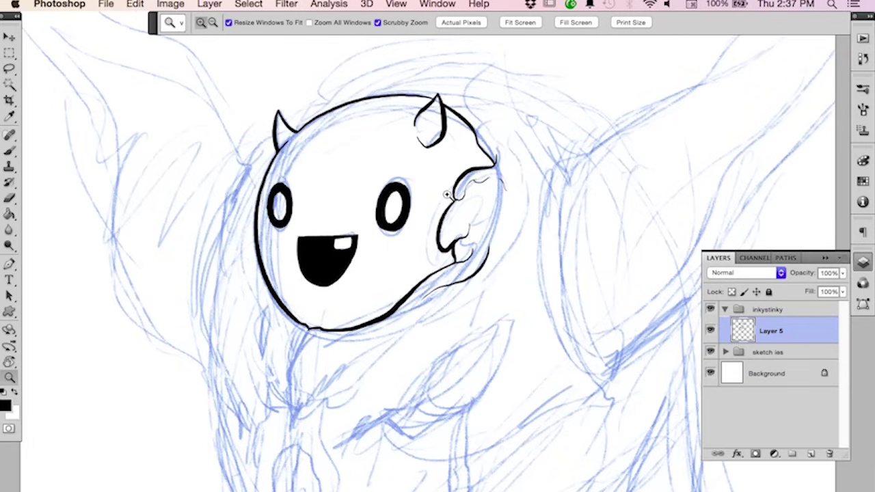
# Create a second window for inkystinky.psd and switch the screen mode until both views appear in a standard window.
pyautogui.click(445, 6)
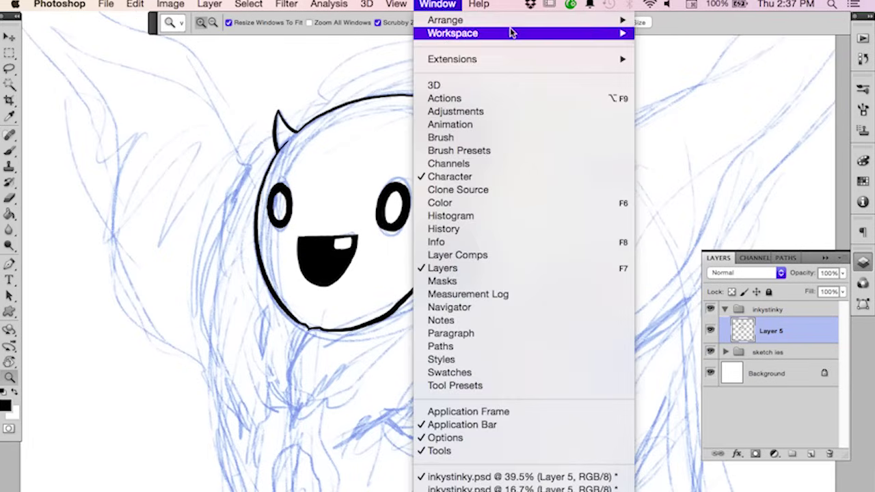
pyautogui.moveTo(593, 32)
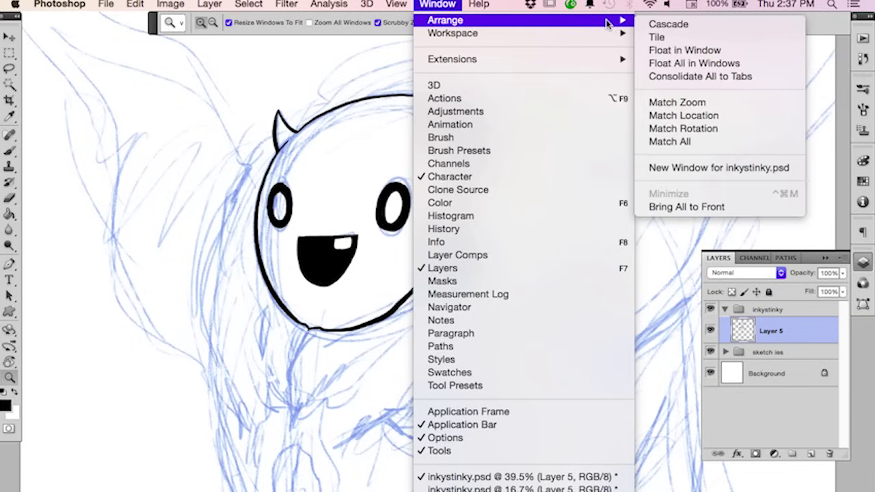
pyautogui.click(745, 171)
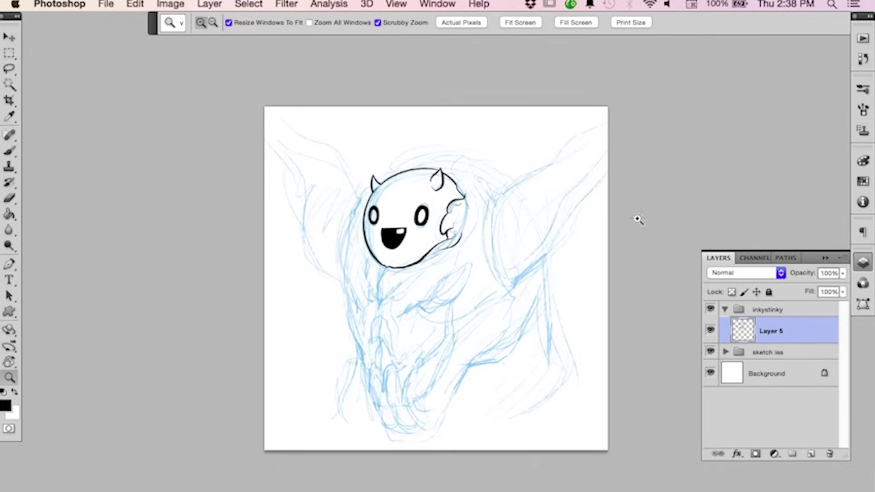
pyautogui.moveTo(637, 238); pyautogui.dragTo(623, 221)
pyautogui.press('f')
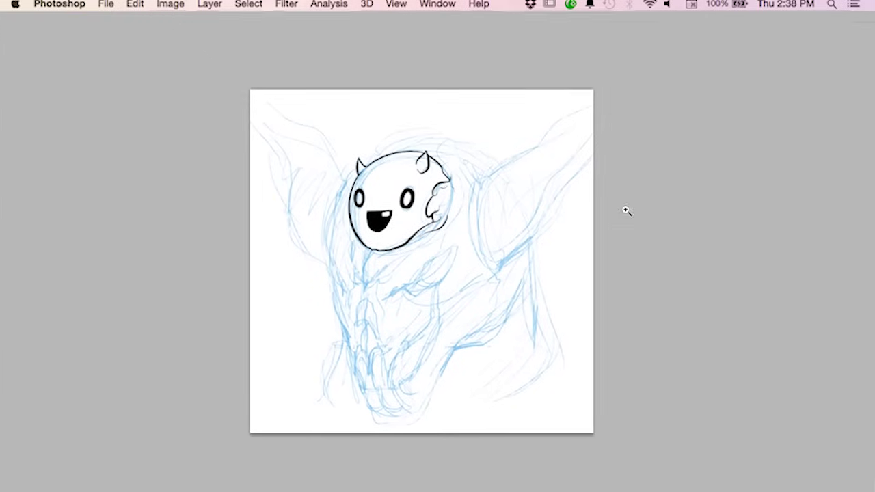
pyautogui.press('f')
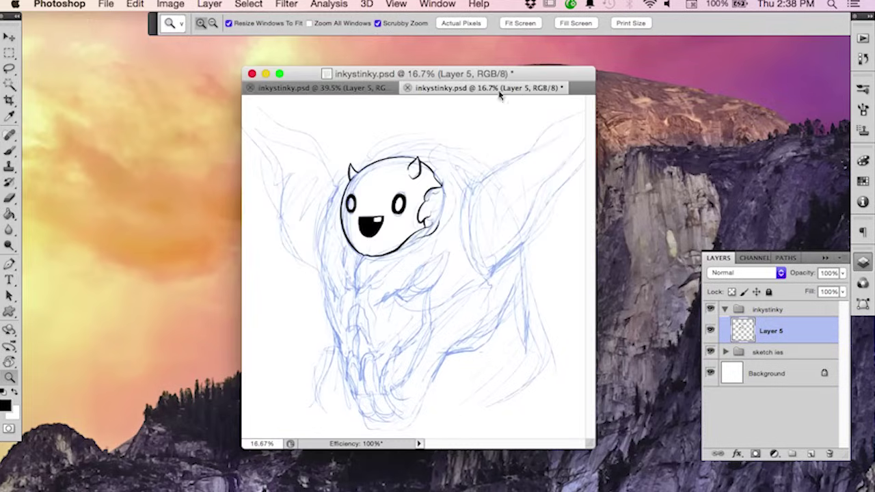
# Separate the two inkystinky.psd views side by side, keeping one as a full overview and enlarging the other at 87.9% on the ear.
pyautogui.moveTo(499, 93); pyautogui.dragTo(640, 61)
pyautogui.moveTo(642, 166); pyautogui.dragTo(612, 165)
pyautogui.moveTo(440, 73); pyautogui.dragTo(287, 97)
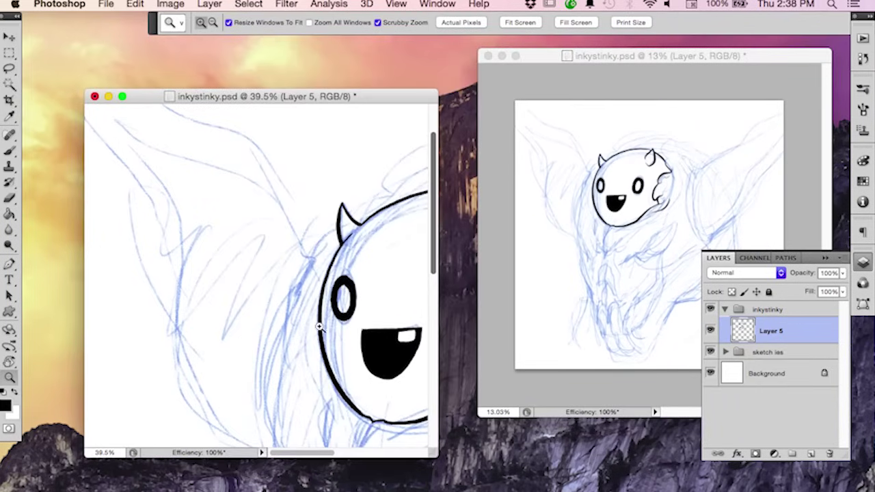
pyautogui.moveTo(332, 317); pyautogui.dragTo(101, 254)
pyautogui.moveTo(438, 459); pyautogui.dragTo(551, 491)
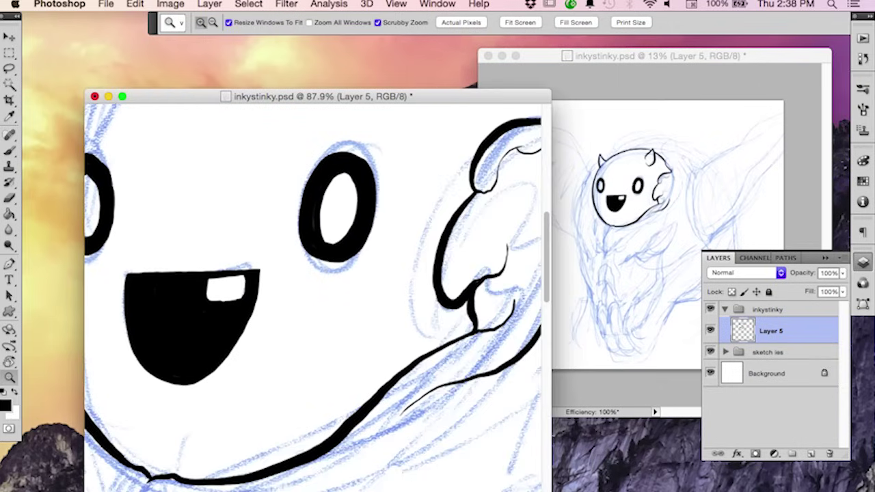
pyautogui.moveTo(472, 359); pyautogui.dragTo(294, 415)
# Try a curved black stroke inside the ear in the zoomed-in window and undo it.
pyautogui.press('b')
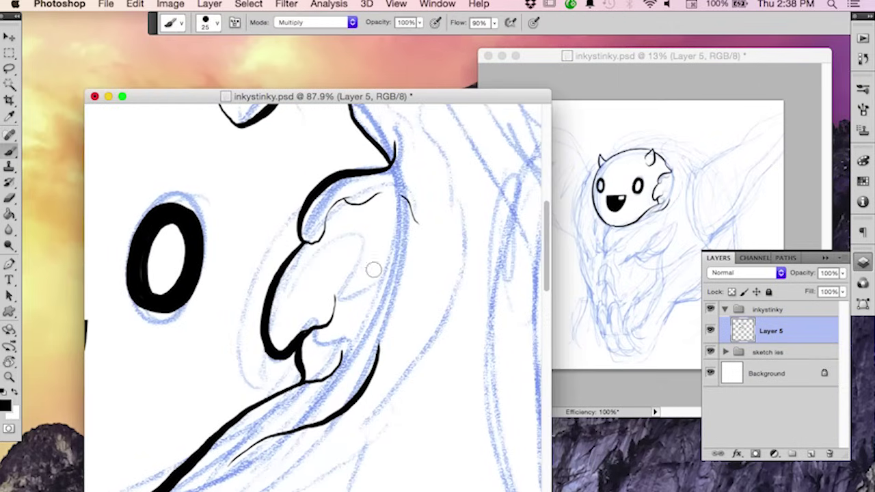
pyautogui.moveTo(354, 245)
pyautogui.mouseDown()
pyautogui.moveTo(339, 265)
pyautogui.moveTo(334, 302)
pyautogui.mouseUp()
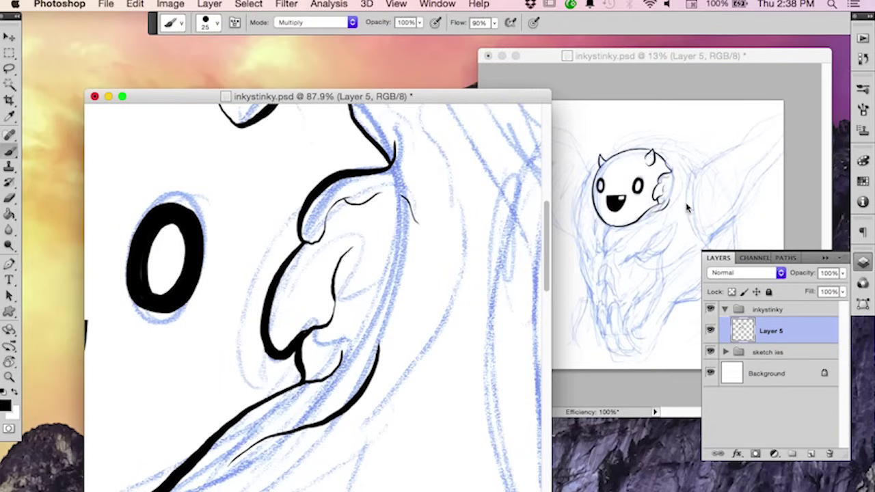
pyautogui.press('super+z')
# Close the overview window, return the drawing to full-screen view and make a short diagonal black stroke to the right of the ear.
pyautogui.click(548, 58)
pyautogui.click(487, 58)
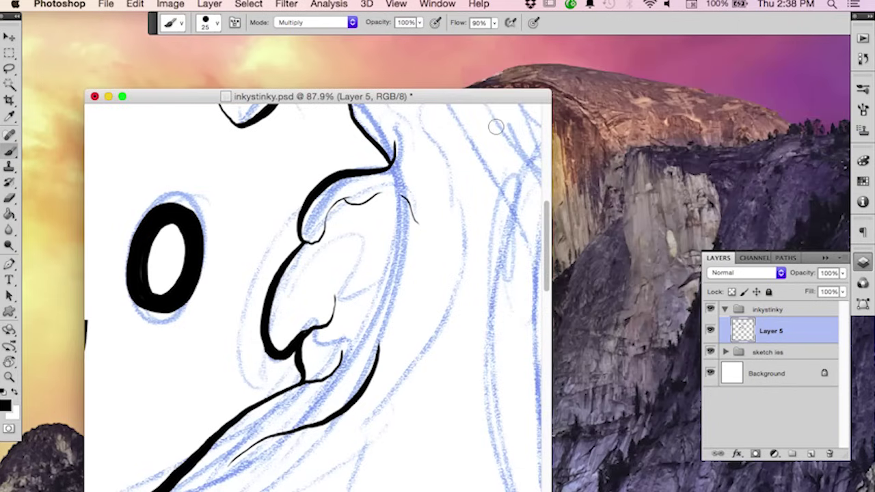
pyautogui.press('f')
pyautogui.moveTo(414, 230); pyautogui.dragTo(462, 336)
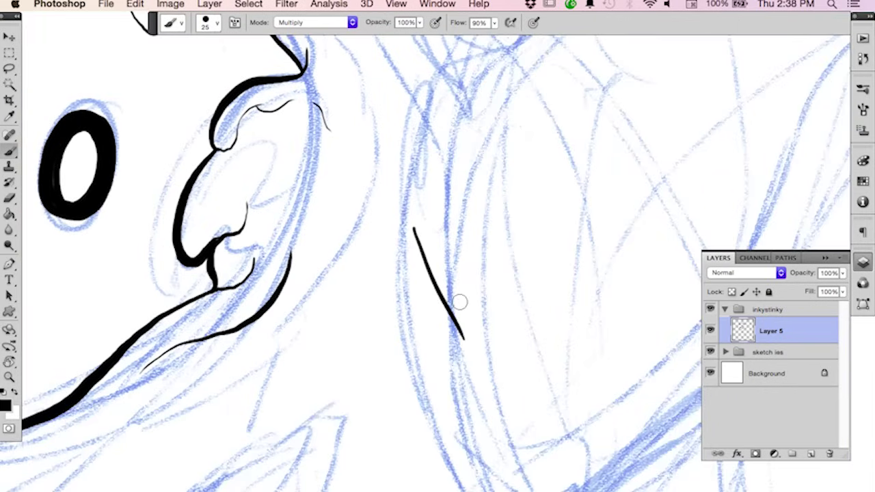
# Undo the short diagonal black stroke beside the ear.
pyautogui.press('super+z')
pyautogui.moveTo(432, 200); pyautogui.dragTo(616, 469)
pyautogui.moveTo(463, 263)
pyautogui.mouseDown()
pyautogui.moveTo(539, 334)
pyautogui.moveTo(491, 308)
pyautogui.moveTo(513, 310)
pyautogui.mouseUp()
# Ink the upper contour of the large slanted eye below the head, extending it into a wavy line at the inner corner.
pyautogui.press('z')
pyautogui.moveTo(525, 360); pyautogui.dragTo(531, 171)
pyautogui.moveTo(529, 400); pyautogui.dragTo(537, 239)
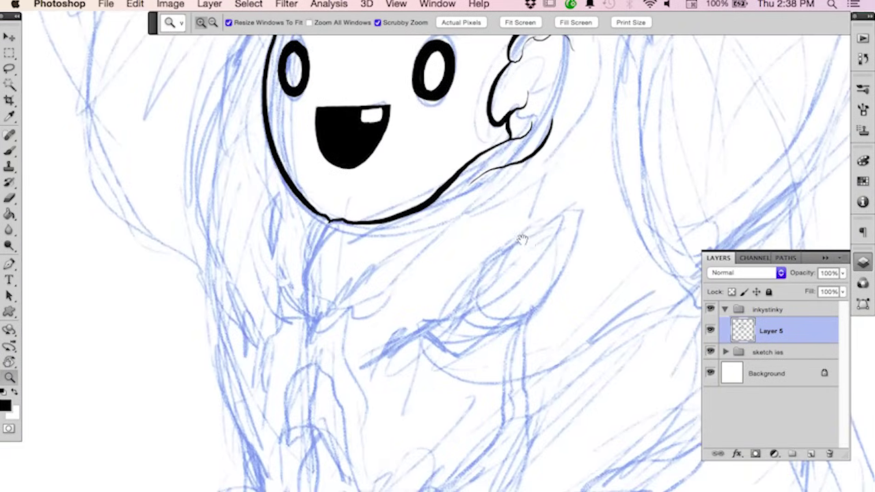
pyautogui.scroll(-2, 520, 268)
pyautogui.moveTo(520, 268); pyautogui.dragTo(518, 271)
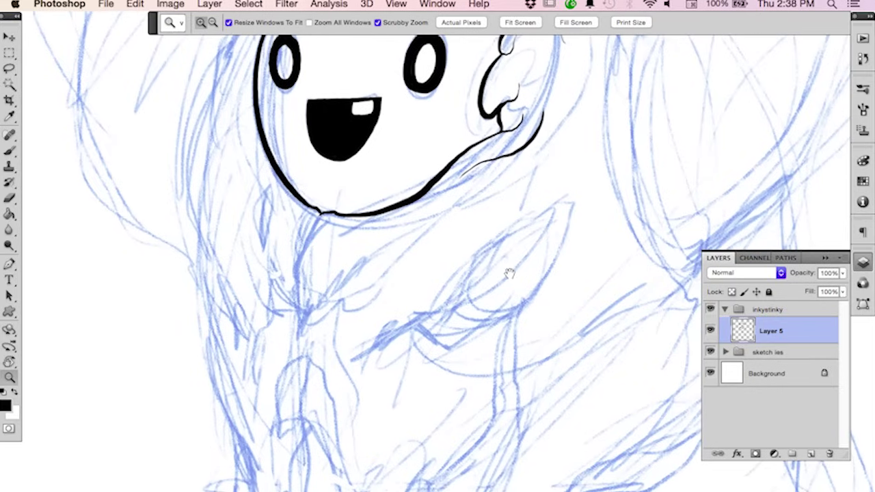
pyautogui.press('b')
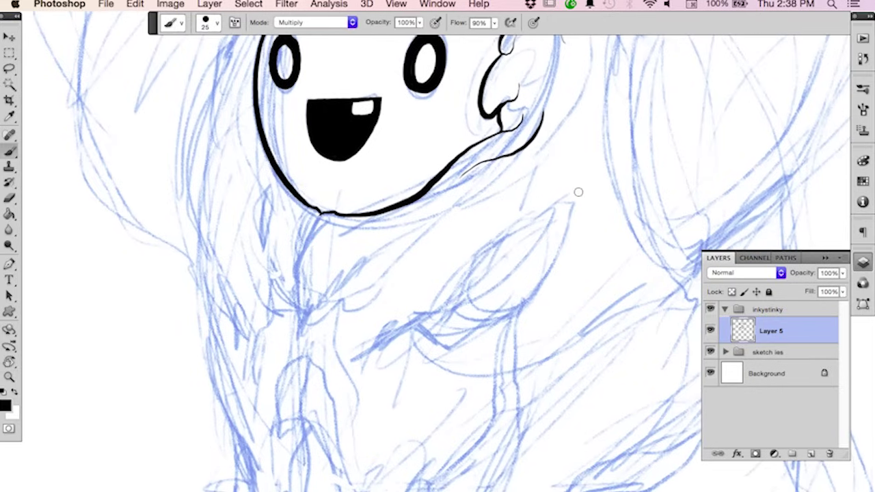
pyautogui.moveTo(568, 194); pyautogui.dragTo(510, 236)
pyautogui.moveTo(474, 286); pyautogui.dragTo(469, 303)
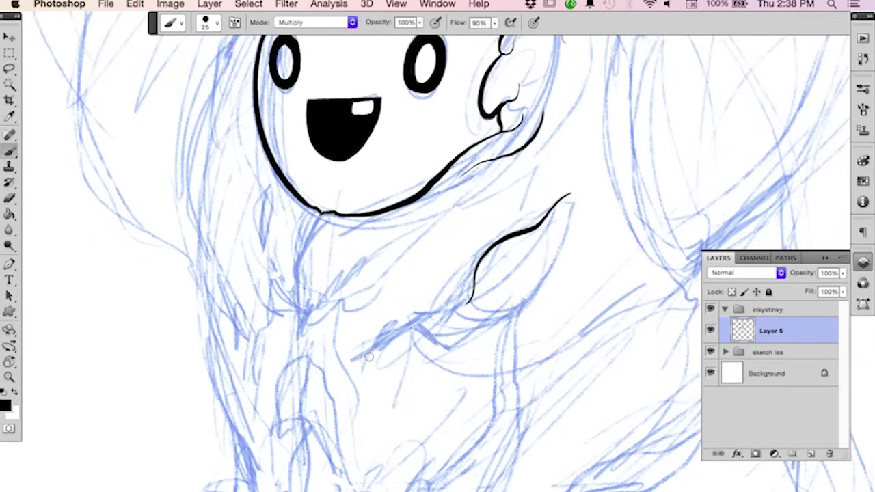
pyautogui.moveTo(423, 327); pyautogui.dragTo(473, 297)
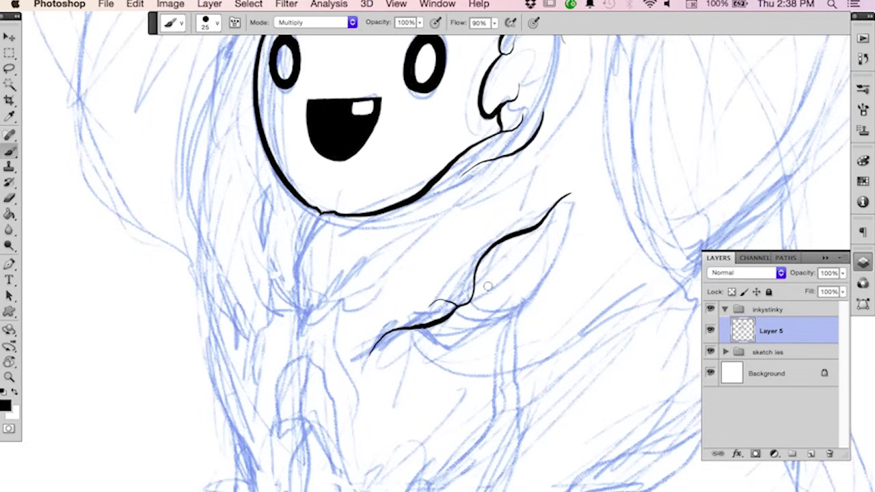
# Ink the lower curve of the large eyeball and add several tapering wavy folds at the eye's outer corner.
pyautogui.moveTo(493, 288)
pyautogui.mouseDown()
pyautogui.moveTo(518, 265)
pyautogui.moveTo(529, 232)
pyautogui.moveTo(532, 253)
pyautogui.moveTo(523, 268)
pyautogui.mouseUp()
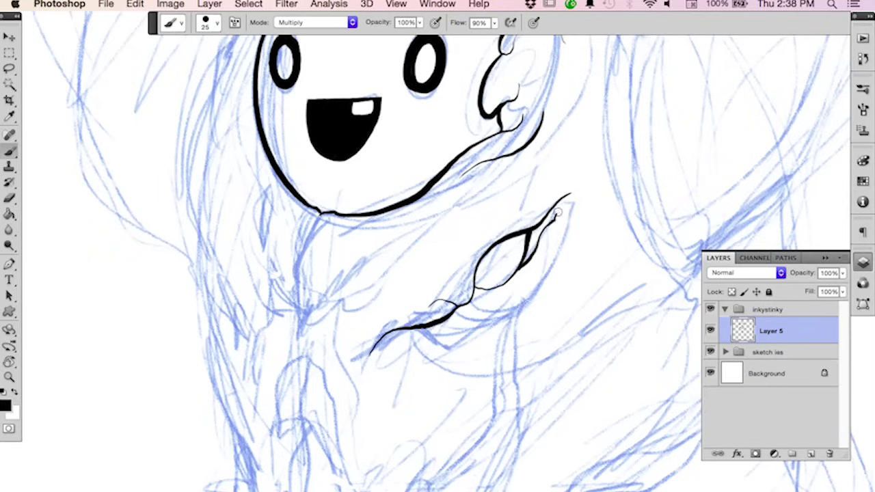
pyautogui.moveTo(558, 213); pyautogui.dragTo(580, 201)
pyautogui.moveTo(545, 243)
pyautogui.mouseDown()
pyautogui.moveTo(530, 269)
pyautogui.moveTo(547, 267)
pyautogui.moveTo(558, 244)
pyautogui.mouseUp()
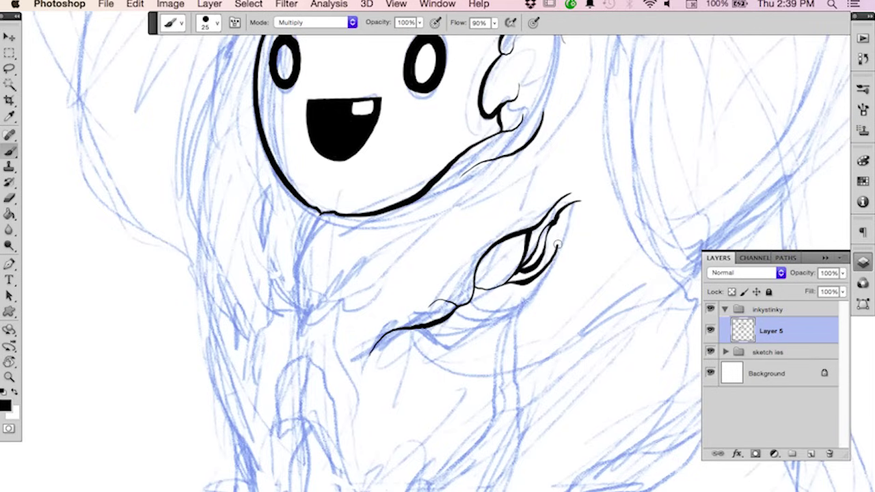
# Rotate the canvas and ink the large eye's lower lid with a series of curved fold lines toward the inner corner.
pyautogui.press('r')
pyautogui.moveTo(588, 220); pyautogui.dragTo(415, 343)
pyautogui.press('b')
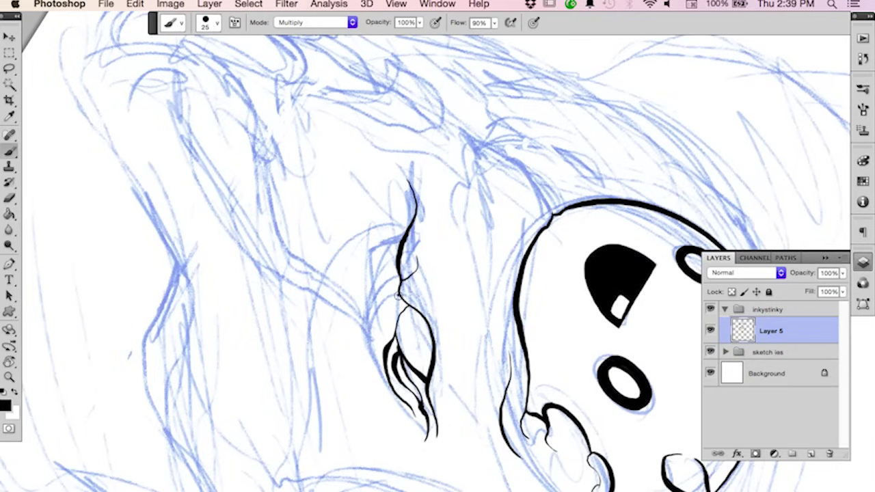
pyautogui.moveTo(398, 296)
pyautogui.mouseDown()
pyautogui.moveTo(382, 302)
pyautogui.moveTo(369, 327)
pyautogui.mouseUp()
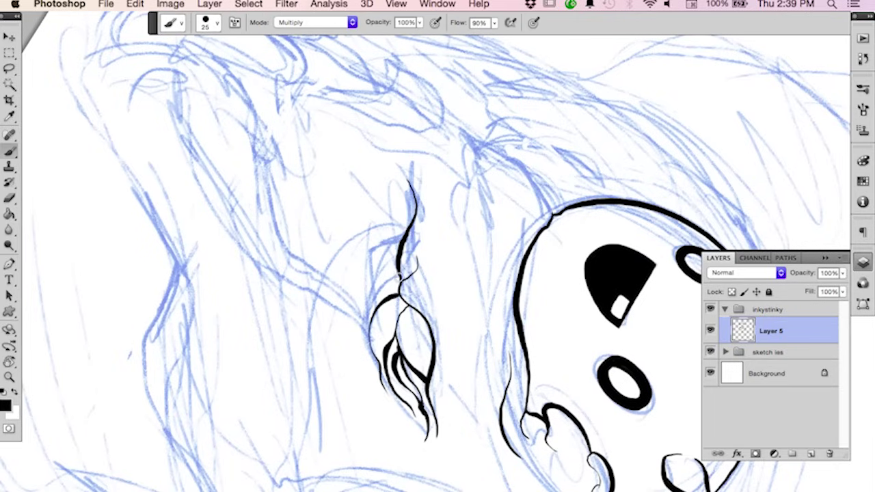
pyautogui.moveTo(398, 273); pyautogui.dragTo(379, 285)
pyautogui.moveTo(370, 315); pyautogui.dragTo(370, 325)
pyautogui.moveTo(398, 256); pyautogui.dragTo(365, 305)
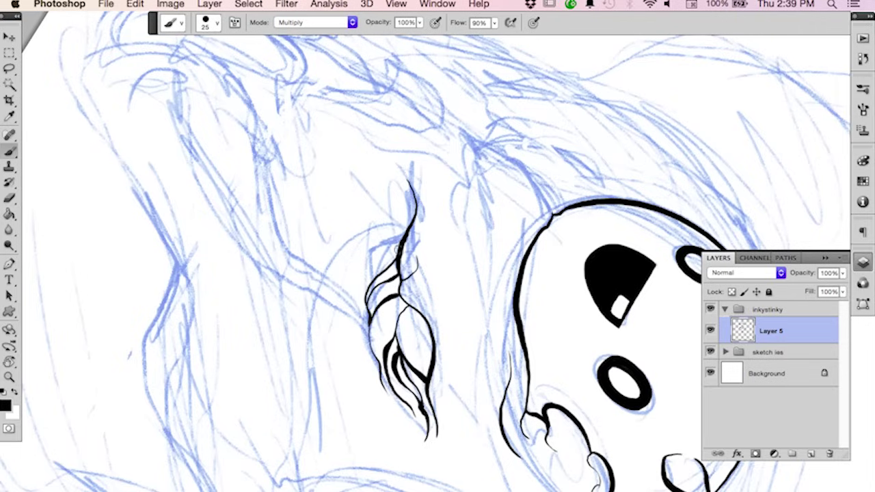
pyautogui.moveTo(405, 238)
pyautogui.mouseDown()
pyautogui.moveTo(366, 280)
pyautogui.moveTo(362, 304)
pyautogui.moveTo(379, 360)
pyautogui.mouseUp()
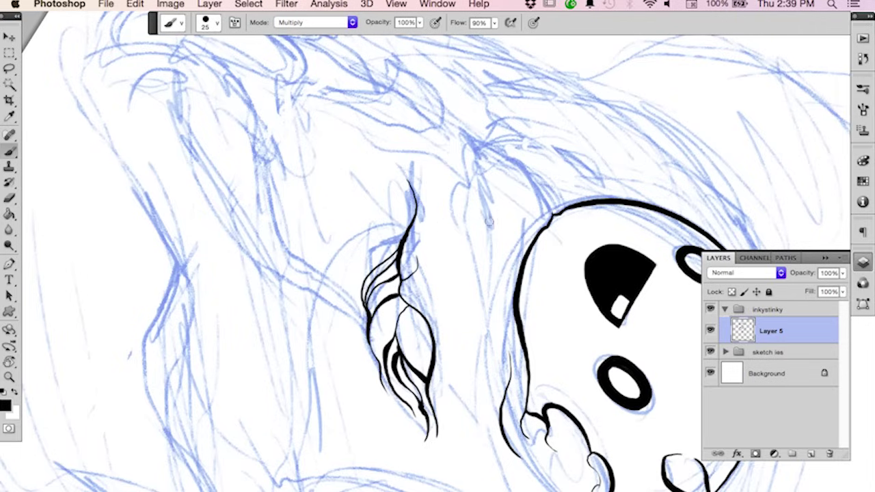
# Turn the canvas back, thicken the large eyeball's outline and fill the eye's outer corner solid black.
pyautogui.press('r')
pyautogui.moveTo(526, 240)
pyautogui.mouseDown()
pyautogui.moveTo(506, 287)
pyautogui.moveTo(479, 205)
pyautogui.moveTo(519, 226)
pyautogui.moveTo(531, 246)
pyautogui.mouseUp()
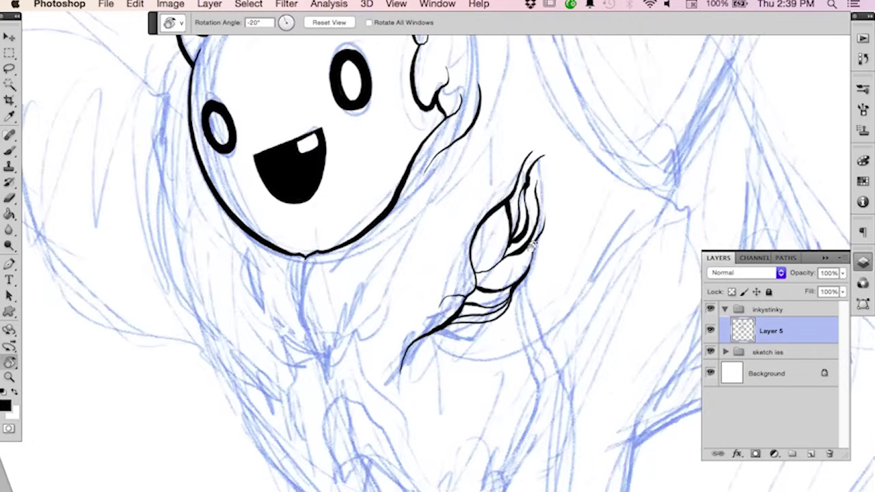
pyautogui.moveTo(586, 248)
pyautogui.mouseDown()
pyautogui.moveTo(572, 328)
pyautogui.moveTo(462, 397)
pyautogui.moveTo(576, 281)
pyautogui.moveTo(578, 228)
pyautogui.moveTo(484, 193)
pyautogui.mouseUp()
pyautogui.press('b')
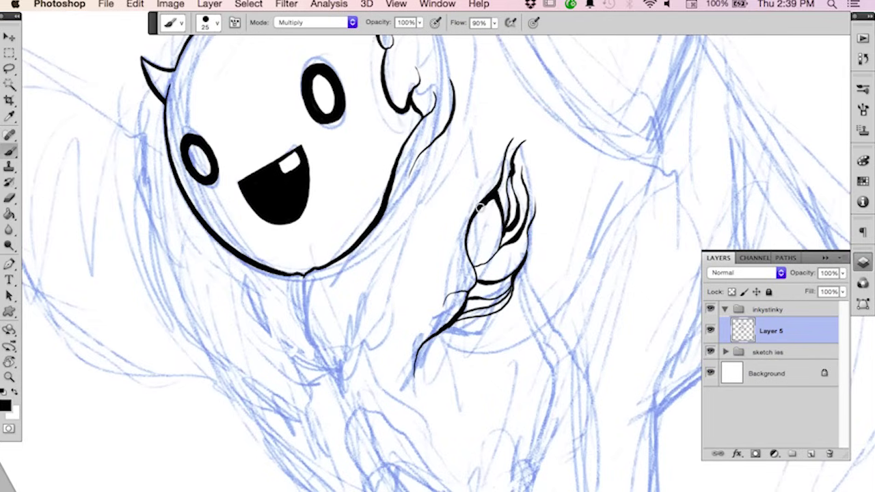
pyautogui.moveTo(482, 207)
pyautogui.mouseDown()
pyautogui.moveTo(494, 201)
pyautogui.moveTo(500, 213)
pyautogui.mouseUp()
pyautogui.press('r')
pyautogui.moveTo(547, 181)
pyautogui.mouseDown()
pyautogui.moveTo(619, 278)
pyautogui.moveTo(622, 357)
pyautogui.moveTo(553, 152)
pyautogui.moveTo(344, 299)
pyautogui.moveTo(580, 182)
pyautogui.moveTo(428, 363)
pyautogui.moveTo(551, 220)
pyautogui.moveTo(563, 279)
pyautogui.moveTo(560, 245)
pyautogui.moveTo(531, 170)
pyautogui.moveTo(565, 270)
pyautogui.moveTo(561, 209)
pyautogui.moveTo(577, 240)
pyautogui.moveTo(572, 251)
pyautogui.moveTo(537, 170)
pyautogui.moveTo(567, 254)
pyautogui.moveTo(581, 226)
pyautogui.moveTo(561, 238)
pyautogui.moveTo(560, 224)
pyautogui.mouseUp()
pyautogui.moveTo(542, 267); pyautogui.dragTo(548, 240)
pyautogui.press('b')
pyautogui.moveTo(506, 206)
pyautogui.mouseDown()
pyautogui.moveTo(523, 212)
pyautogui.moveTo(523, 234)
pyautogui.mouseUp()
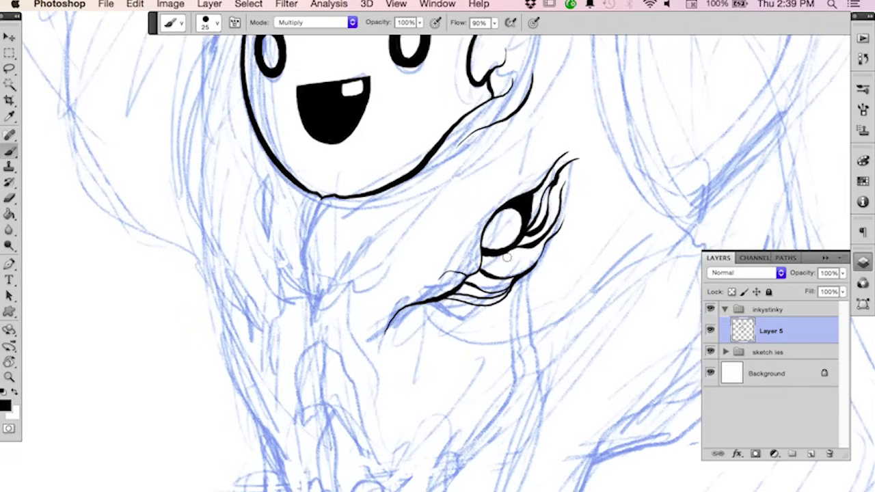
# Add fine curved lines beneath the large eyeball, thicken its inner edge and ink a thin contour above the outer corner.
pyautogui.moveTo(517, 254); pyautogui.dragTo(491, 254)
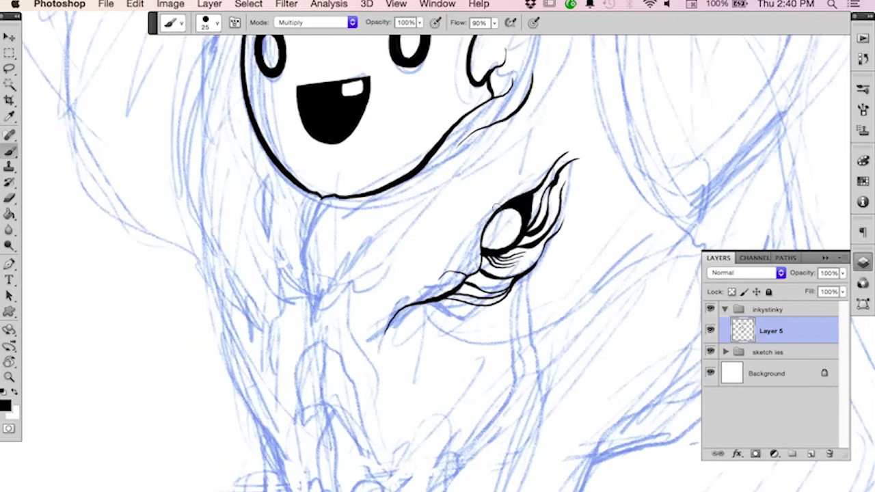
pyautogui.moveTo(497, 206); pyautogui.dragTo(480, 255)
pyautogui.moveTo(550, 157); pyautogui.dragTo(508, 185)
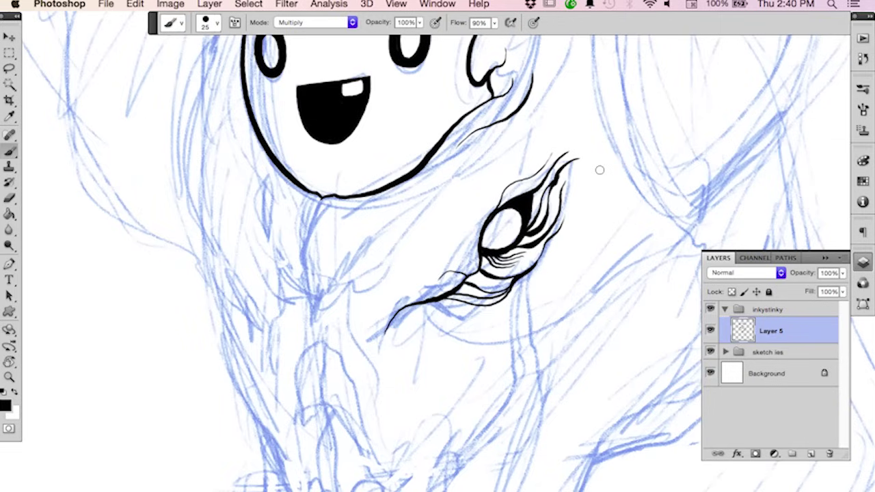
# Thicken the large eye's lower lid and outer contour into heavy black strokes, rotating the canvas for the curve.
pyautogui.moveTo(526, 294)
pyautogui.mouseDown()
pyautogui.moveTo(497, 244)
pyautogui.moveTo(500, 283)
pyautogui.mouseUp()
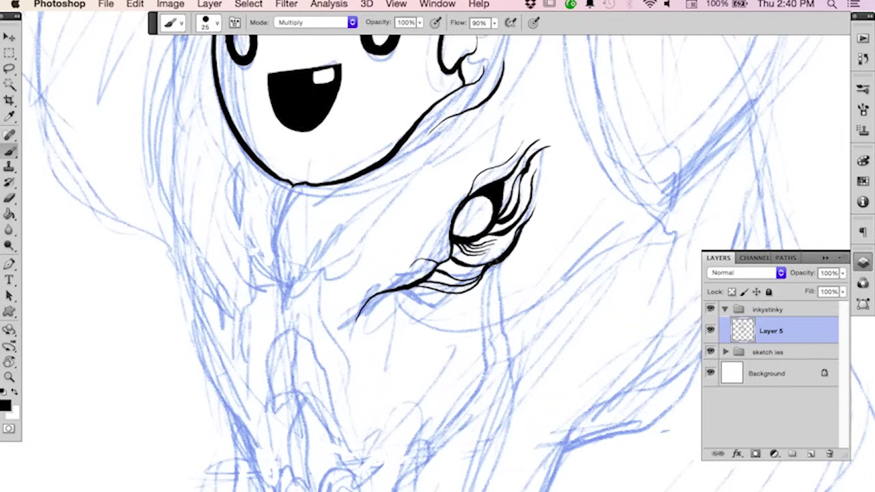
pyautogui.moveTo(479, 266); pyautogui.dragTo(463, 264)
pyautogui.moveTo(538, 200); pyautogui.dragTo(529, 223)
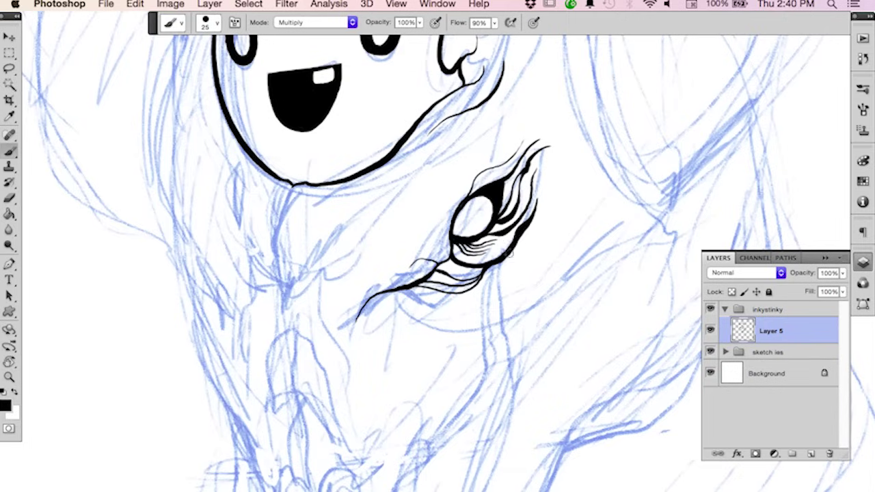
pyautogui.press('r')
pyautogui.moveTo(568, 188)
pyautogui.mouseDown()
pyautogui.moveTo(547, 417)
pyautogui.moveTo(378, 408)
pyautogui.mouseUp()
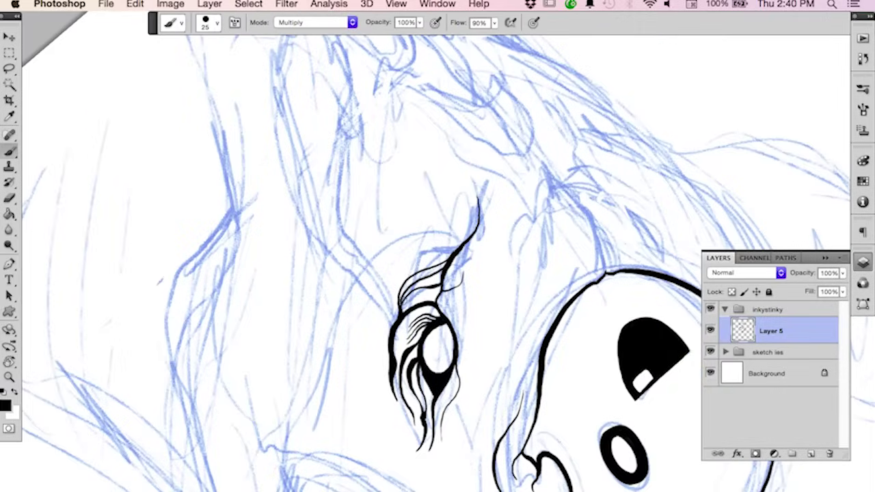
pyautogui.moveTo(422, 303)
pyautogui.mouseDown()
pyautogui.moveTo(394, 317)
pyautogui.moveTo(393, 367)
pyautogui.mouseUp()
pyautogui.moveTo(395, 327); pyautogui.dragTo(413, 298)
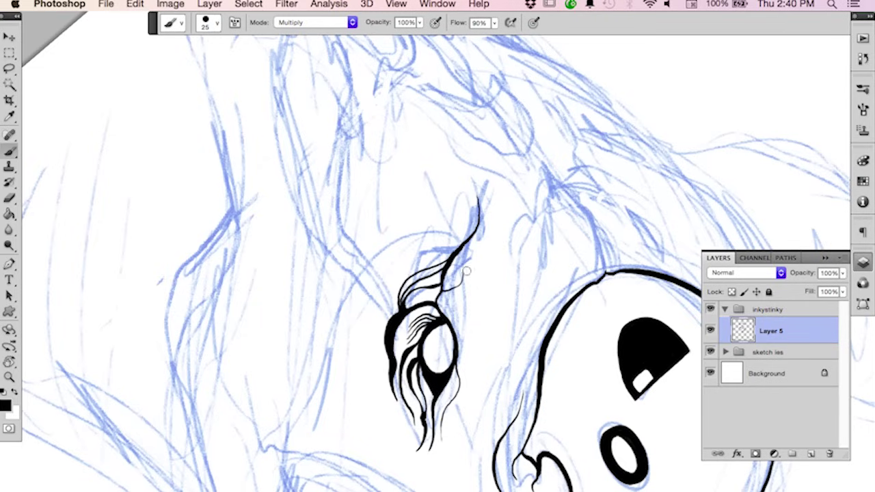
# Reset the canvas rotation to 0° and ink the narrow second eye with its long brow line and thick black lid.
pyautogui.press('r')
pyautogui.moveTo(466, 272); pyautogui.dragTo(393, 238)
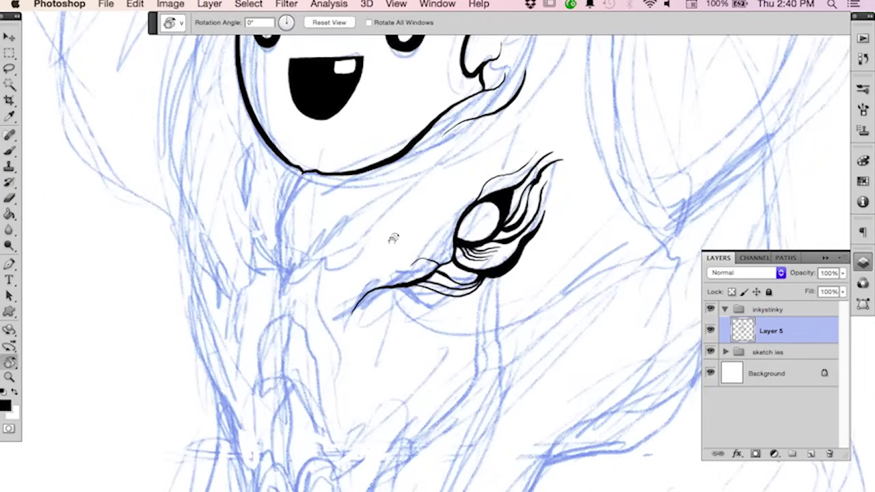
pyautogui.press('b')
pyautogui.moveTo(167, 117)
pyautogui.mouseDown()
pyautogui.moveTo(175, 179)
pyautogui.moveTo(234, 276)
pyautogui.mouseUp()
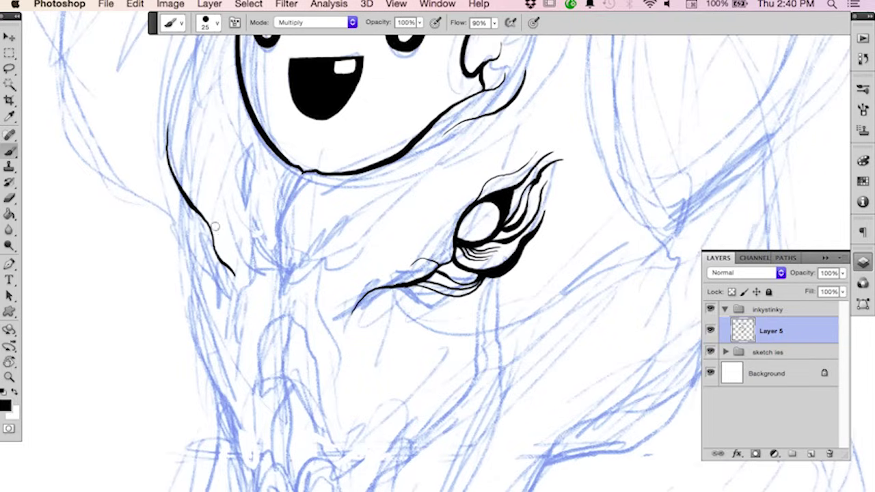
pyautogui.moveTo(202, 234); pyautogui.dragTo(235, 270)
pyautogui.moveTo(195, 210); pyautogui.dragTo(205, 249)
pyautogui.moveTo(192, 208)
pyautogui.mouseDown()
pyautogui.moveTo(199, 246)
pyautogui.moveTo(198, 228)
pyautogui.moveTo(217, 257)
pyautogui.moveTo(201, 236)
pyautogui.moveTo(213, 254)
pyautogui.mouseUp()
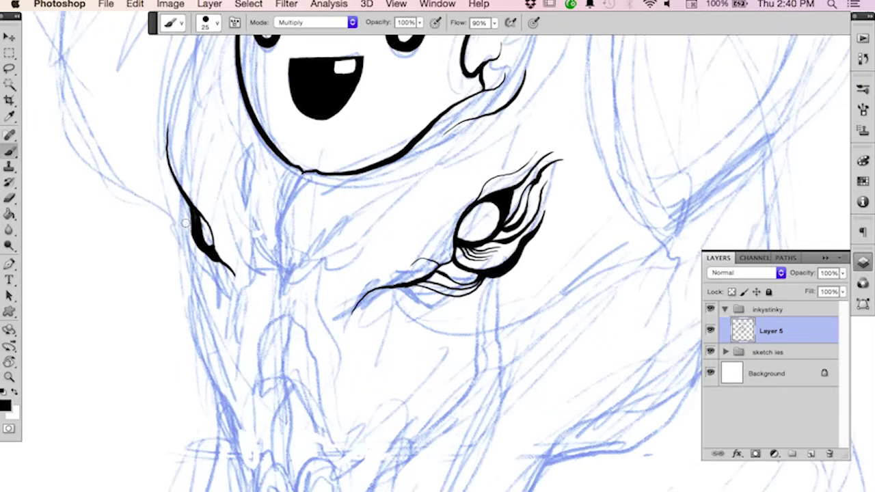
# Add fold lines under the narrow eye, a small loop at its inner corner and more black around the lid.
pyautogui.moveTo(186, 223)
pyautogui.mouseDown()
pyautogui.moveTo(218, 265)
pyautogui.moveTo(189, 254)
pyautogui.moveTo(223, 272)
pyautogui.mouseUp()
pyautogui.moveTo(216, 273)
pyautogui.mouseDown()
pyautogui.moveTo(233, 283)
pyautogui.moveTo(228, 271)
pyautogui.mouseUp()
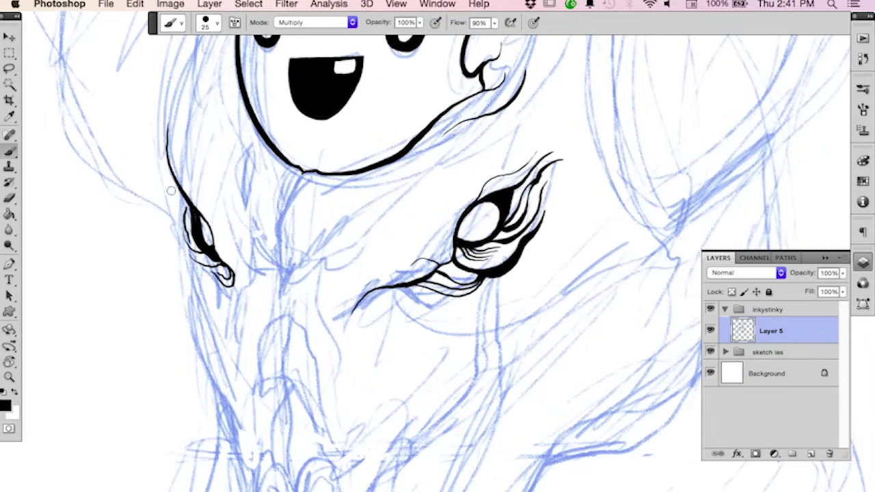
pyautogui.moveTo(190, 204)
pyautogui.mouseDown()
pyautogui.moveTo(208, 247)
pyautogui.moveTo(196, 214)
pyautogui.moveTo(226, 251)
pyautogui.moveTo(211, 234)
pyautogui.moveTo(209, 250)
pyautogui.moveTo(212, 238)
pyautogui.moveTo(228, 266)
pyautogui.mouseUp()
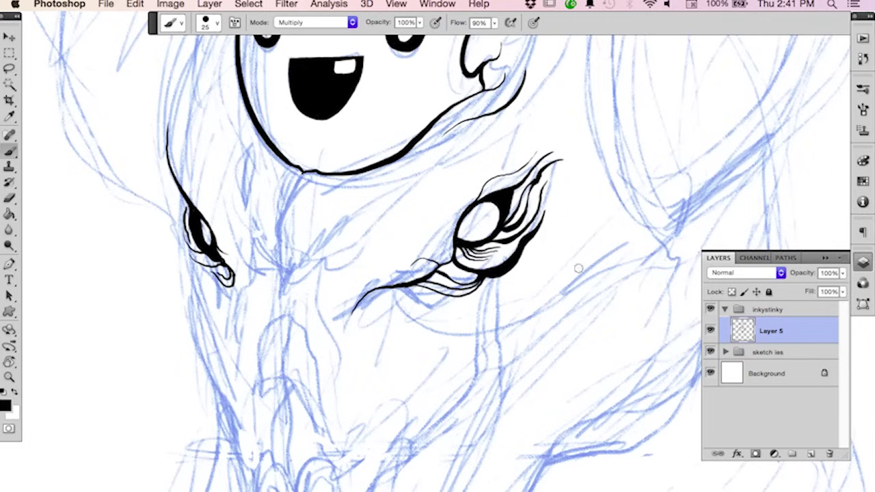
# Ink thin lines running from the inner corners of both eyes down toward the bridge of the nose.
pyautogui.scroll(-5, 522, 310)
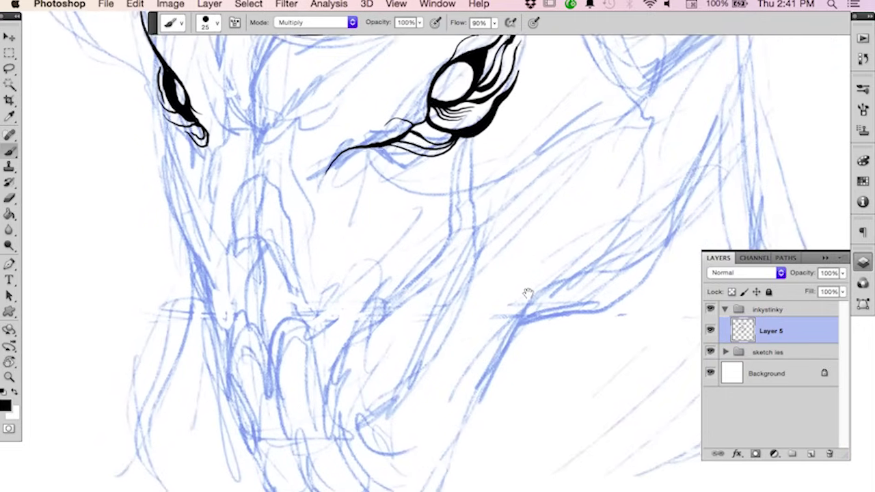
pyautogui.moveTo(538, 323); pyautogui.dragTo(540, 334)
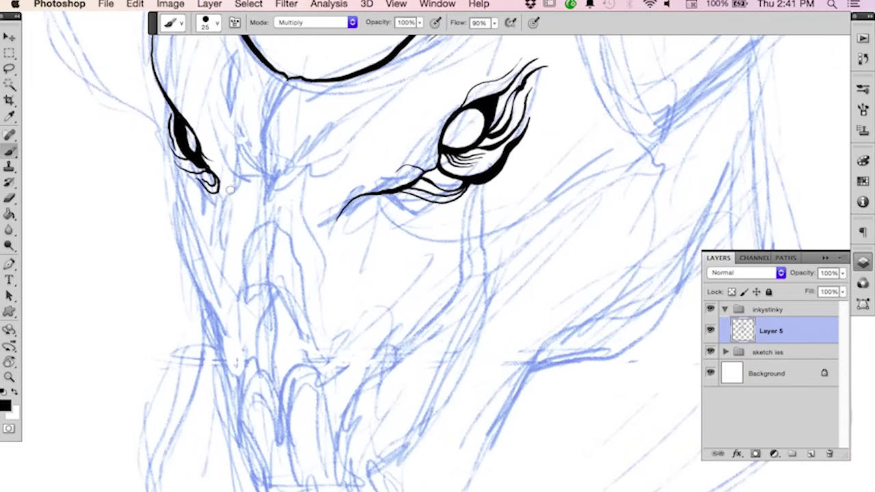
pyautogui.moveTo(218, 183); pyautogui.dragTo(233, 231)
pyautogui.moveTo(347, 204)
pyautogui.mouseDown()
pyautogui.moveTo(338, 227)
pyautogui.moveTo(301, 251)
pyautogui.mouseUp()
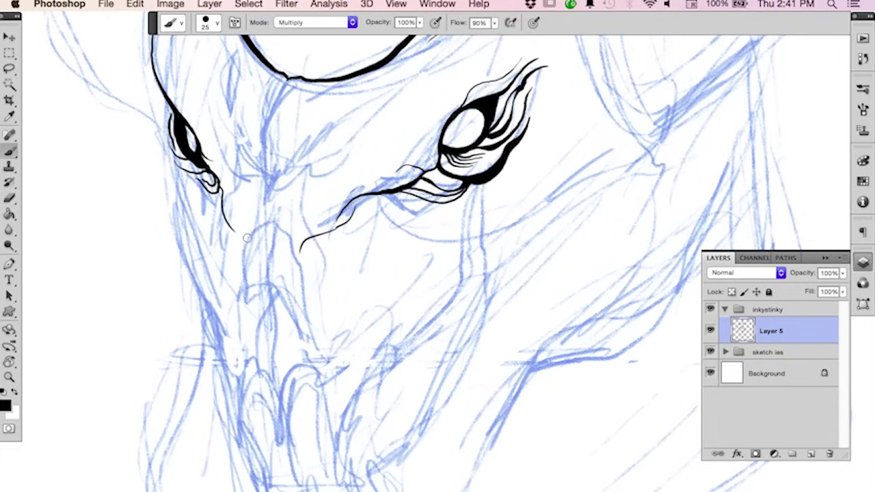
# Ink the two curved sides of the nose bridge between the eyes, arching at the top and running downward.
pyautogui.moveTo(254, 229)
pyautogui.mouseDown()
pyautogui.moveTo(244, 300)
pyautogui.moveTo(238, 287)
pyautogui.mouseUp()
pyautogui.press('e')
pyautogui.press('b')
pyautogui.moveTo(251, 239)
pyautogui.mouseDown()
pyautogui.moveTo(278, 232)
pyautogui.moveTo(292, 251)
pyautogui.moveTo(302, 305)
pyautogui.mouseUp()
pyautogui.moveTo(244, 254); pyautogui.dragTo(239, 318)
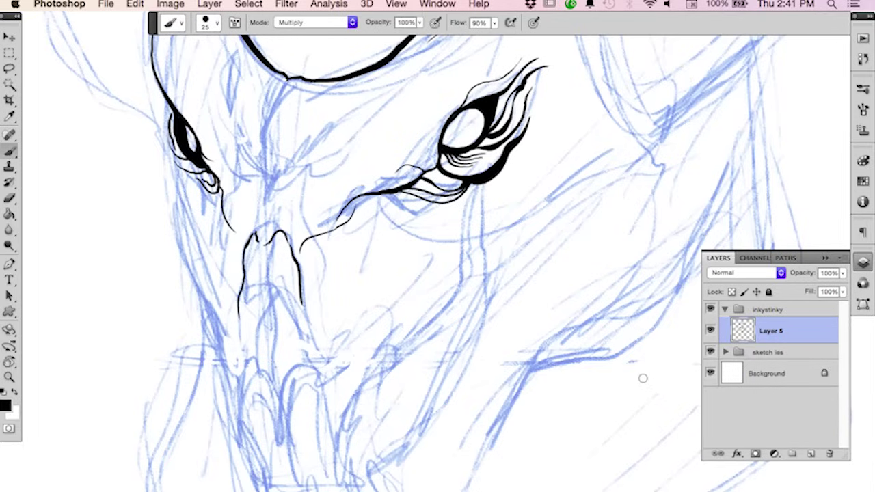
# Expand the sketch ies group, add a new layer above Layer 3, then try a short stroke and undo it.
pyautogui.click(726, 352)
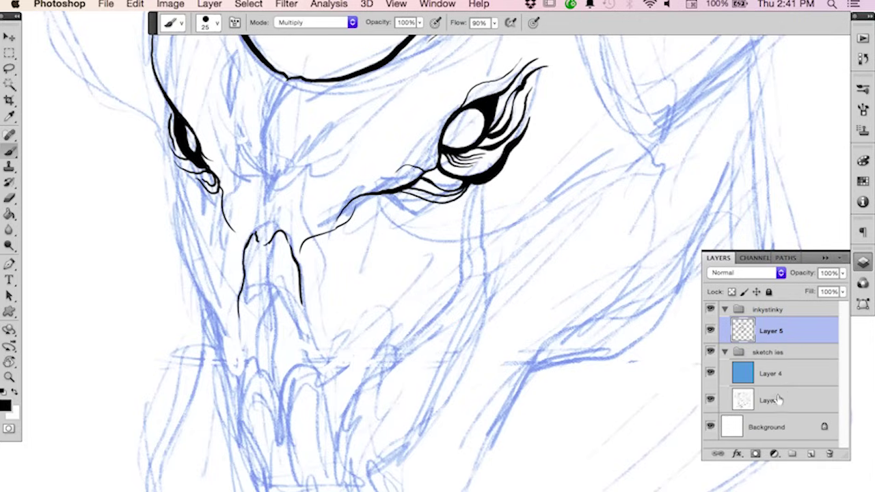
pyautogui.click(780, 402)
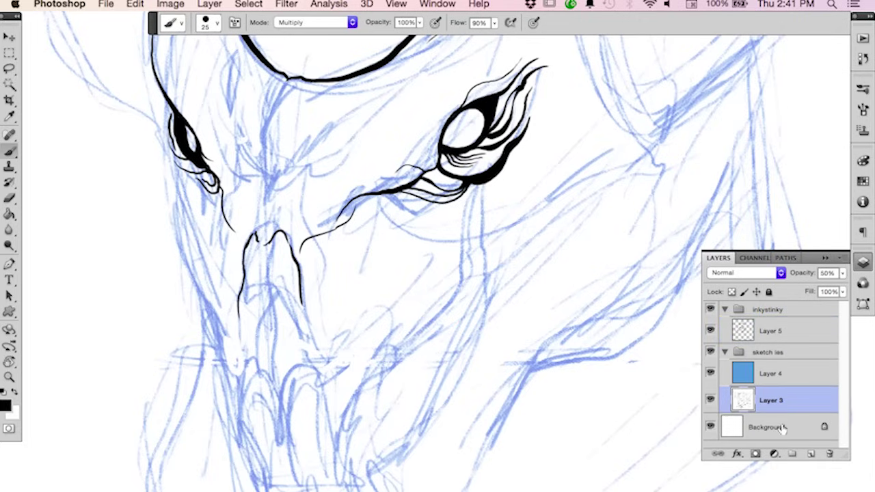
pyautogui.click(810, 454)
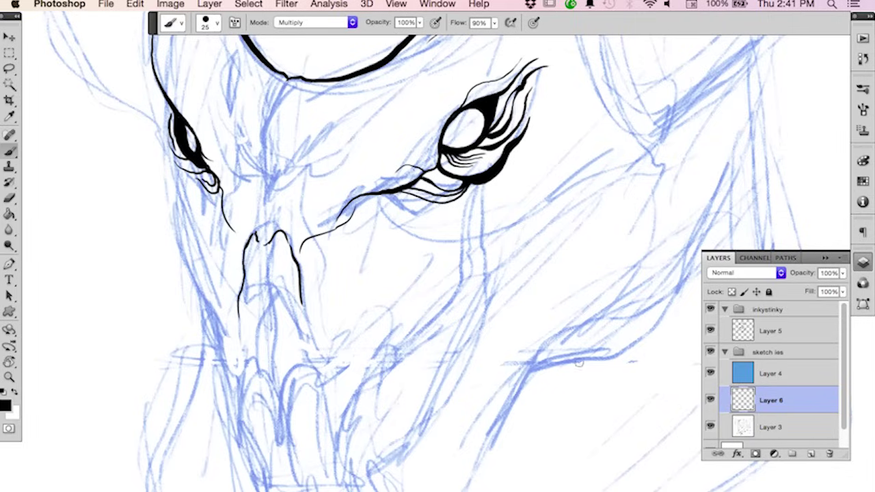
pyautogui.moveTo(239, 308)
pyautogui.mouseDown()
pyautogui.moveTo(307, 313)
pyautogui.moveTo(244, 317)
pyautogui.mouseUp()
pyautogui.hotkey('ctrl', 'z')
# Set the foreground colour to grey #acacac and sketch a peaked guide line across the lower nose bridge on Layer 6.
pyautogui.press('x')
pyautogui.click(6, 406)
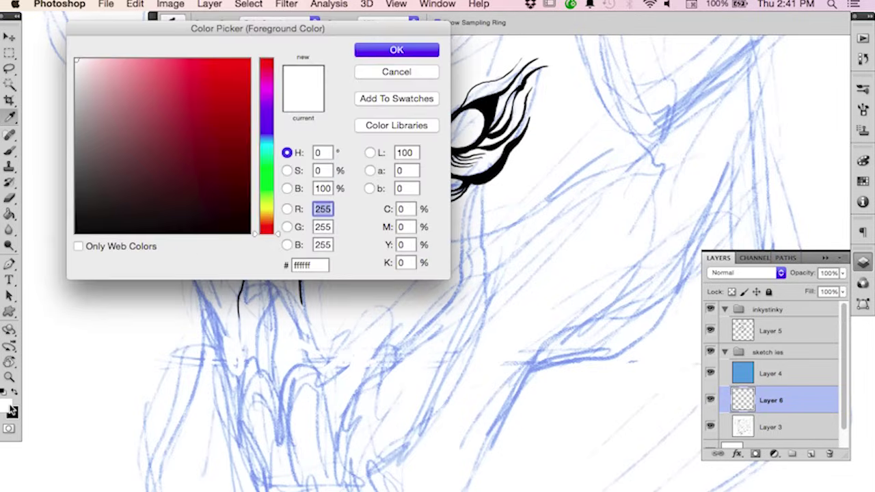
pyautogui.click(83, 118)
pyautogui.click(396, 50)
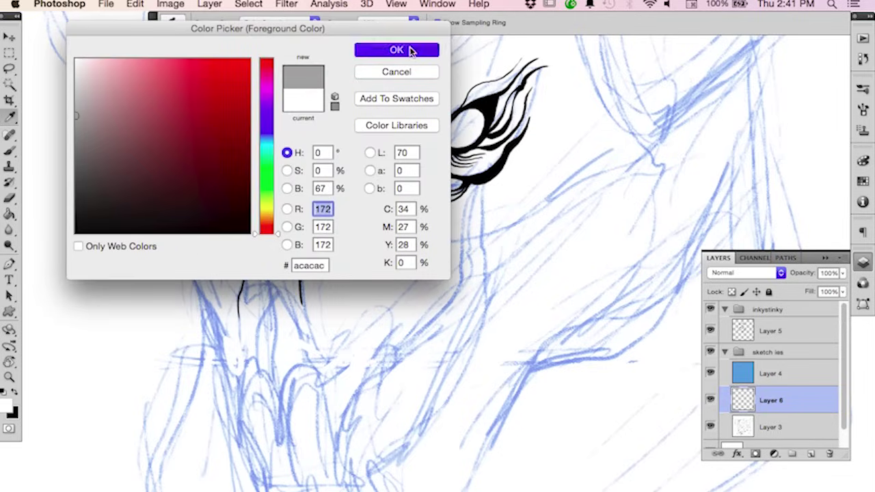
pyautogui.moveTo(244, 296)
pyautogui.mouseDown()
pyautogui.moveTo(278, 284)
pyautogui.moveTo(300, 290)
pyautogui.moveTo(252, 299)
pyautogui.moveTo(268, 283)
pyautogui.moveTo(284, 303)
pyautogui.moveTo(298, 293)
pyautogui.moveTo(305, 349)
pyautogui.mouseUp()
pyautogui.moveTo(252, 300)
pyautogui.mouseDown()
pyautogui.moveTo(241, 342)
pyautogui.moveTo(251, 283)
pyautogui.mouseUp()
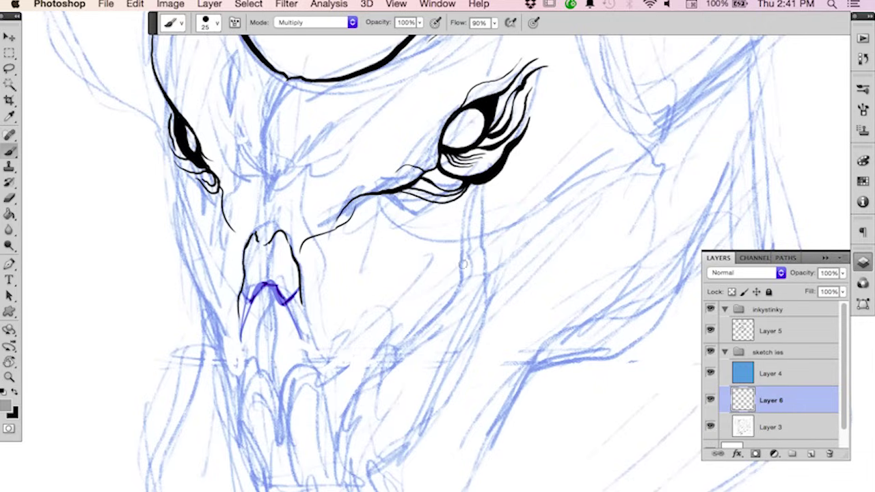
# Sketch grey guide lines on Layer 6 for the bony snout below the nose and for the cheek contours under both eyes.
pyautogui.moveTo(292, 307)
pyautogui.mouseDown()
pyautogui.moveTo(281, 351)
pyautogui.moveTo(268, 299)
pyautogui.moveTo(273, 380)
pyautogui.mouseUp()
pyautogui.moveTo(269, 345)
pyautogui.mouseDown()
pyautogui.moveTo(281, 387)
pyautogui.moveTo(236, 336)
pyautogui.mouseUp()
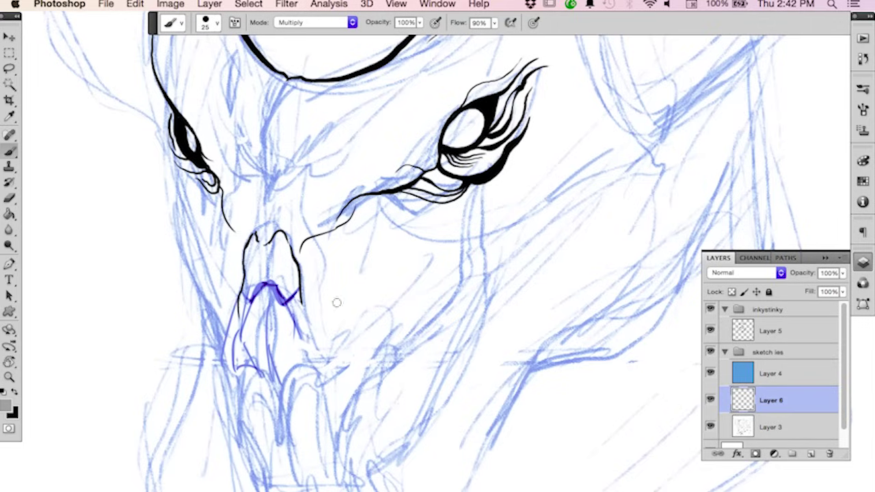
pyautogui.moveTo(313, 302)
pyautogui.mouseDown()
pyautogui.moveTo(338, 376)
pyautogui.moveTo(286, 377)
pyautogui.mouseUp()
pyautogui.moveTo(352, 379)
pyautogui.mouseDown()
pyautogui.moveTo(366, 335)
pyautogui.moveTo(459, 200)
pyautogui.moveTo(448, 253)
pyautogui.mouseUp()
pyautogui.moveTo(175, 199); pyautogui.dragTo(216, 321)
pyautogui.moveTo(177, 202); pyautogui.dragTo(219, 327)
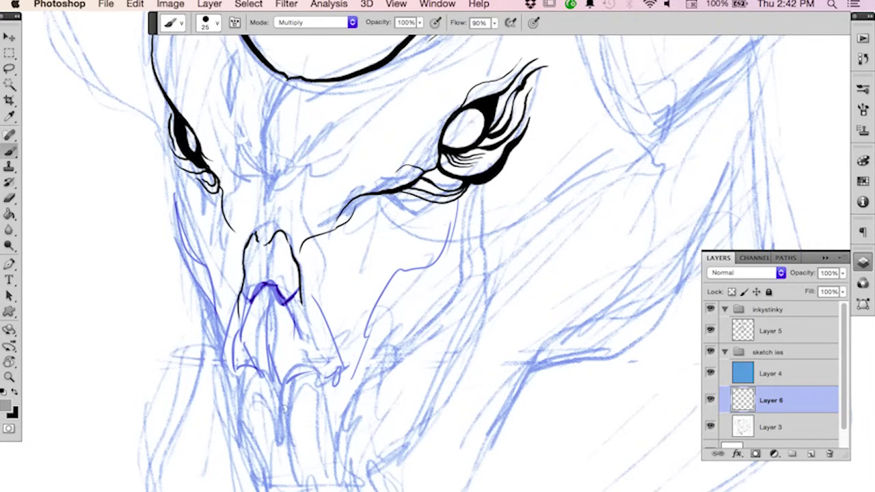
# Switch to Layer 5 with black as the foreground colour and ink the thin inner cheek contours below both eyes.
pyautogui.click(772, 332)
pyautogui.press('x')
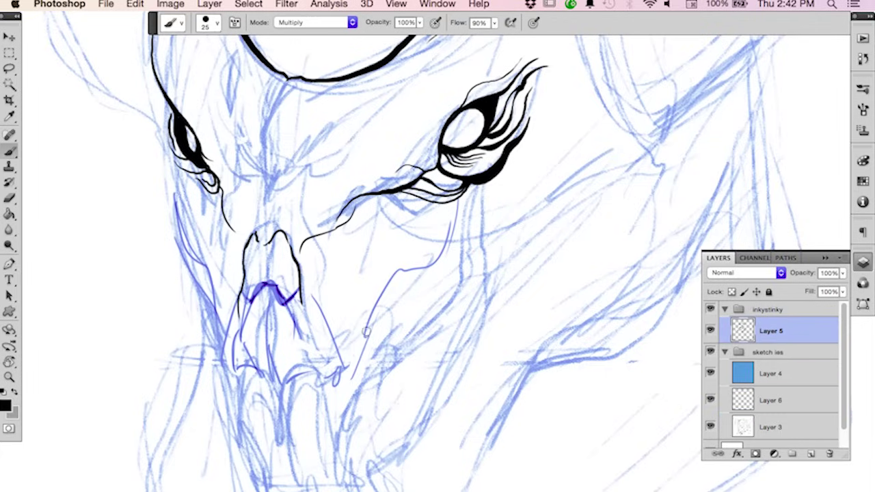
pyautogui.moveTo(366, 340)
pyautogui.mouseDown()
pyautogui.moveTo(394, 273)
pyautogui.moveTo(435, 257)
pyautogui.moveTo(461, 204)
pyautogui.moveTo(448, 251)
pyautogui.moveTo(433, 260)
pyautogui.mouseUp()
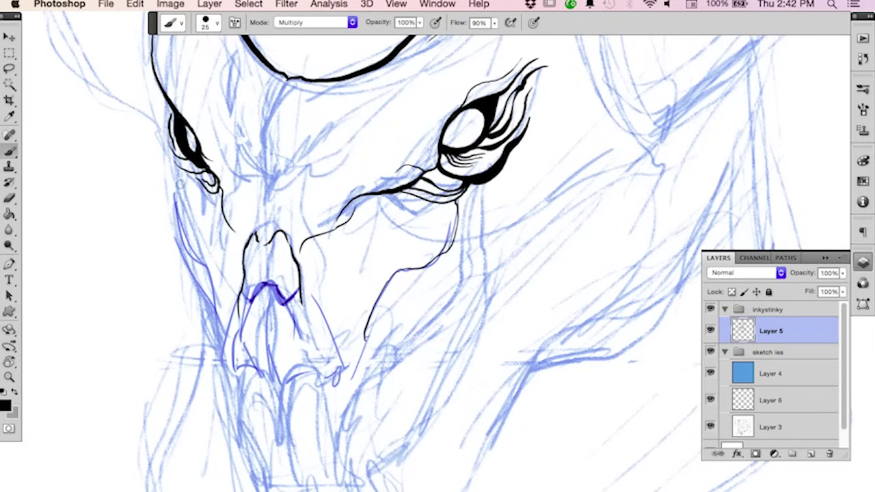
pyautogui.moveTo(177, 183)
pyautogui.mouseDown()
pyautogui.moveTo(193, 254)
pyautogui.moveTo(219, 296)
pyautogui.mouseUp()
pyautogui.moveTo(199, 259)
pyautogui.mouseDown()
pyautogui.moveTo(189, 215)
pyautogui.moveTo(199, 260)
pyautogui.mouseUp()
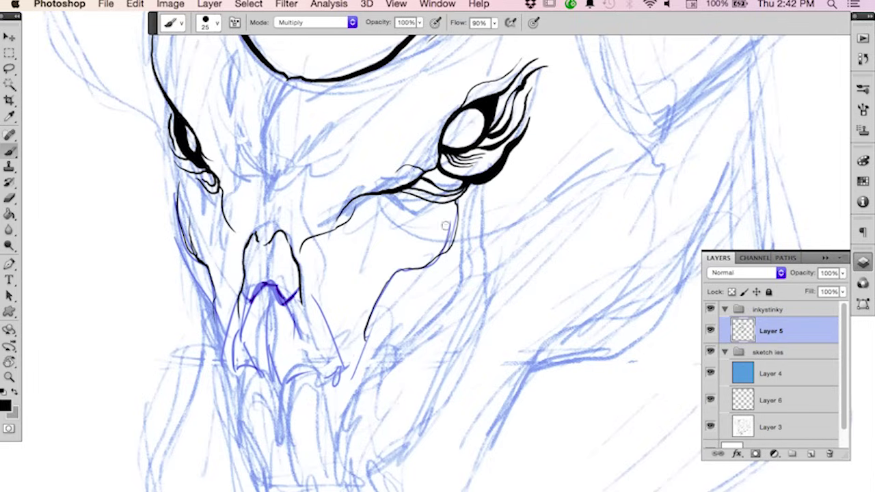
# Ink wavy lines running down the cheek from the larger eye and a thicker outer contour on the opposite cheek.
pyautogui.moveTo(458, 257)
pyautogui.mouseDown()
pyautogui.moveTo(483, 179)
pyautogui.moveTo(470, 246)
pyautogui.mouseUp()
pyautogui.moveTo(493, 174); pyautogui.dragTo(484, 213)
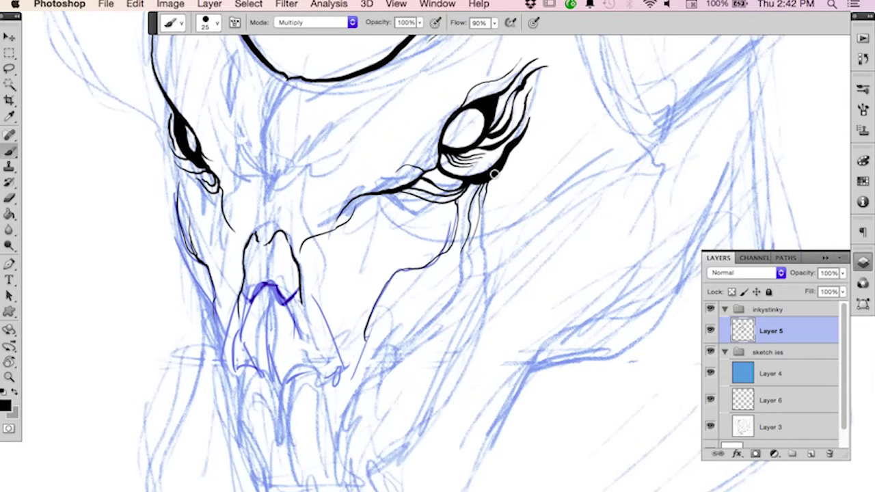
pyautogui.moveTo(493, 175); pyautogui.dragTo(476, 346)
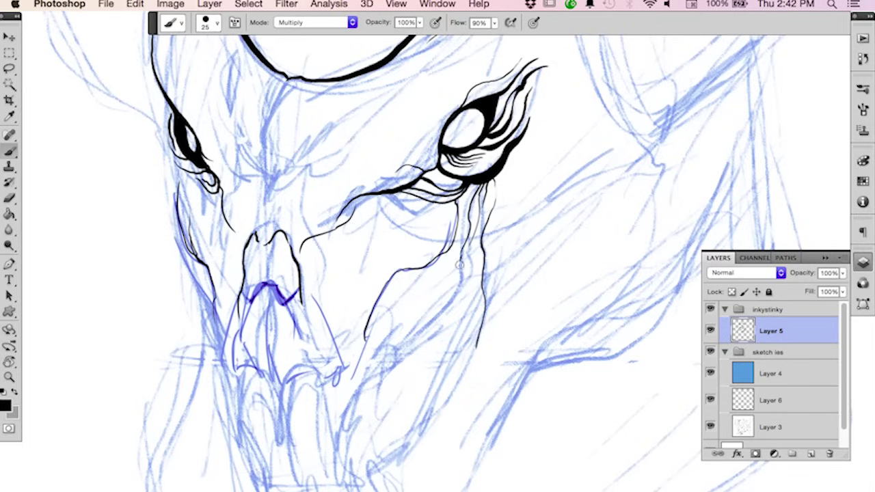
pyautogui.moveTo(459, 265); pyautogui.dragTo(425, 327)
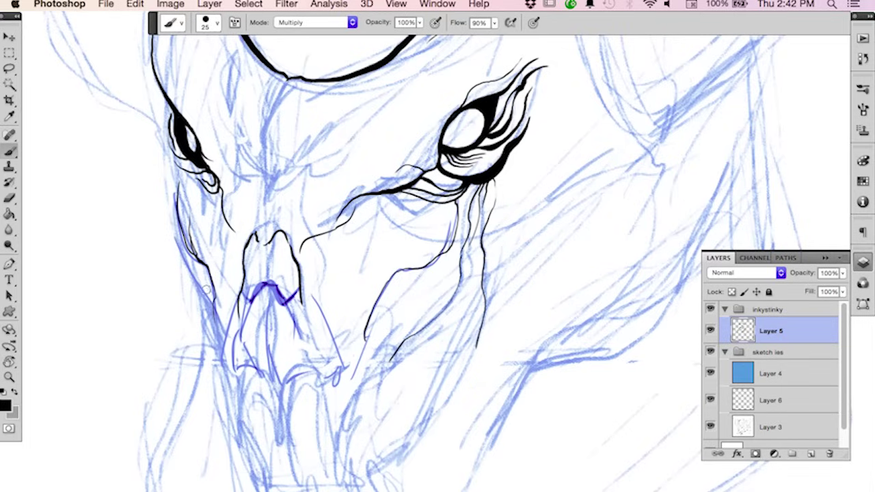
pyautogui.moveTo(171, 193)
pyautogui.mouseDown()
pyautogui.moveTo(174, 242)
pyautogui.moveTo(214, 341)
pyautogui.mouseUp()
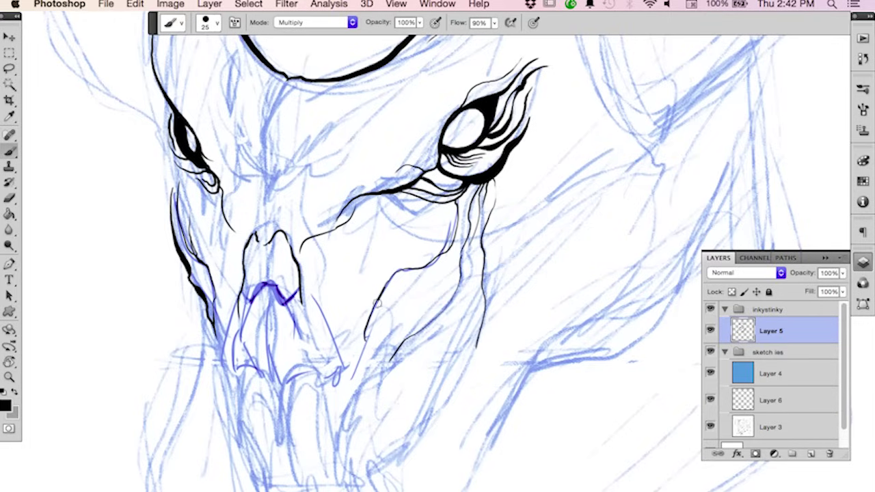
pyautogui.moveTo(378, 304); pyautogui.dragTo(358, 377)
# Ink the outlines and centre line of the bony plates below the nose, and fill the nose cavity black with a ragged lower edge.
pyautogui.moveTo(266, 291)
pyautogui.mouseDown()
pyautogui.moveTo(270, 379)
pyautogui.moveTo(283, 389)
pyautogui.moveTo(304, 361)
pyautogui.mouseUp()
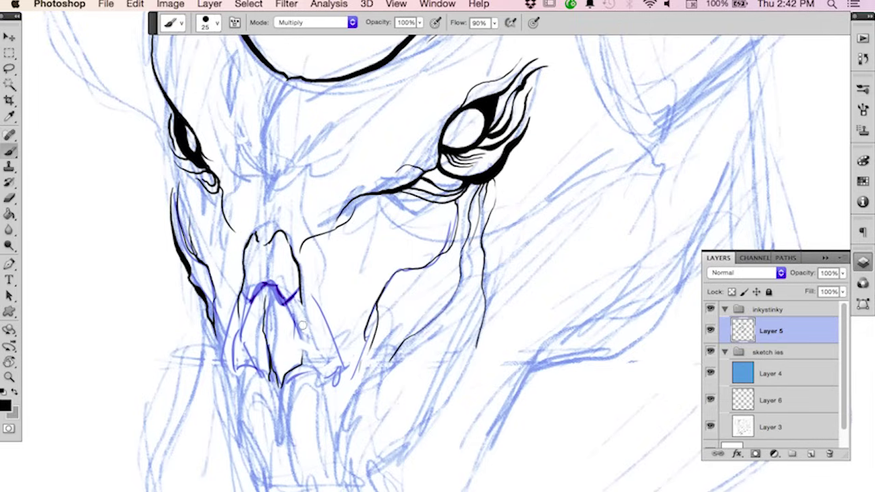
pyautogui.moveTo(275, 386)
pyautogui.mouseDown()
pyautogui.moveTo(243, 369)
pyautogui.moveTo(245, 330)
pyautogui.mouseUp()
pyautogui.moveTo(302, 361); pyautogui.dragTo(294, 323)
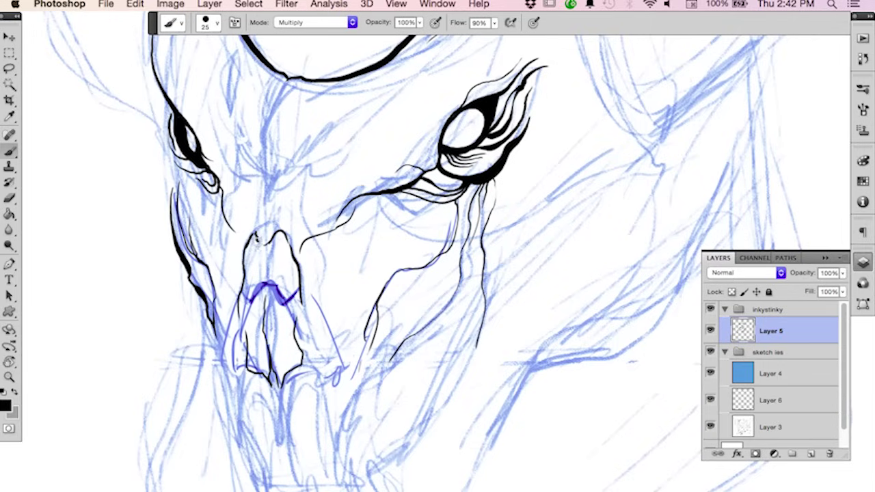
pyautogui.moveTo(256, 234)
pyautogui.mouseDown()
pyautogui.moveTo(269, 249)
pyautogui.moveTo(248, 258)
pyautogui.moveTo(251, 290)
pyautogui.moveTo(256, 240)
pyautogui.moveTo(260, 275)
pyautogui.moveTo(271, 246)
pyautogui.moveTo(276, 280)
pyautogui.moveTo(281, 240)
pyautogui.moveTo(285, 303)
pyautogui.moveTo(292, 252)
pyautogui.moveTo(278, 235)
pyautogui.moveTo(262, 255)
pyautogui.moveTo(290, 282)
pyautogui.moveTo(264, 293)
pyautogui.moveTo(264, 305)
pyautogui.mouseUp()
pyautogui.moveTo(265, 272)
pyautogui.mouseDown()
pyautogui.moveTo(248, 241)
pyautogui.moveTo(251, 300)
pyautogui.moveTo(250, 253)
pyautogui.moveTo(257, 280)
pyautogui.moveTo(270, 287)
pyautogui.moveTo(272, 269)
pyautogui.moveTo(276, 279)
pyautogui.moveTo(293, 277)
pyautogui.moveTo(288, 295)
pyautogui.moveTo(299, 299)
pyautogui.mouseUp()
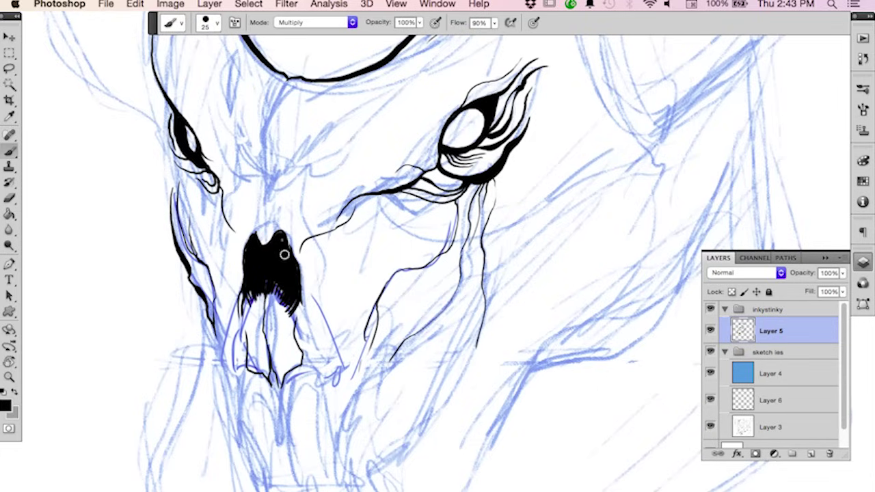
# Collapse the sketch ies group and hide it to check the inked lines alone, zooming out over both faces before showing it again.
pyautogui.click(725, 351)
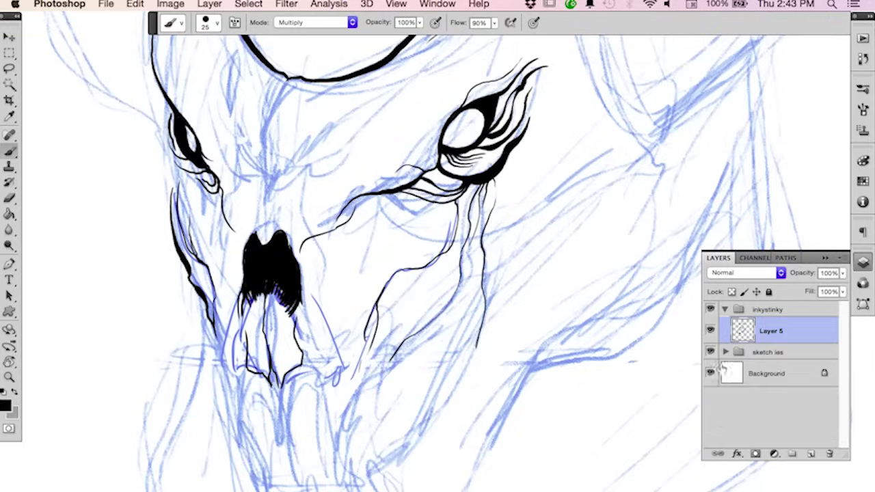
pyautogui.click(710, 352)
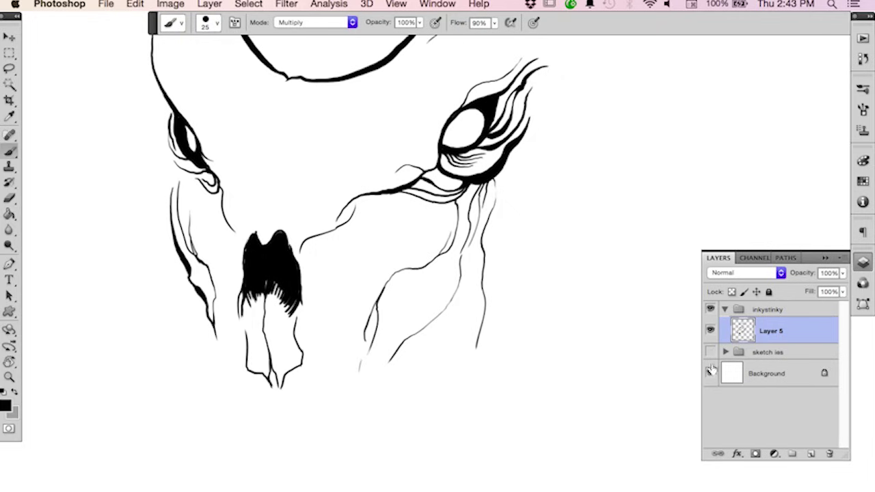
pyautogui.moveTo(554, 292); pyautogui.dragTo(564, 403)
pyautogui.press('super+z')
pyautogui.press('z')
pyautogui.moveTo(524, 185)
pyautogui.mouseDown()
pyautogui.moveTo(539, 328)
pyautogui.moveTo(527, 311)
pyautogui.moveTo(470, 321)
pyautogui.moveTo(548, 338)
pyautogui.mouseUp()
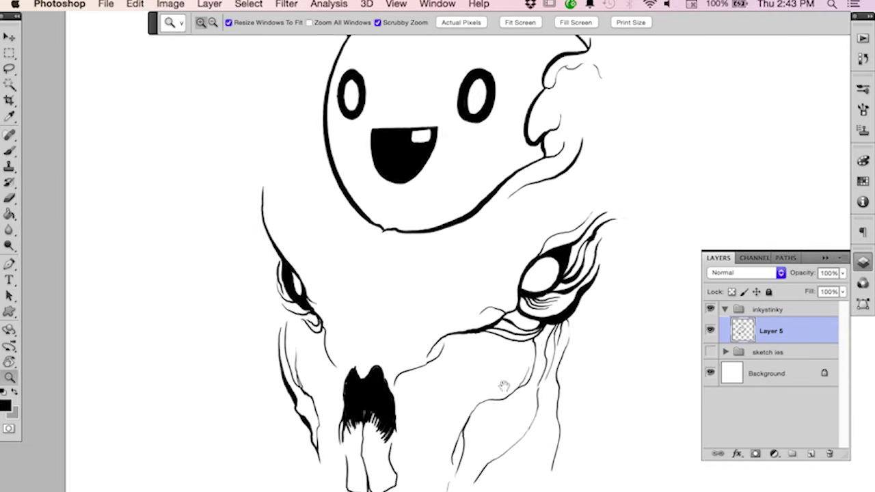
pyautogui.moveTo(504, 380)
pyautogui.mouseDown()
pyautogui.moveTo(499, 252)
pyautogui.moveTo(506, 258)
pyautogui.mouseUp()
pyautogui.click(711, 353)
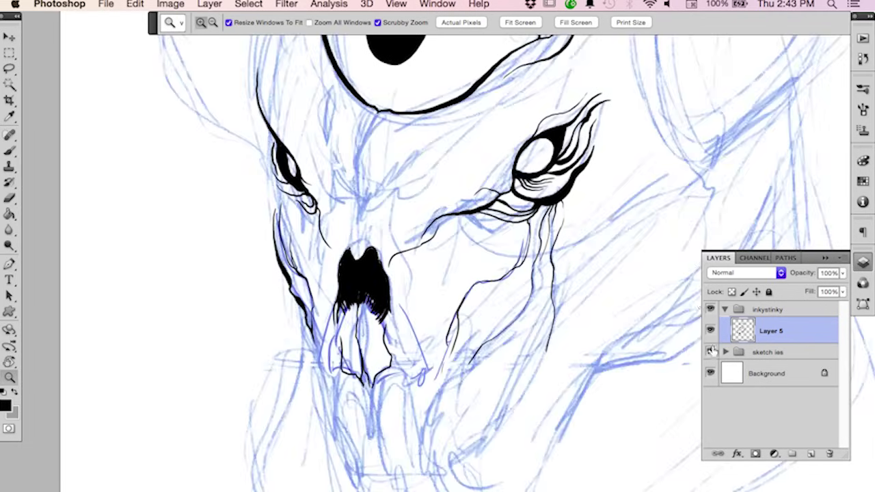
# Erase the ragged lower edge of the black nose fill into a clean arch and check it with the sketch ies group hidden.
pyautogui.press('e')
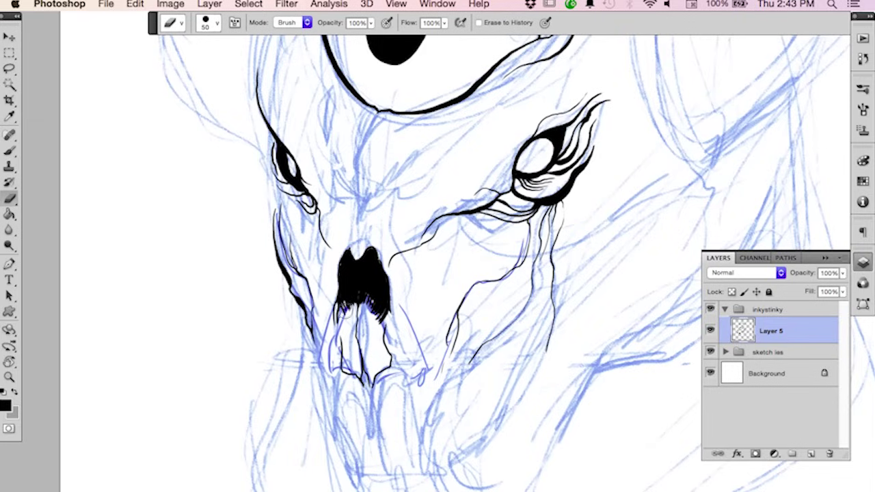
pyautogui.moveTo(342, 316)
pyautogui.mouseDown()
pyautogui.moveTo(366, 304)
pyautogui.moveTo(374, 323)
pyautogui.moveTo(394, 297)
pyautogui.mouseUp()
pyautogui.press('z')
pyautogui.moveTo(580, 236); pyautogui.dragTo(538, 345)
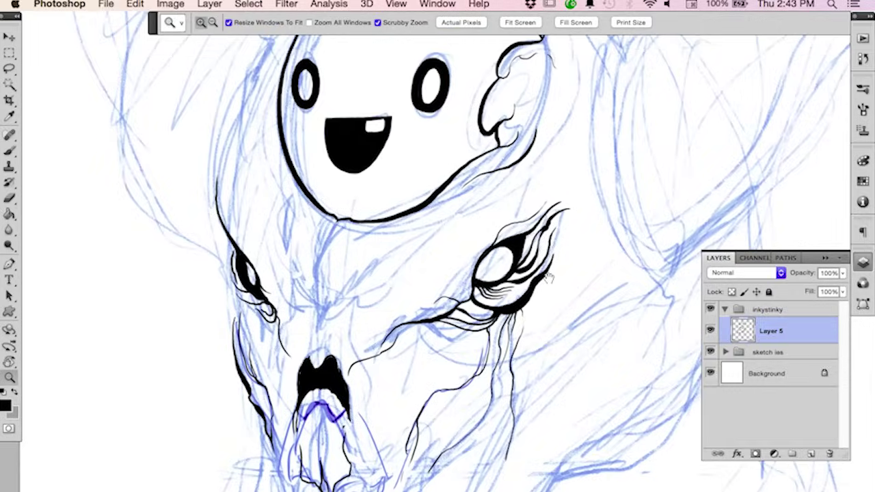
pyautogui.click(710, 352)
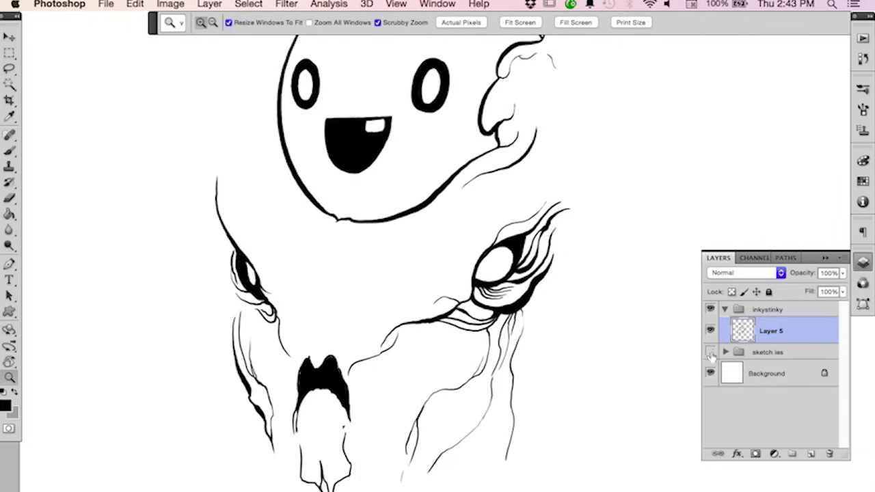
pyautogui.click(710, 352)
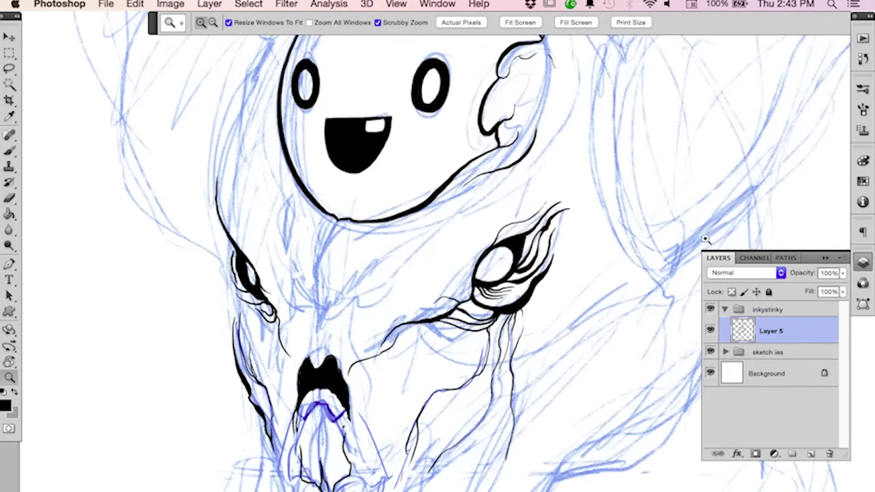
# Brush tapered black streaks down from the nose cavity's arched lower edge and ink the contours beside the bony plates below it.
pyautogui.press('b')
pyautogui.scroll(-5, 359, 245)
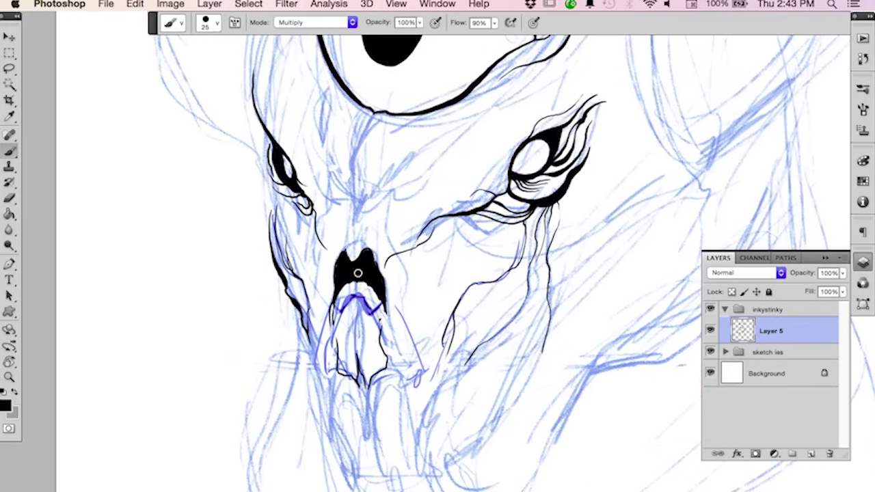
pyautogui.moveTo(356, 291); pyautogui.dragTo(362, 376)
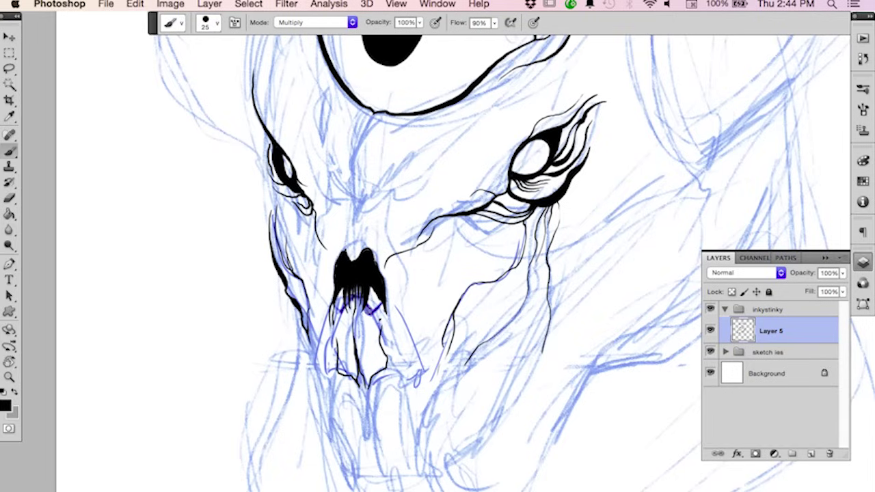
pyautogui.moveTo(378, 293)
pyautogui.mouseDown()
pyautogui.moveTo(365, 329)
pyautogui.moveTo(378, 287)
pyautogui.mouseUp()
pyautogui.moveTo(345, 315); pyautogui.dragTo(342, 275)
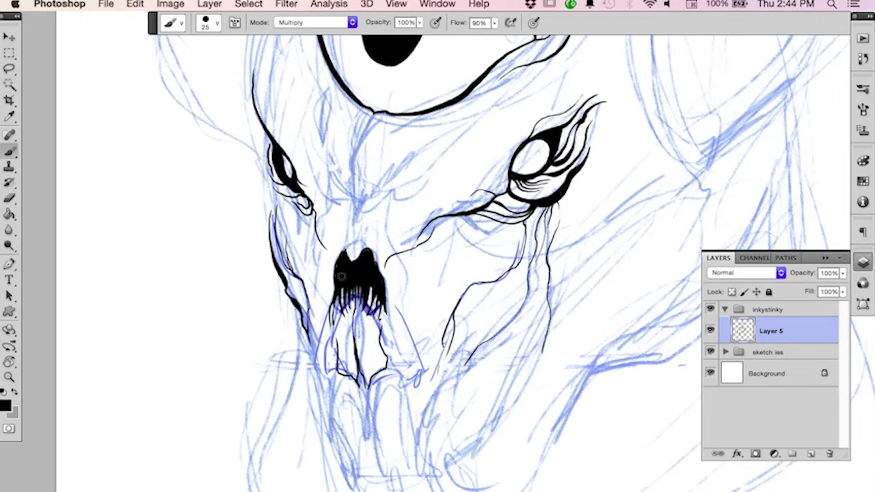
pyautogui.moveTo(336, 314); pyautogui.dragTo(344, 271)
pyautogui.moveTo(356, 311)
pyautogui.mouseDown()
pyautogui.moveTo(361, 286)
pyautogui.moveTo(354, 290)
pyautogui.mouseUp()
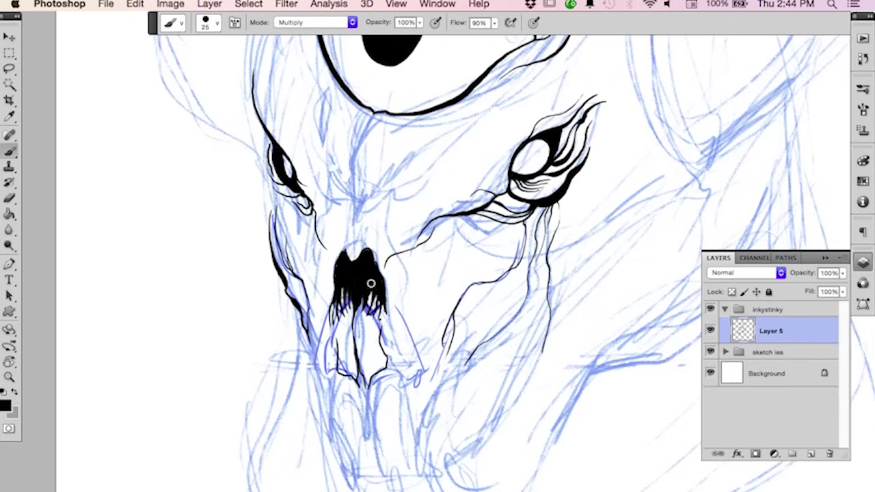
pyautogui.moveTo(389, 319); pyautogui.dragTo(395, 354)
pyautogui.moveTo(332, 305); pyautogui.dragTo(320, 356)
# Ink a central crease from the round head's chin down to the nose and outline the nasal bone above the black cavity.
pyautogui.scroll(5, 376, 134)
pyautogui.moveTo(367, 201)
pyautogui.mouseDown()
pyautogui.moveTo(346, 242)
pyautogui.moveTo(350, 313)
pyautogui.mouseUp()
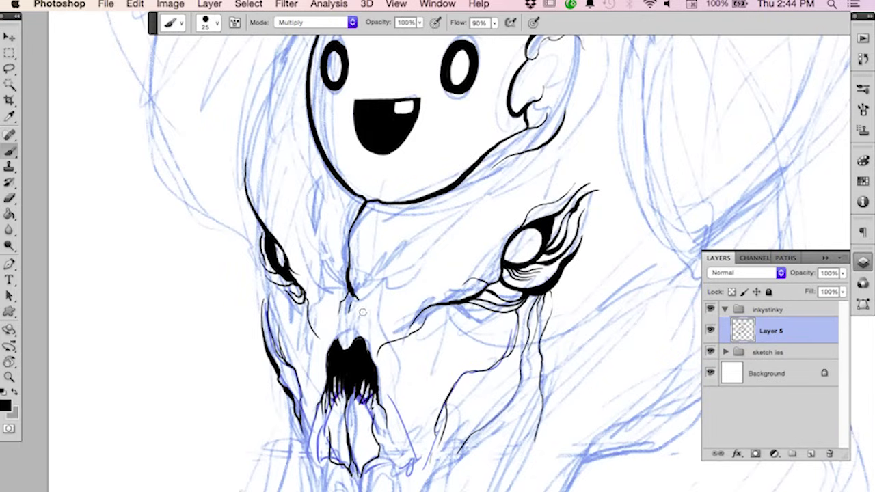
pyautogui.moveTo(369, 333); pyautogui.dragTo(367, 360)
pyautogui.moveTo(331, 317); pyautogui.dragTo(332, 380)
pyautogui.moveTo(328, 328); pyautogui.dragTo(329, 366)
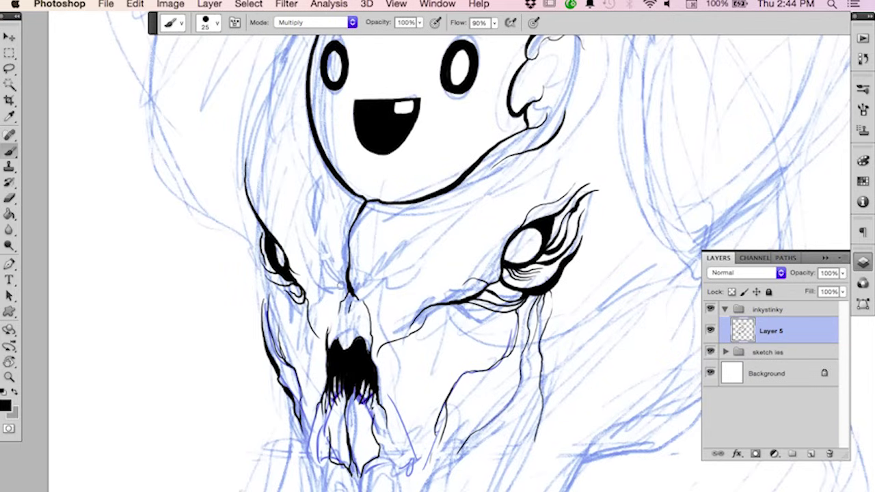
pyautogui.moveTo(336, 303); pyautogui.dragTo(331, 356)
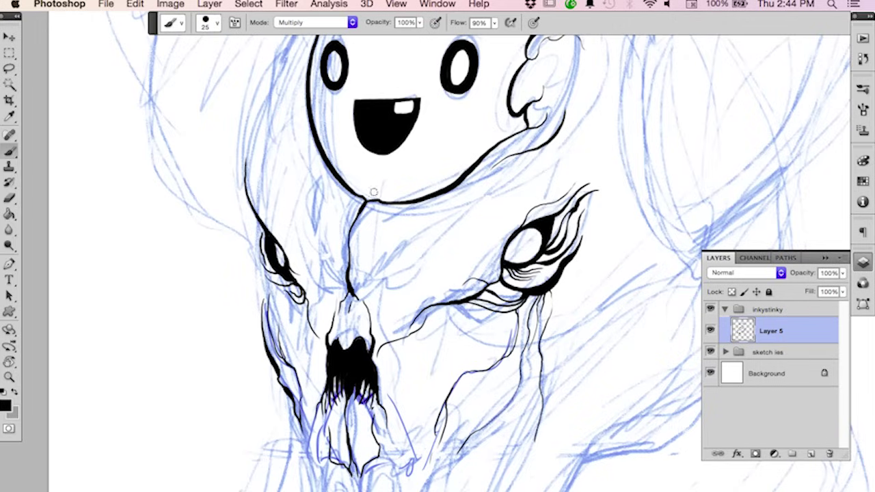
# Ink short crease lines beneath the round head's chin and jagged wrinkles across the forehead on both sides of the central crease.
pyautogui.moveTo(355, 236)
pyautogui.mouseDown()
pyautogui.moveTo(380, 194)
pyautogui.moveTo(347, 250)
pyautogui.mouseUp()
pyautogui.moveTo(393, 218); pyautogui.dragTo(455, 189)
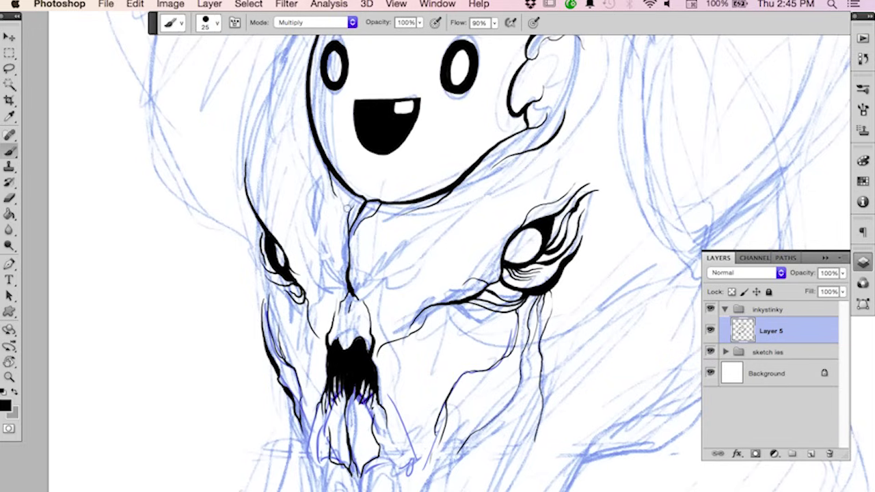
pyautogui.moveTo(499, 183); pyautogui.dragTo(463, 207)
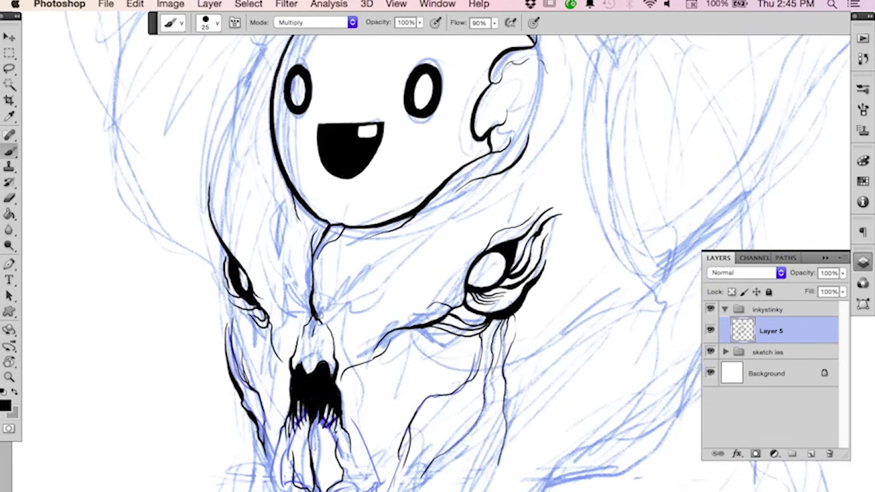
pyautogui.moveTo(352, 298)
pyautogui.mouseDown()
pyautogui.moveTo(391, 281)
pyautogui.moveTo(430, 235)
pyautogui.mouseUp()
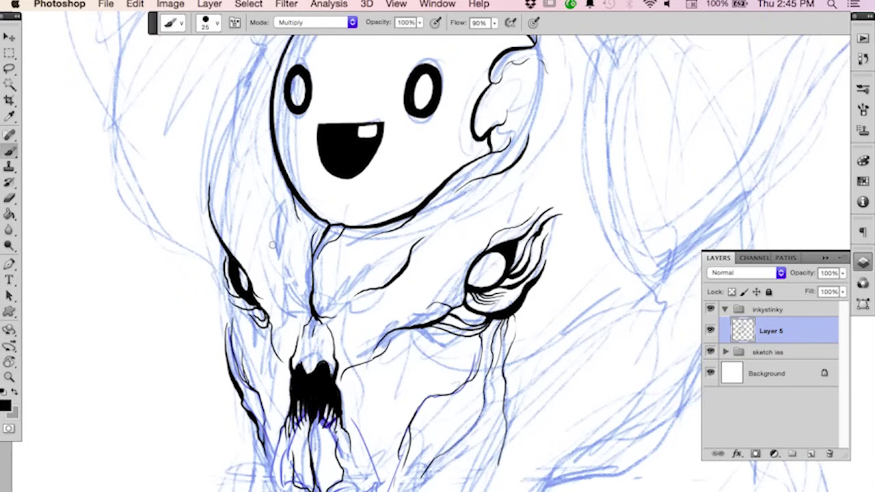
pyautogui.moveTo(259, 217); pyautogui.dragTo(286, 275)
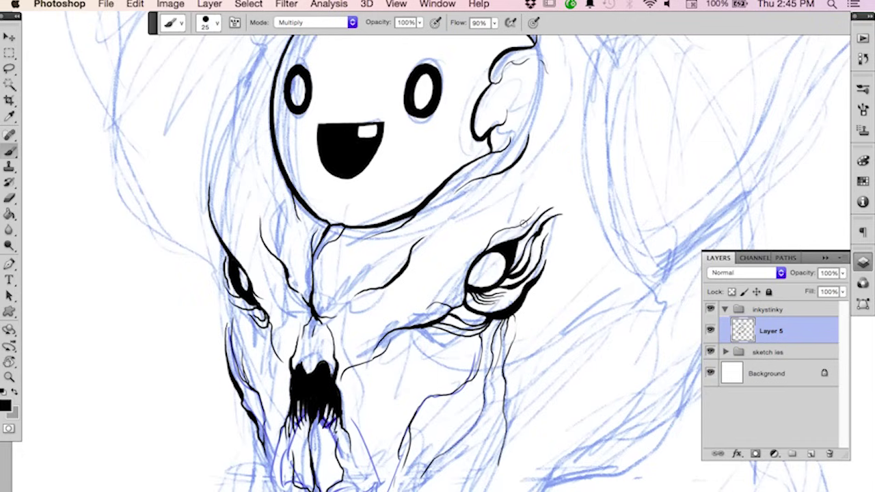
pyautogui.press('space')
pyautogui.moveTo(586, 209)
pyautogui.mouseDown()
pyautogui.moveTo(528, 266)
pyautogui.moveTo(521, 260)
pyautogui.moveTo(536, 221)
pyautogui.mouseUp()
pyautogui.moveTo(290, 321)
pyautogui.mouseDown()
pyautogui.moveTo(333, 315)
pyautogui.moveTo(354, 272)
pyautogui.mouseUp()
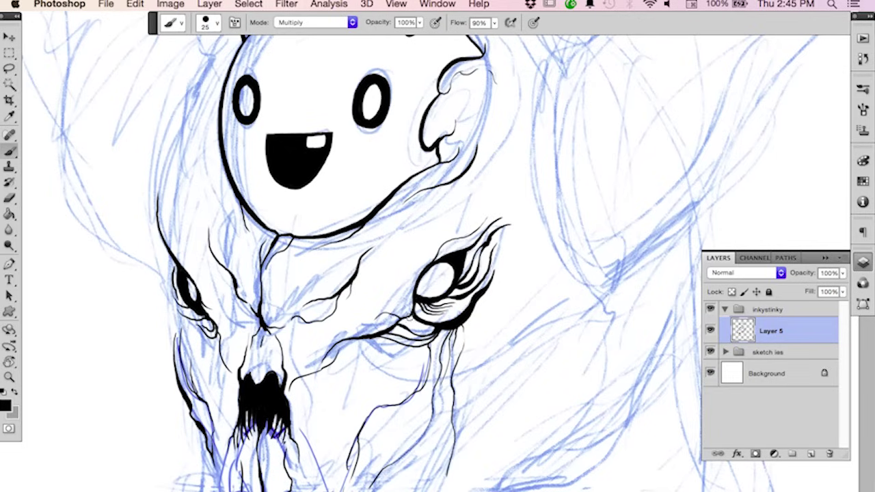
# Thicken the brow lines above both eyes and extend them with thin tapered ends toward the nose bridge.
pyautogui.moveTo(531, 253); pyautogui.dragTo(569, 203)
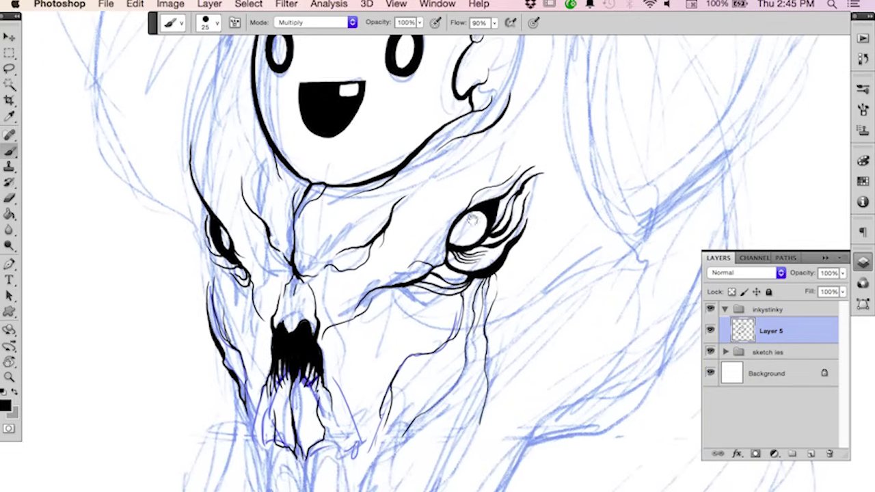
pyautogui.moveTo(192, 126)
pyautogui.mouseDown()
pyautogui.moveTo(193, 182)
pyautogui.moveTo(210, 216)
pyautogui.moveTo(265, 284)
pyautogui.moveTo(280, 286)
pyautogui.mouseUp()
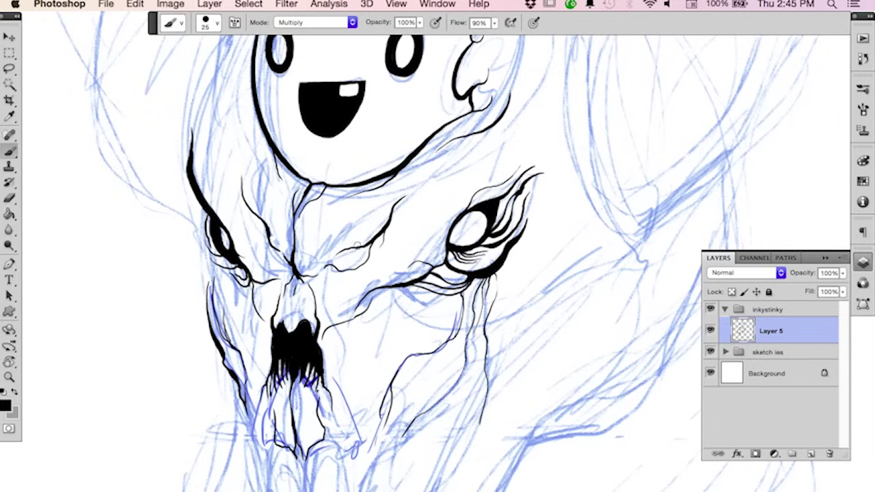
pyautogui.moveTo(333, 278)
pyautogui.mouseDown()
pyautogui.moveTo(385, 284)
pyautogui.moveTo(444, 248)
pyautogui.moveTo(471, 208)
pyautogui.mouseUp()
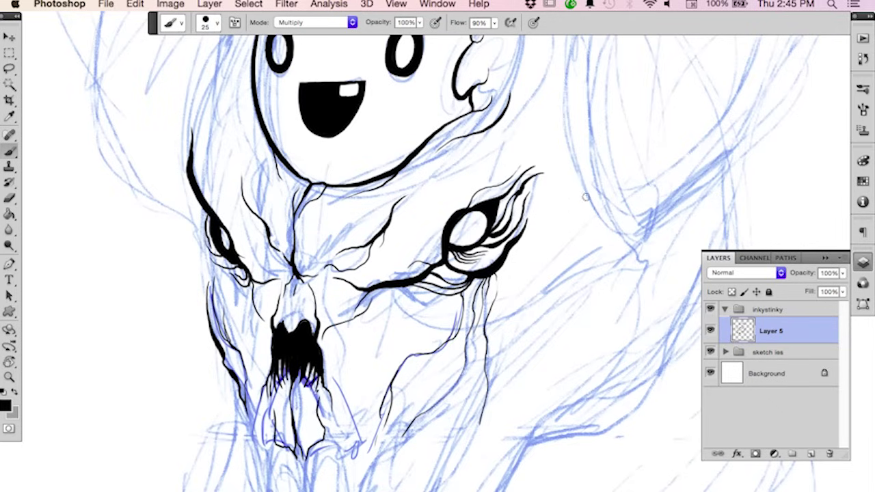
# Thicken the lower lid contour beneath the lower creature's larger eye and fill its inner fold with fine hatch lines.
pyautogui.press('r')
pyautogui.moveTo(436, 279)
pyautogui.mouseDown()
pyautogui.moveTo(451, 260)
pyautogui.moveTo(433, 240)
pyautogui.moveTo(417, 299)
pyautogui.mouseUp()
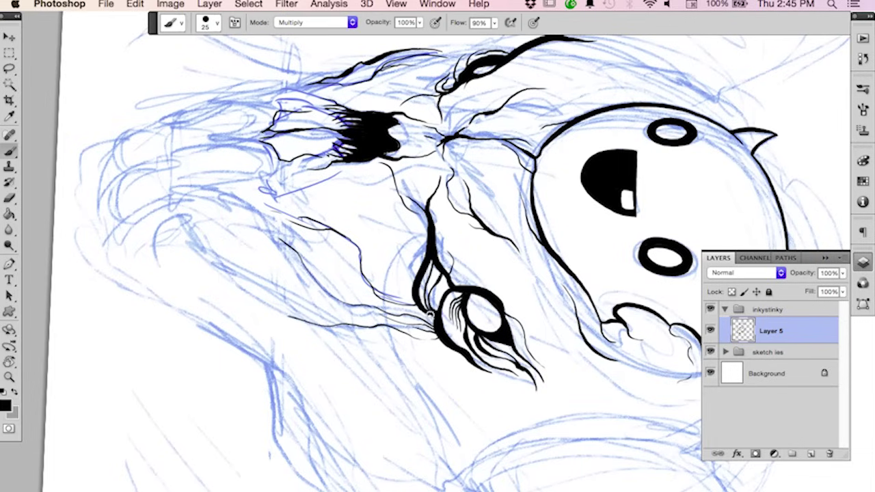
pyautogui.moveTo(419, 270)
pyautogui.mouseDown()
pyautogui.moveTo(414, 301)
pyautogui.moveTo(431, 316)
pyautogui.mouseUp()
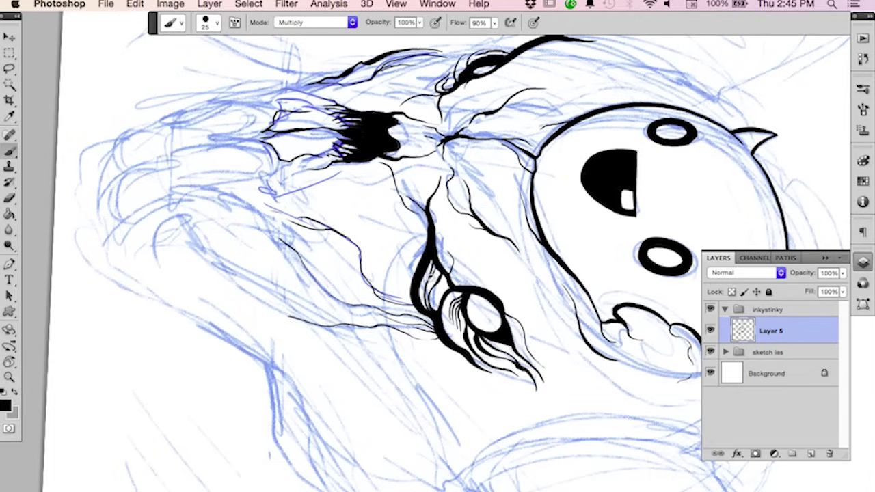
pyautogui.moveTo(439, 266)
pyautogui.mouseDown()
pyautogui.moveTo(426, 295)
pyautogui.moveTo(432, 307)
pyautogui.moveTo(446, 284)
pyautogui.moveTo(434, 309)
pyautogui.mouseUp()
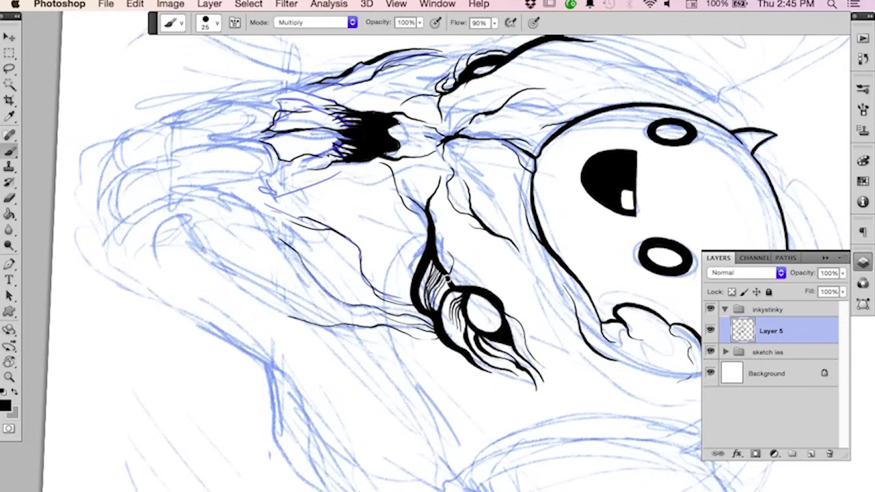
pyautogui.moveTo(449, 279)
pyautogui.mouseDown()
pyautogui.moveTo(437, 307)
pyautogui.moveTo(443, 298)
pyautogui.mouseUp()
pyautogui.moveTo(430, 258); pyautogui.dragTo(424, 272)
# Hide the sketch group and ink fine hatching in the folds around the smaller eye and beside its brow.
pyautogui.press('r')
pyautogui.moveTo(455, 240)
pyautogui.mouseDown()
pyautogui.moveTo(411, 199)
pyautogui.moveTo(326, 188)
pyautogui.mouseUp()
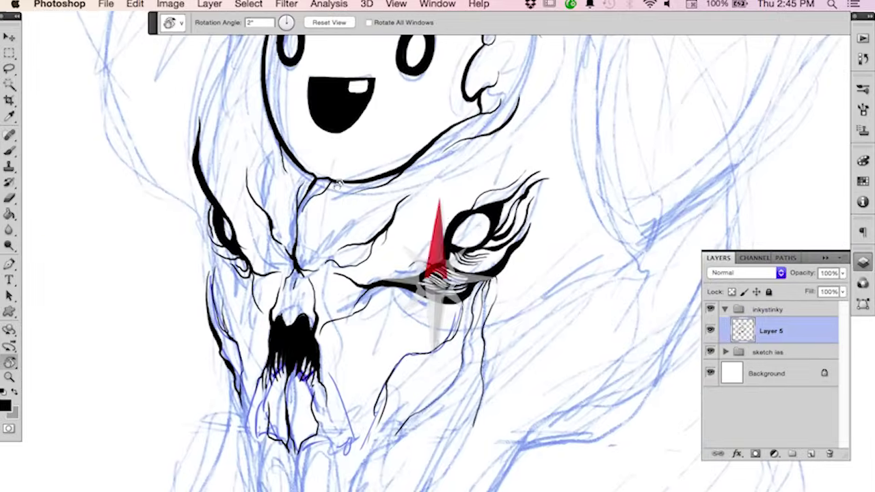
pyautogui.press('b')
pyautogui.press('space')
pyautogui.moveTo(534, 342); pyautogui.dragTo(553, 349)
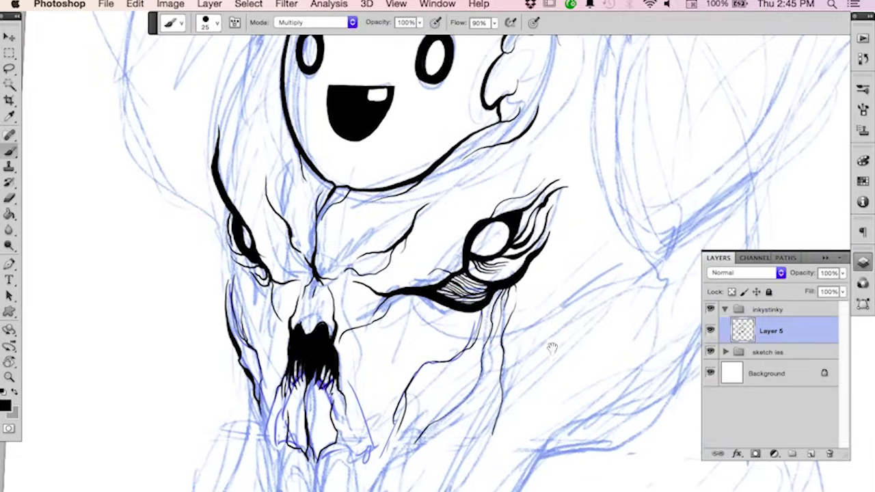
pyautogui.click(710, 352)
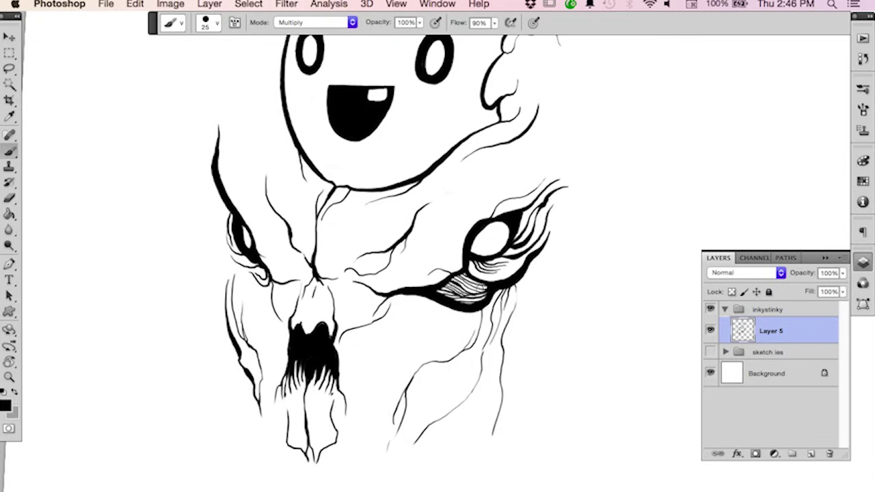
pyautogui.moveTo(250, 258)
pyautogui.mouseDown()
pyautogui.moveTo(225, 245)
pyautogui.moveTo(268, 286)
pyautogui.mouseUp()
pyautogui.moveTo(259, 269)
pyautogui.mouseDown()
pyautogui.moveTo(263, 279)
pyautogui.moveTo(240, 256)
pyautogui.mouseUp()
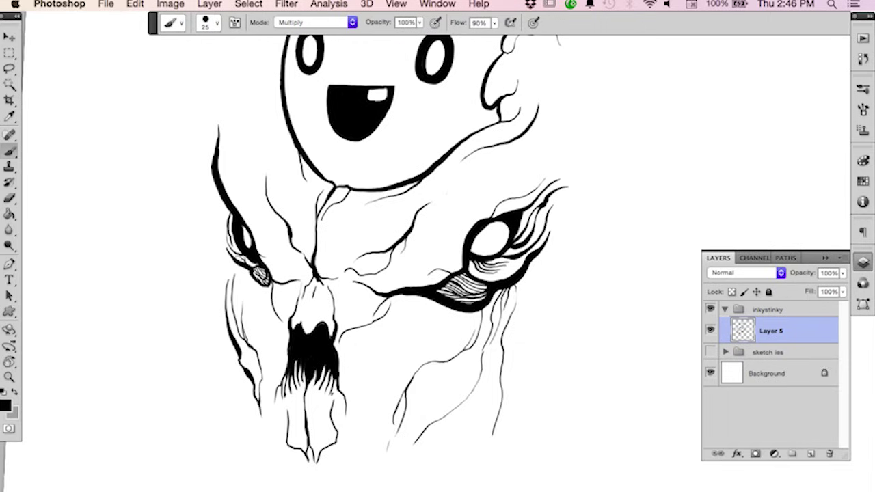
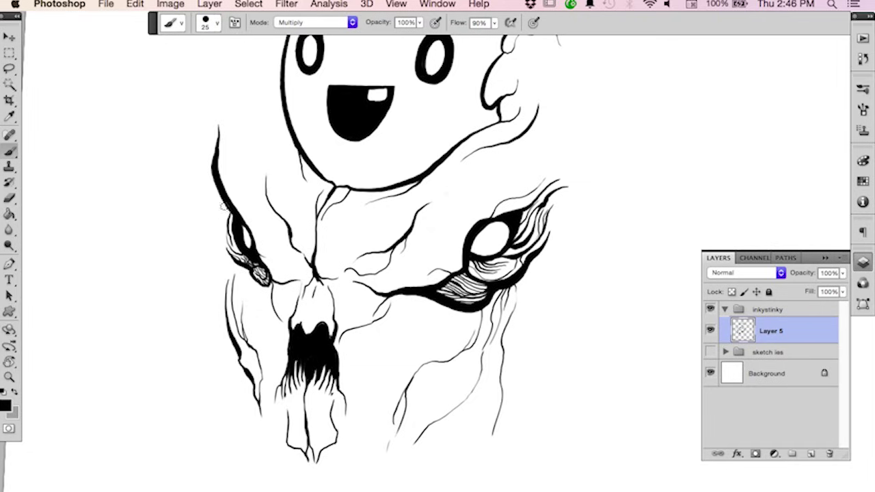
pyautogui.moveTo(217, 191); pyautogui.dragTo(227, 217)
# Thicken the forehead wrinkles on both sides into tapered black shapes and add thin lines beside the central crease.
pyautogui.press('r')
pyautogui.moveTo(560, 200)
pyautogui.mouseDown()
pyautogui.moveTo(570, 342)
pyautogui.moveTo(536, 384)
pyautogui.mouseUp()
pyautogui.press('b')
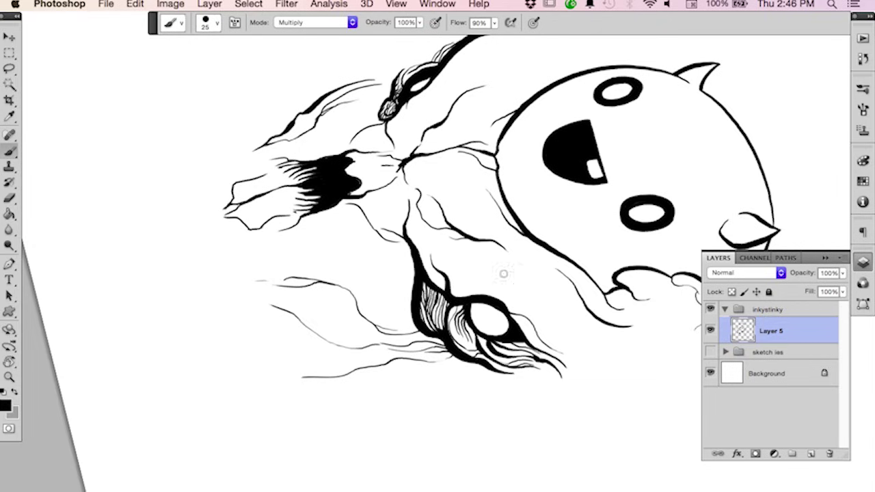
pyautogui.press('r')
pyautogui.moveTo(536, 226)
pyautogui.mouseDown()
pyautogui.moveTo(586, 201)
pyautogui.moveTo(419, 123)
pyautogui.moveTo(404, 130)
pyautogui.moveTo(415, 130)
pyautogui.mouseUp()
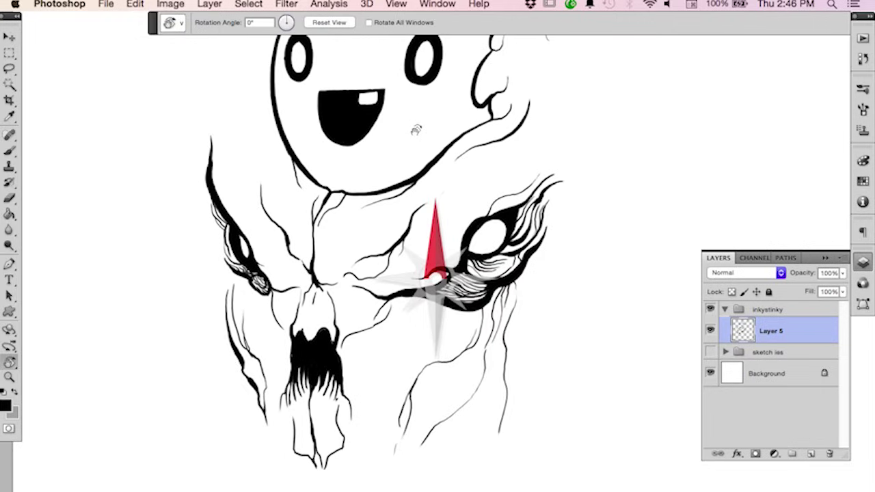
pyautogui.press('space')
pyautogui.moveTo(480, 212); pyautogui.dragTo(574, 260)
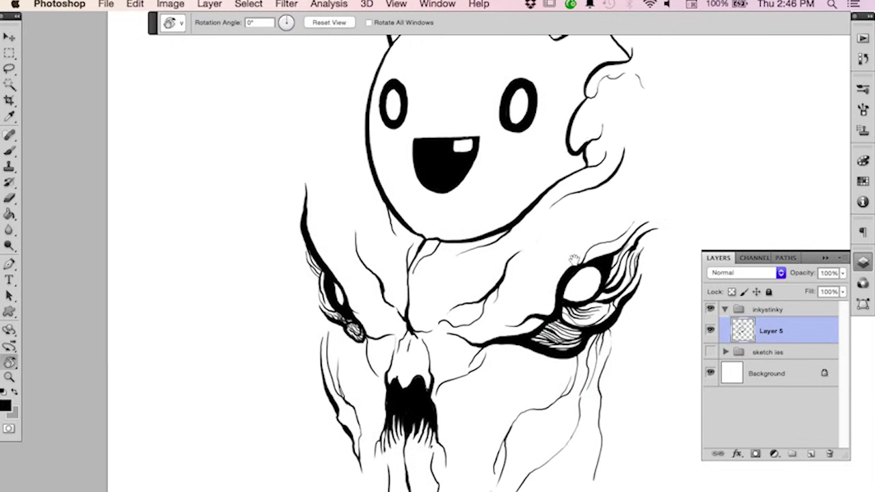
pyautogui.press('b')
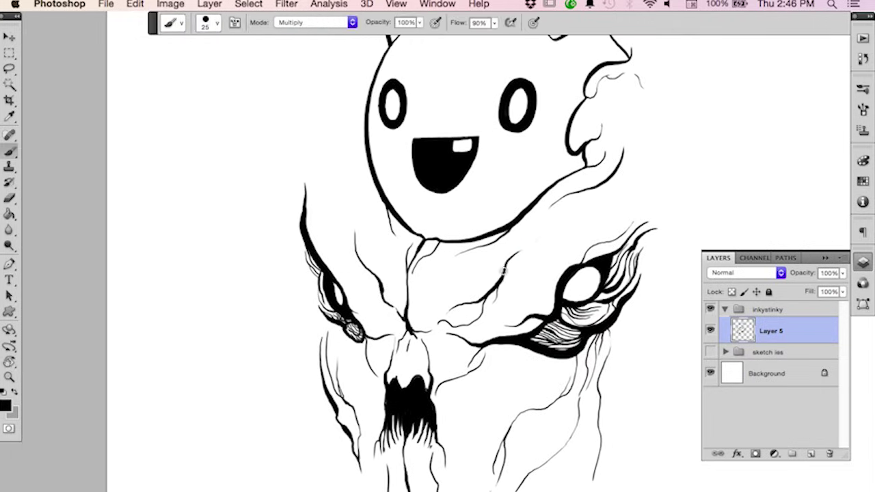
pyautogui.moveTo(503, 272)
pyautogui.mouseDown()
pyautogui.moveTo(472, 301)
pyautogui.moveTo(449, 305)
pyautogui.moveTo(483, 296)
pyautogui.moveTo(495, 282)
pyautogui.moveTo(482, 297)
pyautogui.moveTo(511, 256)
pyautogui.moveTo(548, 229)
pyautogui.moveTo(473, 305)
pyautogui.mouseUp()
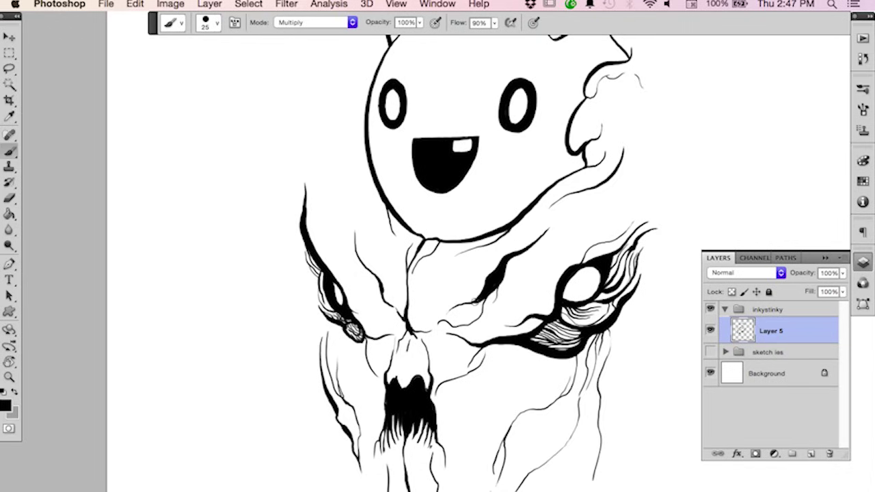
pyautogui.moveTo(344, 207)
pyautogui.mouseDown()
pyautogui.moveTo(361, 260)
pyautogui.moveTo(383, 280)
pyautogui.mouseUp()
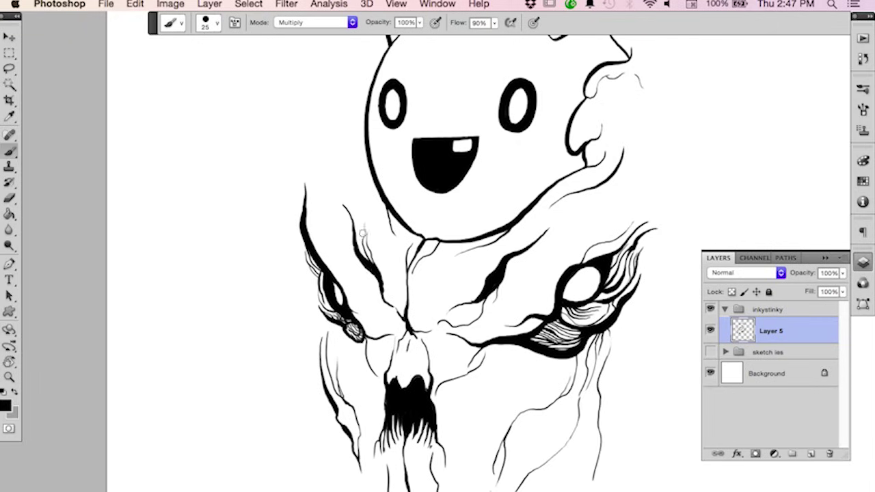
pyautogui.press('super+z')
pyautogui.moveTo(507, 243); pyautogui.dragTo(488, 287)
pyautogui.moveTo(432, 264); pyautogui.dragTo(412, 335)
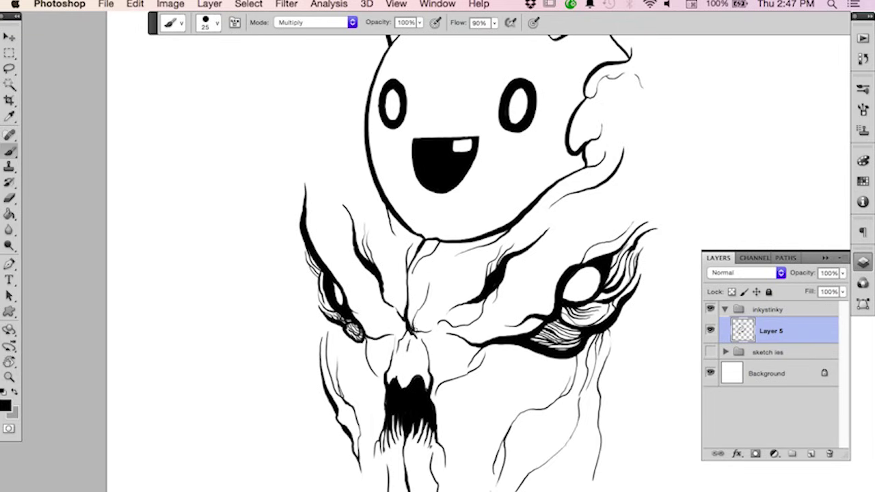
pyautogui.moveTo(432, 276); pyautogui.dragTo(439, 255)
# Show the sketch group again and ink thin curved wrinkles beneath both of the lower creature's eyes.
pyautogui.click(711, 352)
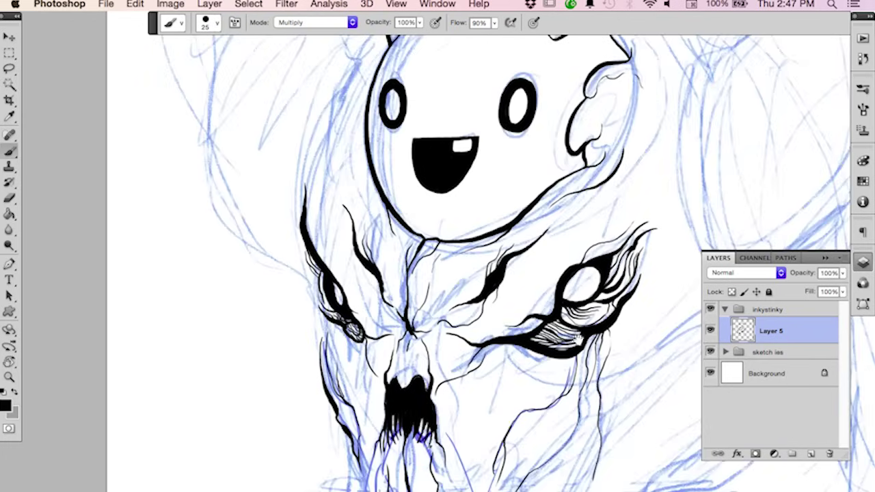
pyautogui.scroll(-5, 594, 366)
pyautogui.moveTo(482, 231); pyautogui.dragTo(485, 233)
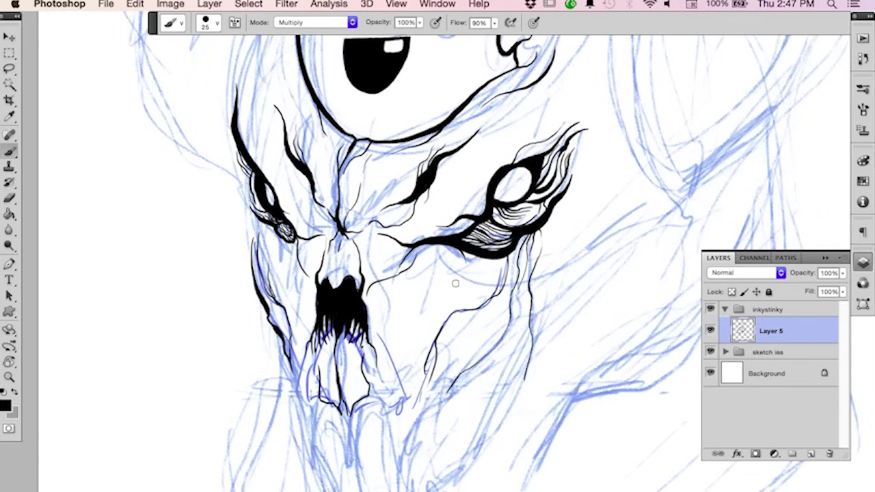
pyautogui.press('super+z')
pyautogui.press('super+z')
pyautogui.moveTo(443, 243)
pyautogui.mouseDown()
pyautogui.moveTo(473, 264)
pyautogui.moveTo(505, 259)
pyautogui.moveTo(470, 268)
pyautogui.moveTo(454, 257)
pyautogui.mouseUp()
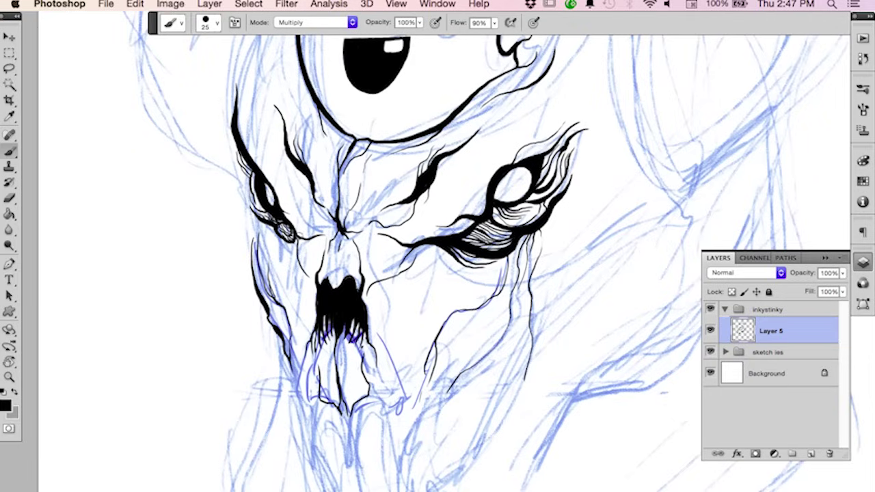
pyautogui.moveTo(267, 241)
pyautogui.mouseDown()
pyautogui.moveTo(294, 244)
pyautogui.moveTo(287, 257)
pyautogui.mouseUp()
pyautogui.moveTo(394, 292)
pyautogui.mouseDown()
pyautogui.moveTo(436, 261)
pyautogui.moveTo(443, 245)
pyautogui.mouseUp()
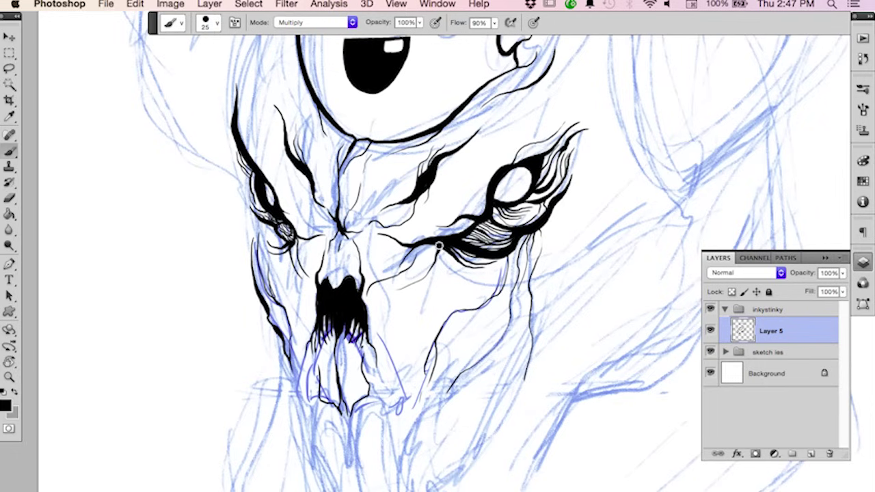
# Ink thin curved contours hugging both sides of the round head, from its lower edge up along the sketch.
pyautogui.moveTo(600, 132); pyautogui.dragTo(533, 254)
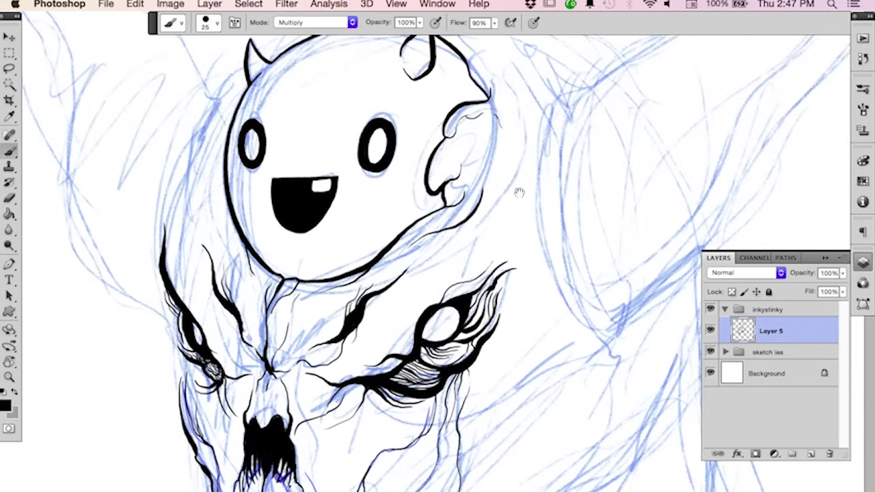
pyautogui.moveTo(519, 212); pyautogui.dragTo(557, 266)
pyautogui.moveTo(564, 174)
pyautogui.mouseDown()
pyautogui.moveTo(559, 219)
pyautogui.moveTo(519, 260)
pyautogui.mouseUp()
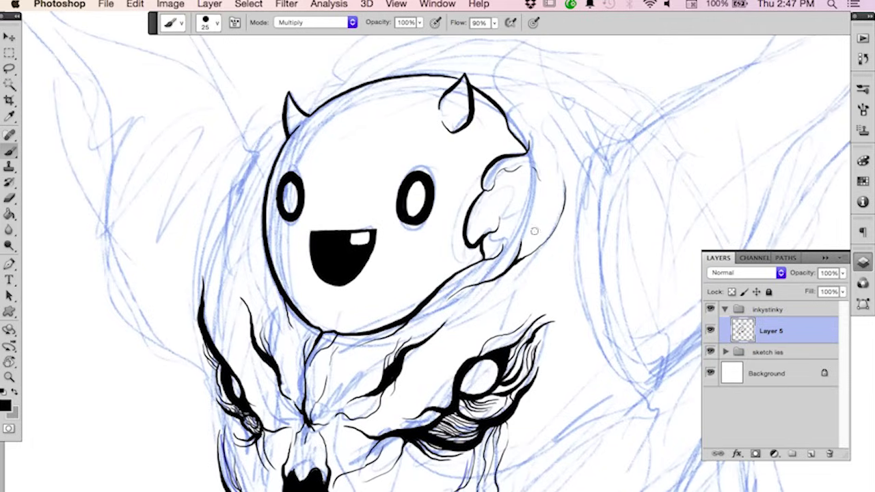
pyautogui.moveTo(252, 203); pyautogui.dragTo(252, 242)
pyautogui.moveTo(254, 198)
pyautogui.mouseDown()
pyautogui.moveTo(272, 167)
pyautogui.moveTo(250, 184)
pyautogui.mouseUp()
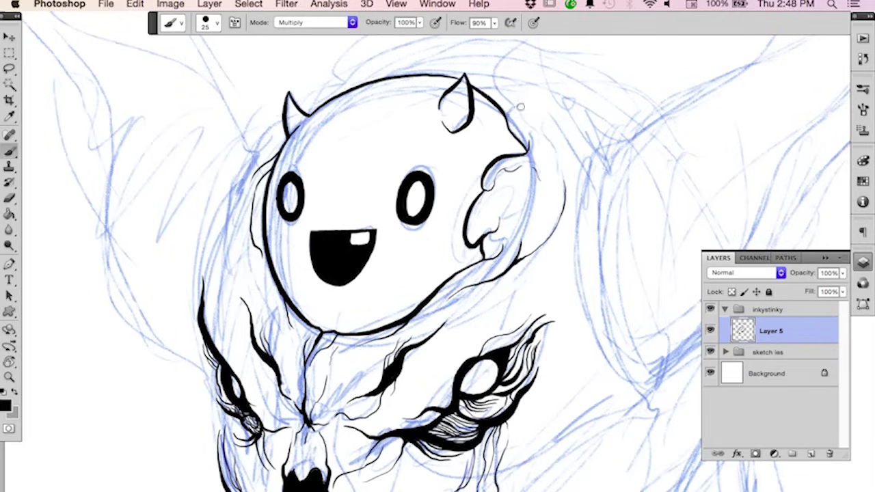
# Ink outer tapered contours curving down from beside both horns, thickening the line beyond the round head's cracked side.
pyautogui.moveTo(559, 103); pyautogui.dragTo(506, 150)
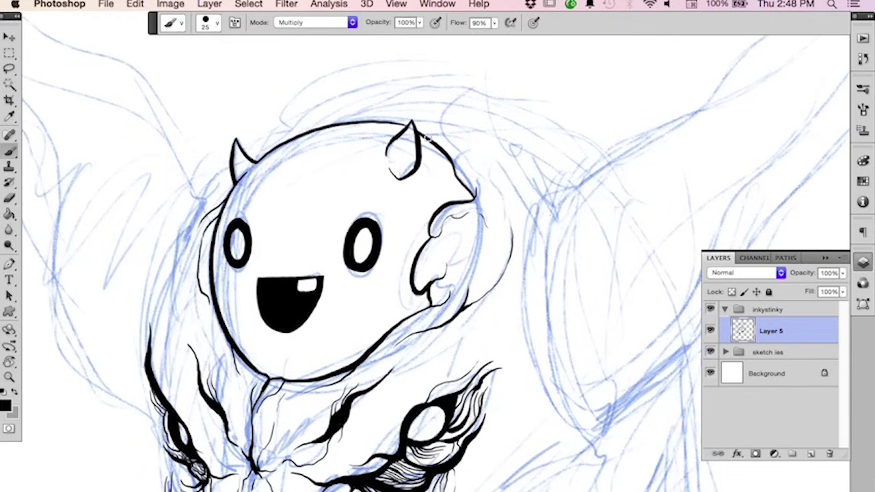
pyautogui.moveTo(425, 137)
pyautogui.mouseDown()
pyautogui.moveTo(469, 154)
pyautogui.moveTo(494, 199)
pyautogui.moveTo(484, 162)
pyautogui.moveTo(478, 157)
pyautogui.moveTo(523, 235)
pyautogui.mouseUp()
pyautogui.moveTo(236, 176)
pyautogui.mouseDown()
pyautogui.moveTo(190, 212)
pyautogui.moveTo(173, 253)
pyautogui.mouseUp()
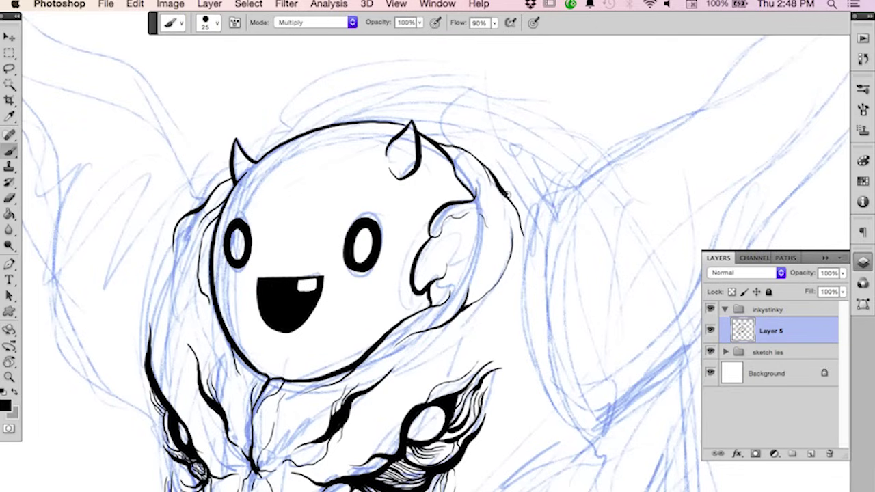
pyautogui.moveTo(507, 195); pyautogui.dragTo(532, 266)
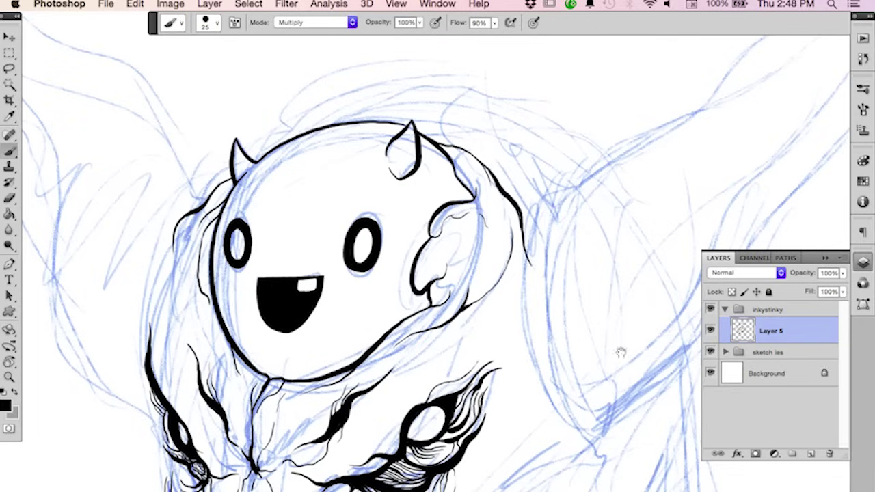
# Review the whole inked drawing with the sketch group hidden, and show the group again.
pyautogui.moveTo(621, 352); pyautogui.dragTo(555, 185)
pyautogui.press('z')
pyautogui.moveTo(523, 312); pyautogui.dragTo(405, 309)
pyautogui.click(710, 352)
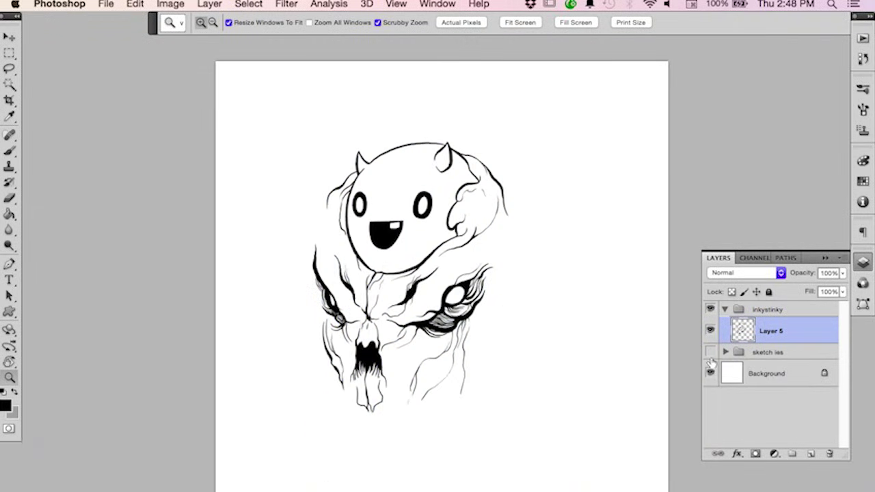
pyautogui.click(711, 352)
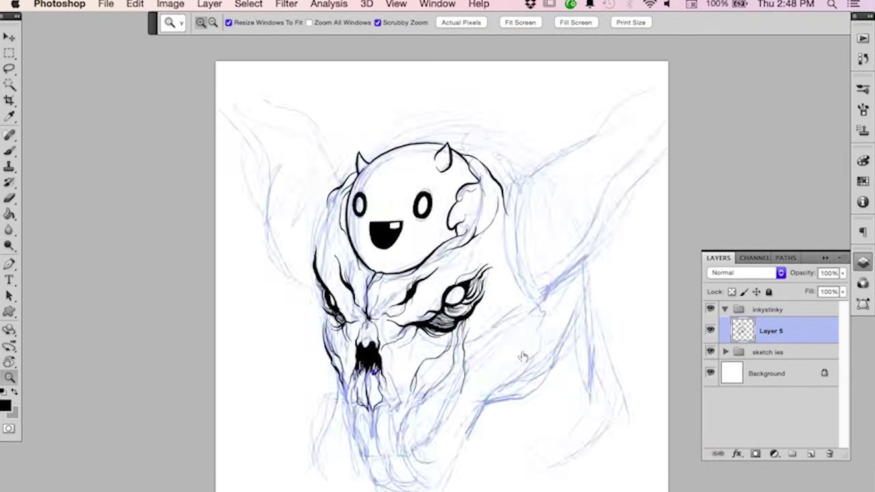
# Brush tapered black streaks at the lower end of the cheek line beneath the larger eye.
pyautogui.moveTo(485, 354)
pyautogui.mouseDown()
pyautogui.moveTo(522, 369)
pyautogui.moveTo(563, 242)
pyautogui.moveTo(453, 326)
pyautogui.mouseUp()
pyautogui.press('b')
pyautogui.moveTo(527, 234)
pyautogui.mouseDown()
pyautogui.moveTo(518, 268)
pyautogui.moveTo(484, 297)
pyautogui.mouseUp()
pyautogui.moveTo(524, 258); pyautogui.dragTo(489, 299)
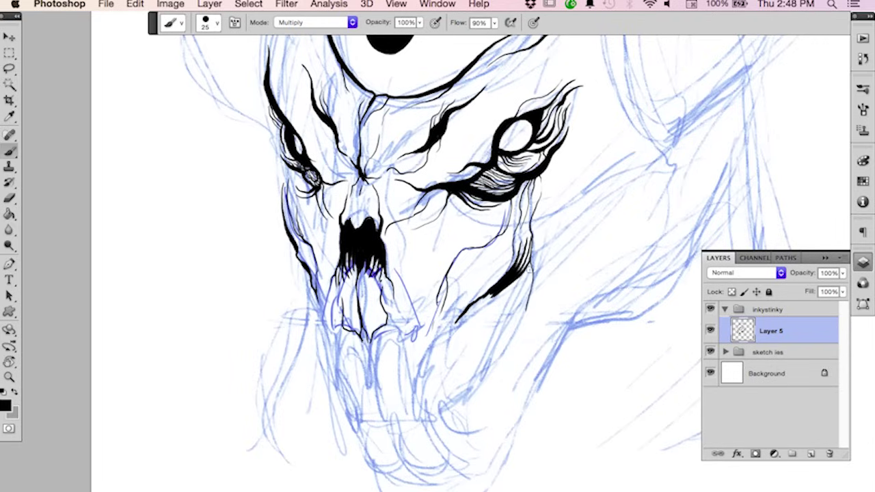
pyautogui.moveTo(524, 275); pyautogui.dragTo(483, 306)
# Outline the long cheek hollow beside the jaw, fill it solid black and feather its lower end with curved strokes.
pyautogui.moveTo(525, 279)
pyautogui.mouseDown()
pyautogui.moveTo(477, 321)
pyautogui.moveTo(506, 306)
pyautogui.moveTo(487, 369)
pyautogui.moveTo(464, 397)
pyautogui.mouseUp()
pyautogui.moveTo(472, 305); pyautogui.dragTo(424, 405)
pyautogui.moveTo(498, 298)
pyautogui.mouseDown()
pyautogui.moveTo(479, 358)
pyautogui.moveTo(510, 290)
pyautogui.moveTo(468, 389)
pyautogui.moveTo(453, 363)
pyautogui.mouseUp()
pyautogui.moveTo(482, 314)
pyautogui.mouseDown()
pyautogui.moveTo(448, 347)
pyautogui.moveTo(452, 338)
pyautogui.moveTo(441, 387)
pyautogui.mouseUp()
pyautogui.moveTo(473, 334)
pyautogui.mouseDown()
pyautogui.moveTo(452, 387)
pyautogui.moveTo(469, 371)
pyautogui.moveTo(440, 415)
pyautogui.moveTo(488, 414)
pyautogui.moveTo(467, 426)
pyautogui.moveTo(430, 399)
pyautogui.moveTo(452, 425)
pyautogui.moveTo(445, 418)
pyautogui.moveTo(470, 424)
pyautogui.mouseUp()
pyautogui.moveTo(506, 373); pyautogui.dragTo(455, 424)
pyautogui.moveTo(499, 355); pyautogui.dragTo(456, 417)
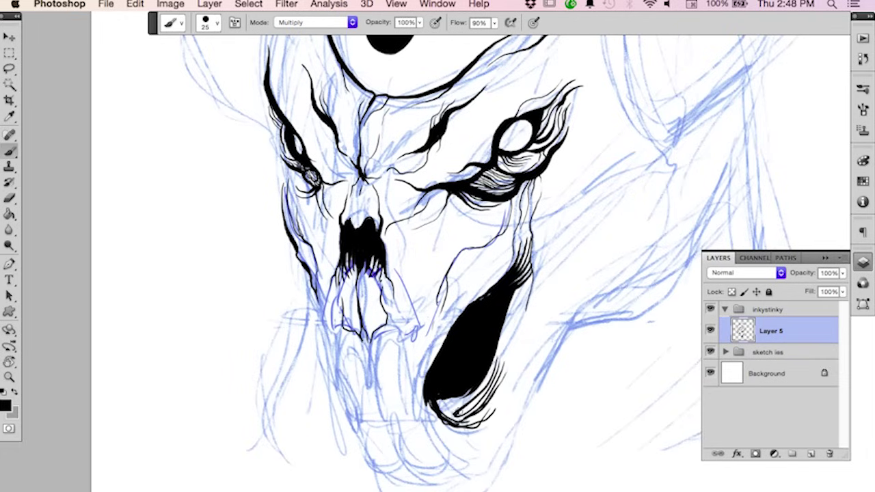
pyautogui.moveTo(480, 384)
pyautogui.mouseDown()
pyautogui.moveTo(454, 410)
pyautogui.moveTo(446, 406)
pyautogui.moveTo(477, 382)
pyautogui.moveTo(469, 415)
pyautogui.mouseUp()
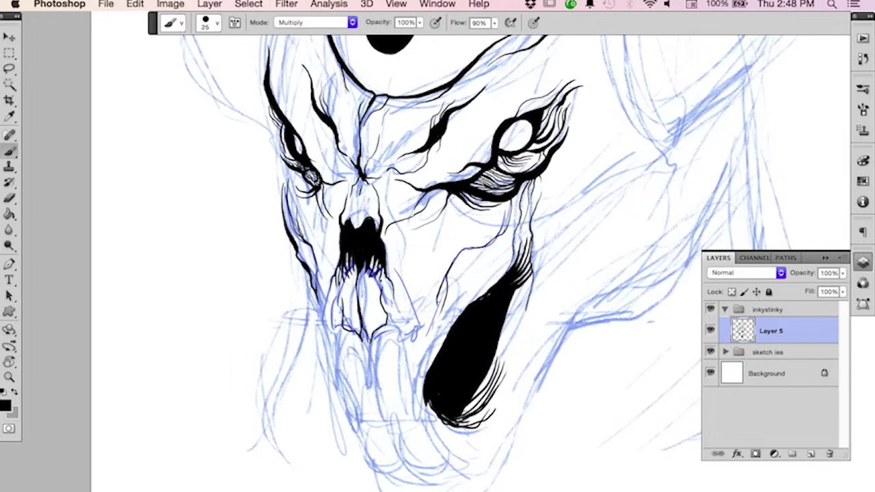
# Ink fine tapered strands along the black cheek hollow's outer edge and thicken them around its lower curve.
pyautogui.moveTo(505, 361)
pyautogui.mouseDown()
pyautogui.moveTo(490, 399)
pyautogui.moveTo(459, 420)
pyautogui.moveTo(443, 417)
pyautogui.moveTo(479, 410)
pyautogui.moveTo(501, 388)
pyautogui.moveTo(523, 307)
pyautogui.mouseUp()
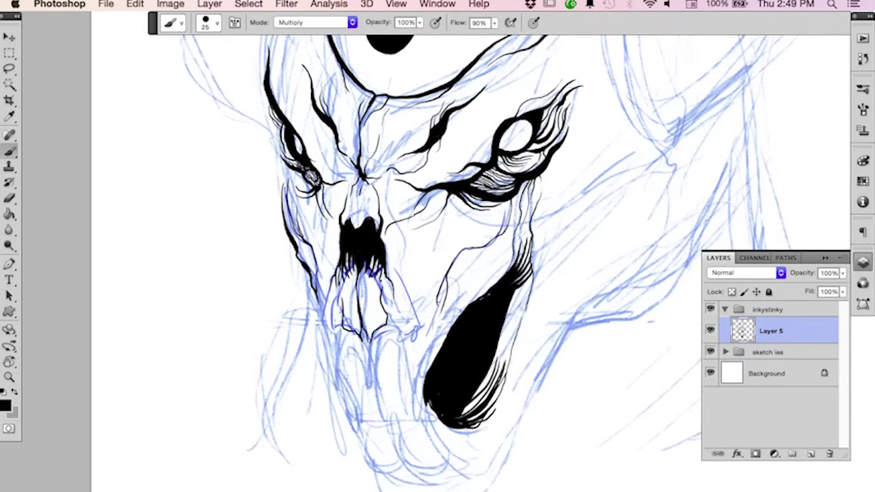
pyautogui.press('super+z')
pyautogui.moveTo(531, 277); pyautogui.dragTo(497, 360)
pyautogui.moveTo(533, 282); pyautogui.dragTo(497, 358)
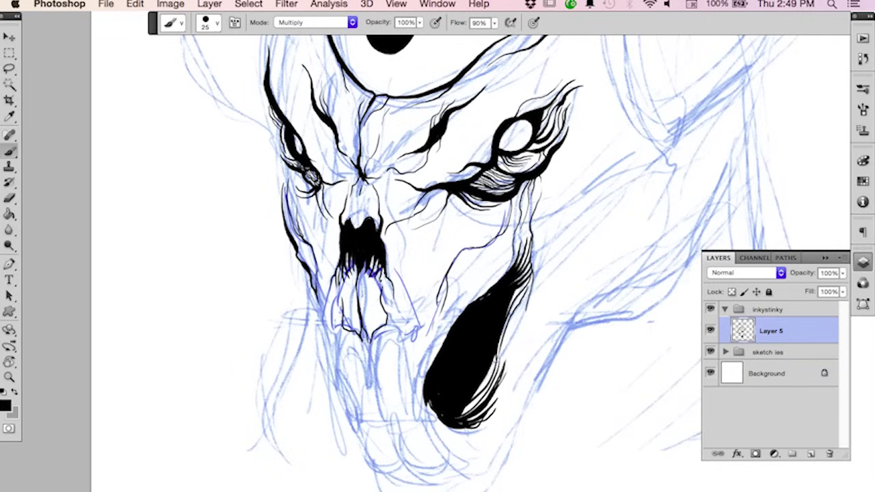
pyautogui.moveTo(518, 315); pyautogui.dragTo(493, 402)
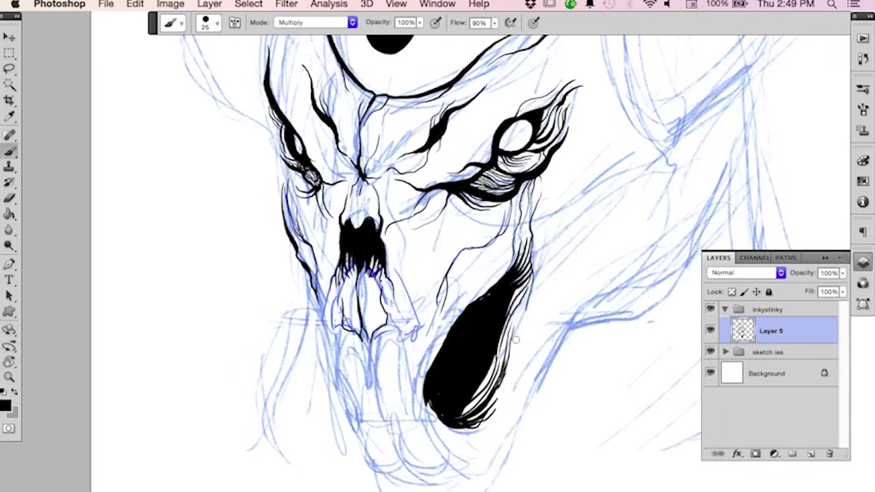
pyautogui.moveTo(520, 335); pyautogui.dragTo(479, 415)
pyautogui.moveTo(509, 391); pyautogui.dragTo(466, 429)
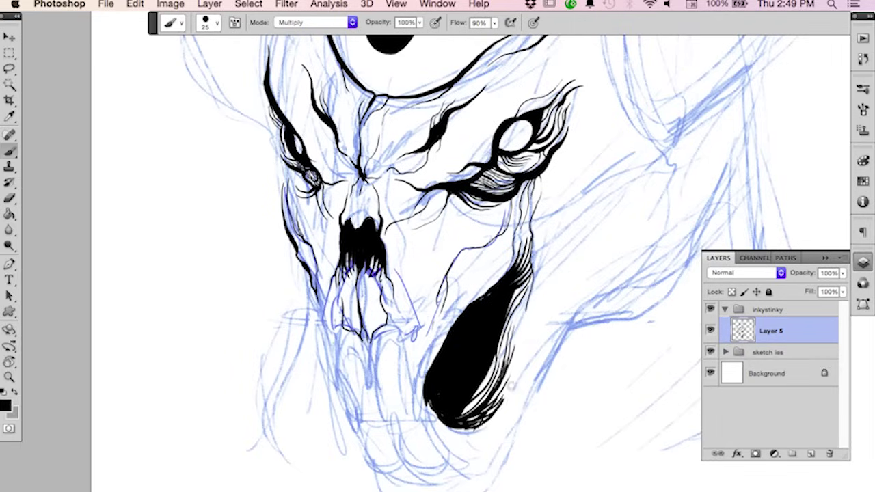
pyautogui.moveTo(499, 405)
pyautogui.mouseDown()
pyautogui.moveTo(465, 420)
pyautogui.moveTo(490, 406)
pyautogui.mouseUp()
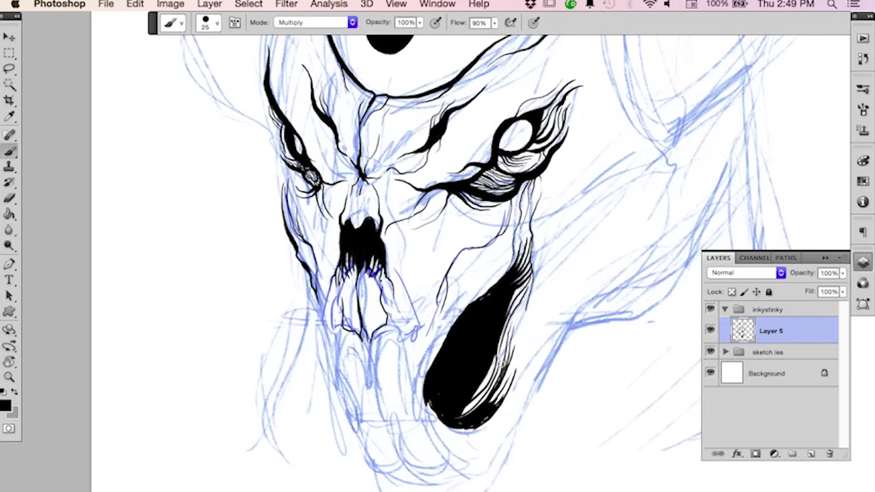
# Smooth the black cheek hollow's edges and ink thin contour lines down both sides of the upper gum.
pyautogui.moveTo(493, 358)
pyautogui.mouseDown()
pyautogui.moveTo(469, 396)
pyautogui.moveTo(493, 358)
pyautogui.moveTo(488, 417)
pyautogui.moveTo(460, 420)
pyautogui.moveTo(428, 395)
pyautogui.moveTo(441, 415)
pyautogui.mouseUp()
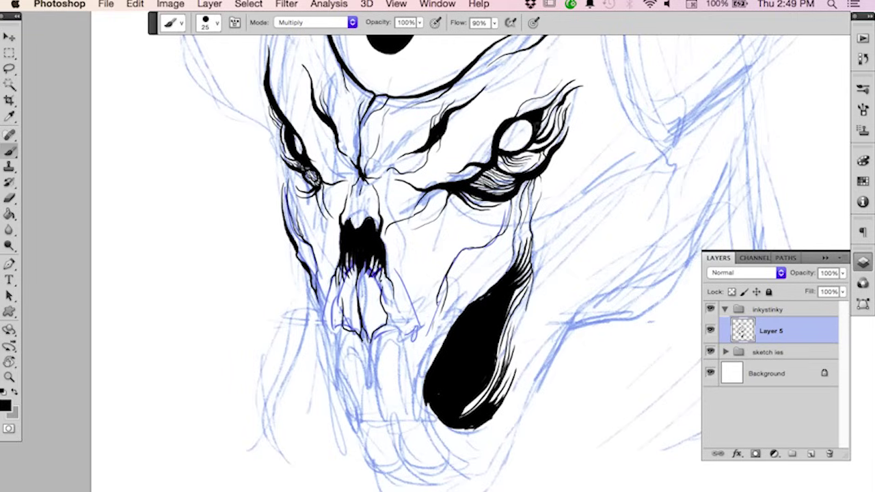
pyautogui.moveTo(505, 323); pyautogui.dragTo(486, 269)
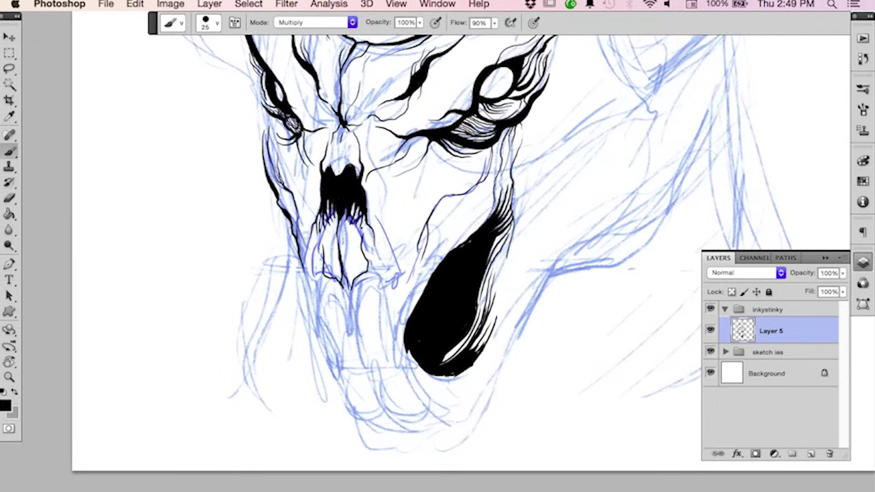
pyautogui.moveTo(312, 233); pyautogui.dragTo(305, 264)
pyautogui.moveTo(370, 214); pyautogui.dragTo(400, 278)
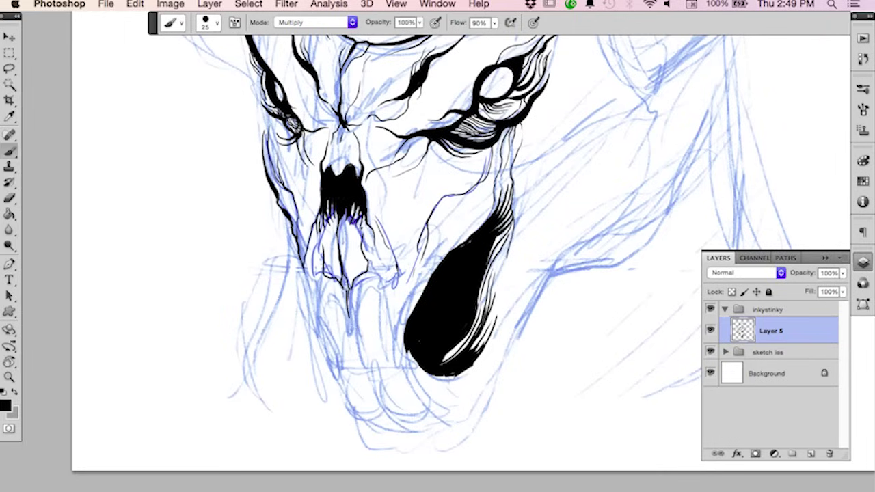
# Ink the two long pointed front fangs below the nose cavity and add fine strands to the gum above them.
pyautogui.moveTo(346, 286)
pyautogui.mouseDown()
pyautogui.moveTo(356, 351)
pyautogui.moveTo(379, 376)
pyautogui.moveTo(382, 292)
pyautogui.mouseUp()
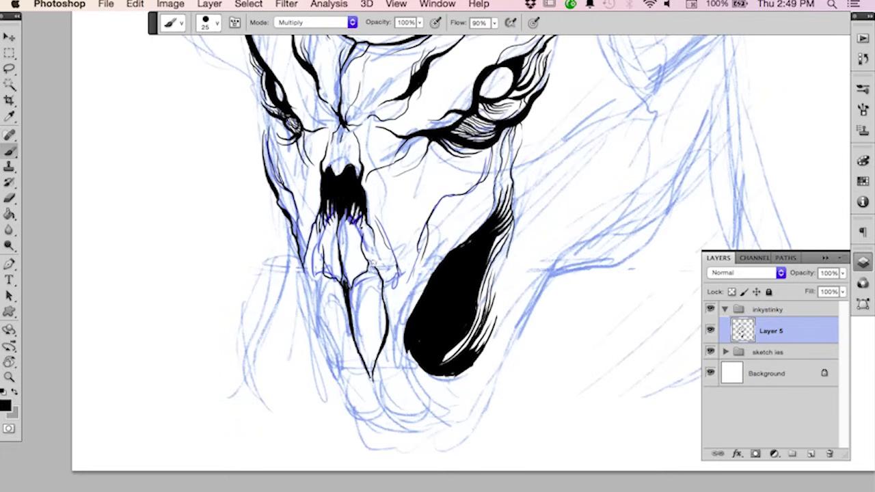
pyautogui.moveTo(316, 274)
pyautogui.mouseDown()
pyautogui.moveTo(324, 324)
pyautogui.moveTo(352, 377)
pyautogui.moveTo(348, 306)
pyautogui.mouseUp()
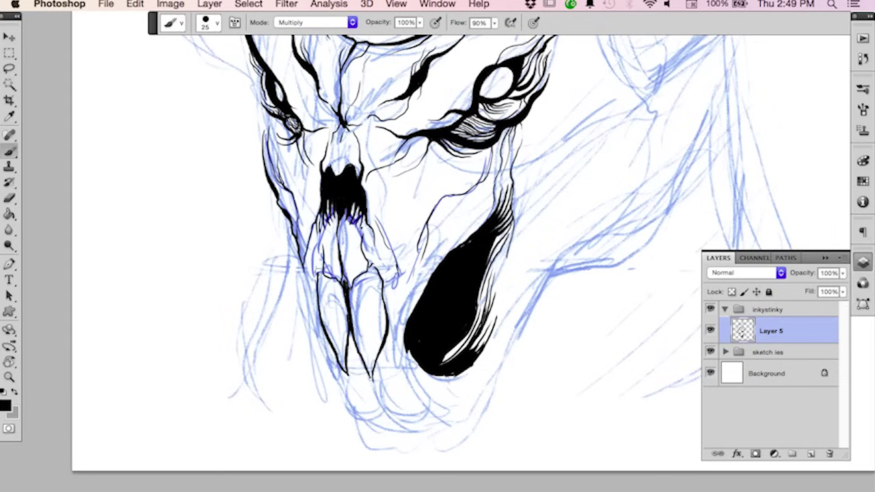
pyautogui.moveTo(318, 273)
pyautogui.mouseDown()
pyautogui.moveTo(369, 288)
pyautogui.moveTo(384, 324)
pyautogui.moveTo(368, 250)
pyautogui.moveTo(383, 271)
pyautogui.moveTo(381, 255)
pyautogui.moveTo(392, 270)
pyautogui.moveTo(385, 315)
pyautogui.mouseUp()
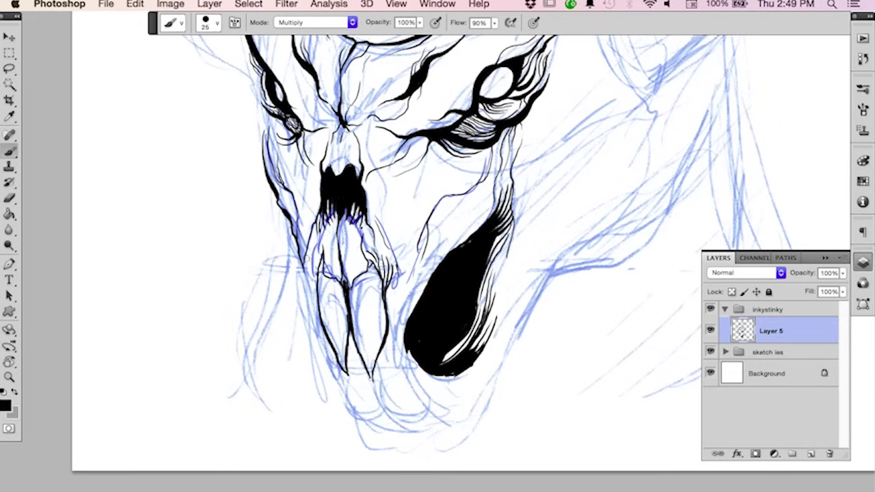
# Ink the jaw contour on the smaller eye's side, running down beside the front fang and thickened along its length.
pyautogui.moveTo(312, 257); pyautogui.dragTo(315, 289)
pyautogui.moveTo(301, 258); pyautogui.dragTo(322, 344)
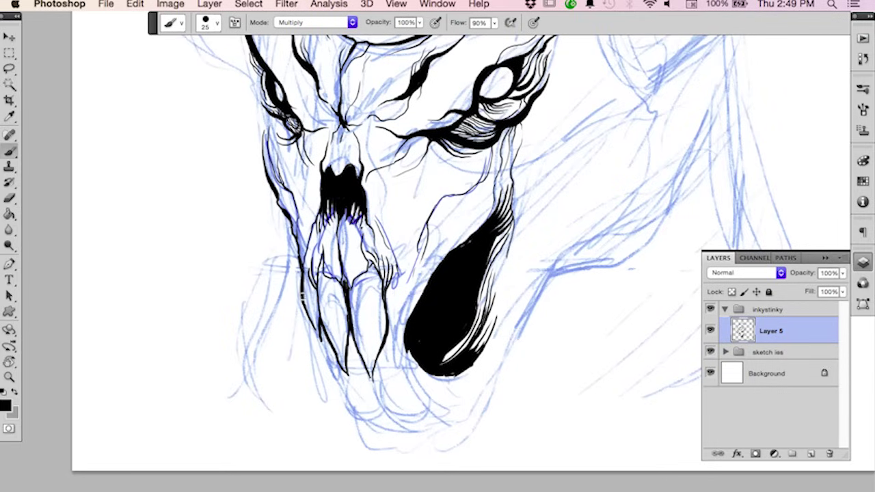
pyautogui.moveTo(303, 297)
pyautogui.mouseDown()
pyautogui.moveTo(322, 343)
pyautogui.moveTo(303, 306)
pyautogui.mouseUp()
# Ink the narrow side fang beside the cheek hollow, touch it up with the Eraser and Brush, and add gum strands above it.
pyautogui.moveTo(407, 256); pyautogui.dragTo(413, 316)
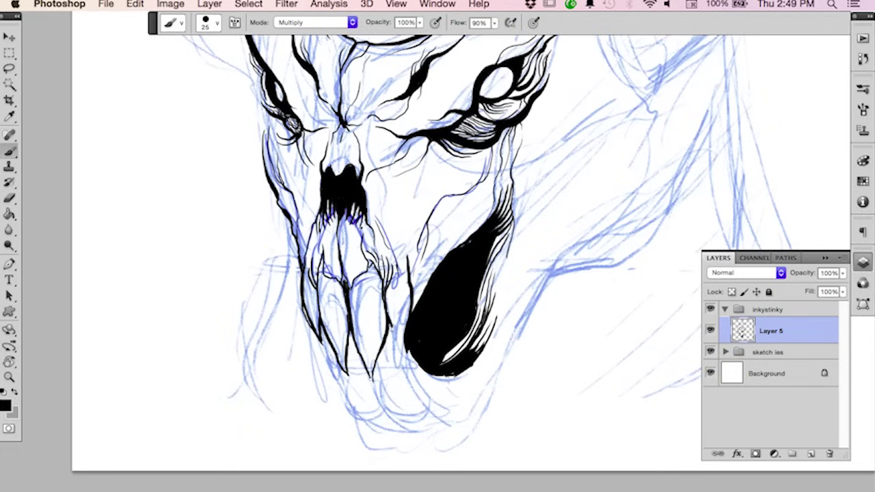
pyautogui.press('e')
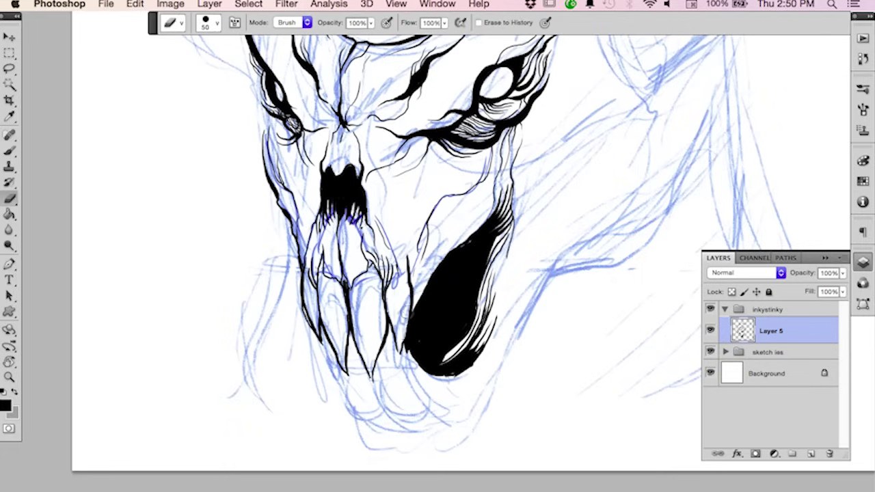
pyautogui.press('b')
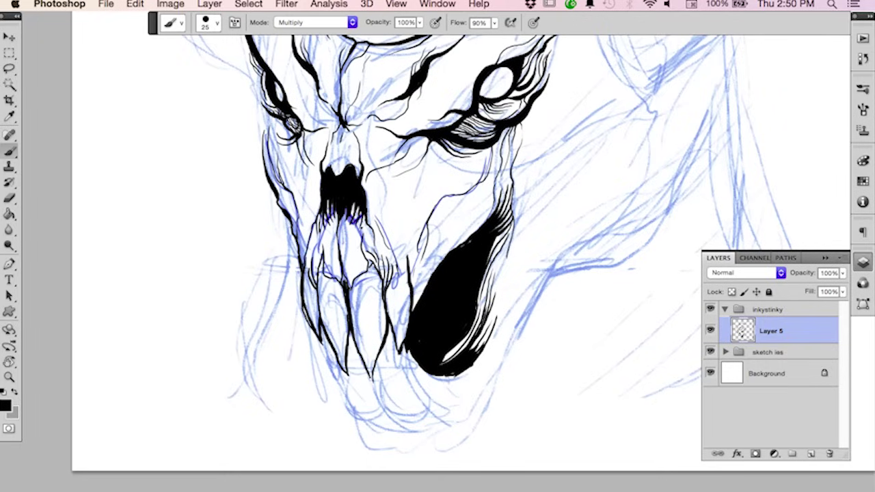
pyautogui.moveTo(388, 315); pyautogui.dragTo(399, 350)
pyautogui.moveTo(422, 258)
pyautogui.mouseDown()
pyautogui.moveTo(421, 298)
pyautogui.moveTo(416, 248)
pyautogui.moveTo(404, 252)
pyautogui.mouseUp()
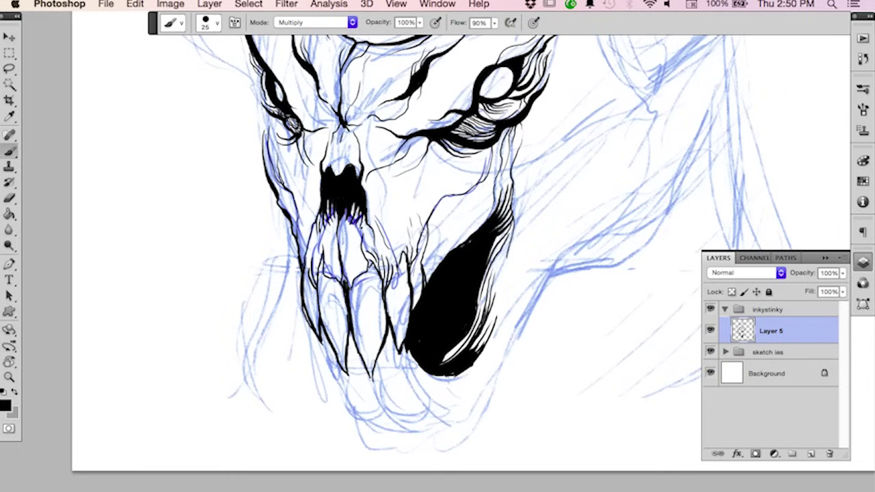
# Feather the upper inner edge of the black cheek hollow with fine tapered strands reaching onto the cheek.
pyautogui.moveTo(431, 214)
pyautogui.mouseDown()
pyautogui.moveTo(434, 204)
pyautogui.moveTo(453, 251)
pyautogui.moveTo(458, 245)
pyautogui.moveTo(426, 279)
pyautogui.mouseUp()
pyautogui.moveTo(471, 222); pyautogui.dragTo(428, 267)
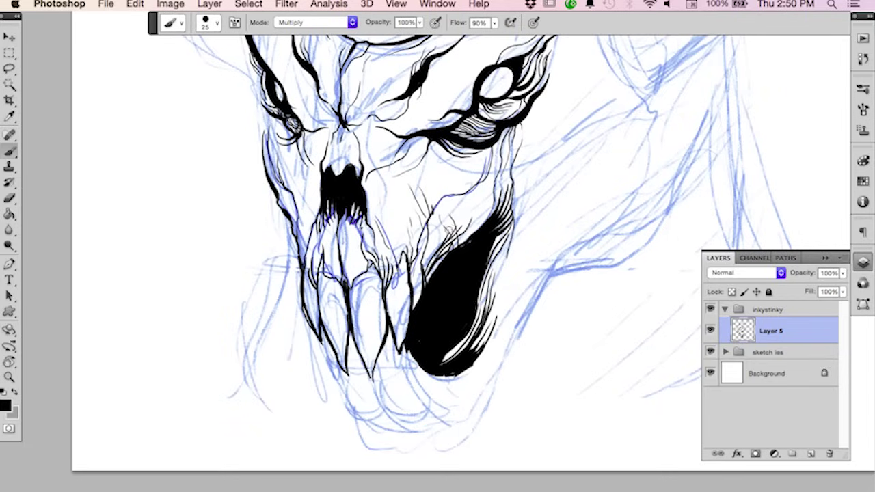
pyautogui.moveTo(447, 229)
pyautogui.mouseDown()
pyautogui.moveTo(426, 290)
pyautogui.moveTo(439, 256)
pyautogui.moveTo(480, 235)
pyautogui.moveTo(431, 275)
pyautogui.mouseUp()
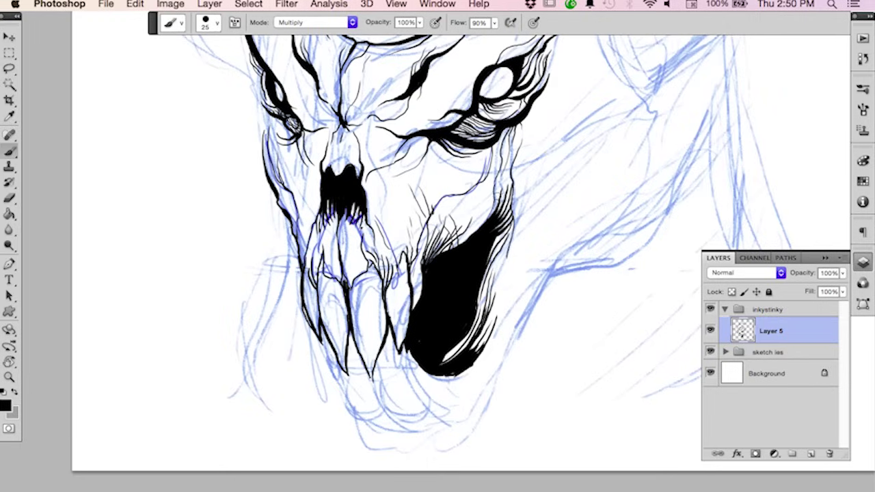
# Thicken the tips of the front fangs and trim them to sharp points with the Eraser.
pyautogui.moveTo(518, 311)
pyautogui.mouseDown()
pyautogui.moveTo(511, 243)
pyautogui.moveTo(508, 258)
pyautogui.mouseUp()
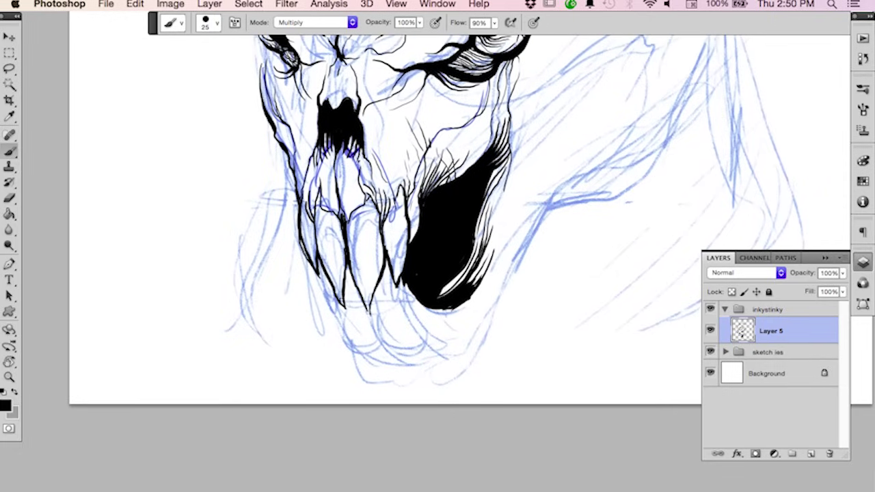
pyautogui.press('e')
pyautogui.press('b')
pyautogui.press('e')
pyautogui.press('b')
pyautogui.moveTo(360, 300); pyautogui.dragTo(369, 315)
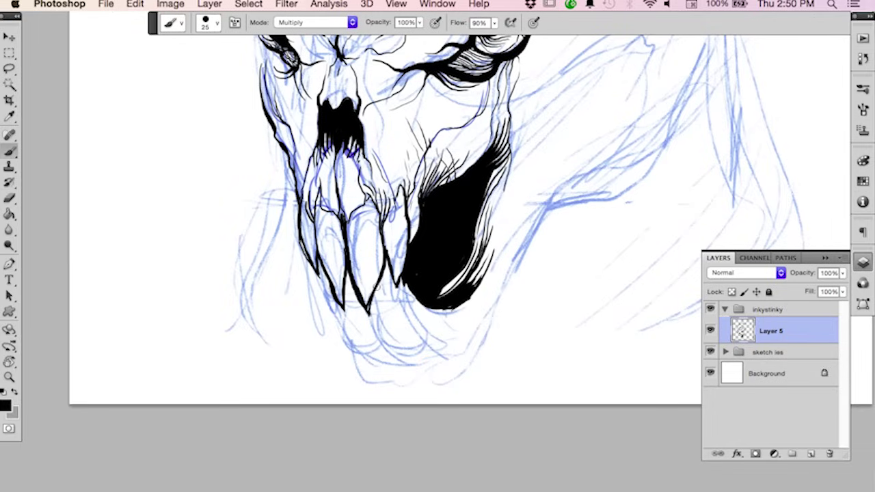
pyautogui.press('e')
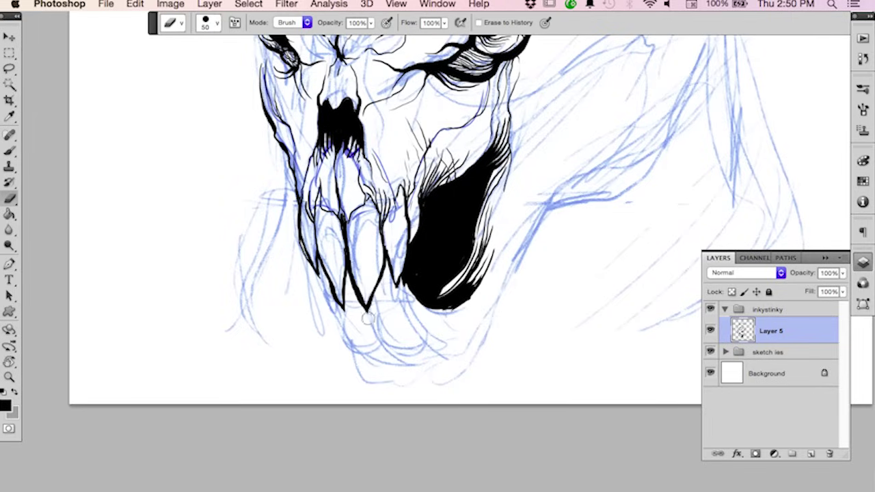
pyautogui.press('b')
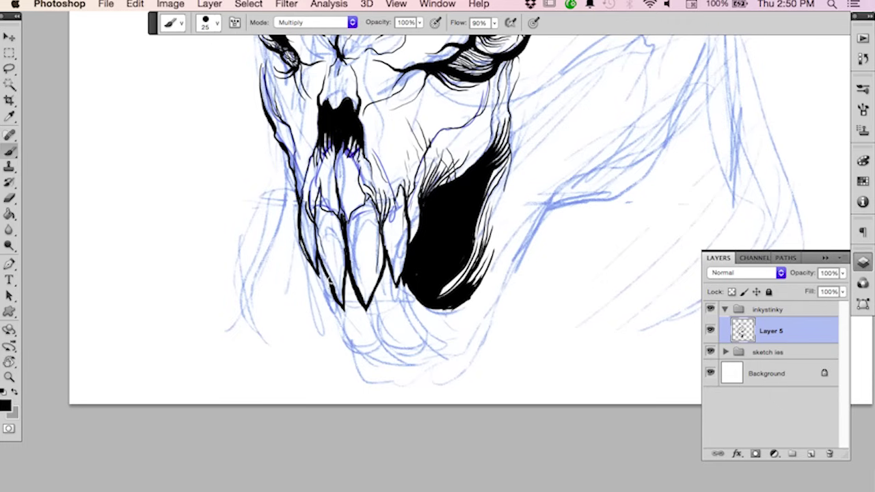
# Ink the head's outer contour from beside the small round head down to the smaller eye's brow, with tapered strands at its end.
pyautogui.moveTo(587, 41)
pyautogui.mouseDown()
pyautogui.moveTo(536, 242)
pyautogui.moveTo(548, 274)
pyautogui.mouseUp()
pyautogui.scroll(-3, 553, 253)
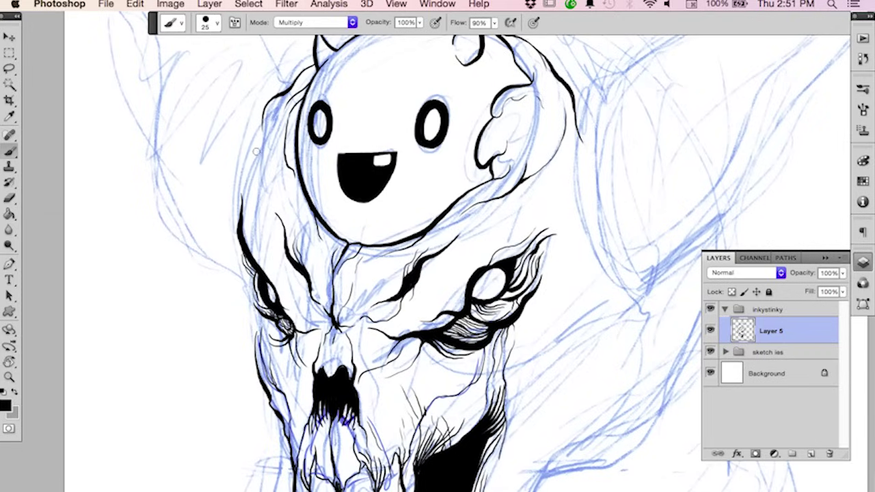
pyautogui.moveTo(261, 129)
pyautogui.mouseDown()
pyautogui.moveTo(240, 161)
pyautogui.moveTo(238, 220)
pyautogui.mouseUp()
pyautogui.moveTo(239, 166); pyautogui.dragTo(241, 229)
pyautogui.moveTo(228, 198); pyautogui.dragTo(238, 238)
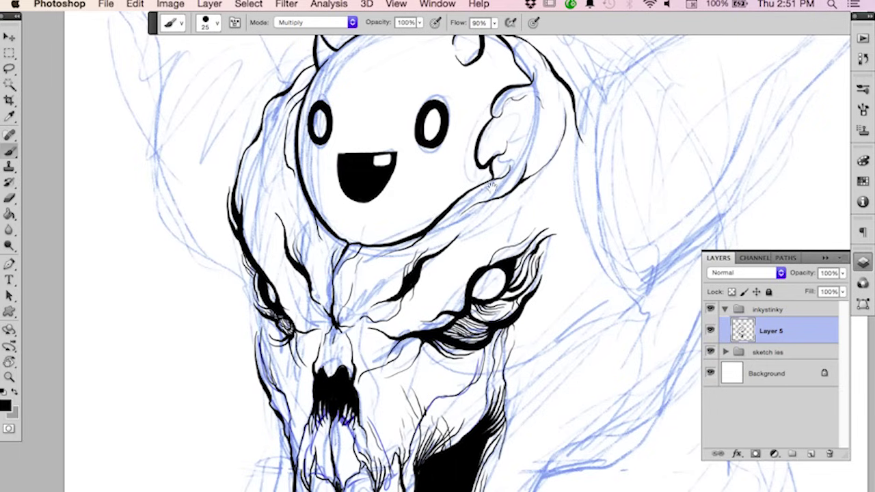
# Ink the long curved base line of the large horn beside the small round head and thicken its lower part.
pyautogui.moveTo(560, 278); pyautogui.dragTo(441, 329)
pyautogui.moveTo(482, 148)
pyautogui.mouseDown()
pyautogui.moveTo(477, 226)
pyautogui.moveTo(513, 333)
pyautogui.mouseUp()
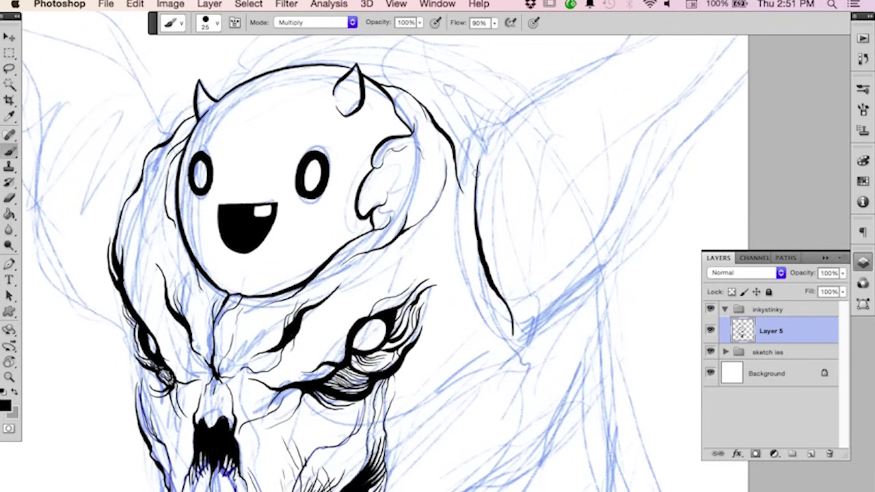
pyautogui.moveTo(476, 173)
pyautogui.mouseDown()
pyautogui.moveTo(483, 279)
pyautogui.moveTo(496, 324)
pyautogui.moveTo(514, 344)
pyautogui.mouseUp()
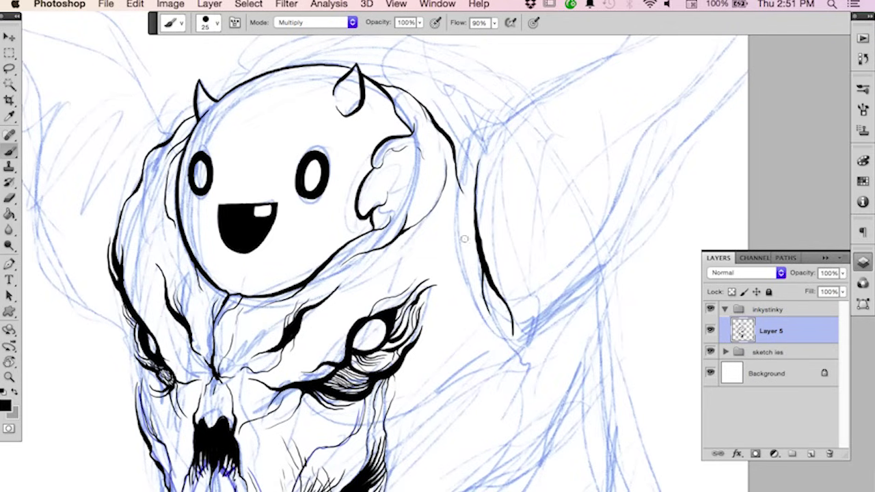
# Ink the contour from the cheek beneath the larger eye up to the horn's base and feather its corner with fine strands.
pyautogui.scroll(-5, 465, 239)
pyautogui.hscroll(3, 464, 239)
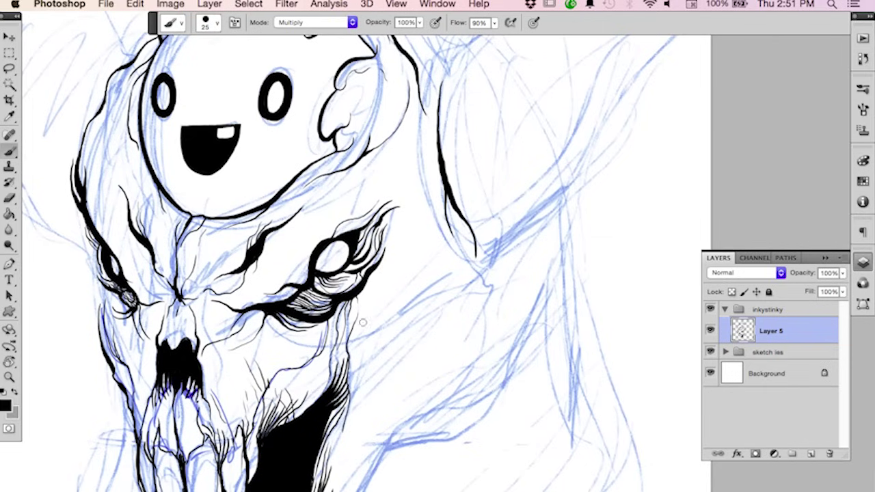
pyautogui.moveTo(376, 328)
pyautogui.mouseDown()
pyautogui.moveTo(409, 312)
pyautogui.moveTo(441, 276)
pyautogui.moveTo(472, 261)
pyautogui.mouseUp()
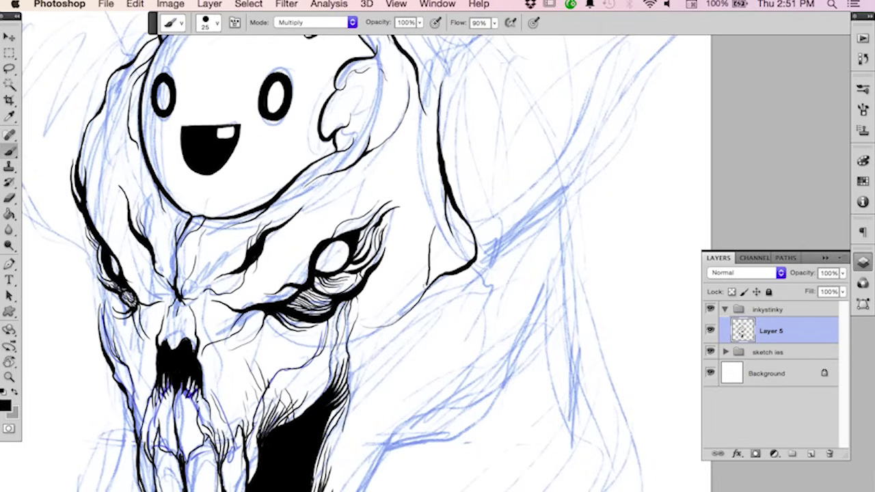
pyautogui.moveTo(435, 232)
pyautogui.mouseDown()
pyautogui.moveTo(434, 265)
pyautogui.moveTo(439, 242)
pyautogui.moveTo(433, 265)
pyautogui.moveTo(441, 255)
pyautogui.moveTo(429, 283)
pyautogui.mouseUp()
# Ink the face's outer contour beside the smaller eye and join it to the jaw line below.
pyautogui.moveTo(74, 227)
pyautogui.mouseDown()
pyautogui.moveTo(81, 266)
pyautogui.moveTo(97, 288)
pyautogui.mouseUp()
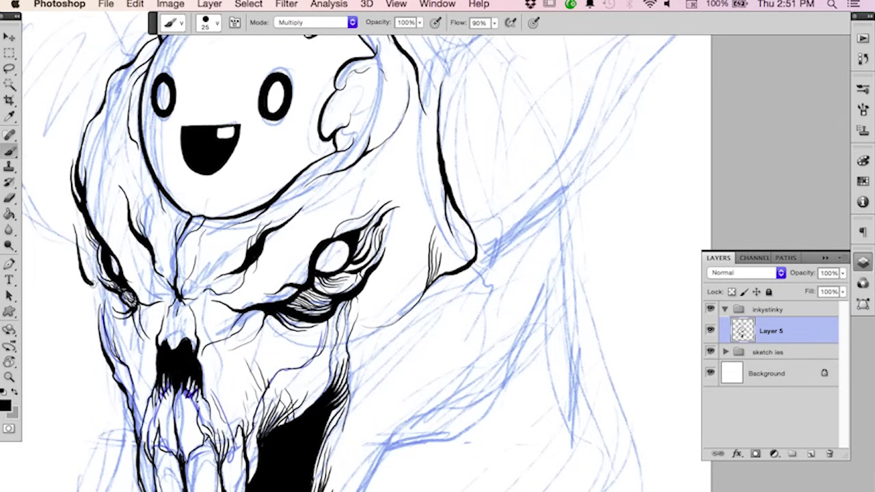
pyautogui.moveTo(256, 232); pyautogui.dragTo(451, 235)
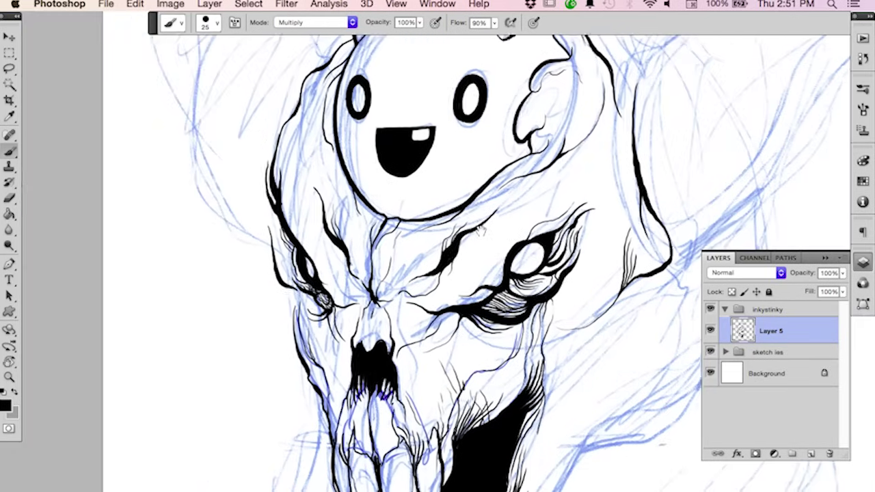
pyautogui.moveTo(280, 283); pyautogui.dragTo(297, 331)
pyautogui.press('e')
pyautogui.press('b')
pyautogui.moveTo(284, 290); pyautogui.dragTo(294, 345)
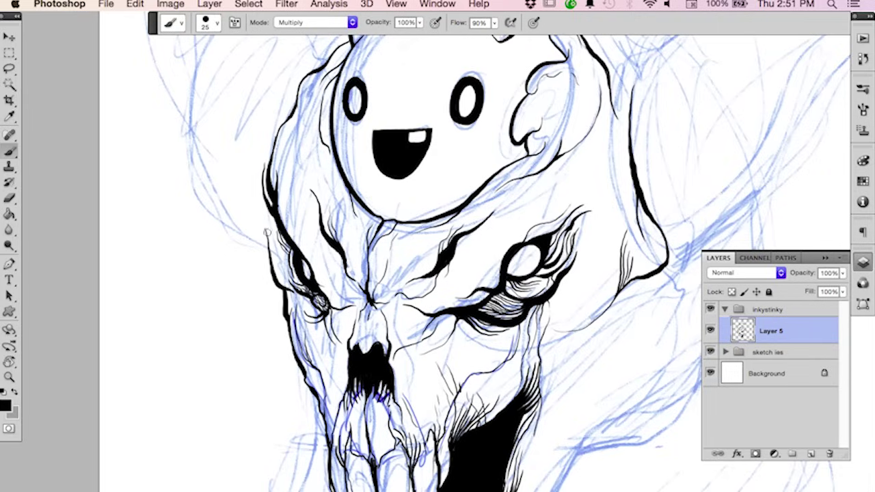
# Ink the bulging outer brow contour above the smaller eye, undo the stray stroke and add tapered strands inside it.
pyautogui.moveTo(266, 232)
pyautogui.mouseDown()
pyautogui.moveTo(262, 165)
pyautogui.moveTo(260, 174)
pyautogui.moveTo(276, 138)
pyautogui.moveTo(254, 202)
pyautogui.moveTo(274, 266)
pyautogui.mouseUp()
pyautogui.moveTo(263, 212); pyautogui.dragTo(281, 250)
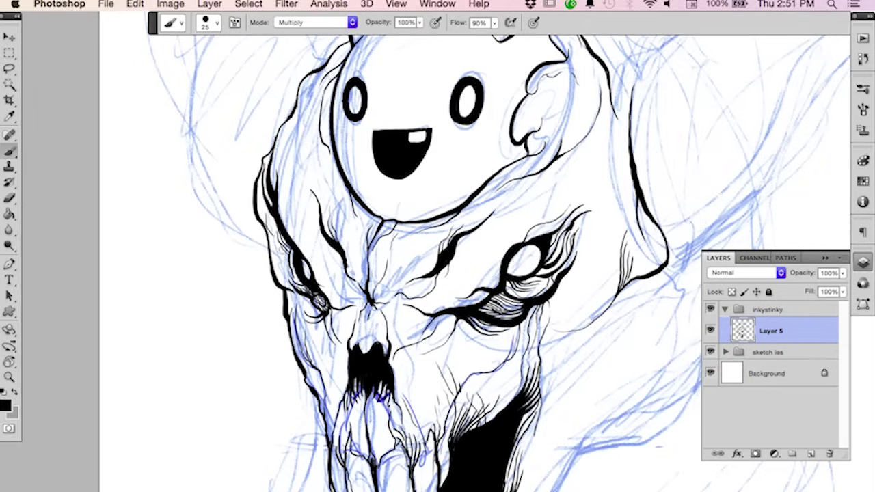
pyautogui.press('super+z')
pyautogui.moveTo(263, 205); pyautogui.dragTo(287, 266)
# Ink a short angled stroke at the upper end of the horn's base line to start its top edge.
pyautogui.moveTo(617, 321); pyautogui.dragTo(451, 413)
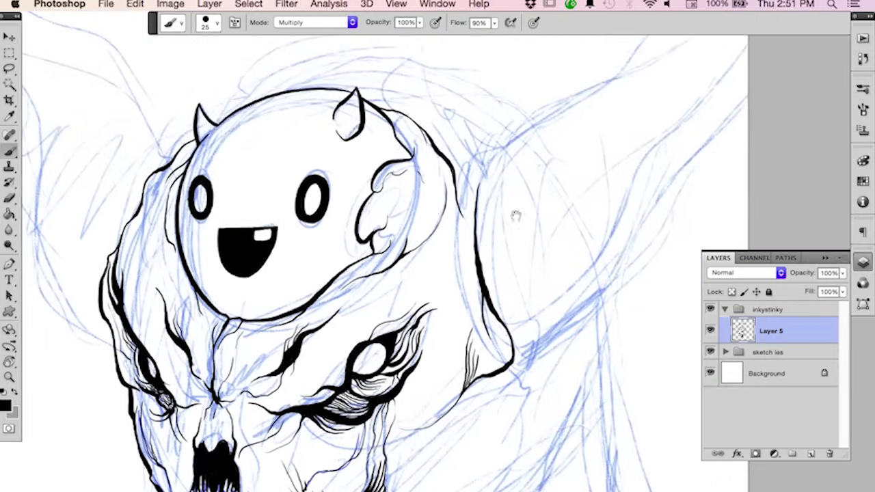
pyautogui.moveTo(516, 218); pyautogui.dragTo(514, 301)
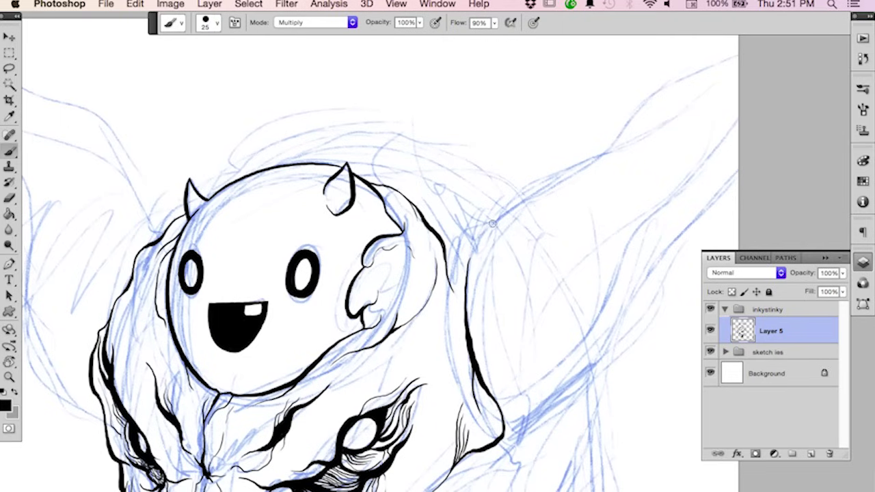
pyautogui.moveTo(469, 261)
pyautogui.mouseDown()
pyautogui.moveTo(473, 235)
pyautogui.moveTo(498, 208)
pyautogui.mouseUp()
# Ink the large horn's lower contour as one thick curved line from its base out to the canvas edge.
pyautogui.moveTo(587, 328); pyautogui.dragTo(504, 246)
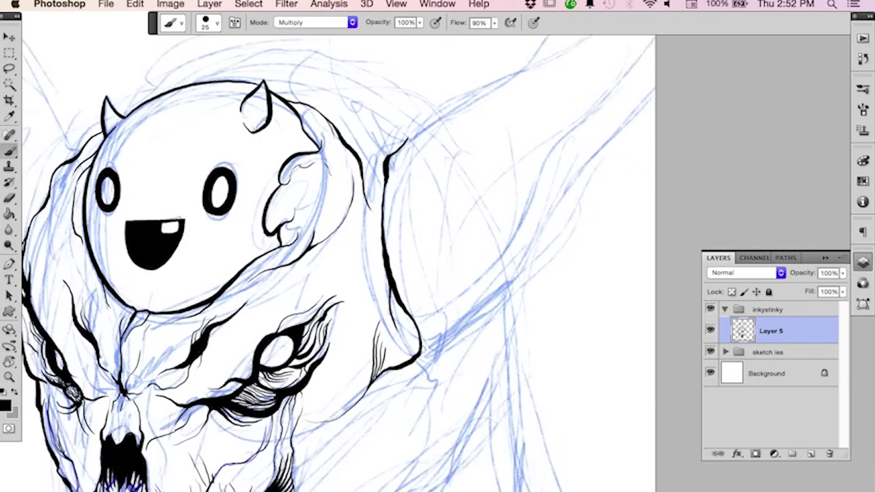
pyautogui.moveTo(424, 346); pyautogui.dragTo(462, 326)
pyautogui.moveTo(562, 256); pyautogui.dragTo(495, 358)
pyautogui.moveTo(105, 463); pyautogui.dragTo(522, 349)
pyautogui.hscroll(10, 521, 350)
pyautogui.scroll(2, 521, 350)
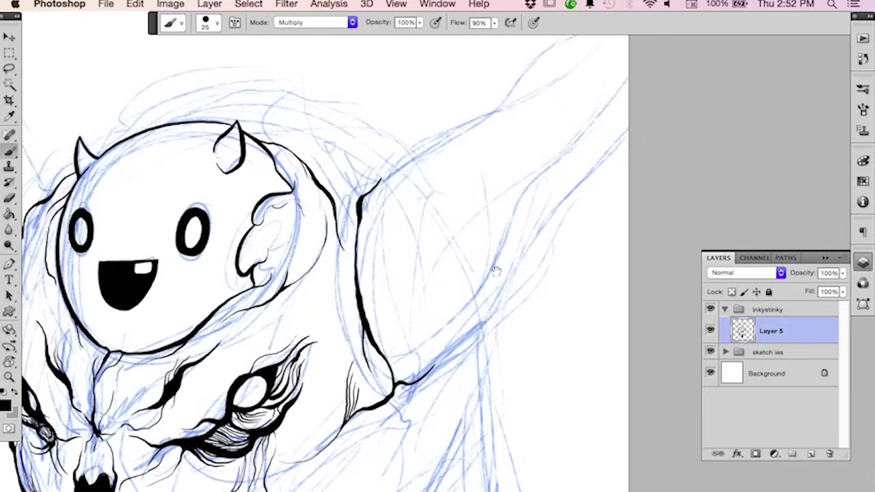
pyautogui.moveTo(651, 121)
pyautogui.mouseDown()
pyautogui.moveTo(545, 235)
pyautogui.moveTo(520, 291)
pyautogui.moveTo(483, 332)
pyautogui.moveTo(409, 383)
pyautogui.moveTo(390, 379)
pyautogui.moveTo(489, 324)
pyautogui.moveTo(562, 205)
pyautogui.moveTo(657, 123)
pyautogui.mouseUp()
pyautogui.press('e')
pyautogui.press('b')
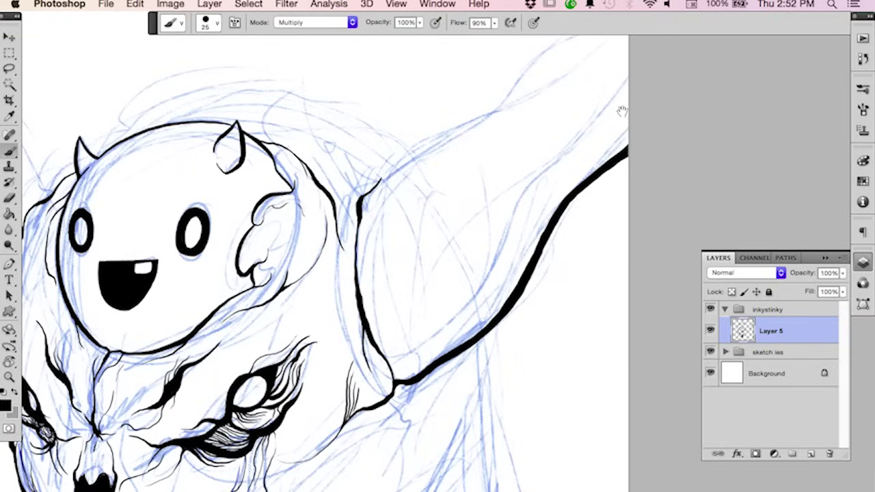
# Ink the large horn's upper contour from the canvas edge down to the top of its base line.
pyautogui.moveTo(622, 110); pyautogui.dragTo(553, 239)
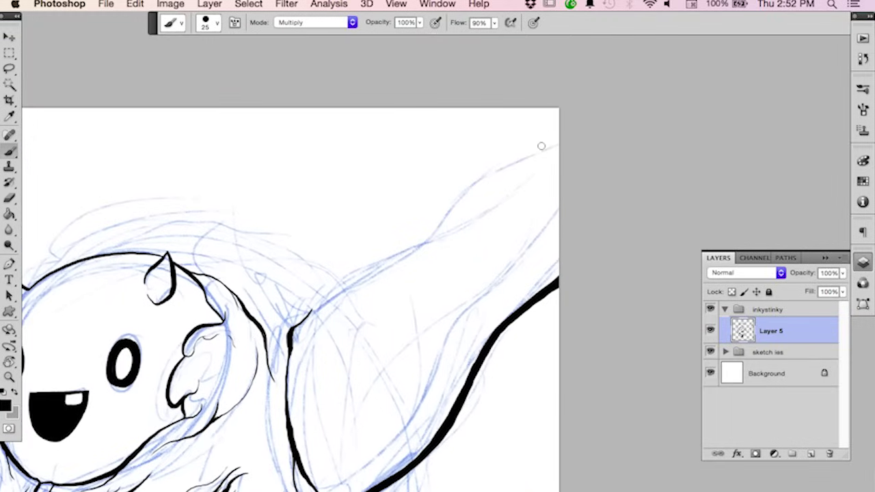
pyautogui.moveTo(570, 141)
pyautogui.mouseDown()
pyautogui.moveTo(486, 179)
pyautogui.moveTo(389, 286)
pyautogui.mouseUp()
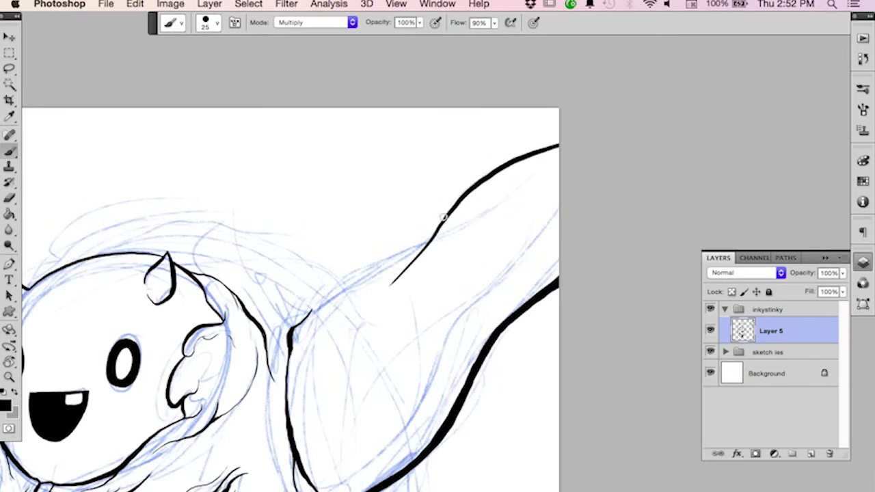
pyautogui.moveTo(431, 236); pyautogui.dragTo(290, 328)
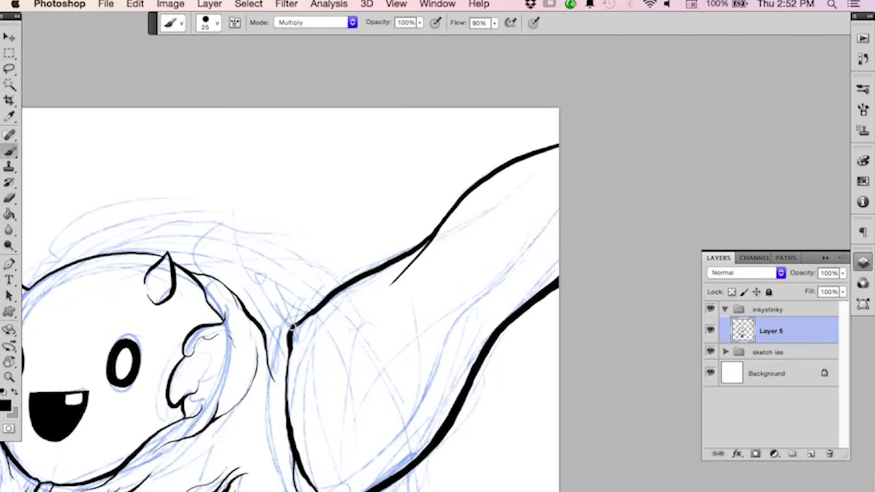
# Erase the stray stroke end that overshoots below the bend in the right horn's upper contour.
pyautogui.press('e')
pyautogui.moveTo(438, 246)
pyautogui.mouseDown()
pyautogui.moveTo(417, 263)
pyautogui.moveTo(451, 226)
pyautogui.moveTo(469, 185)
pyautogui.moveTo(518, 152)
pyautogui.moveTo(603, 121)
pyautogui.mouseUp()
pyautogui.press('b')
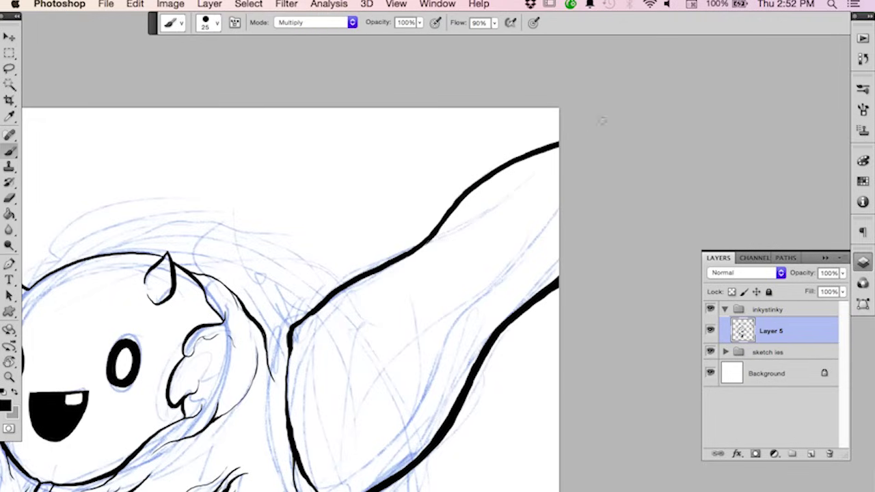
# Ink both outer contours of the left horn as thick curved lines from the canvas edge to the creature's head.
pyautogui.press('super+minus')
pyautogui.press('r')
pyautogui.moveTo(469, 209); pyautogui.dragTo(533, 186)
pyautogui.press('b')
pyautogui.moveTo(436, 135)
pyautogui.mouseDown()
pyautogui.moveTo(499, 340)
pyautogui.moveTo(529, 355)
pyautogui.mouseUp()
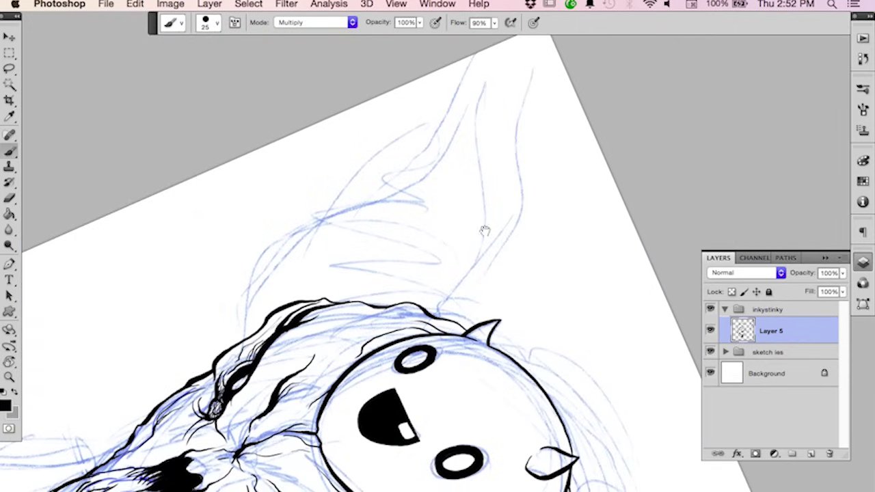
pyautogui.moveTo(438, 151); pyautogui.dragTo(451, 182)
pyautogui.moveTo(465, 89)
pyautogui.mouseDown()
pyautogui.moveTo(425, 168)
pyautogui.moveTo(359, 230)
pyautogui.moveTo(289, 272)
pyautogui.moveTo(265, 315)
pyautogui.moveTo(254, 366)
pyautogui.moveTo(267, 307)
pyautogui.moveTo(290, 270)
pyautogui.mouseUp()
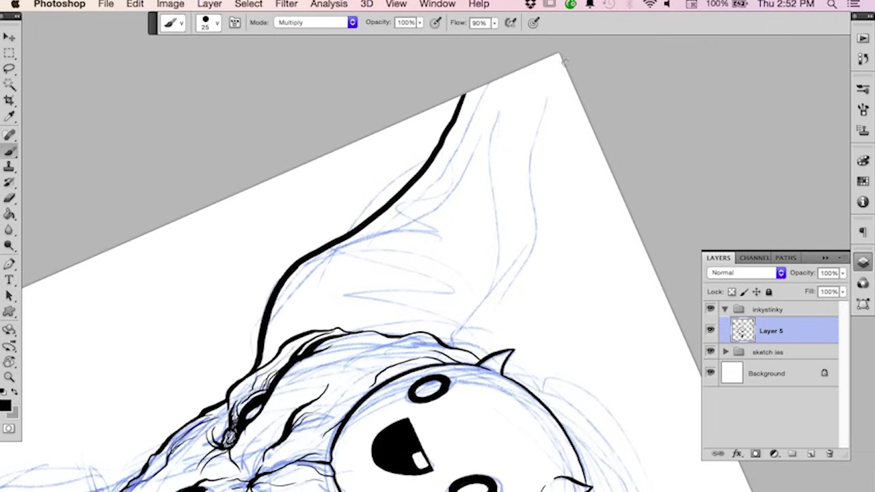
pyautogui.moveTo(565, 71)
pyautogui.mouseDown()
pyautogui.moveTo(538, 224)
pyautogui.moveTo(460, 340)
pyautogui.mouseUp()
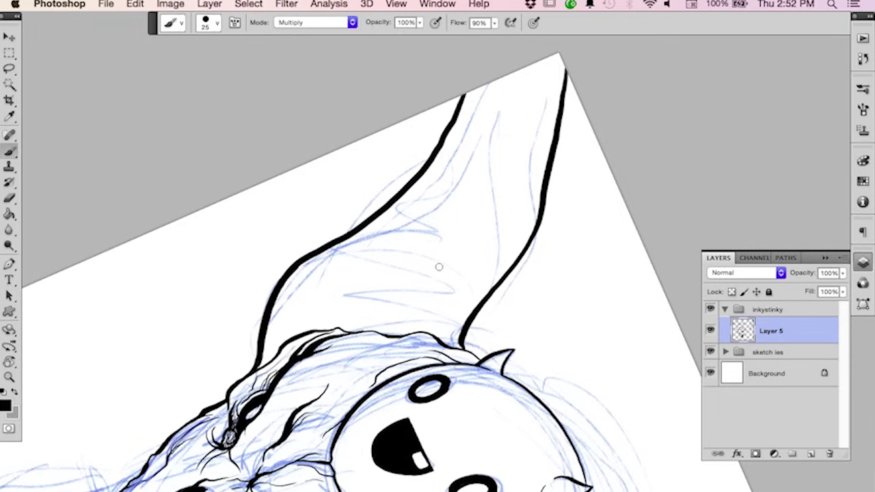
# Ink a short tapered stroke at the left horn's base and a thin inner line following the outer contour of each horn.
pyautogui.moveTo(453, 289); pyautogui.dragTo(461, 337)
pyautogui.moveTo(481, 97)
pyautogui.mouseDown()
pyautogui.moveTo(411, 205)
pyautogui.moveTo(368, 242)
pyautogui.moveTo(319, 265)
pyautogui.moveTo(300, 327)
pyautogui.mouseUp()
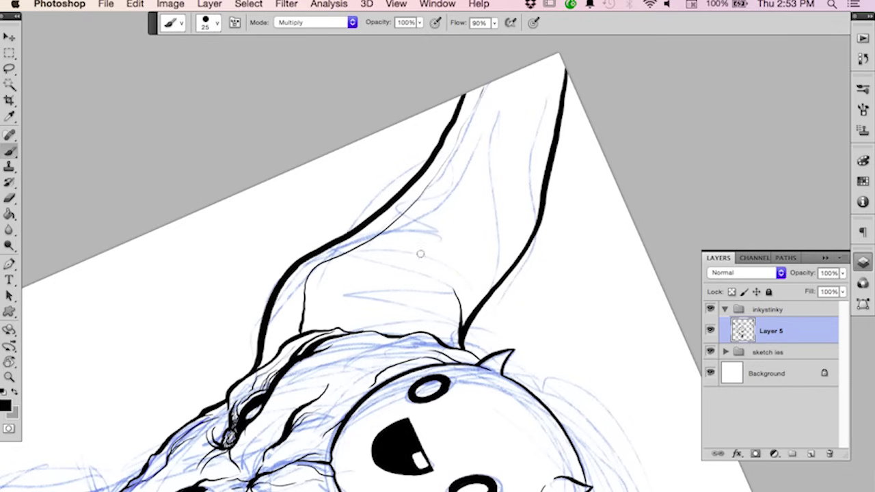
pyautogui.press('r')
pyautogui.moveTo(420, 254)
pyautogui.mouseDown()
pyautogui.moveTo(524, 150)
pyautogui.moveTo(482, 121)
pyautogui.moveTo(498, 235)
pyautogui.moveTo(328, 359)
pyautogui.moveTo(299, 345)
pyautogui.mouseUp()
pyautogui.press('r')
pyautogui.moveTo(610, 273); pyautogui.dragTo(400, 219)
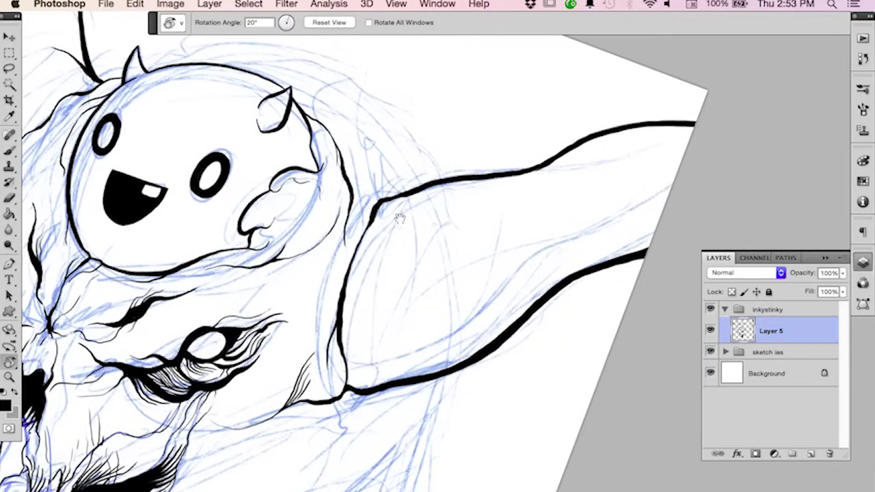
pyautogui.press('b')
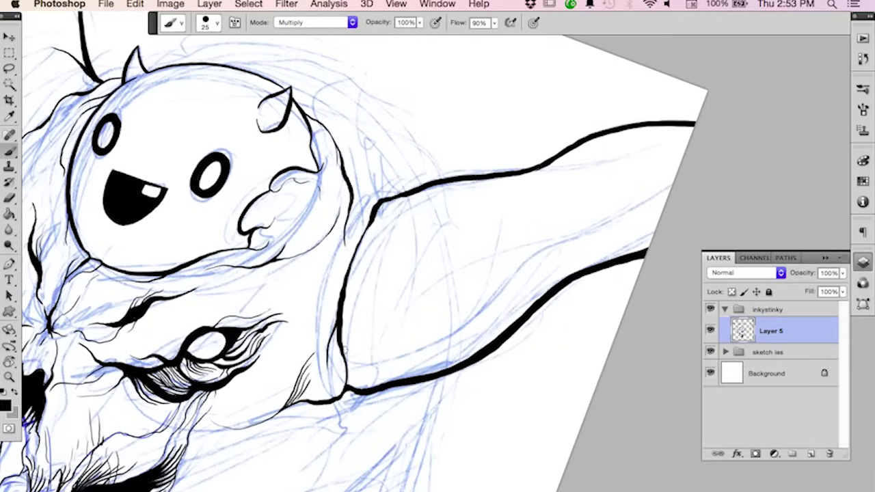
pyautogui.moveTo(342, 349)
pyautogui.mouseDown()
pyautogui.moveTo(416, 346)
pyautogui.moveTo(478, 316)
pyautogui.moveTo(578, 236)
pyautogui.mouseUp()
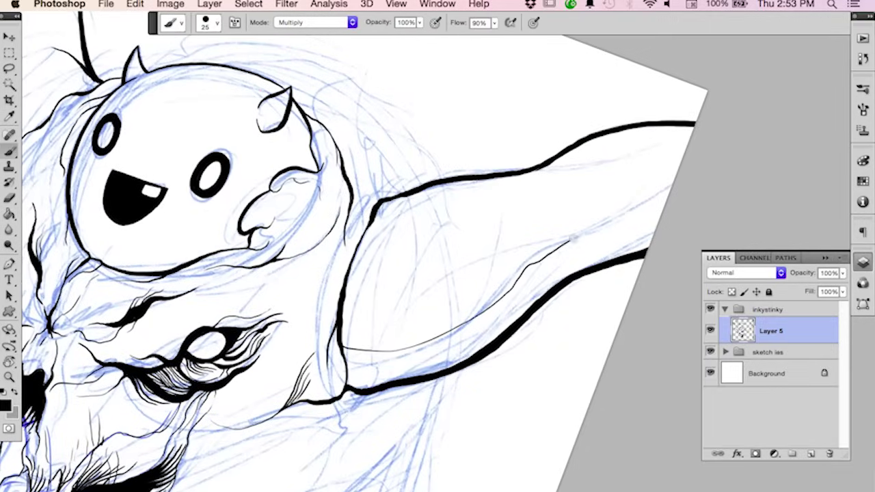
pyautogui.moveTo(473, 163); pyautogui.dragTo(584, 88)
# Ink tapered wavy strands over the creature's crown, from behind the round character's head towards the right horn's base.
pyautogui.press('r')
pyautogui.moveTo(531, 138)
pyautogui.mouseDown()
pyautogui.moveTo(469, 157)
pyautogui.moveTo(395, 159)
pyautogui.moveTo(389, 170)
pyautogui.mouseUp()
pyautogui.press('b')
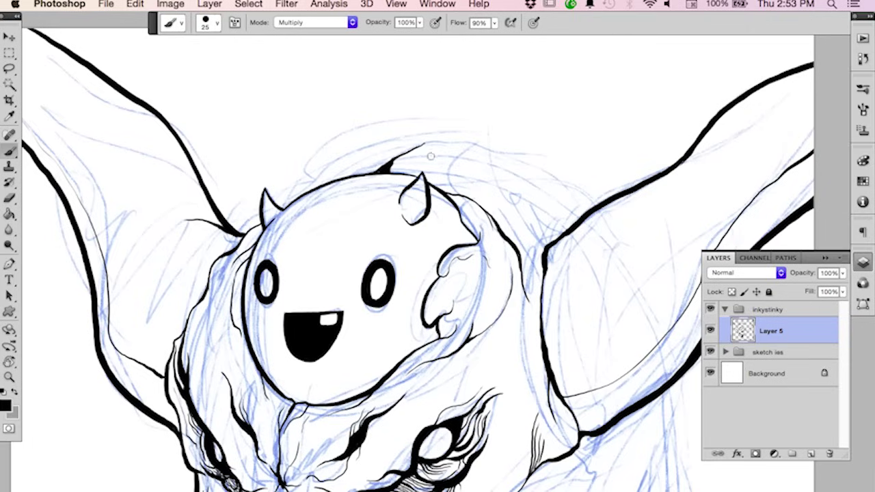
pyautogui.moveTo(431, 155)
pyautogui.mouseDown()
pyautogui.moveTo(496, 201)
pyautogui.moveTo(516, 240)
pyautogui.mouseUp()
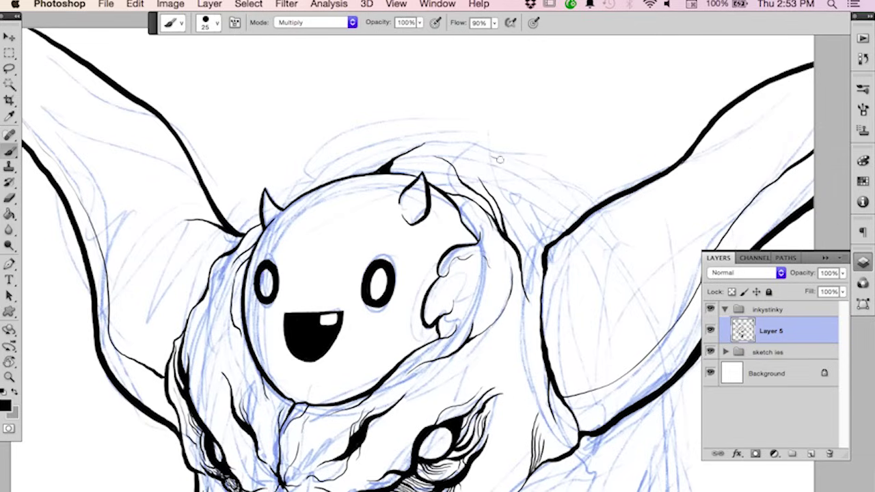
pyautogui.moveTo(499, 159); pyautogui.dragTo(567, 226)
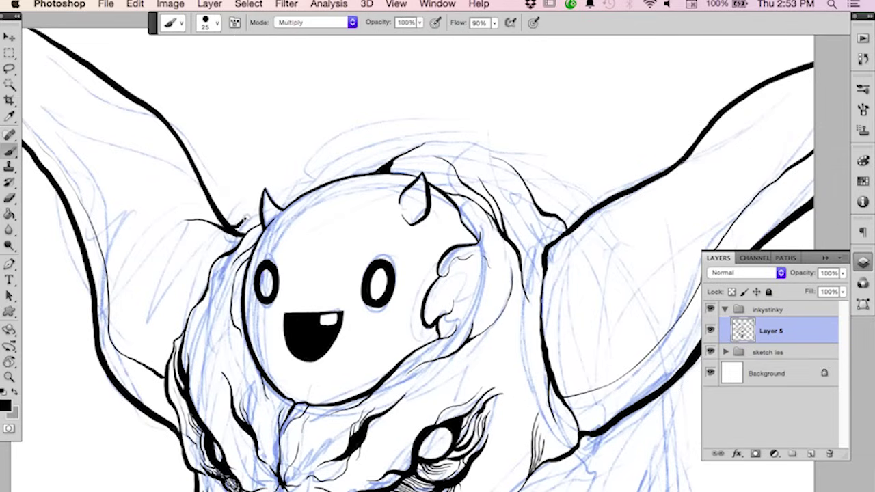
pyautogui.moveTo(286, 199); pyautogui.dragTo(305, 182)
# Ink tapered strands on the outer side of the crown where it meets the right horn's upper contour.
pyautogui.press('r')
pyautogui.moveTo(636, 128)
pyautogui.mouseDown()
pyautogui.moveTo(674, 204)
pyautogui.moveTo(609, 363)
pyautogui.mouseUp()
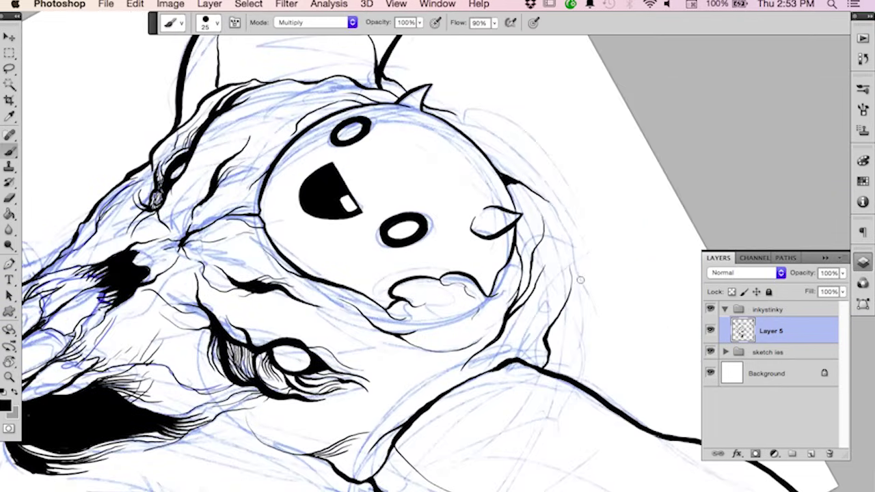
pyautogui.moveTo(580, 260)
pyautogui.mouseDown()
pyautogui.moveTo(585, 311)
pyautogui.moveTo(576, 355)
pyautogui.mouseUp()
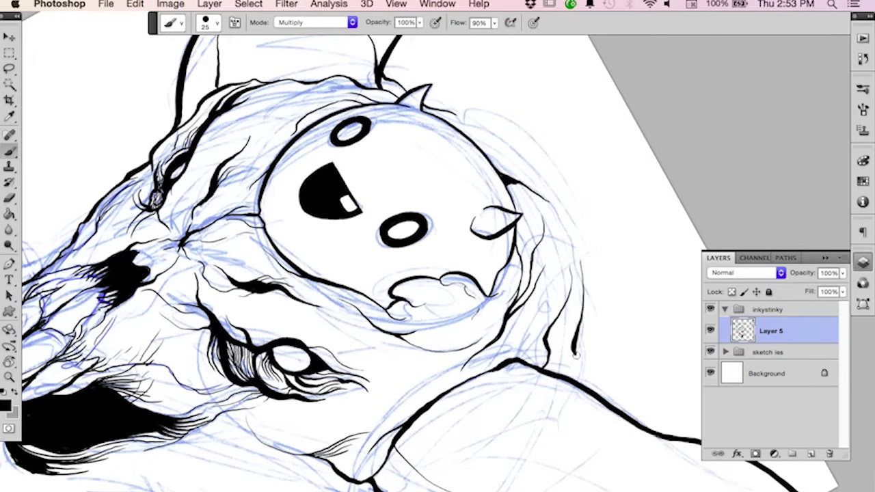
pyautogui.moveTo(589, 276); pyautogui.dragTo(581, 388)
# Ink the crown's wavy outer contour above the round character's head, starting near its left small horn, and save the document.
pyautogui.press('r')
pyautogui.moveTo(577, 203)
pyautogui.mouseDown()
pyautogui.moveTo(574, 87)
pyautogui.moveTo(385, 86)
pyautogui.moveTo(365, 148)
pyautogui.mouseUp()
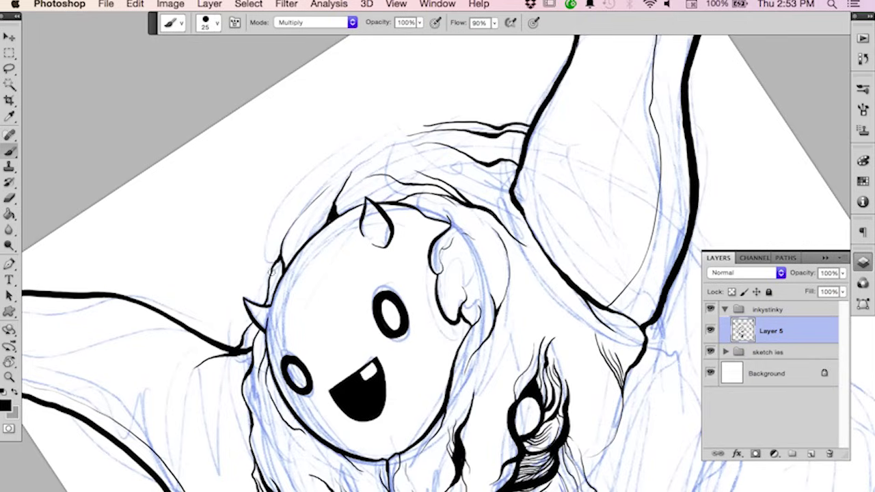
pyautogui.moveTo(280, 254)
pyautogui.mouseDown()
pyautogui.moveTo(346, 162)
pyautogui.moveTo(394, 133)
pyautogui.mouseUp()
pyautogui.press('a')
pyautogui.press('r')
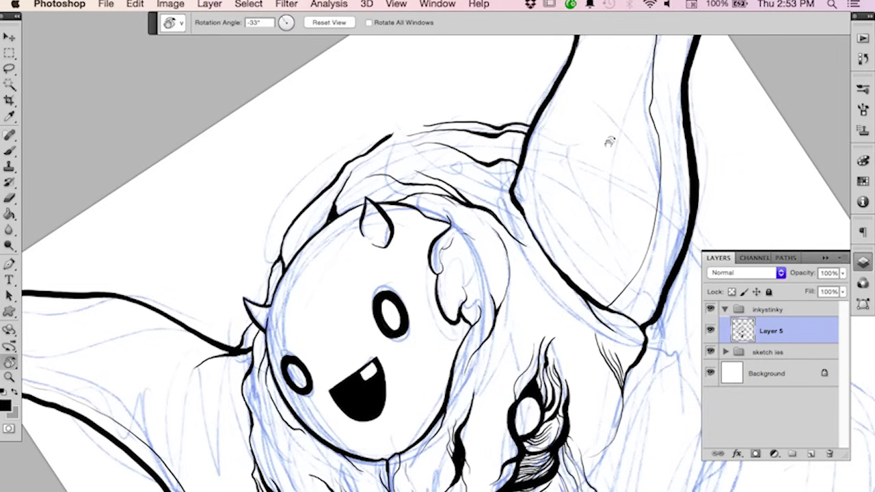
pyautogui.moveTo(612, 141); pyautogui.dragTo(663, 285)
pyautogui.press('super+s')
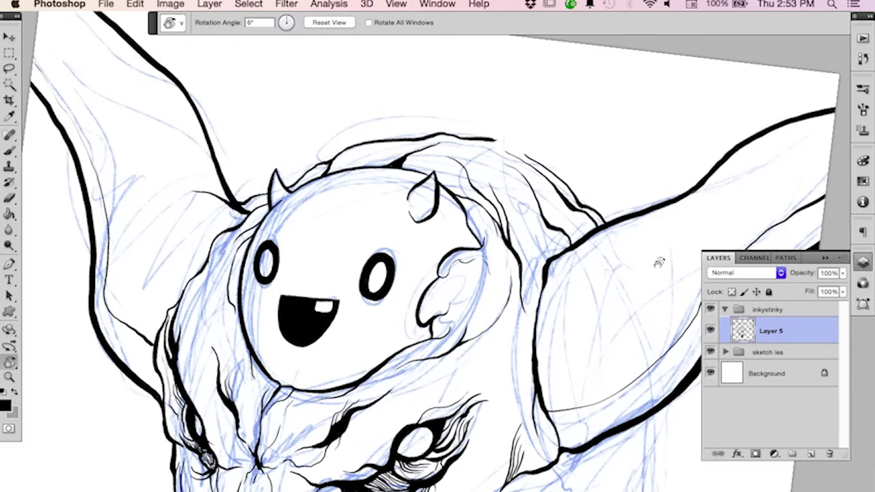
# Extend the crown's outer contour over the top of the head and down to the right horn's base.
pyautogui.press('b')
pyautogui.moveTo(575, 305); pyautogui.dragTo(410, 250)
pyautogui.press('r')
pyautogui.moveTo(543, 203)
pyautogui.mouseDown()
pyautogui.moveTo(560, 310)
pyautogui.moveTo(537, 354)
pyautogui.mouseUp()
pyautogui.press('b')
pyautogui.moveTo(598, 157); pyautogui.dragTo(544, 273)
pyautogui.moveTo(543, 240)
pyautogui.mouseDown()
pyautogui.moveTo(527, 312)
pyautogui.moveTo(511, 327)
pyautogui.mouseUp()
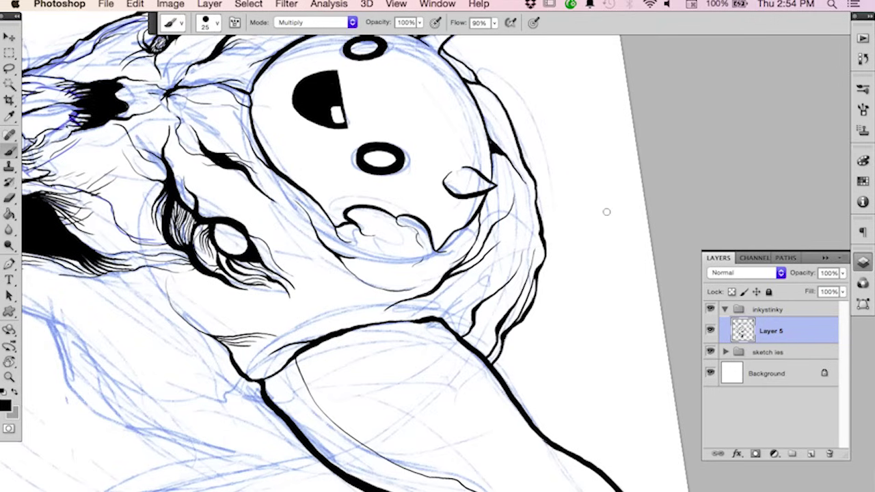
# Ink thin wrinkle lines down the creature's head on both sides of the round character.
pyautogui.press('r')
pyautogui.moveTo(606, 211); pyautogui.dragTo(425, 123)
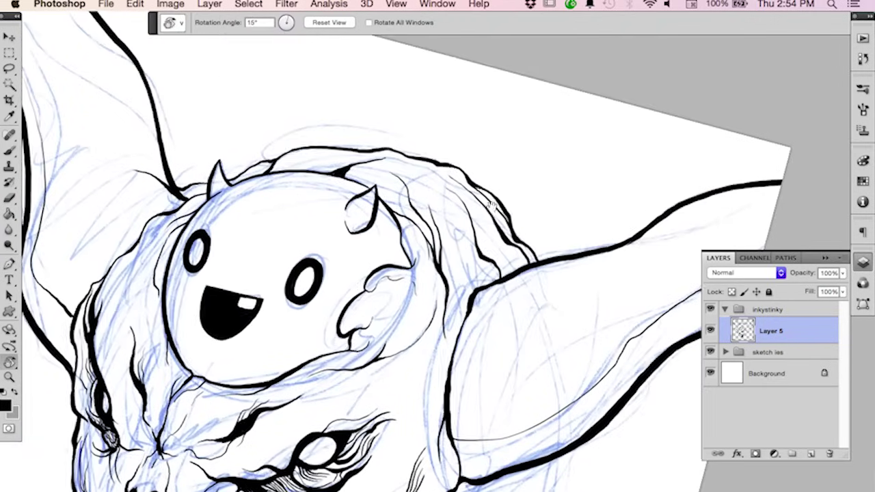
pyautogui.moveTo(480, 209); pyautogui.dragTo(544, 103)
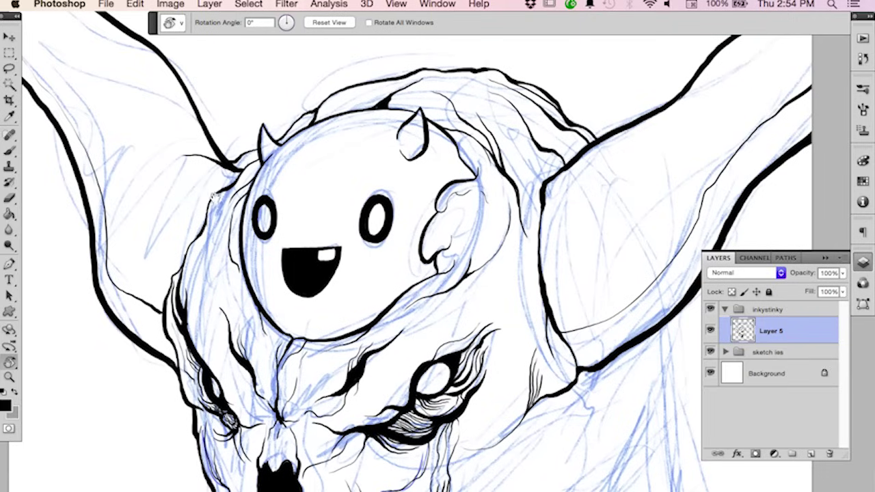
pyautogui.press('b')
pyautogui.moveTo(205, 234); pyautogui.dragTo(210, 310)
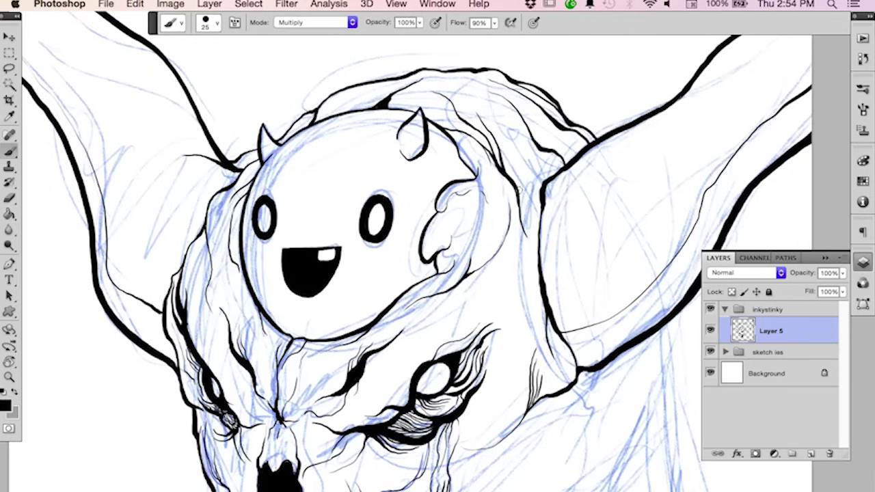
pyautogui.moveTo(518, 220)
pyautogui.mouseDown()
pyautogui.moveTo(527, 253)
pyautogui.moveTo(517, 270)
pyautogui.mouseUp()
pyautogui.moveTo(520, 218); pyautogui.dragTo(524, 301)
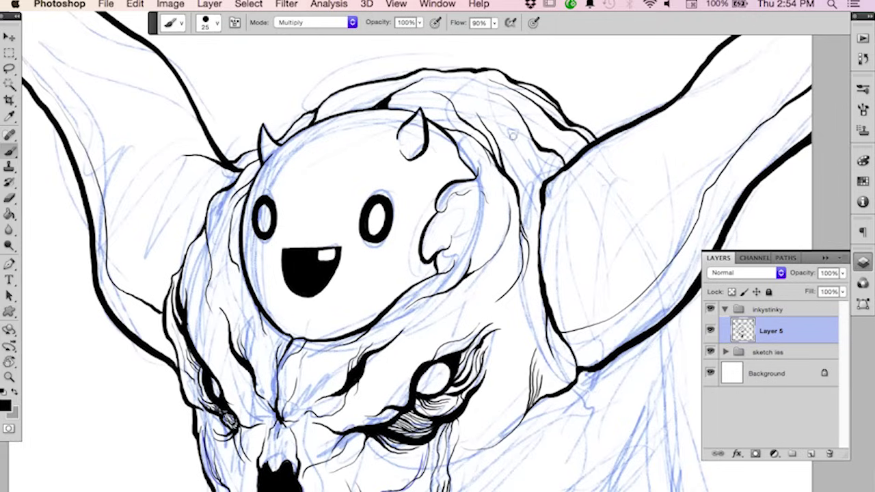
# Add short thin strands inside the crown's folds near the right horn and save the document.
pyautogui.moveTo(504, 115)
pyautogui.mouseDown()
pyautogui.moveTo(544, 176)
pyautogui.moveTo(529, 141)
pyautogui.mouseUp()
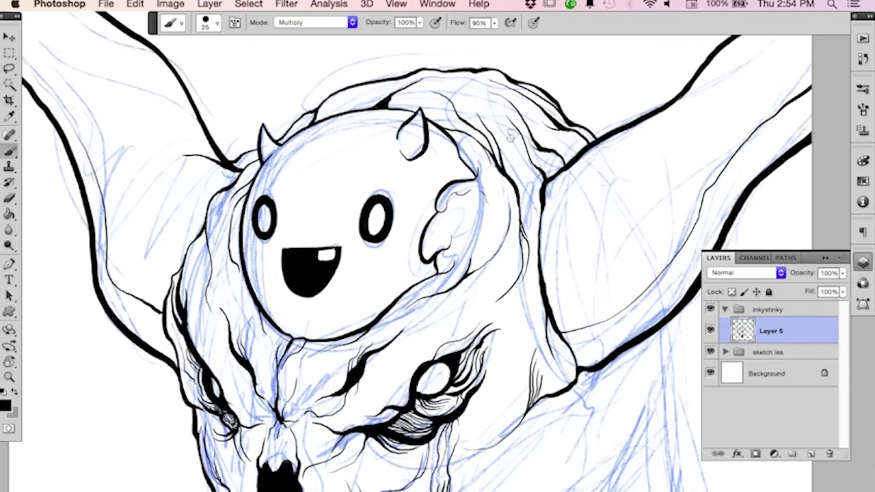
pyautogui.moveTo(501, 132); pyautogui.dragTo(514, 162)
pyautogui.press('super+s')
# Add tapered crease strokes along the inside of the left horn's lower contour and save the document.
pyautogui.moveTo(289, 195); pyautogui.dragTo(343, 217)
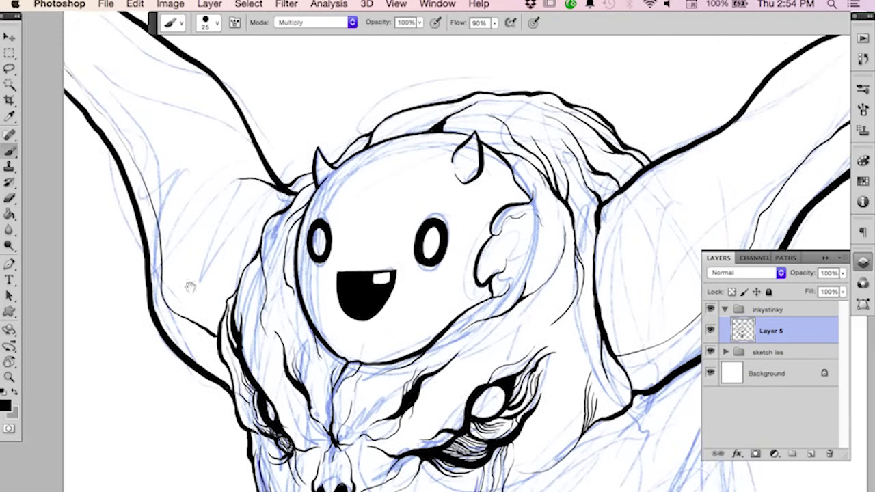
pyautogui.moveTo(200, 348); pyautogui.dragTo(228, 388)
pyautogui.moveTo(187, 341); pyautogui.dragTo(201, 363)
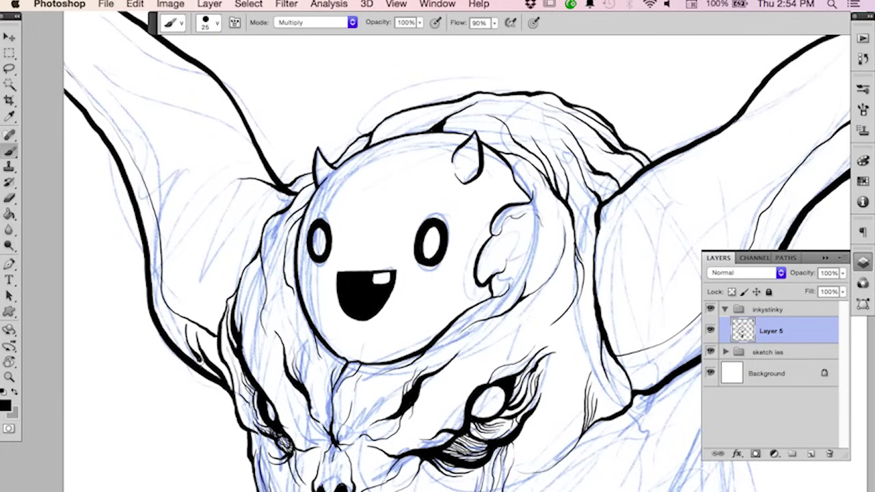
pyautogui.moveTo(172, 319)
pyautogui.mouseDown()
pyautogui.moveTo(179, 345)
pyautogui.moveTo(169, 337)
pyautogui.moveTo(161, 284)
pyautogui.mouseUp()
pyautogui.moveTo(151, 221); pyautogui.dragTo(153, 280)
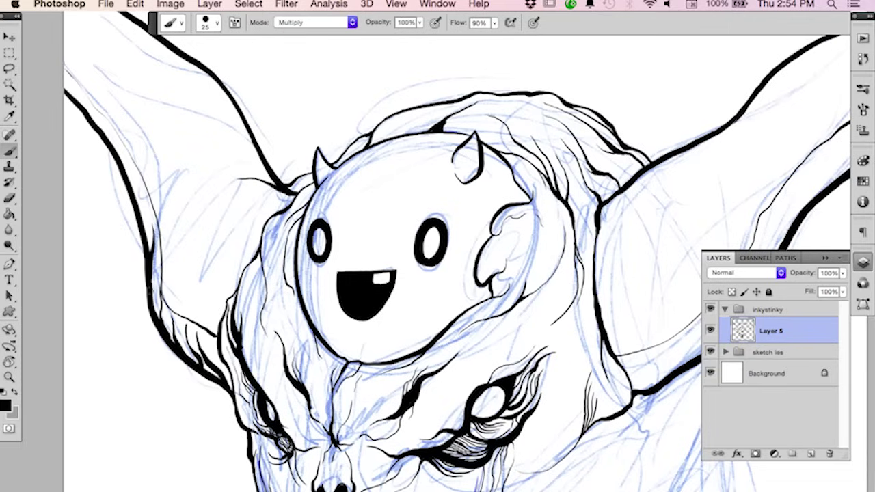
pyautogui.press('super+s')
# Add tapered crease strokes between the thin inner line and the thick lower contour at the right horn's base.
pyautogui.moveTo(584, 395)
pyautogui.mouseDown()
pyautogui.moveTo(418, 399)
pyautogui.moveTo(353, 342)
pyautogui.mouseUp()
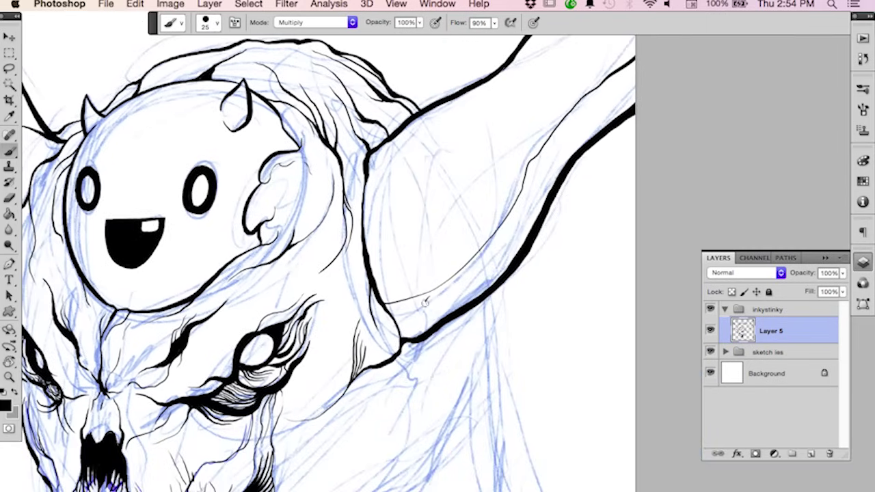
pyautogui.moveTo(425, 302); pyautogui.dragTo(424, 334)
pyautogui.moveTo(447, 287); pyautogui.dragTo(424, 339)
pyautogui.moveTo(481, 254)
pyautogui.mouseDown()
pyautogui.moveTo(453, 312)
pyautogui.moveTo(403, 333)
pyautogui.mouseUp()
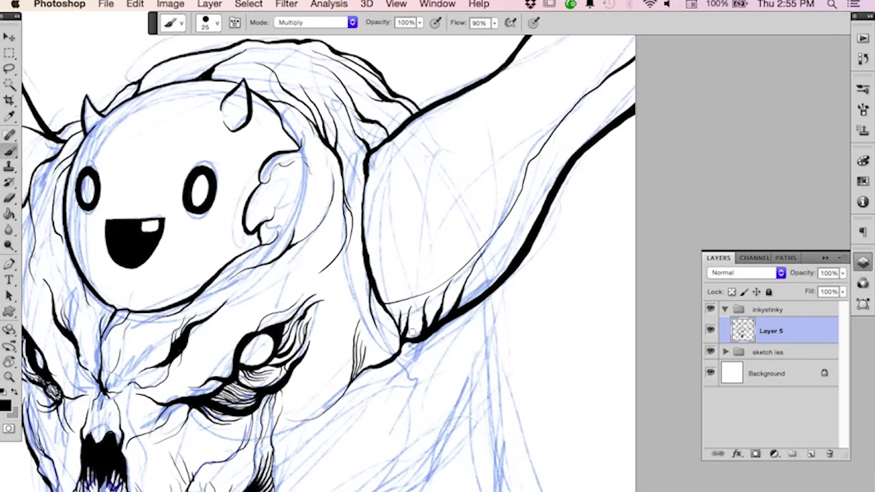
pyautogui.moveTo(415, 301); pyautogui.dragTo(404, 335)
# Continue the tapered crease strokes up the right horn's lower contour as far as the canvas edge.
pyautogui.moveTo(530, 190); pyautogui.dragTo(495, 275)
pyautogui.moveTo(549, 148); pyautogui.dragTo(523, 250)
pyautogui.moveTo(570, 116); pyautogui.dragTo(539, 219)
pyautogui.moveTo(581, 102)
pyautogui.mouseDown()
pyautogui.moveTo(558, 184)
pyautogui.moveTo(581, 127)
pyautogui.moveTo(557, 179)
pyautogui.mouseUp()
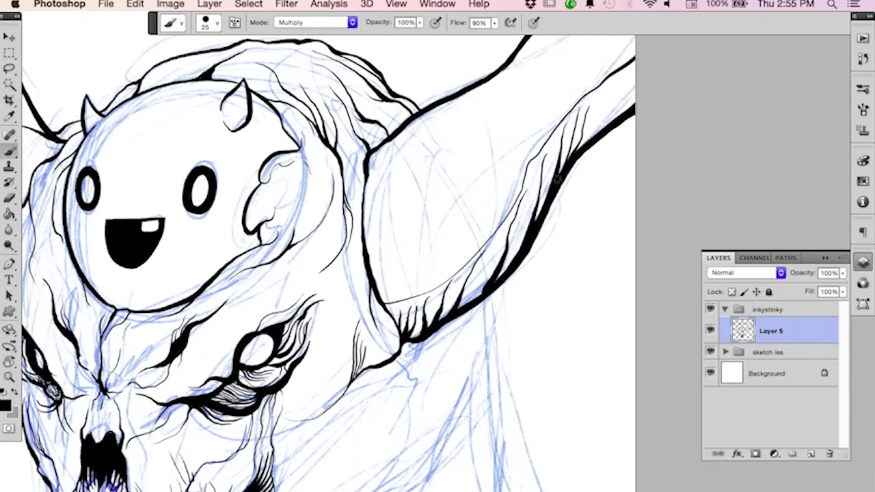
pyautogui.moveTo(603, 96); pyautogui.dragTo(592, 129)
pyautogui.moveTo(631, 65)
pyautogui.mouseDown()
pyautogui.moveTo(610, 112)
pyautogui.moveTo(565, 162)
pyautogui.mouseUp()
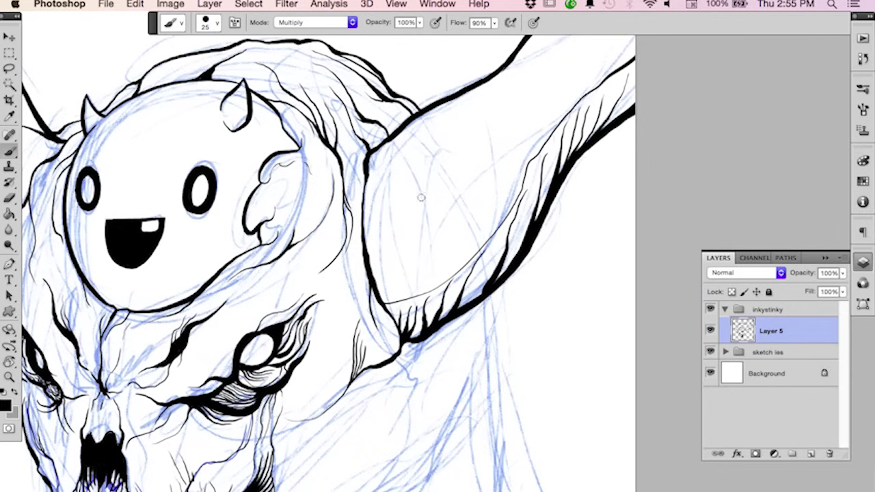
# Ink thin curved crease lines fanning out across the left horn from where it joins the head.
pyautogui.moveTo(307, 257); pyautogui.dragTo(516, 216)
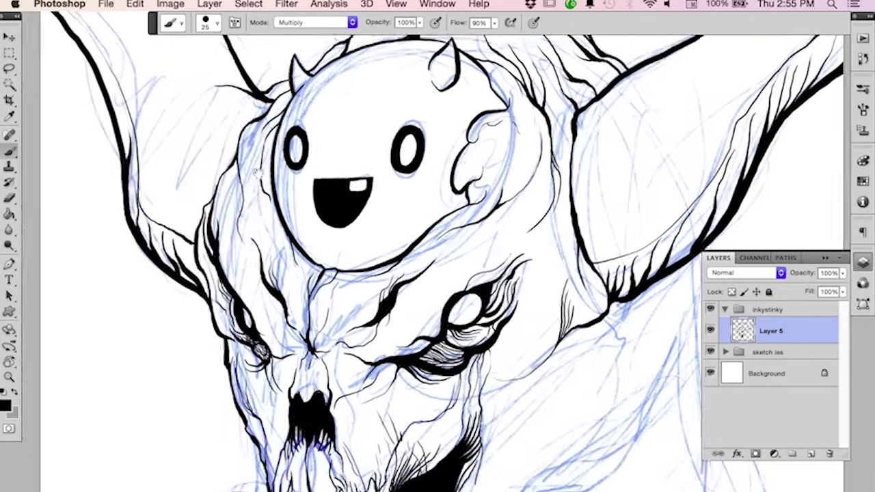
pyautogui.moveTo(206, 141); pyautogui.dragTo(307, 251)
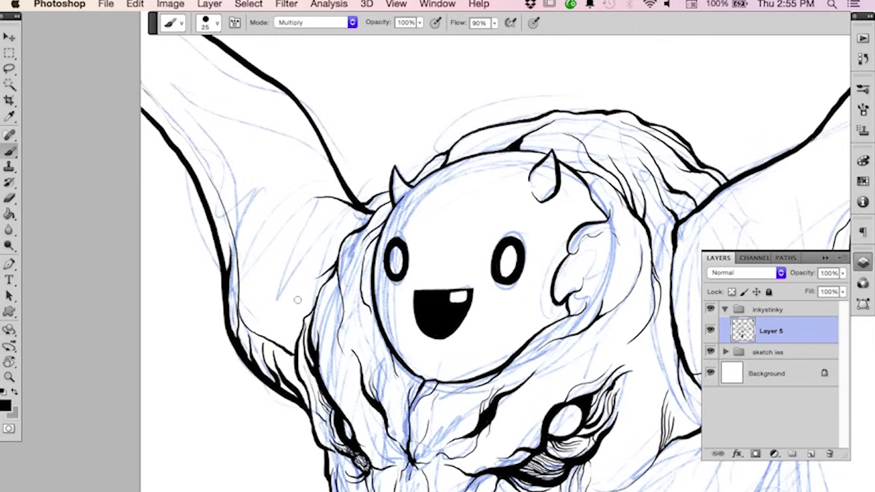
pyautogui.moveTo(285, 335)
pyautogui.mouseDown()
pyautogui.moveTo(304, 296)
pyautogui.moveTo(327, 277)
pyautogui.mouseUp()
pyautogui.moveTo(282, 309); pyautogui.dragTo(329, 258)
pyautogui.moveTo(274, 272); pyautogui.dragTo(362, 216)
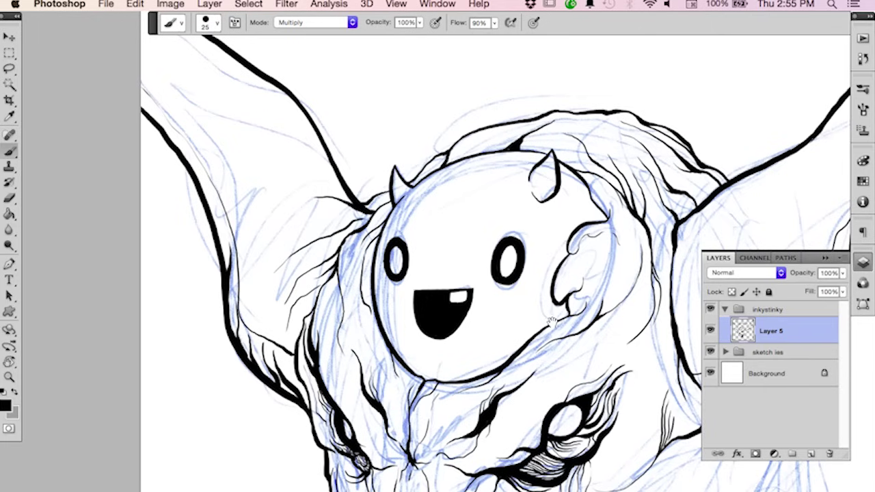
# Undo the stray stroke by the right horn's base line and ink thin tapered creases inside the horn's base and upper contour.
pyautogui.moveTo(681, 246)
pyautogui.mouseDown()
pyautogui.moveTo(405, 219)
pyautogui.moveTo(416, 314)
pyautogui.mouseUp()
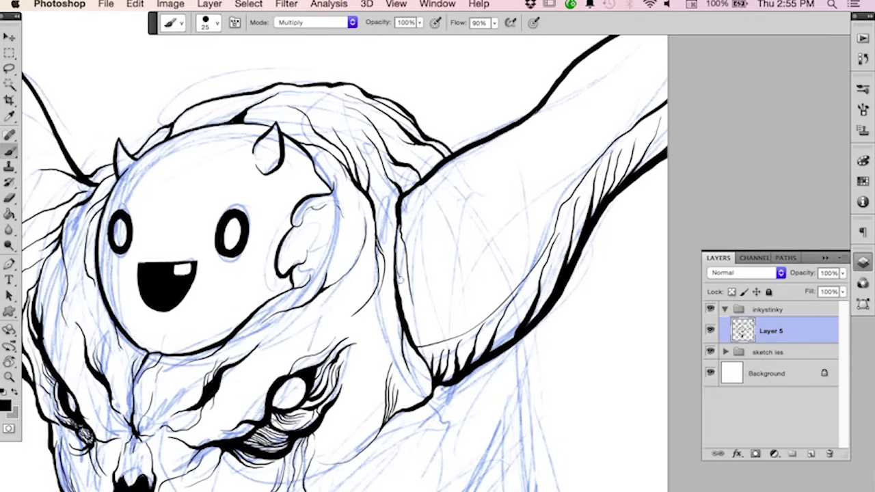
pyautogui.press('super+z')
pyautogui.moveTo(408, 190); pyautogui.dragTo(441, 331)
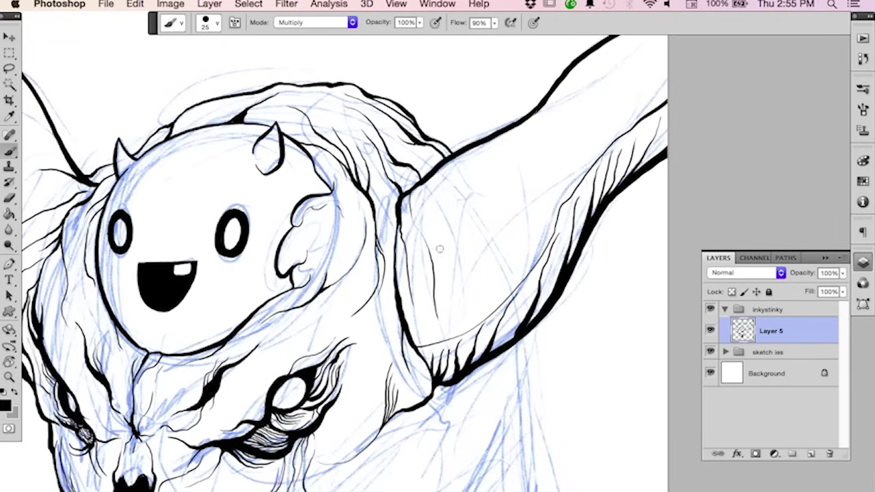
pyautogui.moveTo(440, 249)
pyautogui.mouseDown()
pyautogui.moveTo(430, 222)
pyautogui.moveTo(438, 171)
pyautogui.mouseUp()
pyautogui.moveTo(478, 147); pyautogui.dragTo(469, 204)
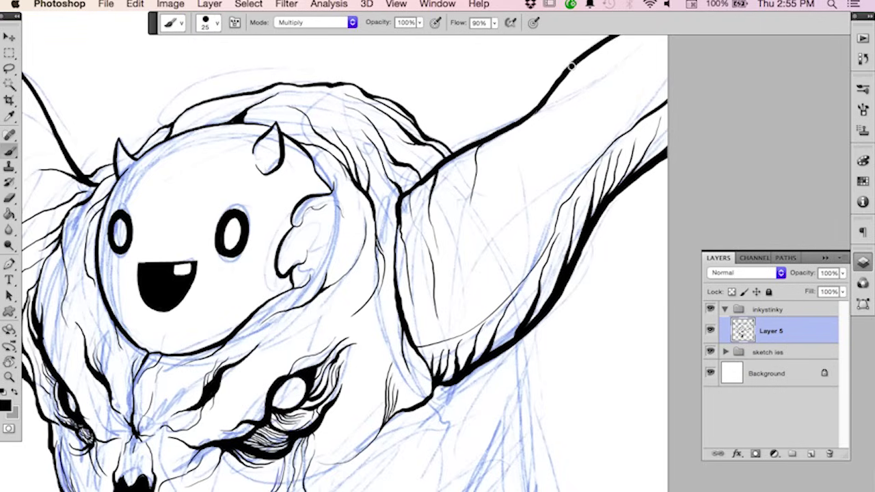
# Ink two thin creases running down from the middle of the right horn's upper contour.
pyautogui.moveTo(544, 102); pyautogui.dragTo(511, 166)
pyautogui.moveTo(535, 114); pyautogui.dragTo(491, 186)
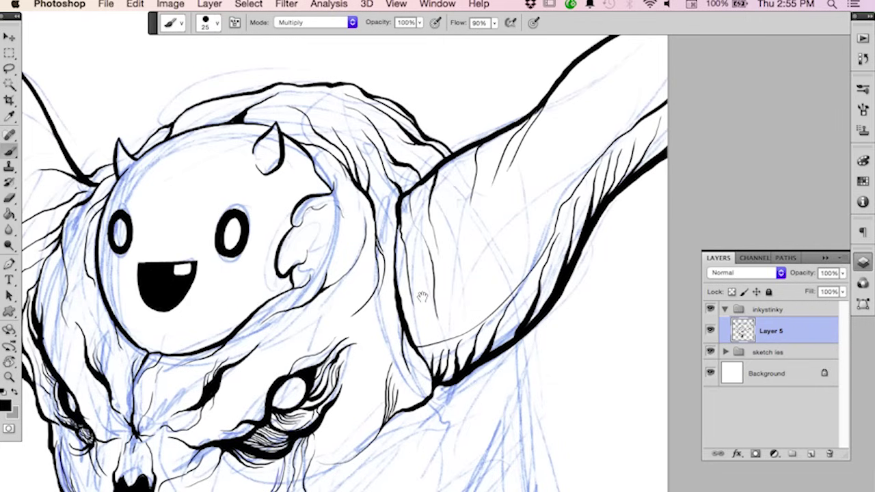
# Ink thin curved creases branching off the left horn's upper contour, undoing and redrawing the first stroke.
pyautogui.moveTo(423, 296); pyautogui.dragTo(573, 335)
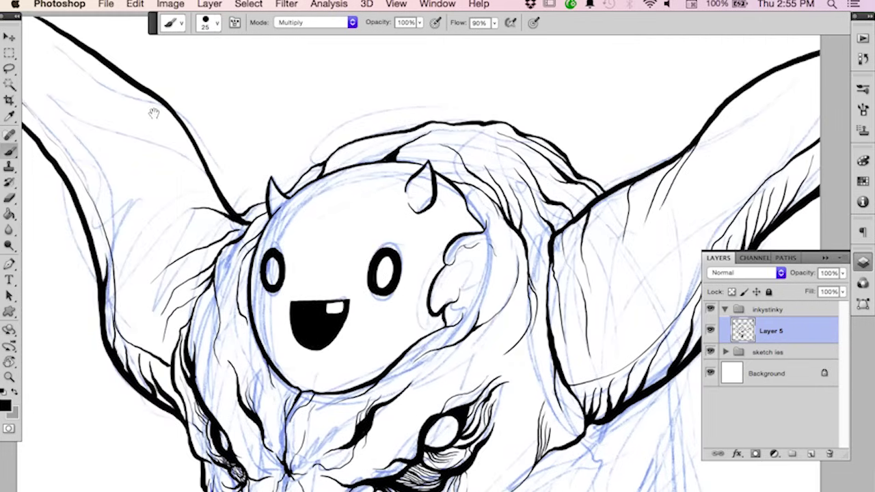
pyautogui.moveTo(154, 114); pyautogui.dragTo(217, 159)
pyautogui.moveTo(119, 98); pyautogui.dragTo(238, 170)
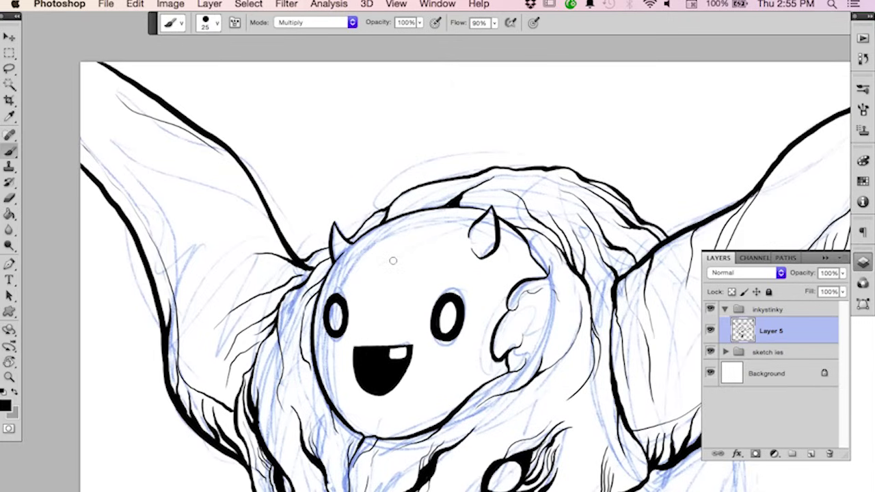
pyautogui.press('super+z')
pyautogui.moveTo(118, 94)
pyautogui.mouseDown()
pyautogui.moveTo(177, 137)
pyautogui.moveTo(201, 137)
pyautogui.moveTo(151, 137)
pyautogui.moveTo(243, 179)
pyautogui.mouseUp()
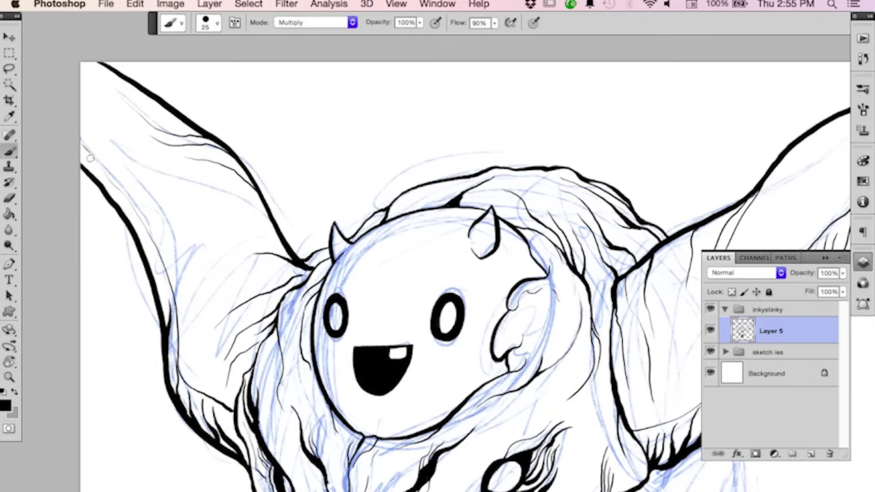
# Ink thin lines inside the left horn's lower contour, from the canvas edge down toward the horn's base.
pyautogui.moveTo(89, 158); pyautogui.dragTo(141, 242)
pyautogui.moveTo(576, 285); pyautogui.dragTo(492, 229)
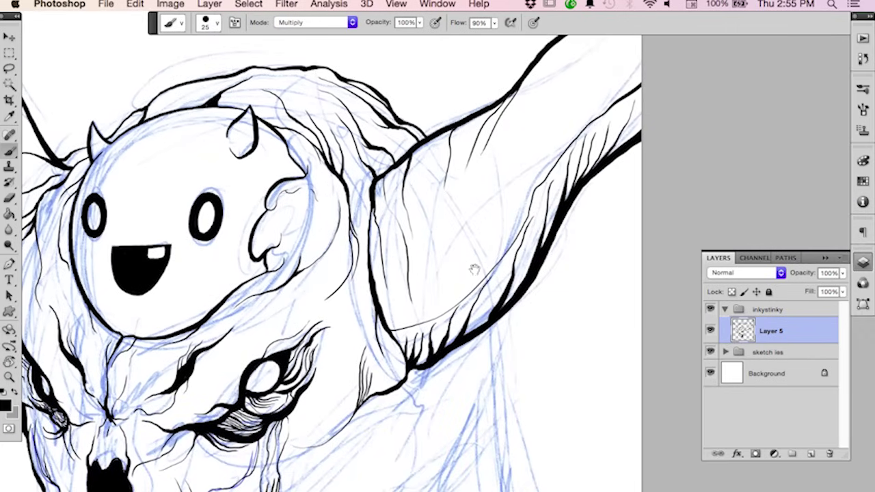
pyautogui.moveTo(87, 279); pyautogui.dragTo(338, 329)
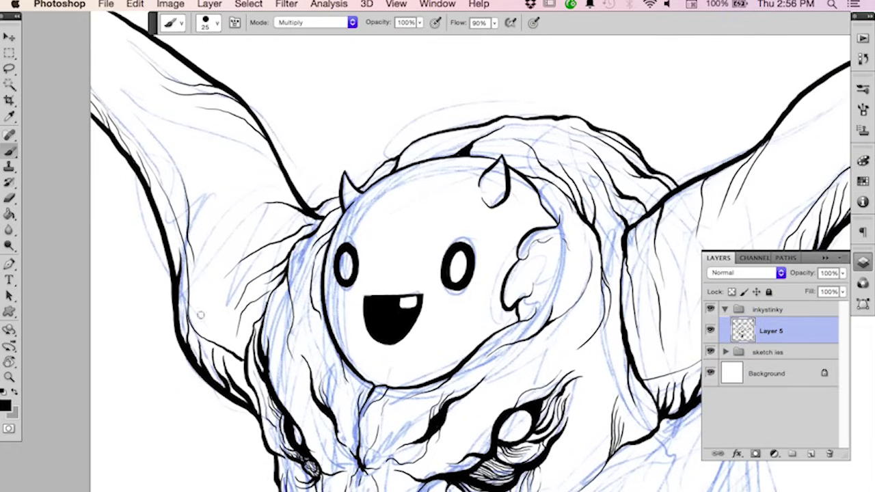
pyautogui.moveTo(208, 281)
pyautogui.mouseDown()
pyautogui.moveTo(210, 332)
pyautogui.moveTo(237, 349)
pyautogui.mouseUp()
# Add fine vertical crease strokes across the right horn's base, just above the thin curved inner line.
pyautogui.moveTo(699, 284)
pyautogui.mouseDown()
pyautogui.moveTo(528, 298)
pyautogui.moveTo(381, 272)
pyautogui.moveTo(359, 254)
pyautogui.mouseUp()
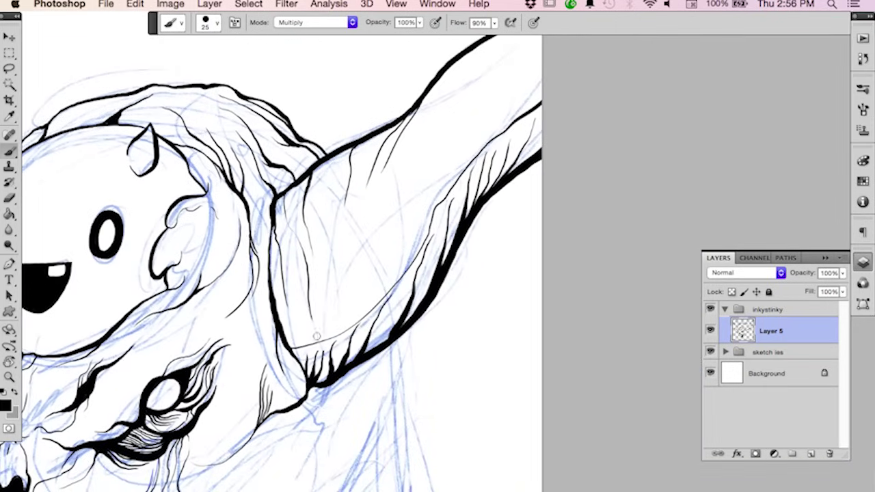
pyautogui.moveTo(327, 323); pyautogui.dragTo(325, 284)
pyautogui.moveTo(336, 253); pyautogui.dragTo(327, 326)
pyautogui.moveTo(347, 298); pyautogui.dragTo(337, 322)
pyautogui.moveTo(365, 290); pyautogui.dragTo(366, 247)
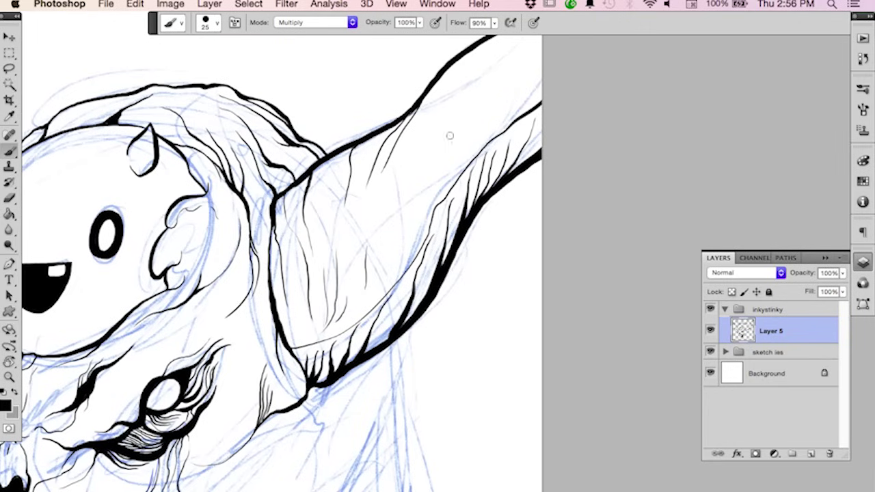
# Ink thin tapered creases from the right horn's upper contour near the canvas edge and across its middle.
pyautogui.moveTo(471, 48)
pyautogui.mouseDown()
pyautogui.moveTo(433, 140)
pyautogui.moveTo(460, 163)
pyautogui.moveTo(430, 250)
pyautogui.mouseUp()
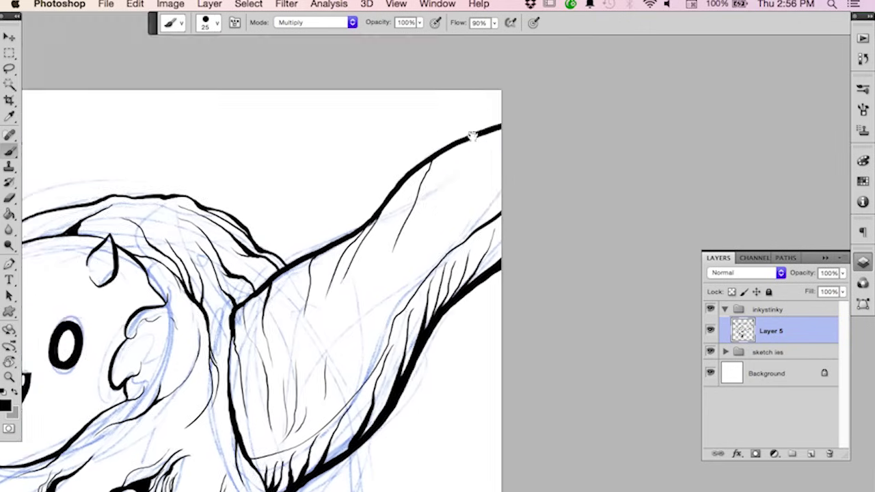
pyautogui.moveTo(477, 139)
pyautogui.mouseDown()
pyautogui.moveTo(455, 189)
pyautogui.moveTo(487, 136)
pyautogui.moveTo(449, 171)
pyautogui.mouseUp()
pyautogui.moveTo(436, 212); pyautogui.dragTo(411, 286)
pyautogui.moveTo(436, 253); pyautogui.dragTo(444, 206)
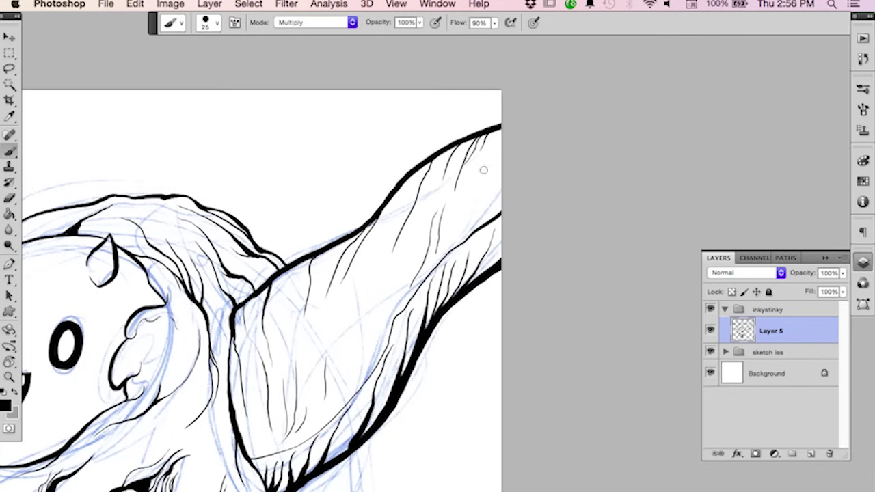
# Add thin crease strokes across the left horn near the canvas edge and down its inner surface.
pyautogui.moveTo(296, 233); pyautogui.dragTo(523, 235)
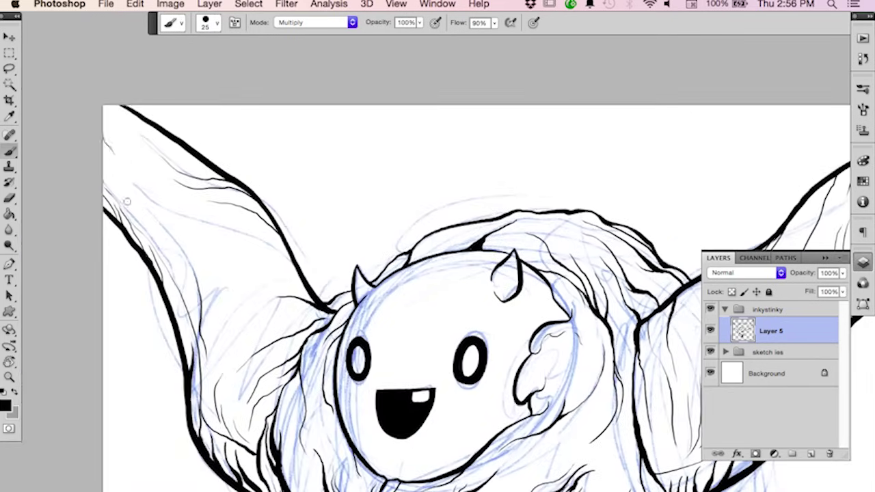
pyautogui.moveTo(125, 165)
pyautogui.mouseDown()
pyautogui.moveTo(164, 264)
pyautogui.moveTo(142, 162)
pyautogui.mouseUp()
pyautogui.moveTo(223, 334); pyautogui.dragTo(212, 424)
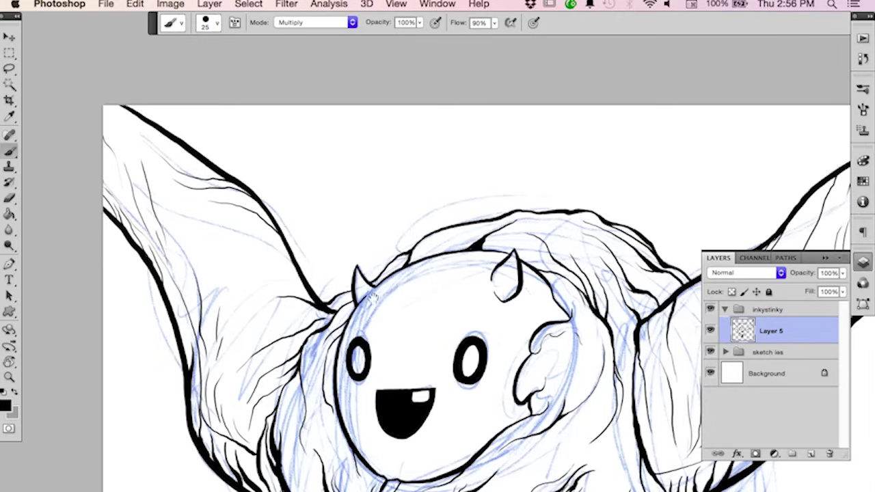
# Toggle the sketch group's visibility off and on to examine the inked skull face without the blue lines.
pyautogui.moveTo(478, 424); pyautogui.dragTo(441, 336)
pyautogui.moveTo(372, 232); pyautogui.dragTo(426, 354)
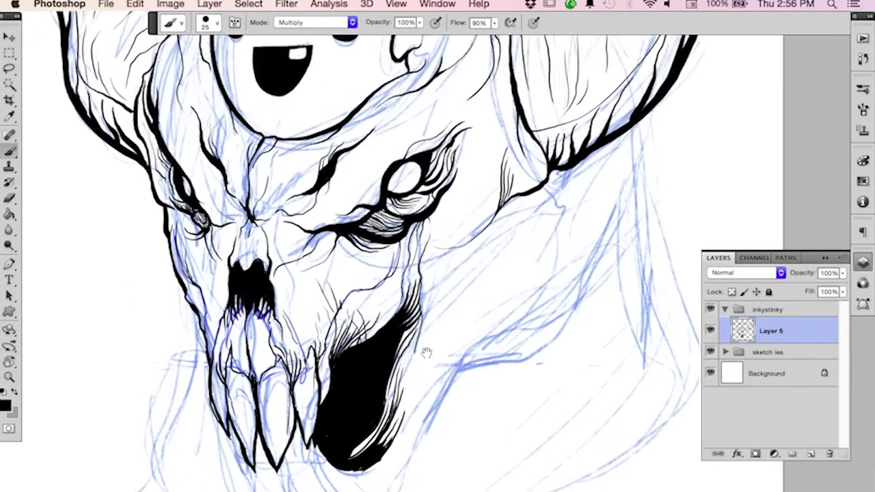
pyautogui.click(710, 353)
pyautogui.click(710, 353)
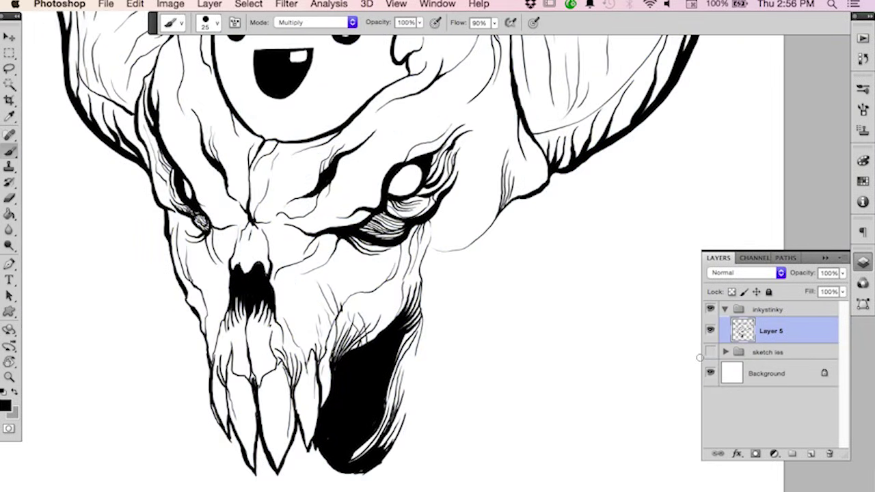
pyautogui.scroll(3, 463, 235)
pyautogui.hscroll(-1, 463, 234)
pyautogui.press('z')
pyautogui.moveTo(488, 308)
pyautogui.mouseDown()
pyautogui.moveTo(470, 313)
pyautogui.moveTo(478, 316)
pyautogui.mouseUp()
pyautogui.moveTo(491, 354)
pyautogui.mouseDown()
pyautogui.moveTo(459, 313)
pyautogui.moveTo(447, 319)
pyautogui.moveTo(479, 328)
pyautogui.moveTo(517, 308)
pyautogui.mouseUp()
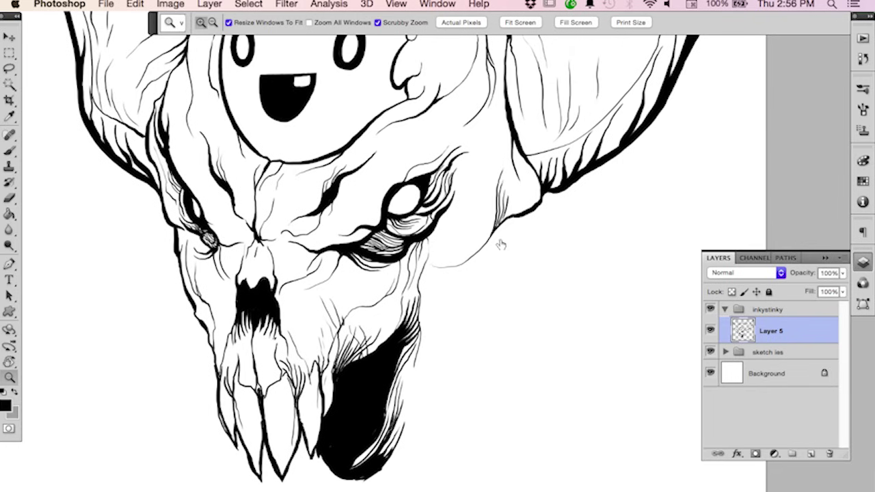
# Outline the lower front teeth with the Brush, following the sketch from below the upper fangs to the mouth's dark opening.
pyautogui.moveTo(459, 338); pyautogui.dragTo(488, 226)
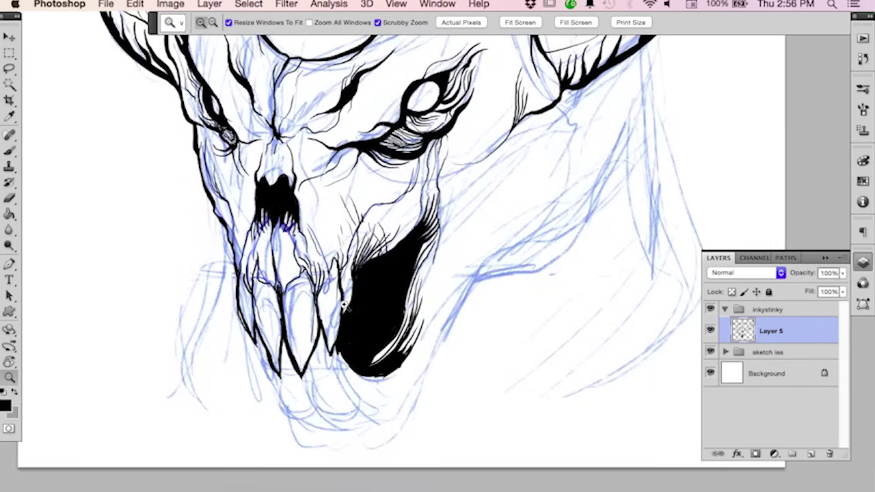
pyautogui.press('b')
pyautogui.moveTo(250, 331)
pyautogui.mouseDown()
pyautogui.moveTo(270, 394)
pyautogui.moveTo(296, 419)
pyautogui.moveTo(308, 418)
pyautogui.moveTo(305, 384)
pyautogui.moveTo(310, 415)
pyautogui.mouseUp()
pyautogui.moveTo(307, 365)
pyautogui.mouseDown()
pyautogui.moveTo(321, 413)
pyautogui.moveTo(351, 419)
pyautogui.moveTo(340, 407)
pyautogui.moveTo(335, 361)
pyautogui.mouseUp()
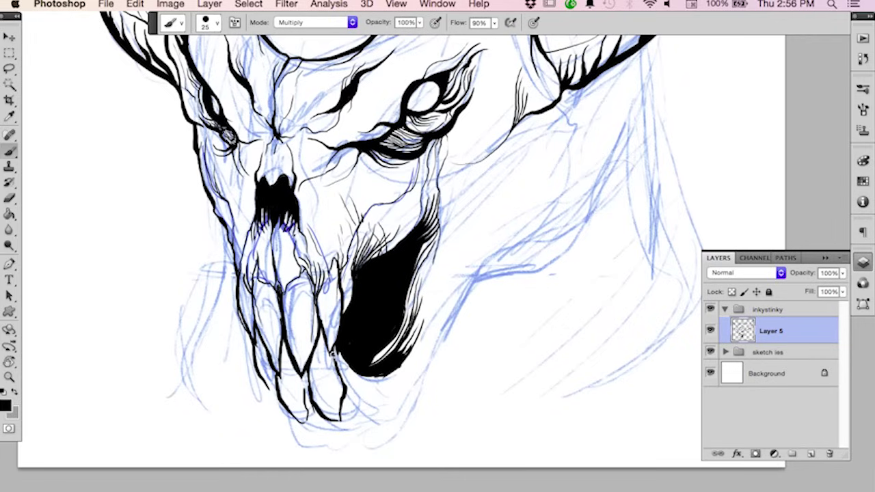
pyautogui.moveTo(333, 353); pyautogui.dragTo(344, 391)
pyautogui.moveTo(342, 357)
pyautogui.mouseDown()
pyautogui.moveTo(346, 384)
pyautogui.moveTo(340, 347)
pyautogui.moveTo(338, 366)
pyautogui.moveTo(376, 408)
pyautogui.mouseUp()
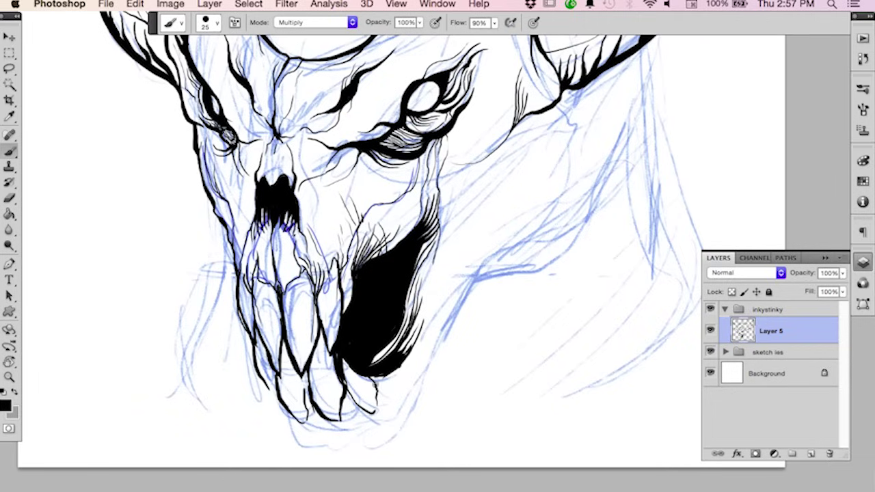
pyautogui.moveTo(362, 370); pyautogui.dragTo(376, 386)
# Ink and refine the outermost lower tooth and jaw edge beneath the left upper fang.
pyautogui.moveTo(264, 351)
pyautogui.mouseDown()
pyautogui.moveTo(271, 404)
pyautogui.moveTo(294, 419)
pyautogui.moveTo(277, 401)
pyautogui.mouseUp()
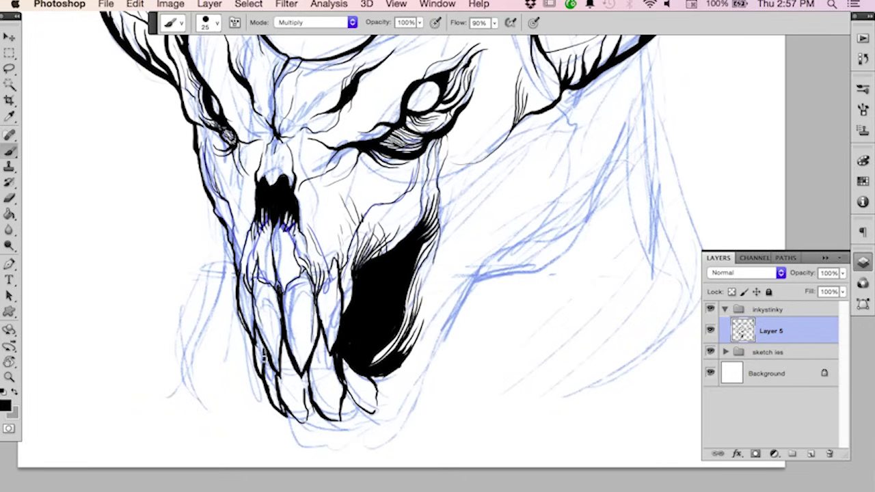
pyautogui.moveTo(265, 355)
pyautogui.mouseDown()
pyautogui.moveTo(259, 335)
pyautogui.moveTo(259, 374)
pyautogui.moveTo(263, 357)
pyautogui.moveTo(254, 369)
pyautogui.moveTo(252, 341)
pyautogui.moveTo(268, 398)
pyautogui.mouseUp()
pyautogui.press('e')
pyautogui.press('b')
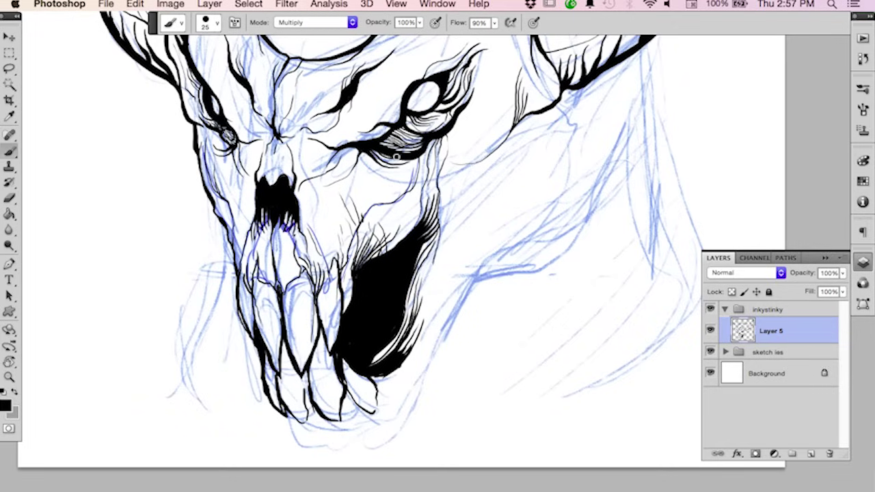
# Add short tapered crease strokes between the lower teeth and along their gum line.
pyautogui.moveTo(443, 305); pyautogui.dragTo(434, 253)
pyautogui.moveTo(265, 358); pyautogui.dragTo(301, 385)
pyautogui.moveTo(300, 350)
pyautogui.mouseDown()
pyautogui.moveTo(302, 369)
pyautogui.moveTo(311, 381)
pyautogui.moveTo(316, 375)
pyautogui.mouseUp()
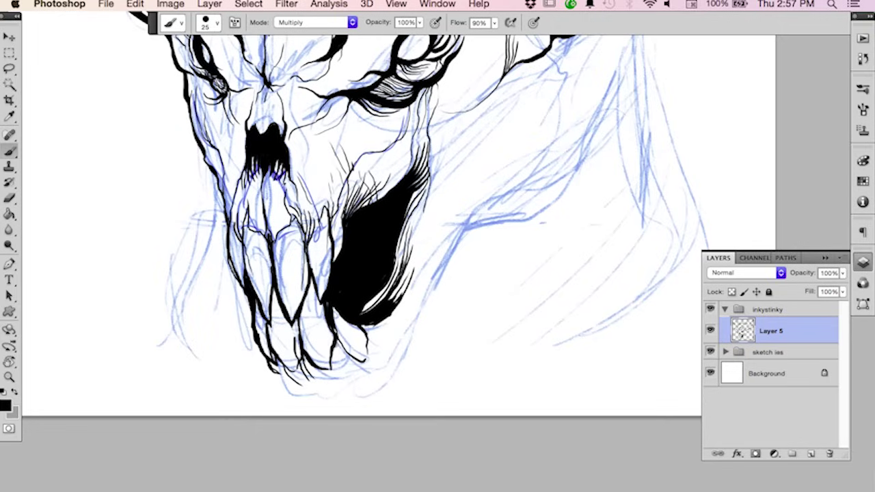
pyautogui.moveTo(337, 344)
pyautogui.mouseDown()
pyautogui.moveTo(356, 371)
pyautogui.moveTo(339, 370)
pyautogui.moveTo(361, 376)
pyautogui.mouseUp()
# Rotate the canvas and ink the thick chin contour with tapered strokes around the front of the lower jaw.
pyautogui.moveTo(271, 365)
pyautogui.mouseDown()
pyautogui.moveTo(295, 394)
pyautogui.moveTo(330, 402)
pyautogui.mouseUp()
pyautogui.press('r')
pyautogui.moveTo(506, 244); pyautogui.dragTo(433, 359)
pyautogui.press('b')
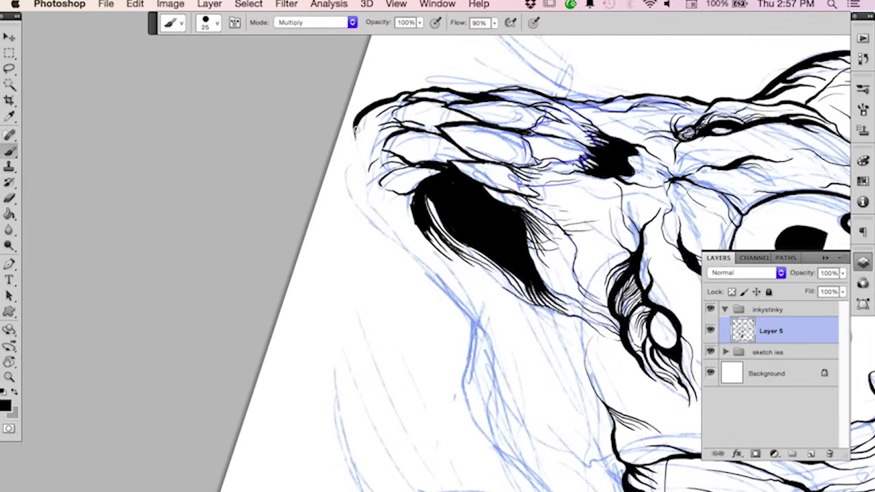
pyautogui.moveTo(354, 129)
pyautogui.mouseDown()
pyautogui.moveTo(348, 172)
pyautogui.moveTo(361, 204)
pyautogui.mouseUp()
pyautogui.moveTo(354, 145)
pyautogui.mouseDown()
pyautogui.moveTo(354, 198)
pyautogui.moveTo(375, 225)
pyautogui.mouseUp()
pyautogui.moveTo(348, 172)
pyautogui.mouseDown()
pyautogui.moveTo(346, 194)
pyautogui.moveTo(380, 237)
pyautogui.mouseUp()
pyautogui.moveTo(349, 200)
pyautogui.mouseDown()
pyautogui.moveTo(355, 220)
pyautogui.moveTo(391, 250)
pyautogui.mouseUp()
# Rotate the canvas back upright and ink the lower jaw's rear contour up toward the neck, with tapered creases at its bend.
pyautogui.press('r')
pyautogui.moveTo(533, 264); pyautogui.dragTo(401, 149)
pyautogui.press('b')
pyautogui.moveTo(505, 247); pyautogui.dragTo(479, 331)
pyautogui.moveTo(523, 238)
pyautogui.mouseDown()
pyautogui.moveTo(493, 281)
pyautogui.moveTo(456, 294)
pyautogui.moveTo(370, 440)
pyautogui.moveTo(419, 373)
pyautogui.moveTo(443, 311)
pyautogui.mouseUp()
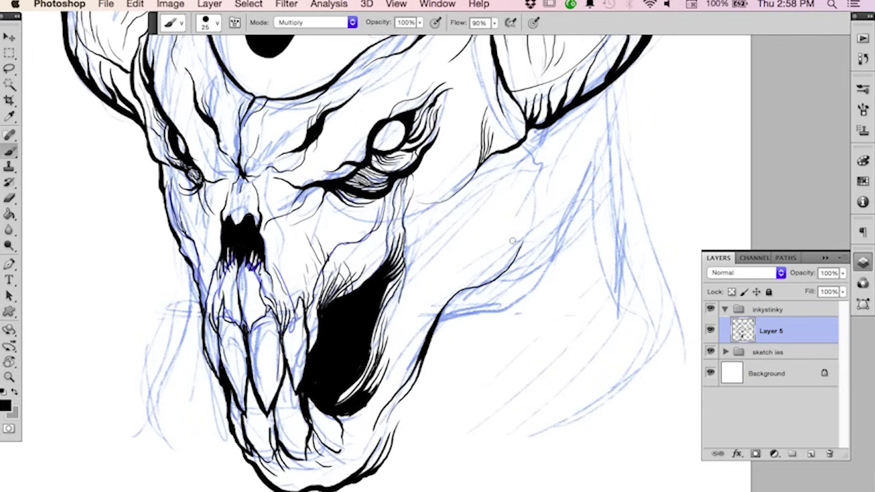
pyautogui.moveTo(513, 241)
pyautogui.mouseDown()
pyautogui.moveTo(451, 289)
pyautogui.moveTo(437, 320)
pyautogui.mouseUp()
pyautogui.moveTo(444, 283); pyautogui.dragTo(431, 333)
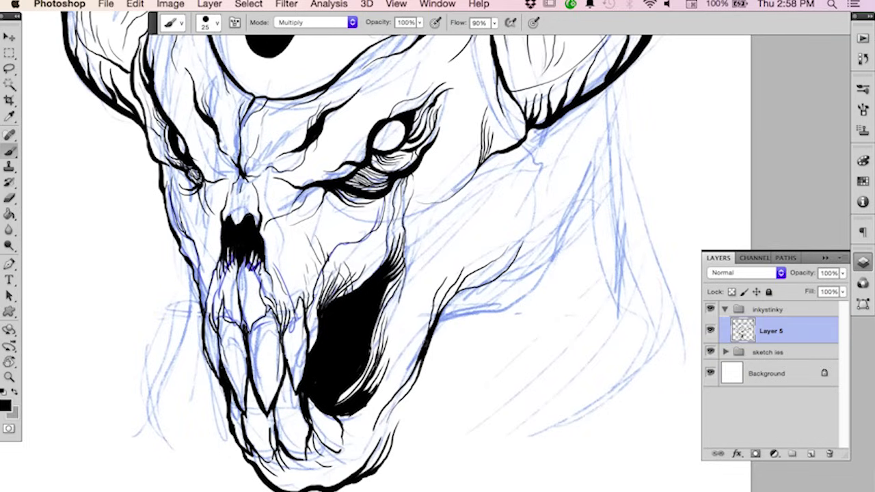
# Ink long thin crease lines down the cheek behind the open mouth and build up the lower jaw's outer contour.
pyautogui.moveTo(443, 283); pyautogui.dragTo(460, 211)
pyautogui.moveTo(440, 251); pyautogui.dragTo(428, 318)
pyautogui.moveTo(425, 259); pyautogui.dragTo(424, 299)
pyautogui.moveTo(422, 240); pyautogui.dragTo(408, 308)
pyautogui.moveTo(415, 253); pyautogui.dragTo(386, 342)
pyautogui.moveTo(417, 279); pyautogui.dragTo(387, 362)
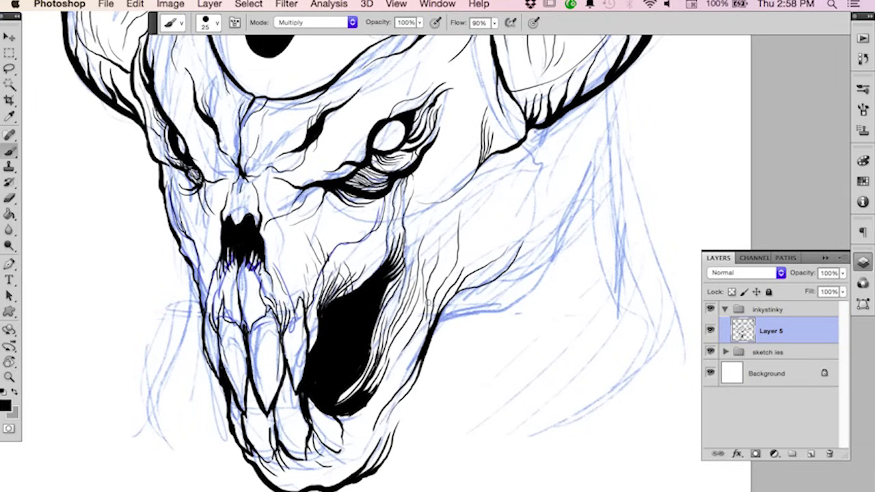
pyautogui.moveTo(424, 324); pyautogui.dragTo(393, 371)
pyautogui.moveTo(399, 423)
pyautogui.mouseDown()
pyautogui.moveTo(411, 408)
pyautogui.moveTo(382, 469)
pyautogui.mouseUp()
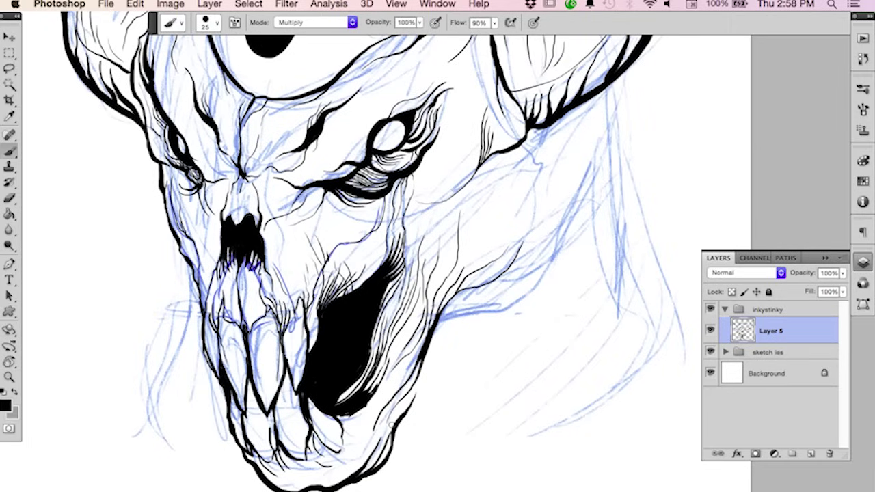
# Ink tapered folds beneath the right horn's base and the thick, forked cheekbone contour running down behind the eye.
pyautogui.scroll(3, 526, 204)
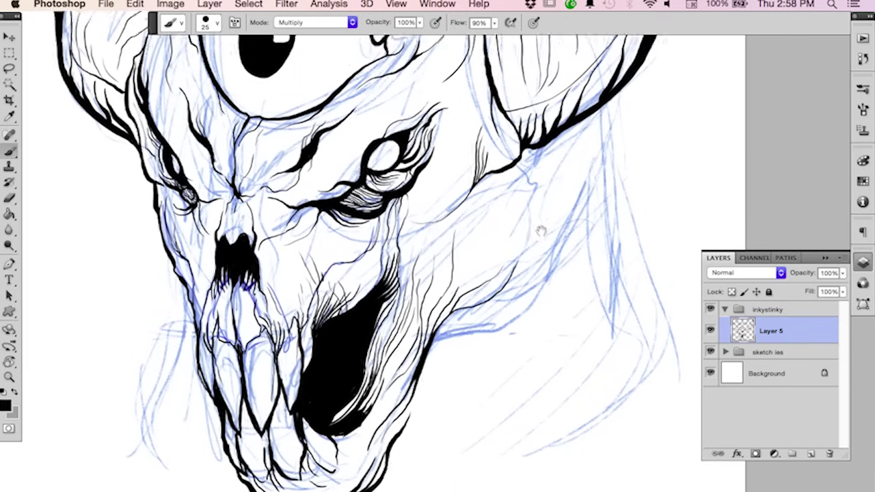
pyautogui.moveTo(497, 220)
pyautogui.mouseDown()
pyautogui.moveTo(532, 190)
pyautogui.moveTo(536, 204)
pyautogui.moveTo(549, 169)
pyautogui.moveTo(527, 212)
pyautogui.moveTo(508, 223)
pyautogui.moveTo(549, 190)
pyautogui.moveTo(557, 166)
pyautogui.moveTo(554, 196)
pyautogui.mouseUp()
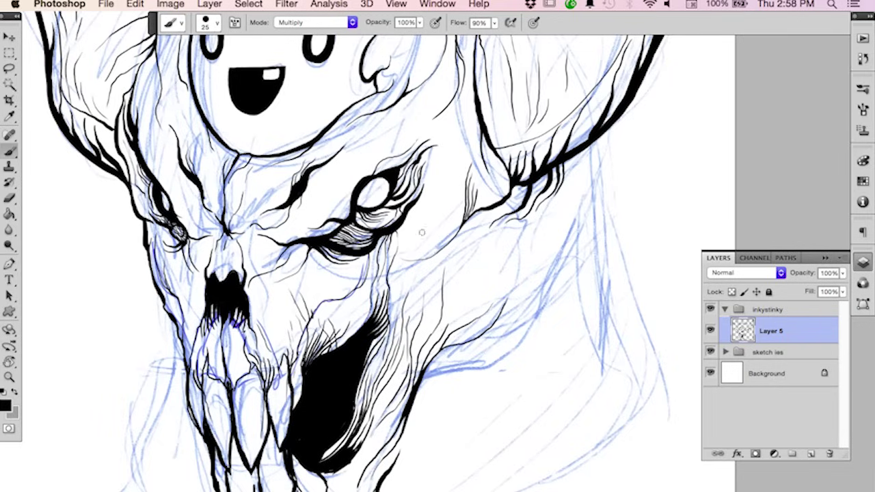
pyautogui.moveTo(421, 234); pyautogui.dragTo(444, 245)
pyautogui.moveTo(443, 246); pyautogui.dragTo(470, 204)
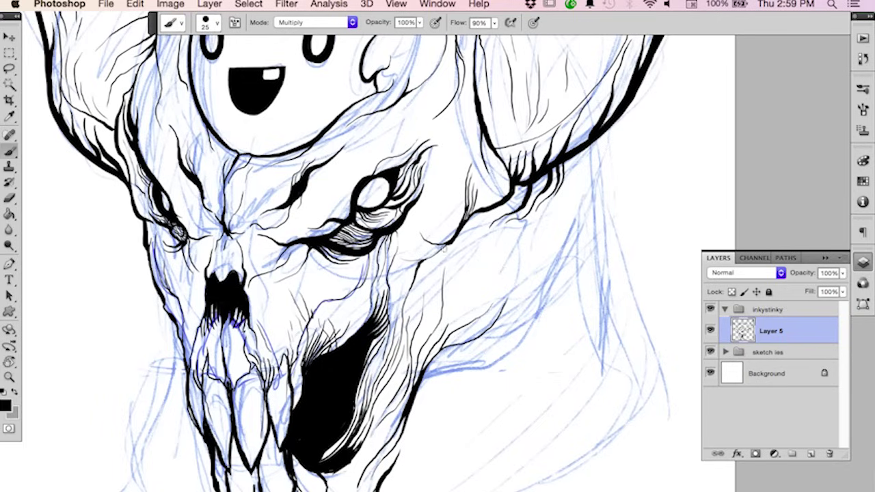
pyautogui.moveTo(424, 264)
pyautogui.mouseDown()
pyautogui.moveTo(419, 296)
pyautogui.moveTo(420, 284)
pyautogui.mouseUp()
pyautogui.moveTo(452, 243)
pyautogui.mouseDown()
pyautogui.moveTo(434, 258)
pyautogui.moveTo(489, 216)
pyautogui.moveTo(472, 235)
pyautogui.mouseUp()
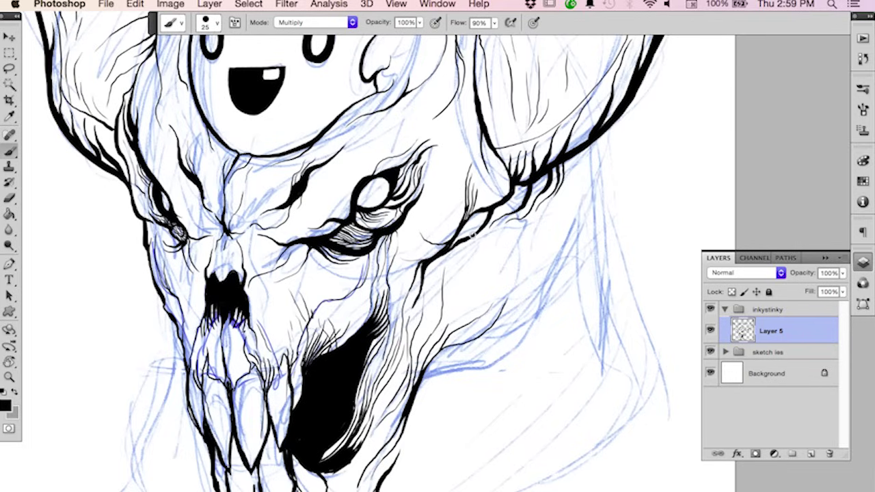
pyautogui.moveTo(473, 215); pyautogui.dragTo(463, 242)
# Add fine crease strokes at the mouth's lower corner, along the chin contour and on the lower teeth.
pyautogui.scroll(-10, 482, 311)
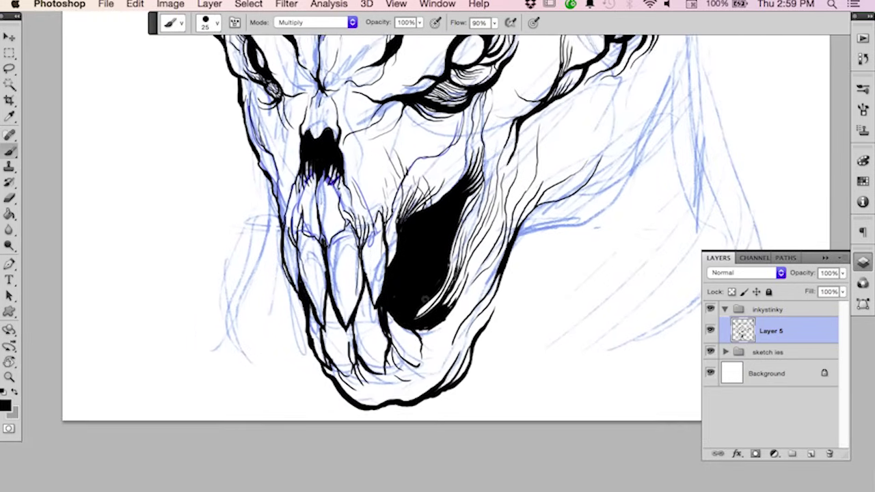
pyautogui.moveTo(431, 297)
pyautogui.mouseDown()
pyautogui.moveTo(411, 320)
pyautogui.moveTo(449, 322)
pyautogui.moveTo(422, 347)
pyautogui.mouseUp()
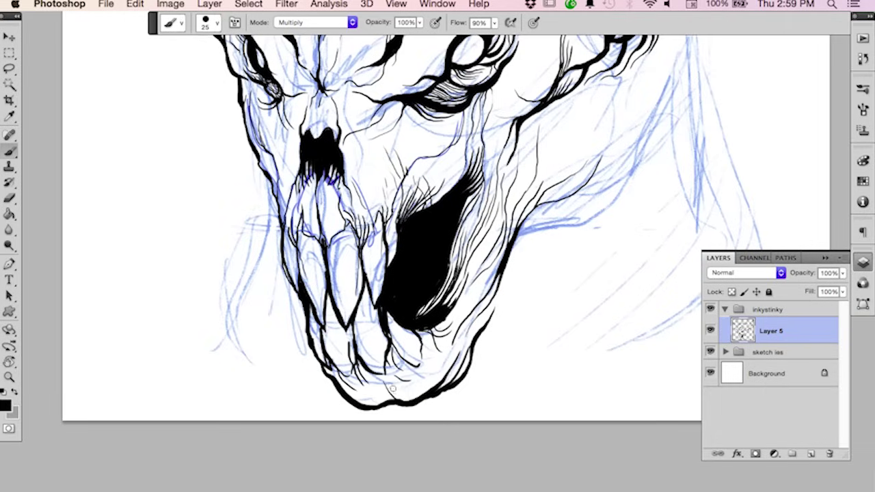
pyautogui.moveTo(374, 389); pyautogui.dragTo(366, 406)
pyautogui.moveTo(331, 324); pyautogui.dragTo(350, 374)
pyautogui.moveTo(359, 331)
pyautogui.mouseDown()
pyautogui.moveTo(369, 364)
pyautogui.moveTo(388, 378)
pyautogui.mouseUp()
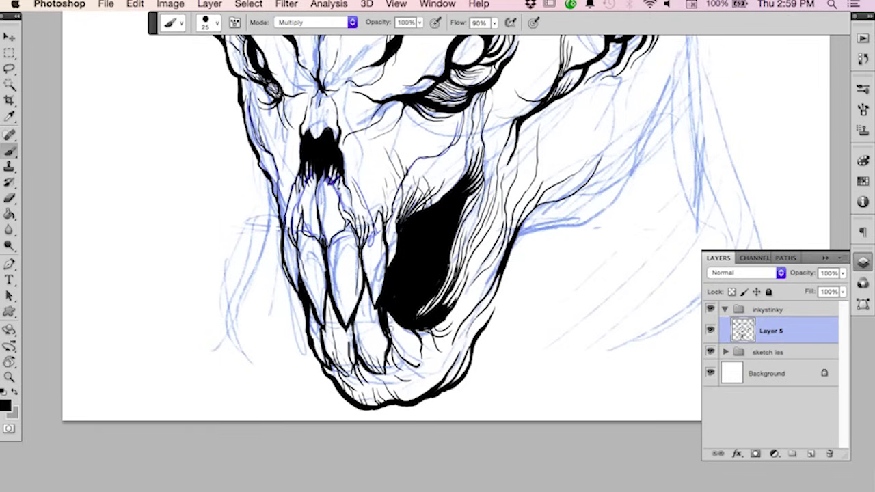
pyautogui.moveTo(392, 333)
pyautogui.mouseDown()
pyautogui.moveTo(419, 365)
pyautogui.moveTo(384, 312)
pyautogui.mouseUp()
# Ink the neck contour and its thin branching folds behind the jaw, undoing one stroke along the way.
pyautogui.moveTo(606, 226)
pyautogui.mouseDown()
pyautogui.moveTo(477, 278)
pyautogui.moveTo(470, 289)
pyautogui.moveTo(551, 288)
pyautogui.moveTo(523, 322)
pyautogui.moveTo(459, 334)
pyautogui.mouseUp()
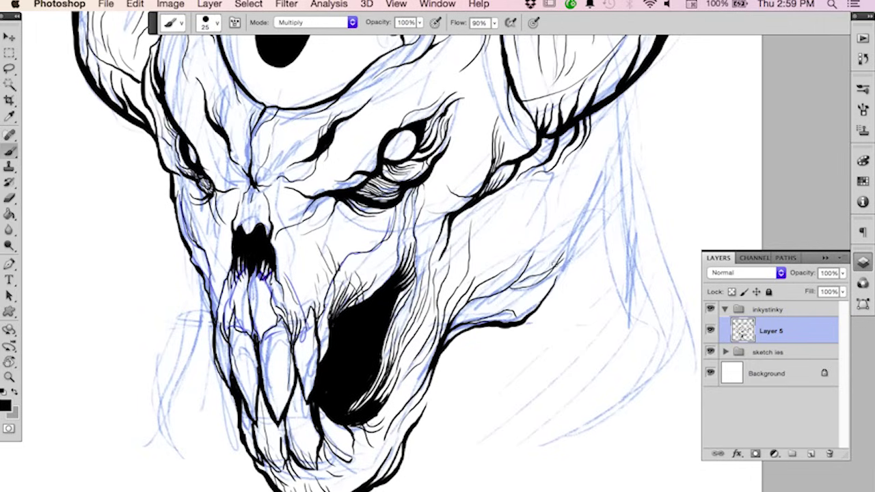
pyautogui.press('super+z')
pyautogui.moveTo(516, 283)
pyautogui.mouseDown()
pyautogui.moveTo(552, 270)
pyautogui.moveTo(558, 258)
pyautogui.moveTo(527, 270)
pyautogui.moveTo(571, 238)
pyautogui.moveTo(606, 151)
pyautogui.moveTo(566, 265)
pyautogui.mouseUp()
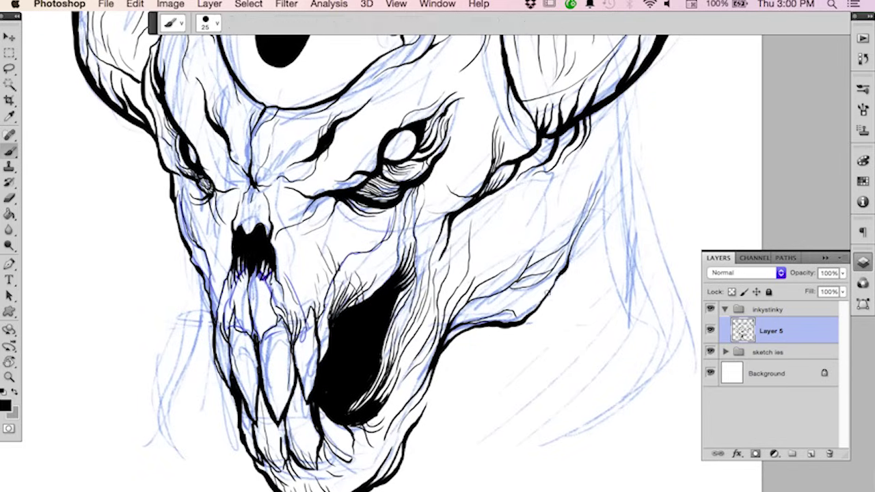
# Ink the back contour of the neck descending from beneath the right horn and add thin creases behind the jaw.
pyautogui.moveTo(638, 136); pyautogui.dragTo(482, 230)
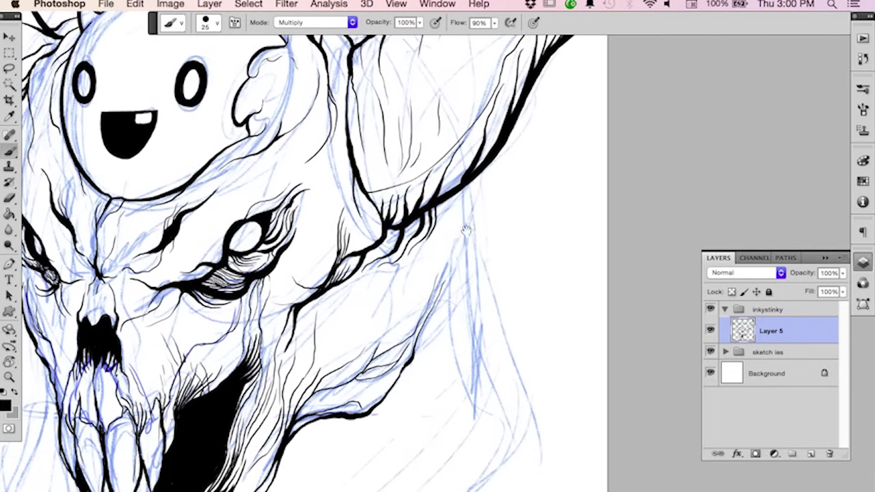
pyautogui.moveTo(471, 179); pyautogui.dragTo(456, 250)
pyautogui.moveTo(469, 219)
pyautogui.mouseDown()
pyautogui.moveTo(457, 268)
pyautogui.moveTo(458, 331)
pyautogui.mouseUp()
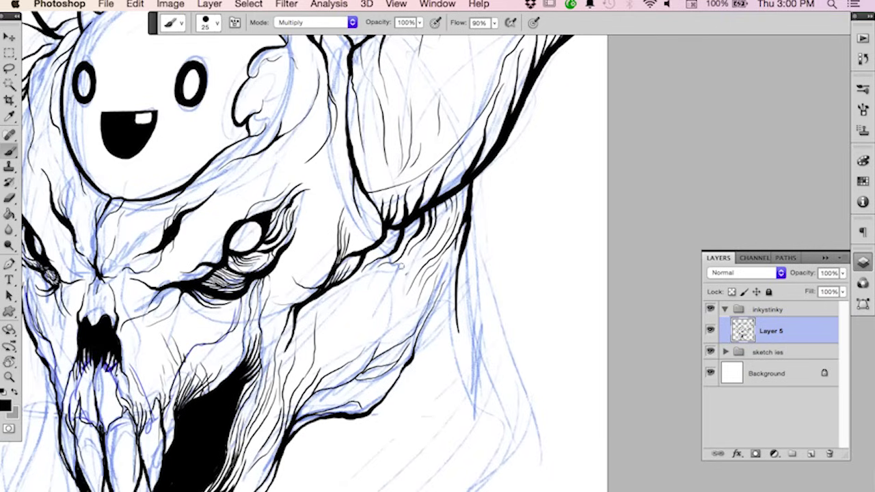
pyautogui.moveTo(391, 264)
pyautogui.mouseDown()
pyautogui.moveTo(393, 286)
pyautogui.moveTo(366, 338)
pyautogui.mouseUp()
pyautogui.moveTo(442, 317)
pyautogui.mouseDown()
pyautogui.moveTo(496, 288)
pyautogui.moveTo(522, 238)
pyautogui.moveTo(489, 298)
pyautogui.moveTo(449, 329)
pyautogui.moveTo(446, 346)
pyautogui.moveTo(371, 363)
pyautogui.moveTo(428, 286)
pyautogui.moveTo(391, 371)
pyautogui.mouseUp()
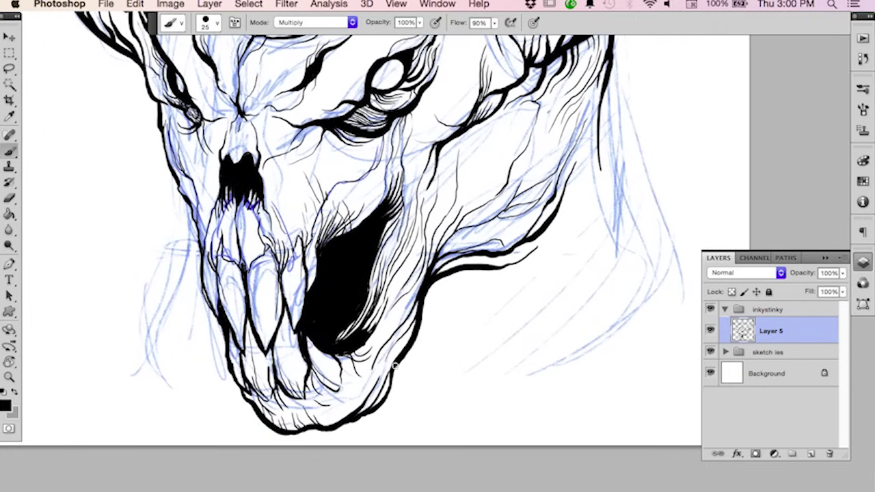
# Touch up the lower jaw's outer contour with the Eraser and Brush, and hide the sketch ies group.
pyautogui.press('e')
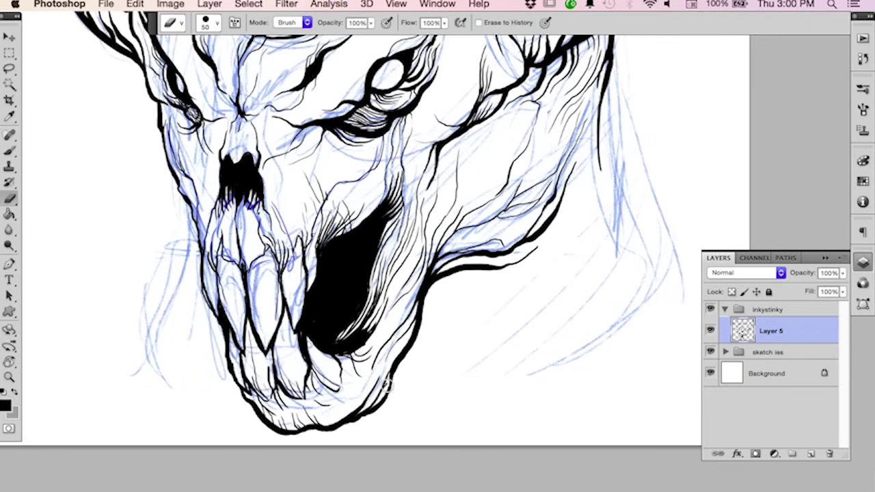
pyautogui.press('b')
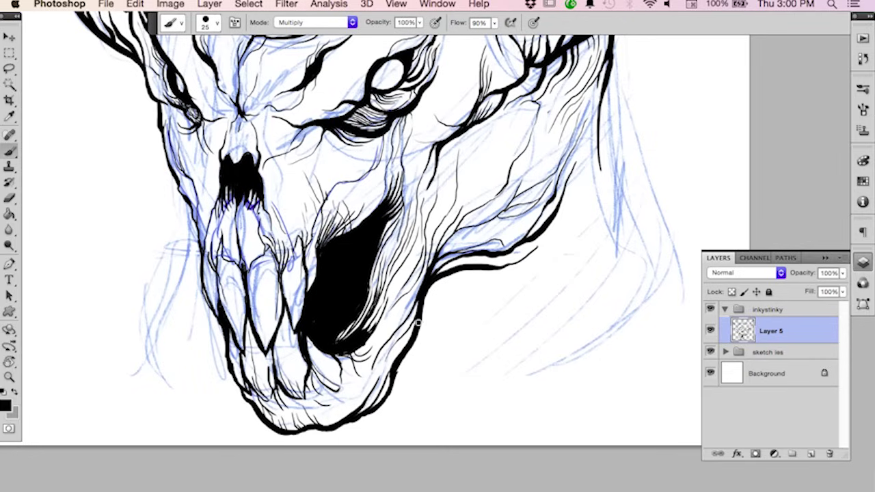
pyautogui.click(710, 352)
pyautogui.press('z')
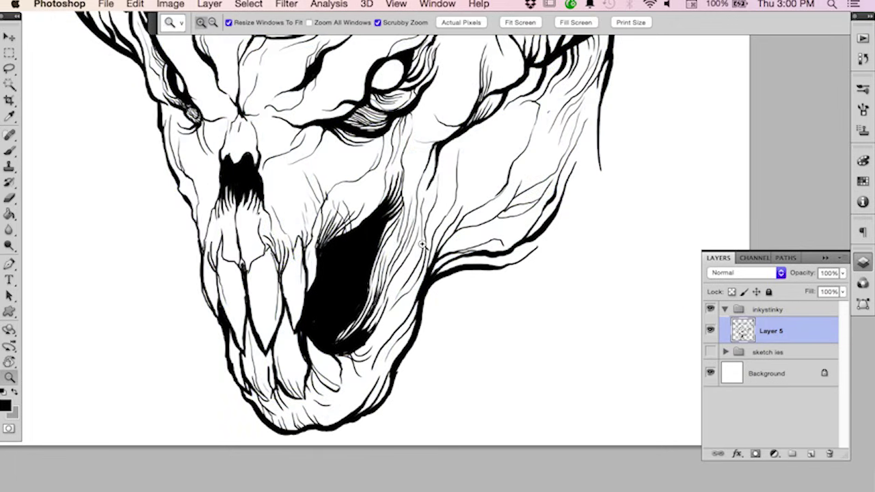
pyautogui.moveTo(422, 244)
pyautogui.mouseDown()
pyautogui.moveTo(393, 239)
pyautogui.moveTo(427, 235)
pyautogui.mouseUp()
pyautogui.press('b')
# Ink tapered creases on the cheek between the right eye and the open mouth, and show the sketch ies group again.
pyautogui.moveTo(414, 200); pyautogui.dragTo(477, 252)
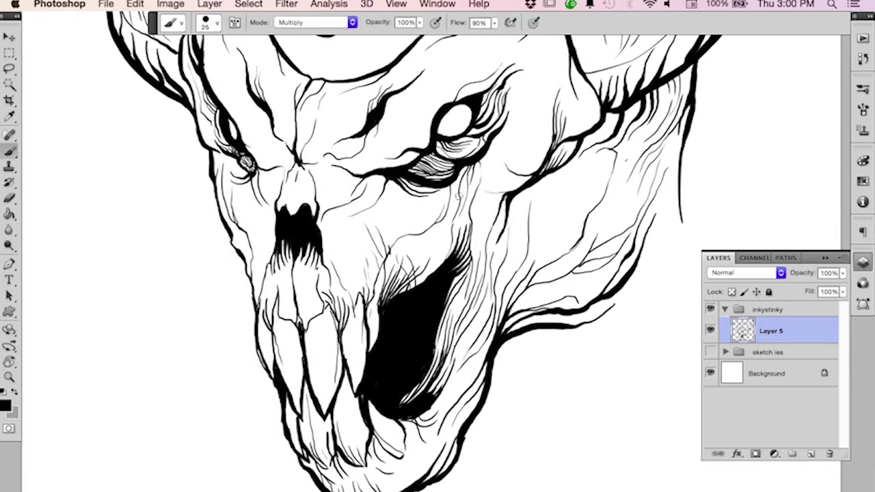
pyautogui.moveTo(409, 203); pyautogui.dragTo(403, 235)
pyautogui.moveTo(421, 178)
pyautogui.mouseDown()
pyautogui.moveTo(419, 223)
pyautogui.moveTo(401, 228)
pyautogui.moveTo(412, 233)
pyautogui.moveTo(388, 259)
pyautogui.mouseUp()
pyautogui.press('z')
pyautogui.moveTo(446, 259)
pyautogui.mouseDown()
pyautogui.moveTo(404, 220)
pyautogui.moveTo(394, 180)
pyautogui.mouseUp()
pyautogui.moveTo(517, 247); pyautogui.dragTo(567, 188)
pyautogui.press('b')
pyautogui.click(710, 353)
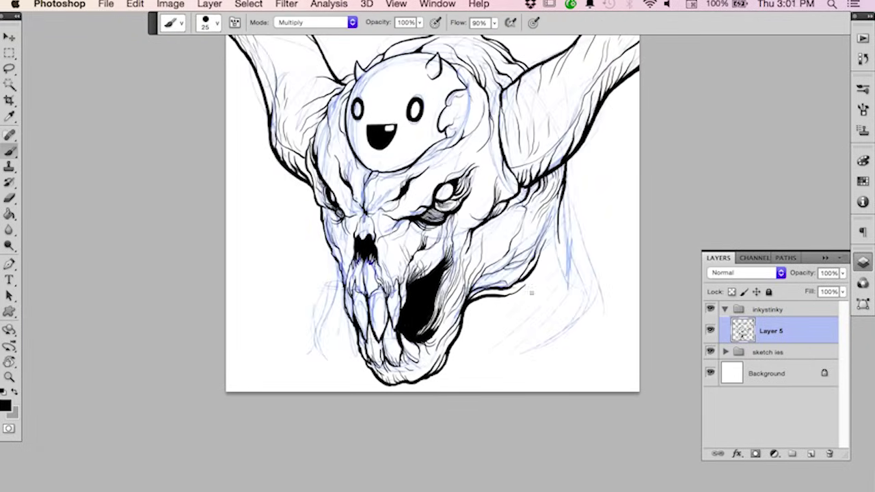
# Ink the outer shoulder contours sloping down from both sides of the creature's neck.
pyautogui.press('z')
pyautogui.moveTo(372, 305); pyautogui.dragTo(423, 294)
pyautogui.press('b')
pyautogui.moveTo(337, 251)
pyautogui.mouseDown()
pyautogui.moveTo(324, 317)
pyautogui.moveTo(296, 371)
pyautogui.mouseUp()
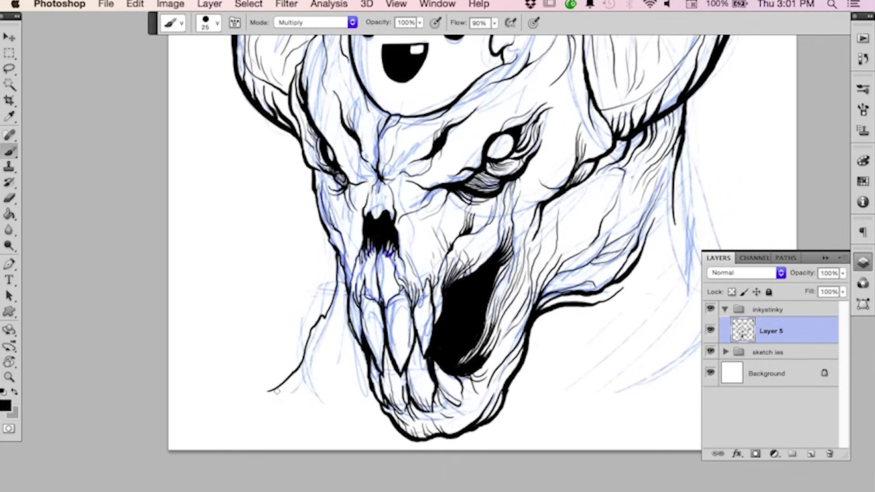
pyautogui.hscroll(6, 511, 308)
pyautogui.moveTo(469, 153)
pyautogui.mouseDown()
pyautogui.moveTo(489, 223)
pyautogui.moveTo(536, 313)
pyautogui.moveTo(583, 371)
pyautogui.mouseUp()
# Ink a thin inner crease on the left shoulder, a curved collar line on the right, and a long neck fold.
pyautogui.moveTo(484, 381); pyautogui.dragTo(534, 376)
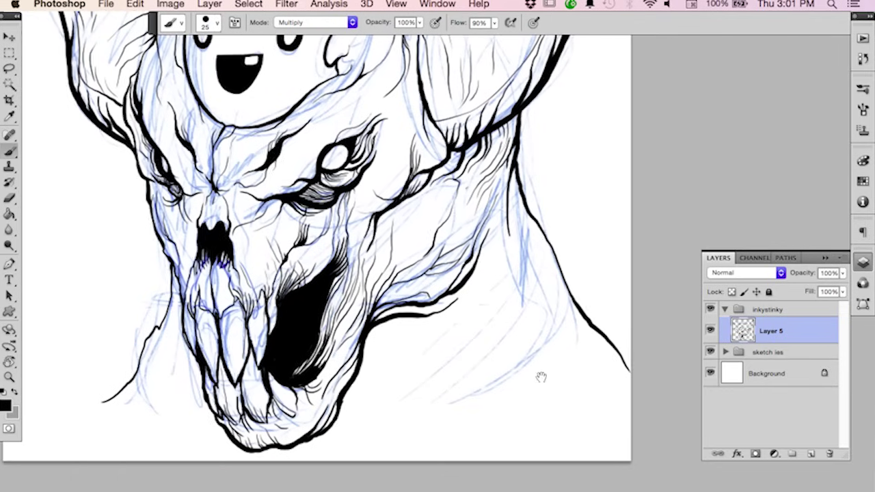
pyautogui.moveTo(142, 362)
pyautogui.mouseDown()
pyautogui.moveTo(139, 387)
pyautogui.moveTo(164, 424)
pyautogui.moveTo(145, 409)
pyautogui.moveTo(163, 430)
pyautogui.mouseUp()
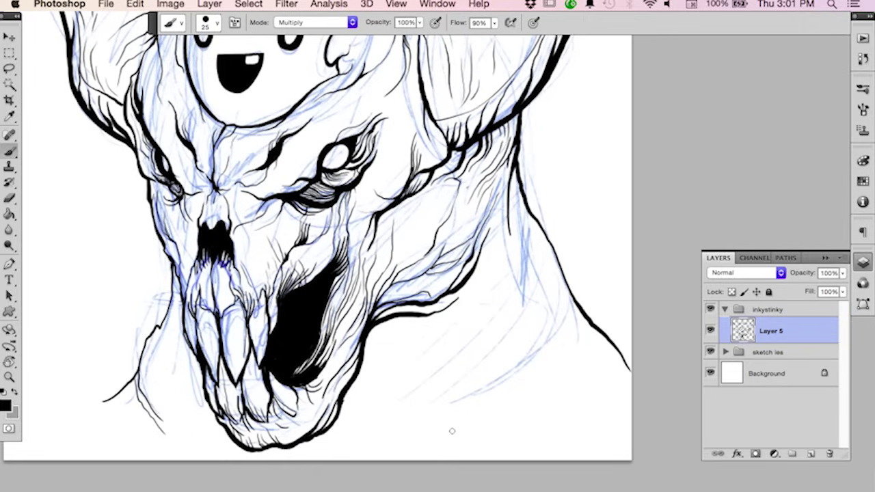
pyautogui.moveTo(453, 428)
pyautogui.mouseDown()
pyautogui.moveTo(505, 373)
pyautogui.moveTo(554, 338)
pyautogui.moveTo(565, 288)
pyautogui.mouseUp()
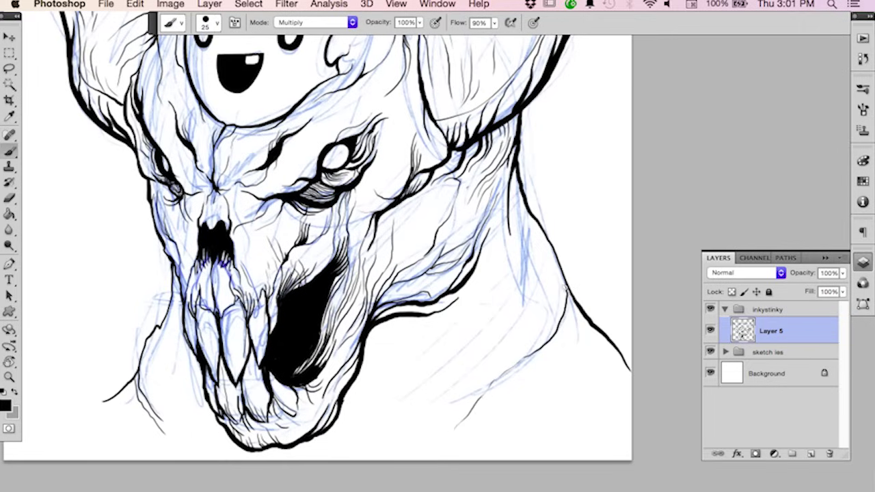
pyautogui.moveTo(523, 198)
pyautogui.mouseDown()
pyautogui.moveTo(522, 281)
pyautogui.moveTo(492, 361)
pyautogui.mouseUp()
# Erase the loose inner end of the neck line beneath the right horn and join the long neck fold to the contour.
pyautogui.press('e')
pyautogui.moveTo(514, 234); pyautogui.dragTo(515, 178)
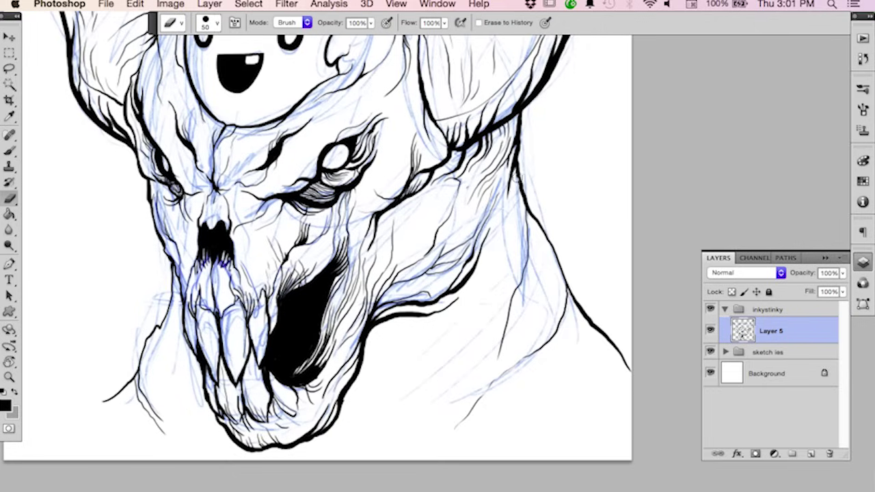
pyautogui.press('b')
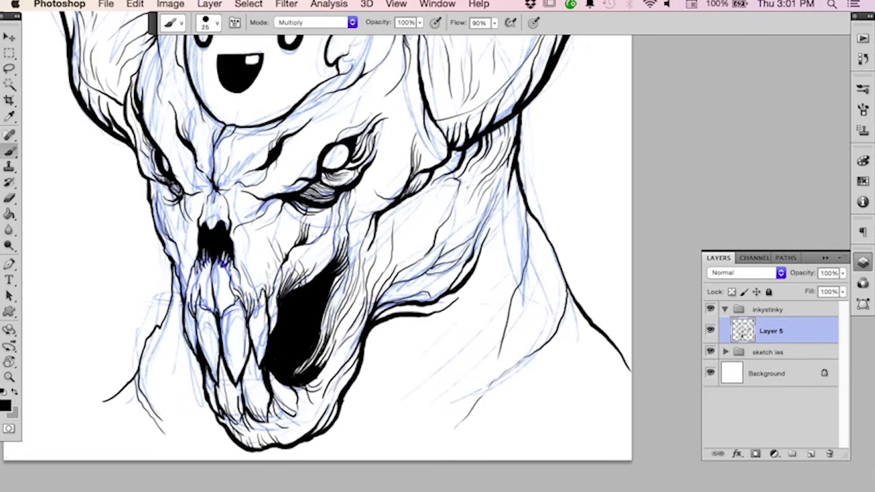
pyautogui.moveTo(517, 180); pyautogui.dragTo(528, 239)
# Hide the sketch ies group and ink long thin folds running down the throat from beneath the right jaw.
pyautogui.click(711, 351)
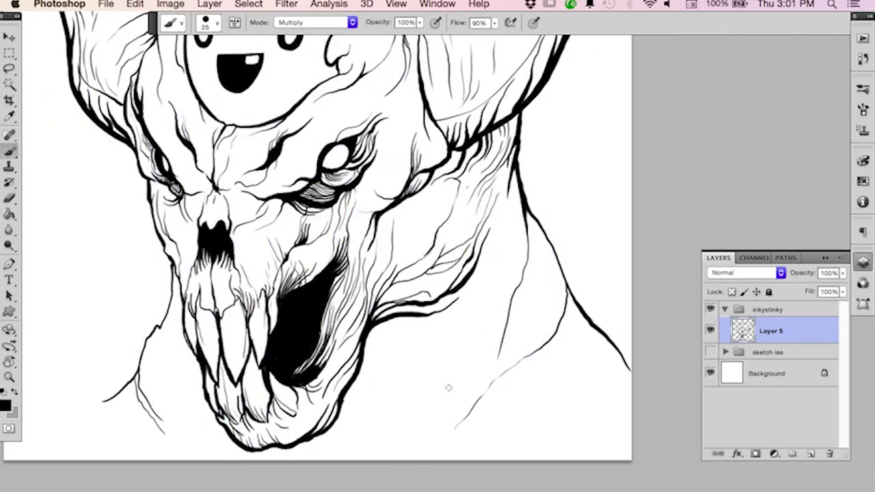
pyautogui.moveTo(421, 334); pyautogui.dragTo(375, 468)
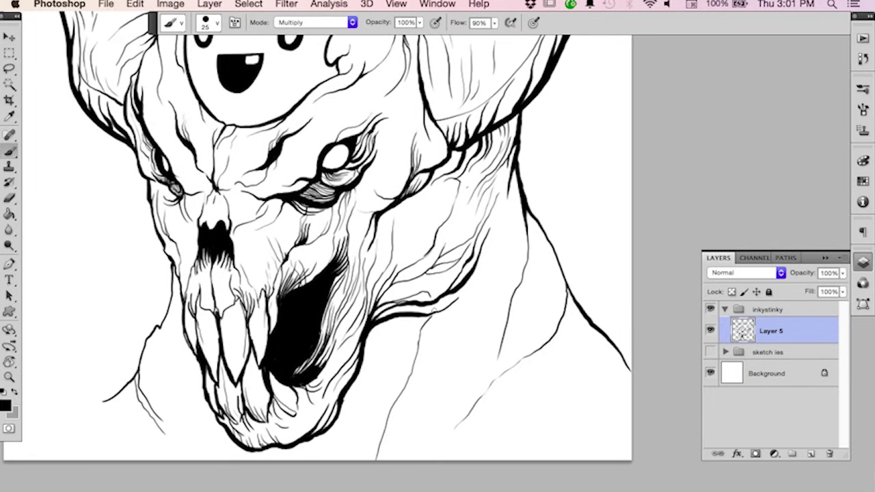
pyautogui.moveTo(439, 309); pyautogui.dragTo(414, 360)
pyautogui.moveTo(425, 312); pyautogui.dragTo(406, 378)
pyautogui.moveTo(415, 325); pyautogui.dragTo(383, 434)
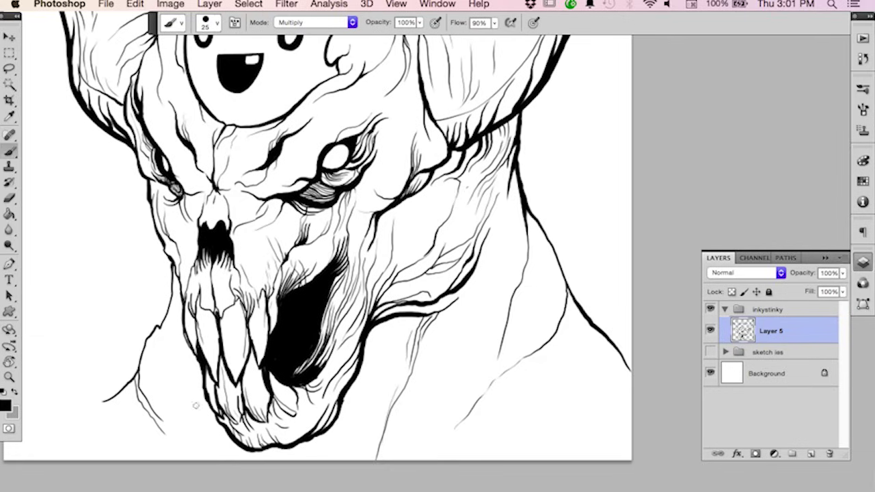
# Add thin creases to the neck left of the chin and on the lower right chest and shoulder.
pyautogui.moveTo(194, 379); pyautogui.dragTo(210, 451)
pyautogui.moveTo(182, 372); pyautogui.dragTo(200, 432)
pyautogui.moveTo(465, 468); pyautogui.dragTo(490, 418)
pyautogui.moveTo(496, 449); pyautogui.dragTo(540, 386)
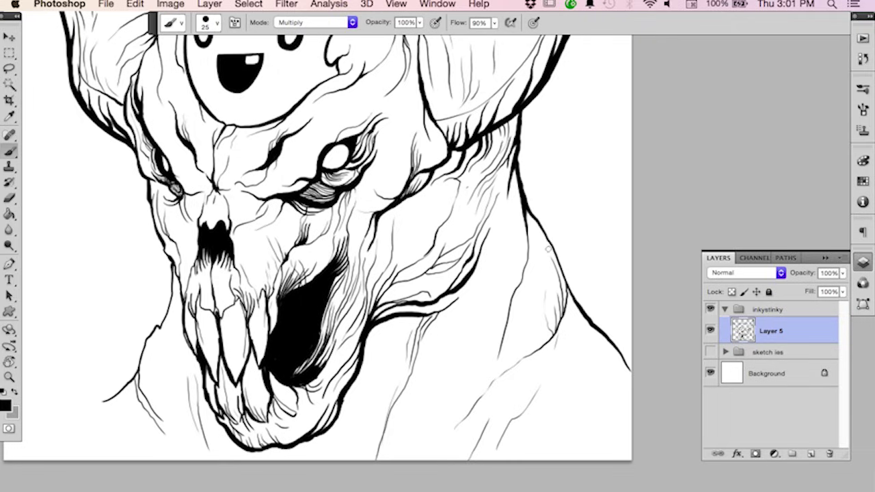
pyautogui.press('e')
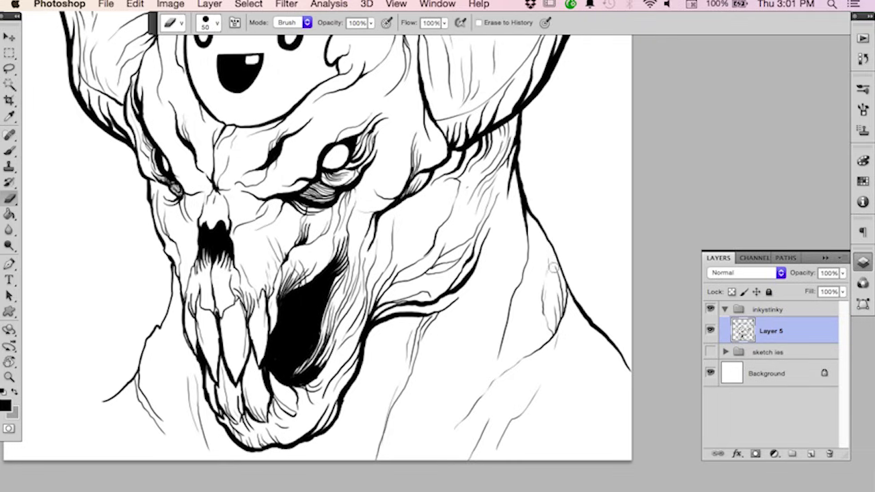
pyautogui.press('z')
pyautogui.moveTo(545, 258); pyautogui.dragTo(508, 251)
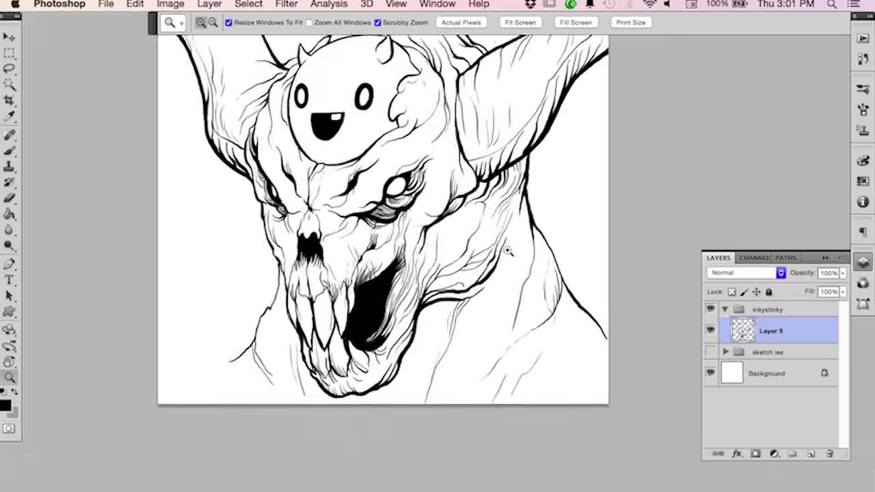
pyautogui.press('b')
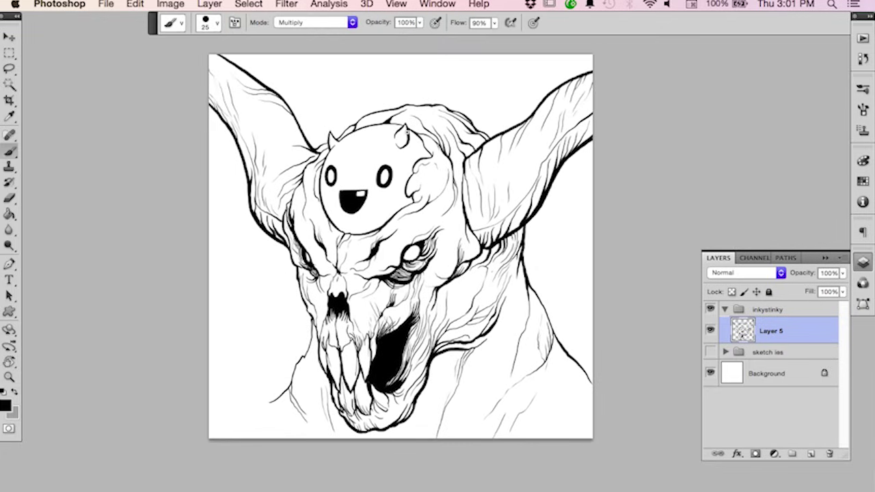
# Hatch the inside of the curled flap at the right edge of the smiling round face.
pyautogui.press('z')
pyautogui.moveTo(460, 274); pyautogui.dragTo(520, 290)
pyautogui.press('b')
pyautogui.moveTo(440, 225); pyautogui.dragTo(527, 307)
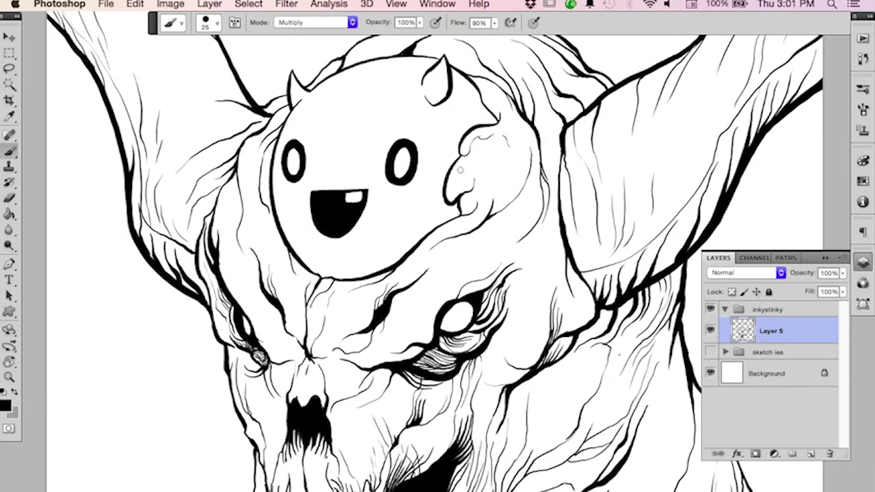
pyautogui.moveTo(457, 172); pyautogui.dragTo(454, 194)
pyautogui.moveTo(468, 163); pyautogui.dragTo(460, 193)
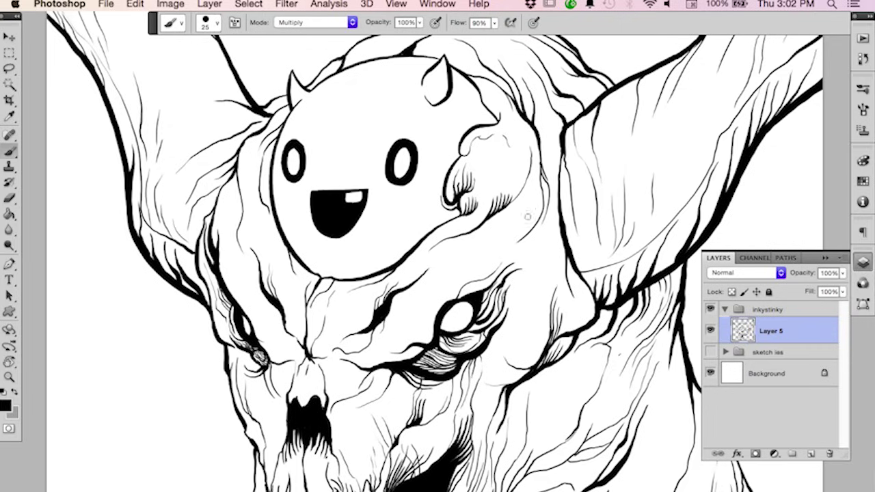
# Add short curved hatching along the forehead fold below and to the right of the curled flap.
pyautogui.moveTo(522, 211); pyautogui.dragTo(517, 240)
pyautogui.moveTo(510, 237); pyautogui.dragTo(502, 246)
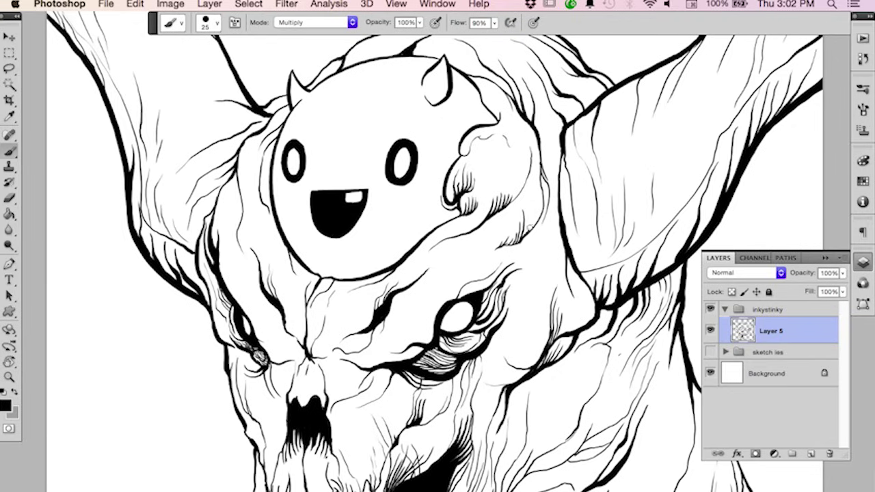
pyautogui.moveTo(527, 199); pyautogui.dragTo(531, 220)
# Scatter small dots and short dashes over the brow, around the eyes and across the right cheek.
pyautogui.moveTo(426, 312); pyautogui.dragTo(430, 332)
pyautogui.scroll(-5, 536, 276)
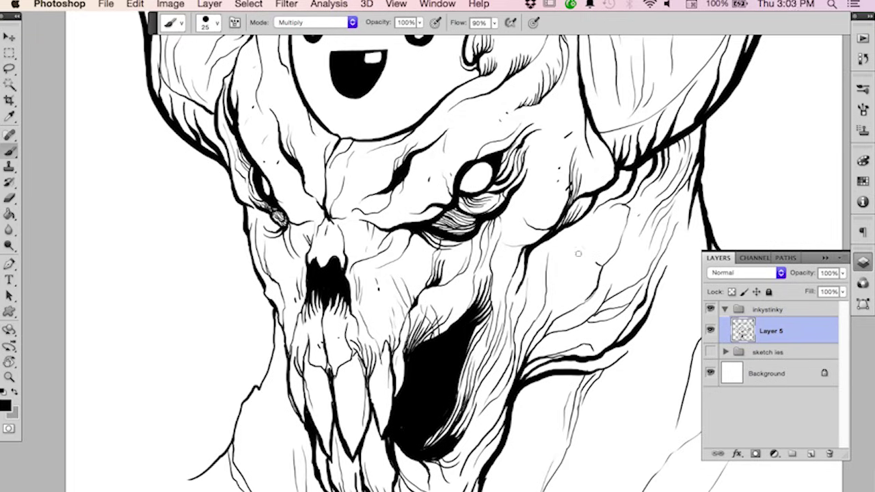
pyautogui.moveTo(573, 259); pyautogui.dragTo(622, 249)
pyautogui.press('e')
pyautogui.press('b')
# Erase the dash on the large front tooth and refine the small bump in the left shoulder contour.
pyautogui.scroll(-10, 578, 231)
pyautogui.hscroll(-3, 579, 231)
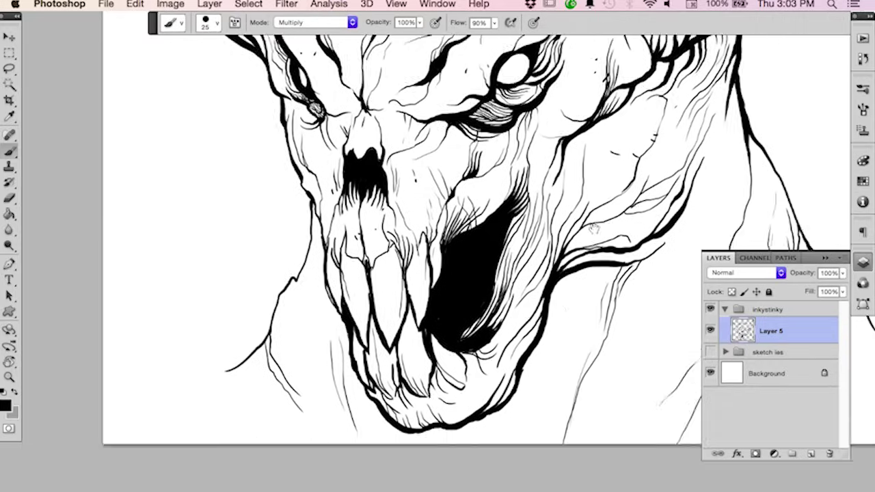
pyautogui.scroll(3, 579, 231)
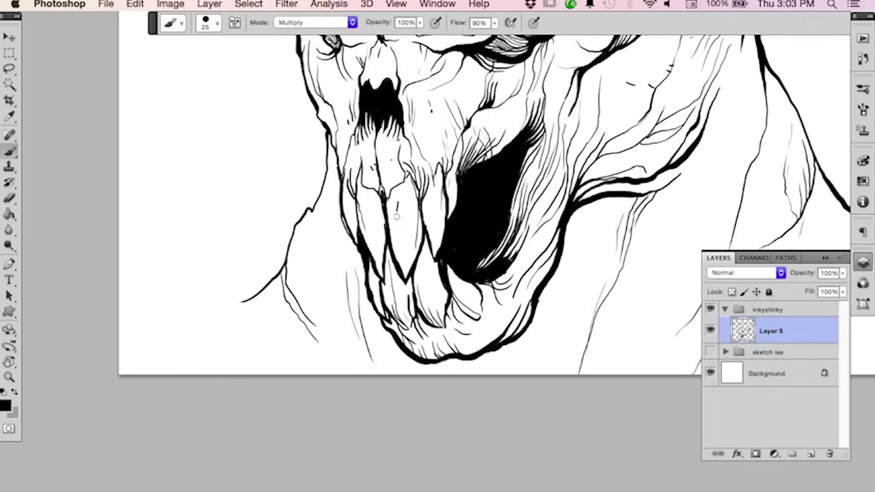
pyautogui.press('e')
pyautogui.moveTo(398, 197); pyautogui.dragTo(398, 206)
pyautogui.press('b')
pyautogui.moveTo(313, 211); pyautogui.dragTo(314, 228)
pyautogui.moveTo(576, 268)
pyautogui.mouseDown()
pyautogui.moveTo(557, 293)
pyautogui.moveTo(483, 322)
pyautogui.mouseUp()
pyautogui.press('e')
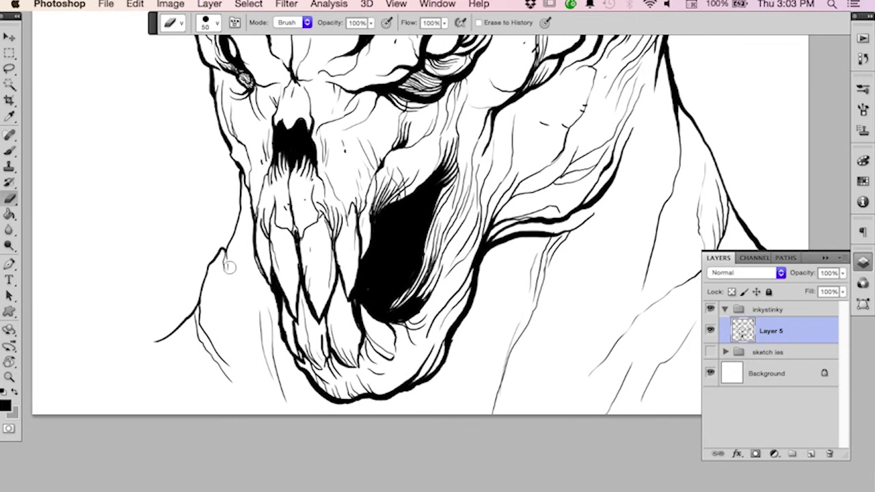
pyautogui.press('b')
# Hatch beneath the right jaw's rear contour and add short texture ticks to the neck and both shoulders.
pyautogui.moveTo(661, 166); pyautogui.dragTo(586, 260)
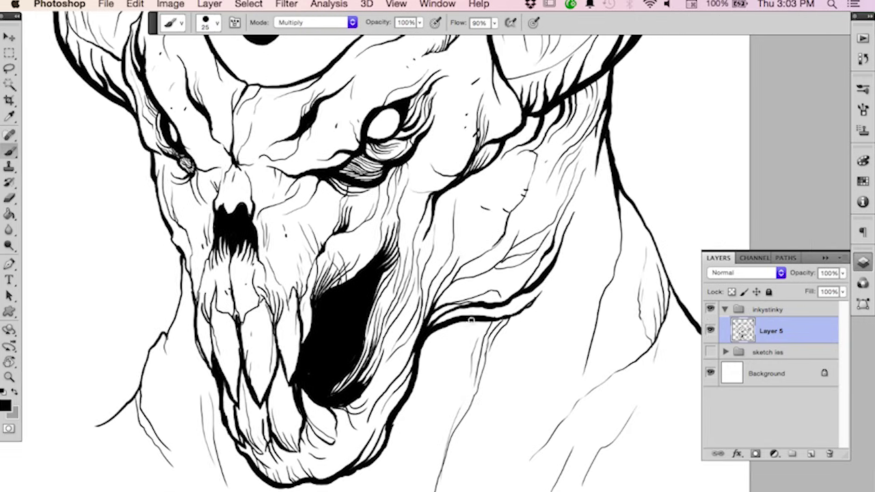
pyautogui.moveTo(476, 320)
pyautogui.mouseDown()
pyautogui.moveTo(425, 341)
pyautogui.moveTo(475, 309)
pyautogui.mouseUp()
pyautogui.moveTo(442, 334)
pyautogui.mouseDown()
pyautogui.moveTo(533, 296)
pyautogui.moveTo(546, 281)
pyautogui.moveTo(493, 317)
pyautogui.mouseUp()
pyautogui.moveTo(454, 363); pyautogui.dragTo(464, 380)
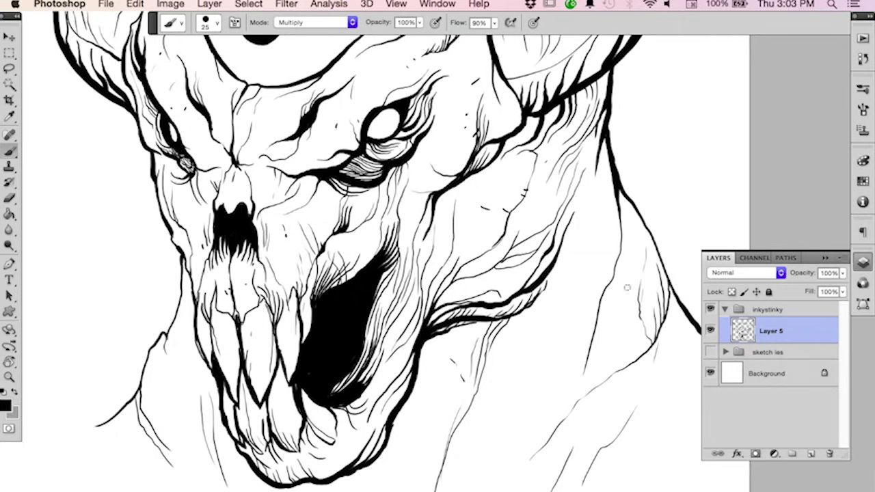
pyautogui.moveTo(627, 288)
pyautogui.mouseDown()
pyautogui.moveTo(603, 305)
pyautogui.moveTo(588, 334)
pyautogui.mouseUp()
pyautogui.moveTo(174, 396); pyautogui.dragTo(173, 407)
# Add small dashes and dots to the left side of the forehead and the left horn.
pyautogui.scroll(5, 433, 175)
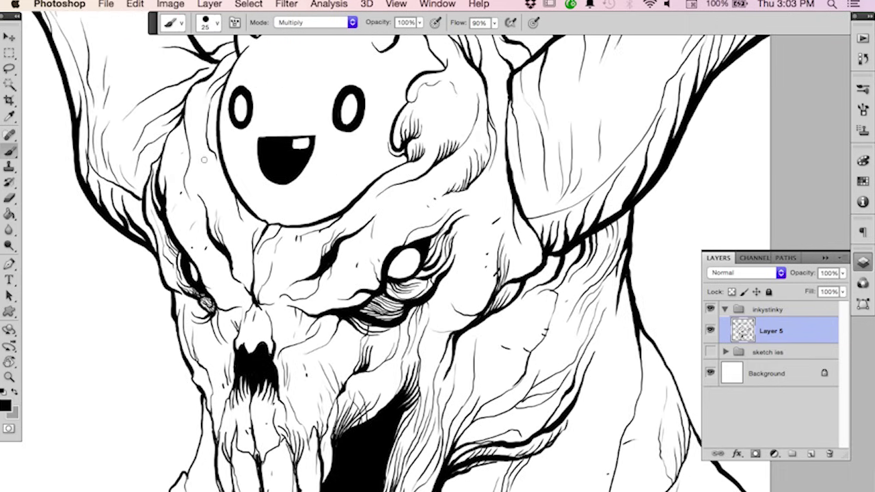
pyautogui.moveTo(212, 78)
pyautogui.mouseDown()
pyautogui.moveTo(290, 227)
pyautogui.moveTo(295, 253)
pyautogui.mouseUp()
pyautogui.moveTo(236, 206); pyautogui.dragTo(252, 210)
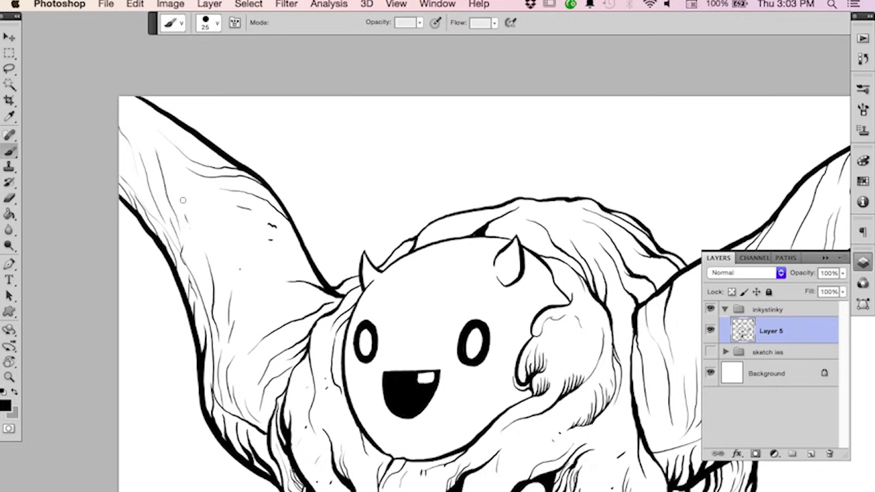
# Add short texture marks to the right horn and hatch the right edge of the bulge beside the round face.
pyautogui.moveTo(499, 324); pyautogui.dragTo(274, 264)
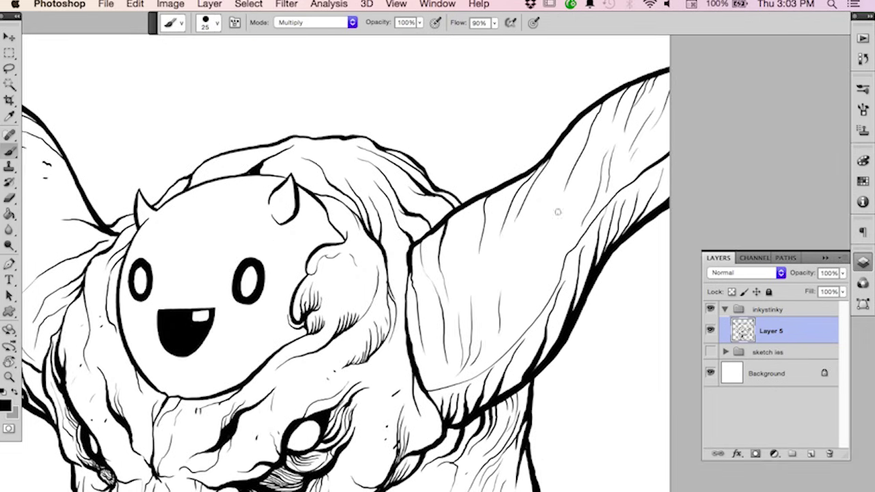
pyautogui.moveTo(540, 269); pyautogui.dragTo(526, 331)
pyautogui.moveTo(424, 322); pyautogui.dragTo(474, 208)
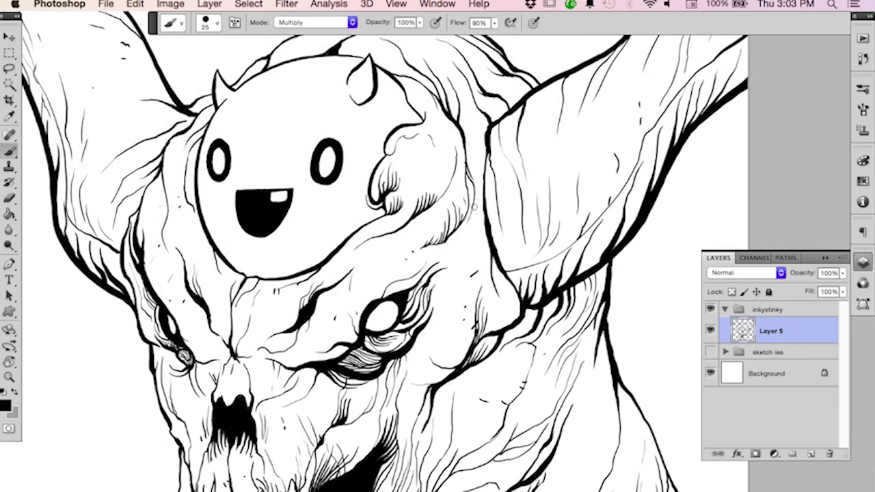
pyautogui.moveTo(449, 141); pyautogui.dragTo(448, 191)
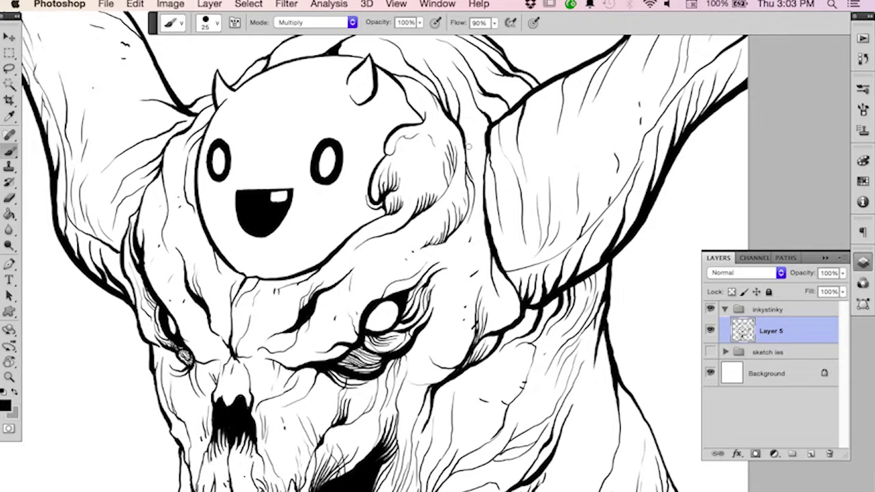
# Add fine contour strokes to the head between the bulge beside the round face and the base of the right horn.
pyautogui.moveTo(469, 144); pyautogui.dragTo(470, 164)
pyautogui.moveTo(471, 123); pyautogui.dragTo(478, 198)
pyautogui.moveTo(369, 253); pyautogui.dragTo(407, 195)
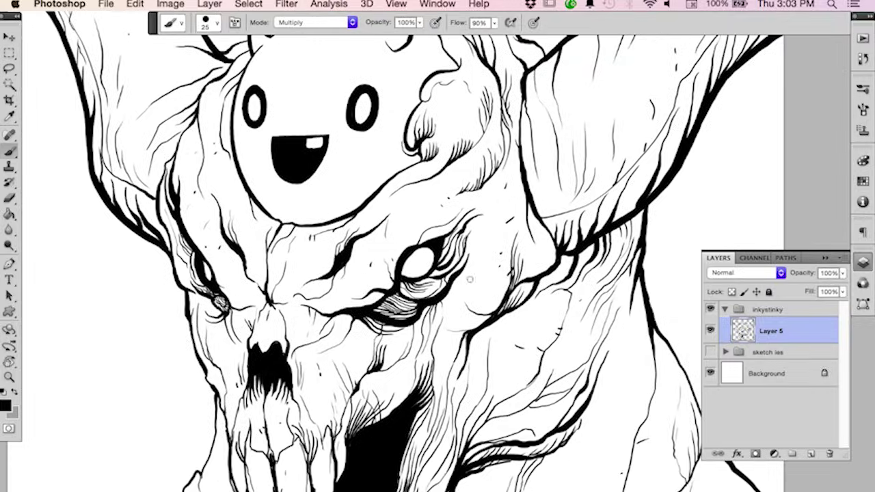
# Thicken the skull's left outer contour from beside the left eye down the cheek to the jaw alongside the fangs.
pyautogui.press('z')
pyautogui.keyDown('alt'); pyautogui.click(515, 290); pyautogui.keyUp('alt')
pyautogui.moveTo(487, 283); pyautogui.dragTo(458, 288)
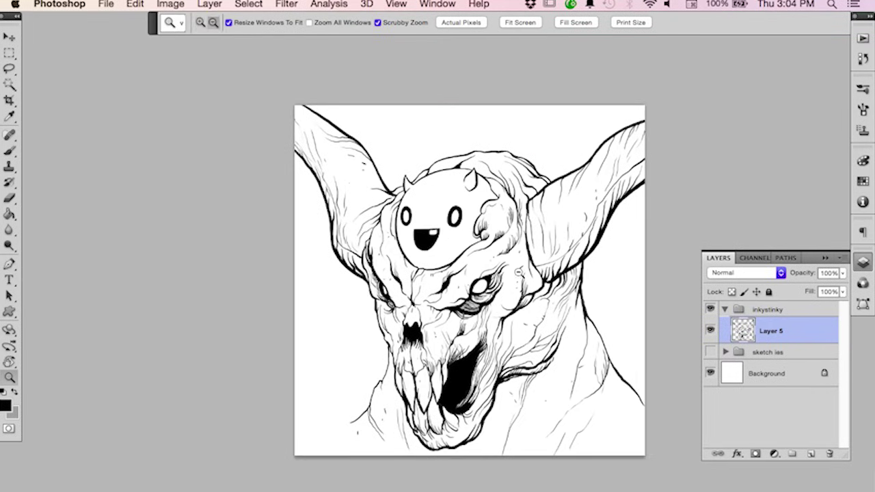
pyautogui.moveTo(569, 295); pyautogui.dragTo(521, 271)
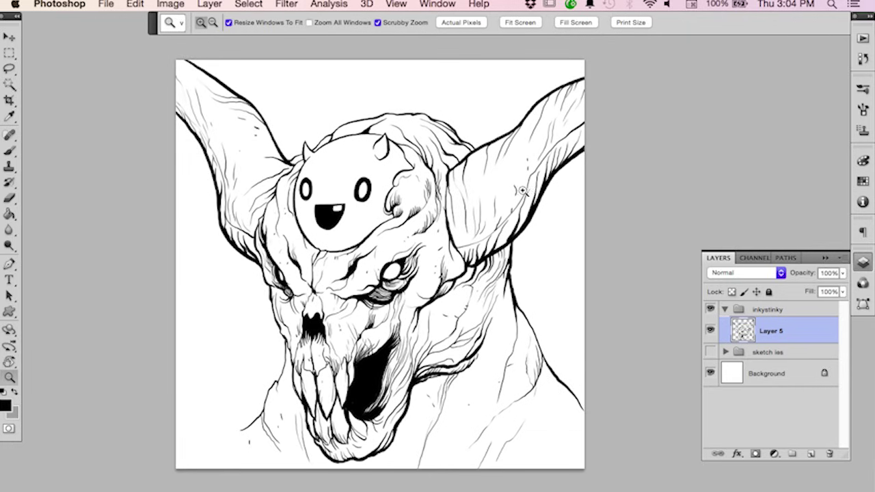
pyautogui.moveTo(433, 310); pyautogui.dragTo(501, 311)
pyautogui.moveTo(378, 311); pyautogui.dragTo(535, 258)
pyautogui.press('b')
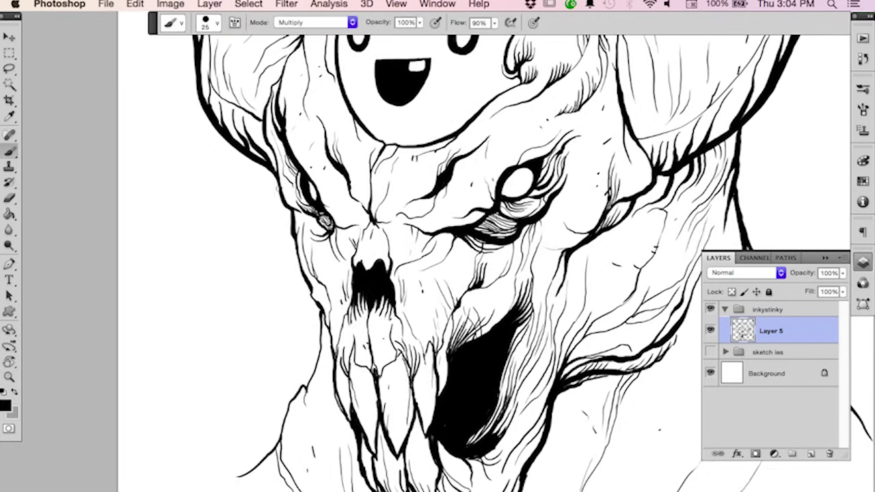
pyautogui.moveTo(278, 183); pyautogui.dragTo(329, 338)
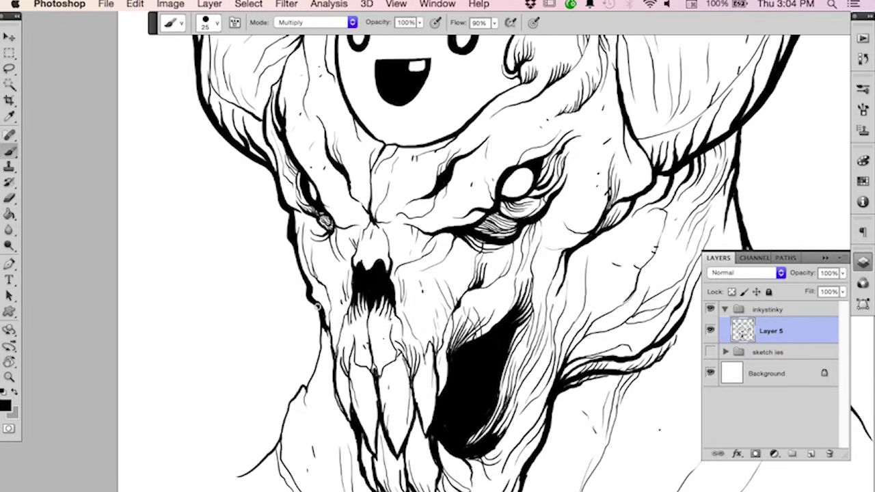
pyautogui.moveTo(318, 305)
pyautogui.mouseDown()
pyautogui.moveTo(336, 406)
pyautogui.moveTo(353, 445)
pyautogui.mouseUp()
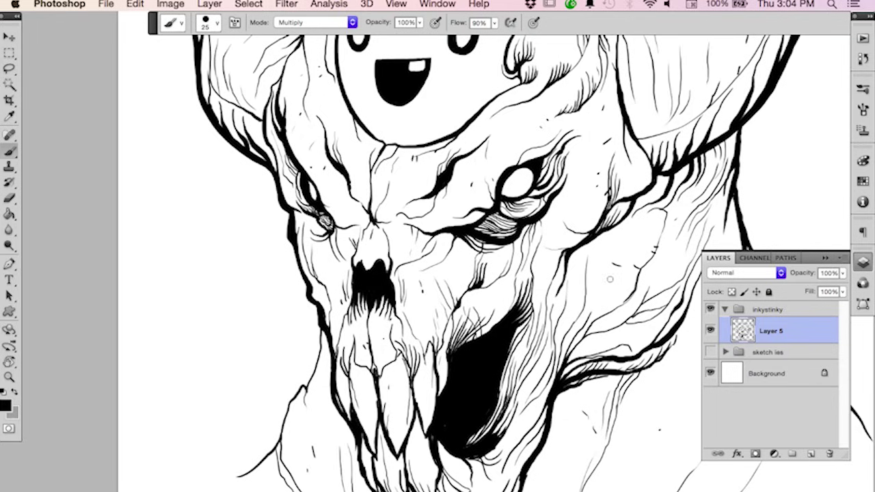
# Check the whole inked drawing, switch to the Move tool and save the document.
pyautogui.moveTo(618, 347); pyautogui.dragTo(616, 420)
pyautogui.press('z')
pyautogui.moveTo(562, 336)
pyautogui.mouseDown()
pyautogui.moveTo(502, 309)
pyautogui.moveTo(511, 313)
pyautogui.mouseUp()
pyautogui.press('b')
pyautogui.moveTo(586, 307)
pyautogui.mouseDown()
pyautogui.moveTo(481, 264)
pyautogui.moveTo(455, 274)
pyautogui.moveTo(499, 298)
pyautogui.mouseUp()
pyautogui.press('z')
pyautogui.press('b')
pyautogui.moveTo(524, 294)
pyautogui.mouseDown()
pyautogui.moveTo(550, 297)
pyautogui.moveTo(513, 304)
pyautogui.moveTo(541, 300)
pyautogui.moveTo(519, 286)
pyautogui.moveTo(527, 296)
pyautogui.mouseUp()
pyautogui.press('z')
pyautogui.press('b')
pyautogui.press('z')
pyautogui.press('v')
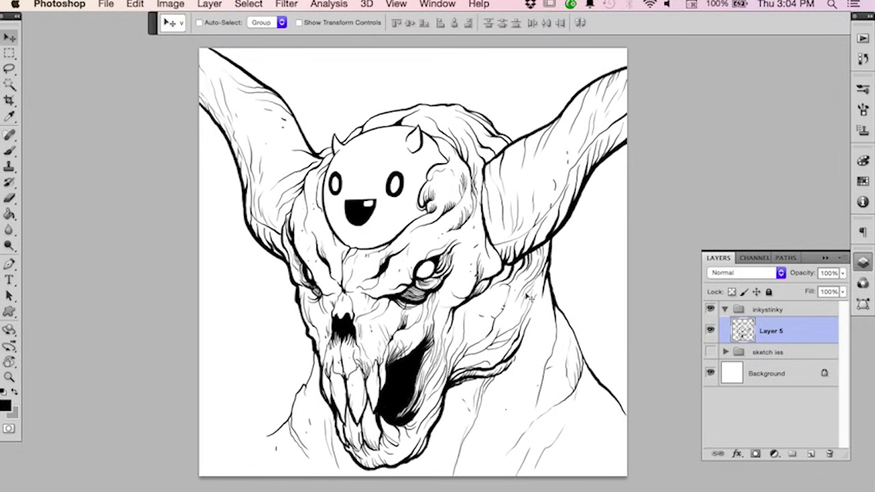
pyautogui.press('super+s')
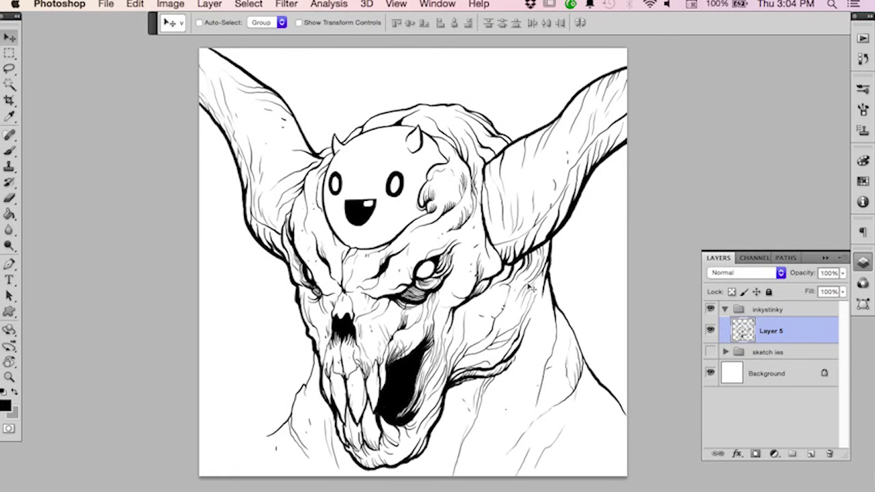